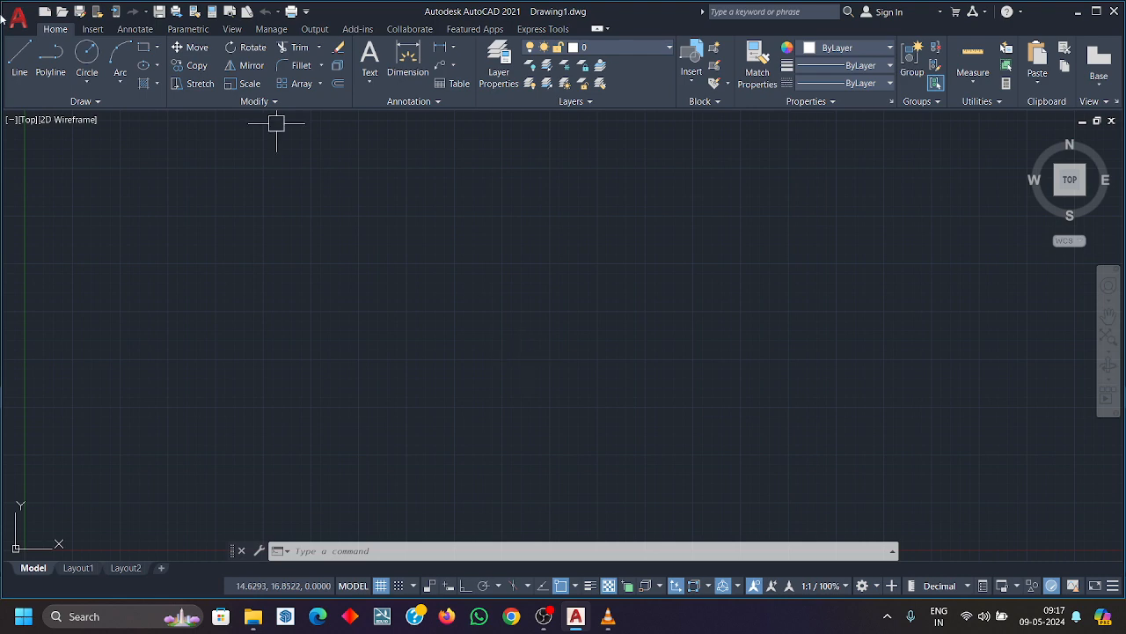
# Turn on Ortho mode and draw a single horizontal line across the middle of the drawing area.
pyautogui.click(19, 60)
pyautogui.click(138, 346)
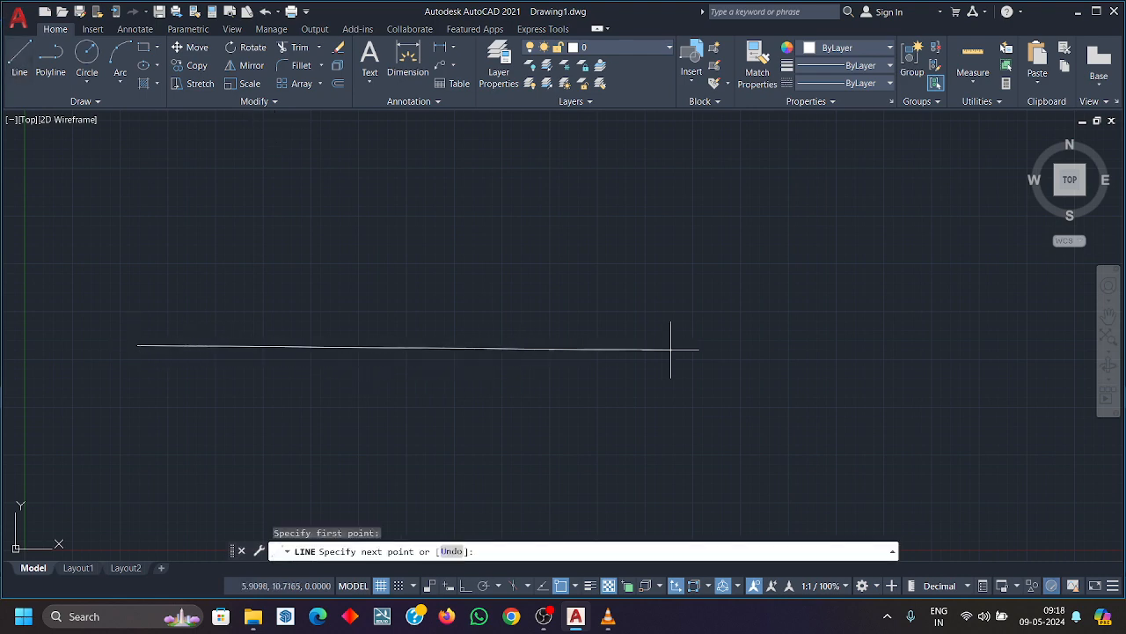
pyautogui.scroll(4, 212, 350)
pyautogui.moveTo(212, 350); pyautogui.dragTo(505, 350, button='middle')
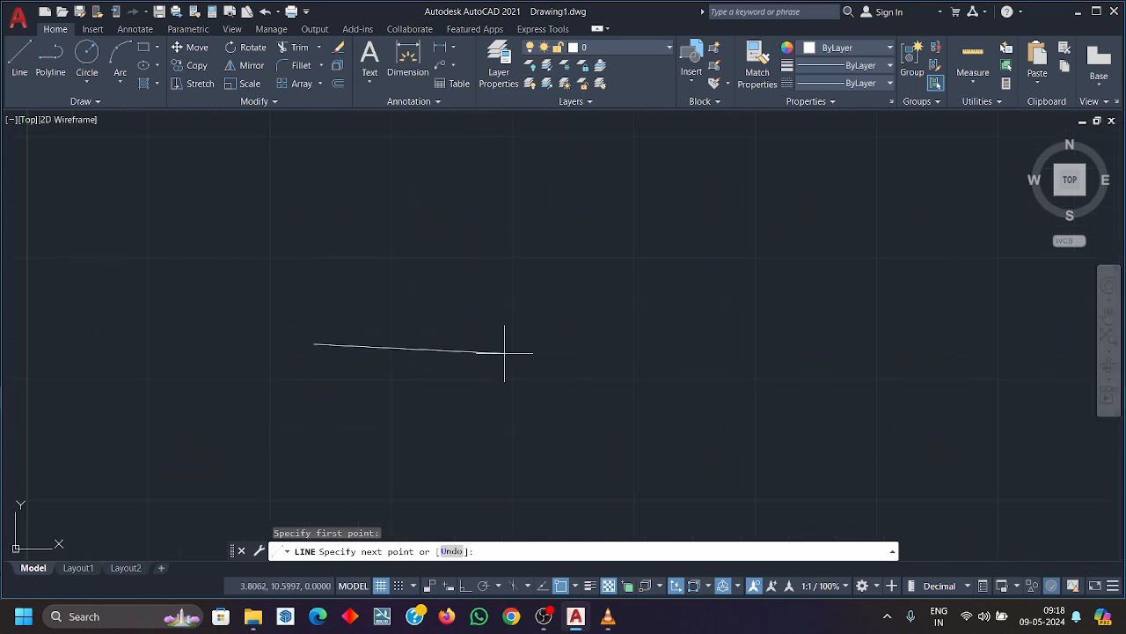
pyautogui.click(465, 586)
pyautogui.click(647, 346)
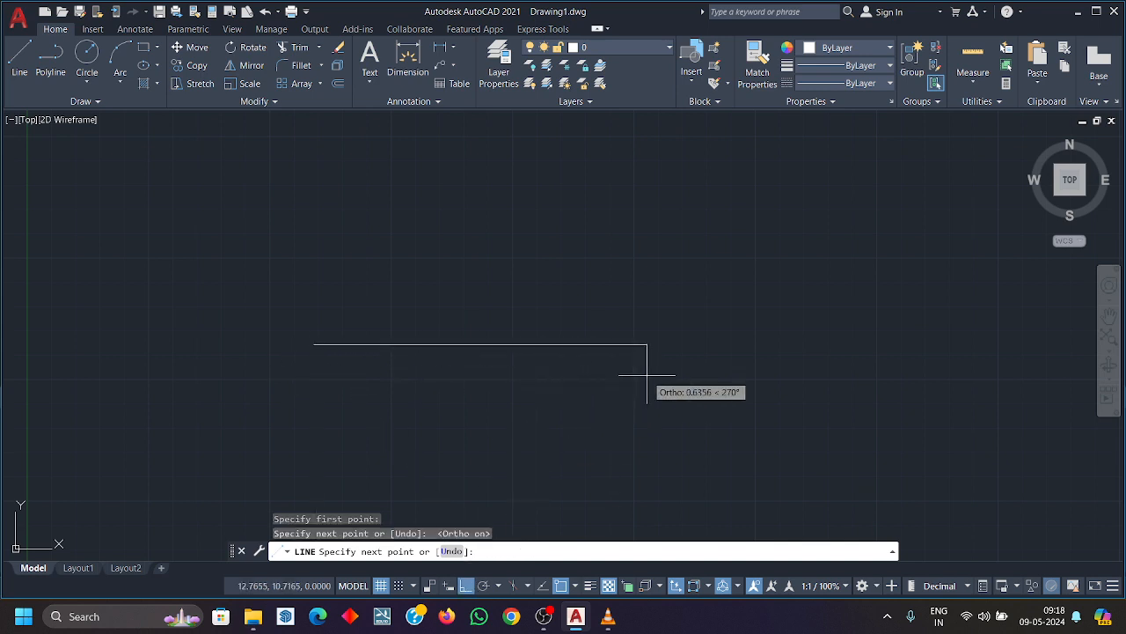
pyautogui.press('Escape')
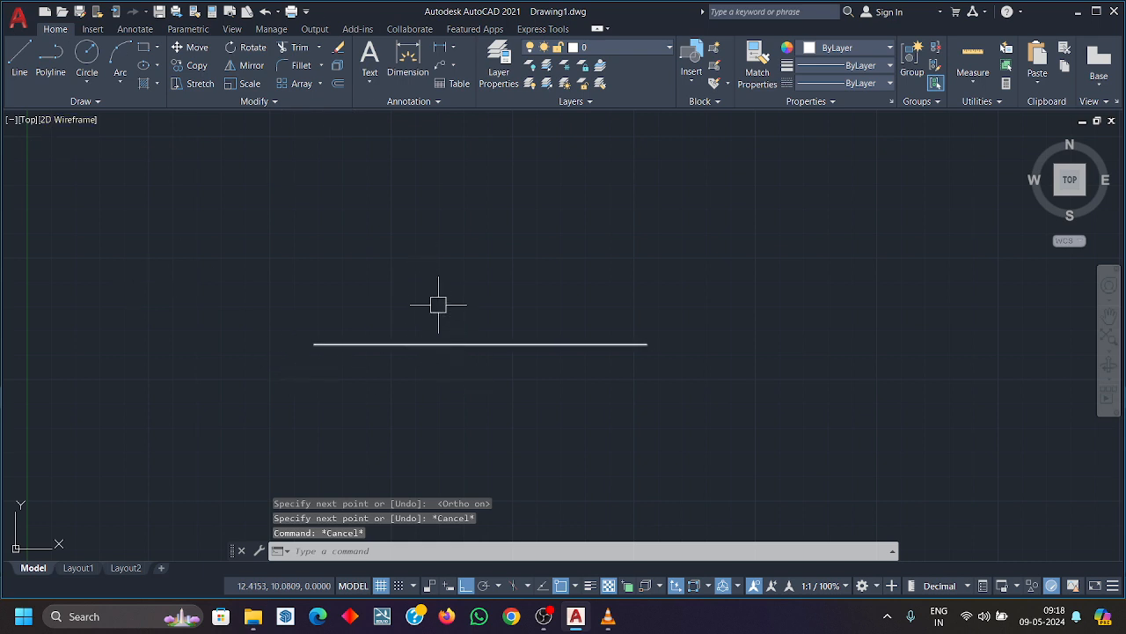
# Erase the horizontal line.
pyautogui.click(490, 385)
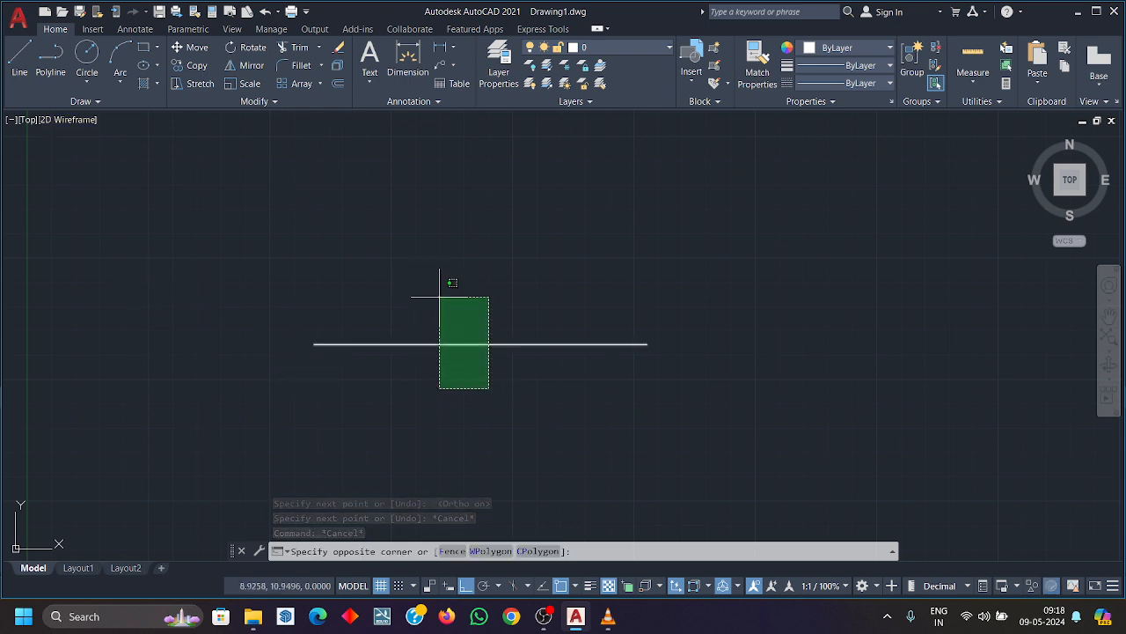
pyautogui.click(441, 302)
pyautogui.press('Delete')
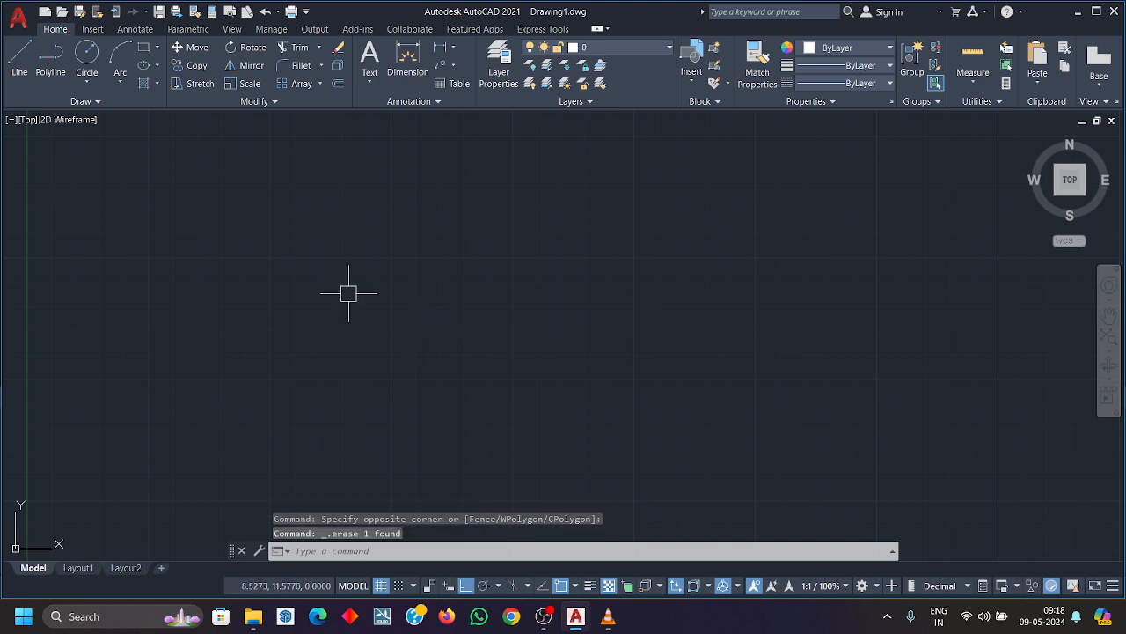
# Show the menu bar above the ribbon and look through its list of drawing commands.
pyautogui.click(101, 101)
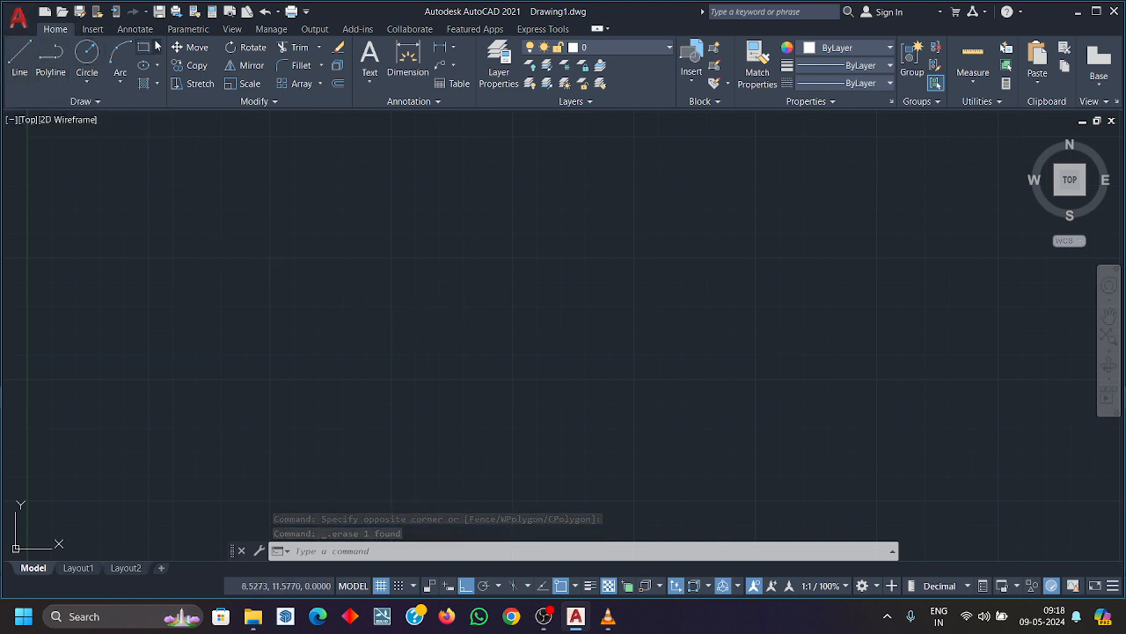
pyautogui.click(52, 97)
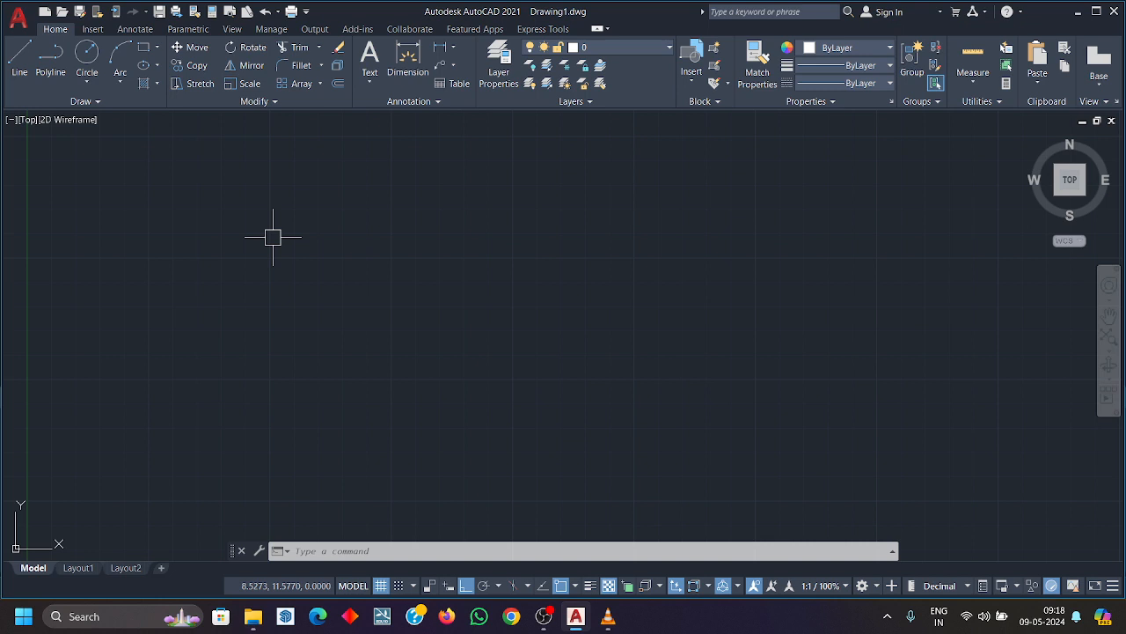
pyautogui.click(306, 12)
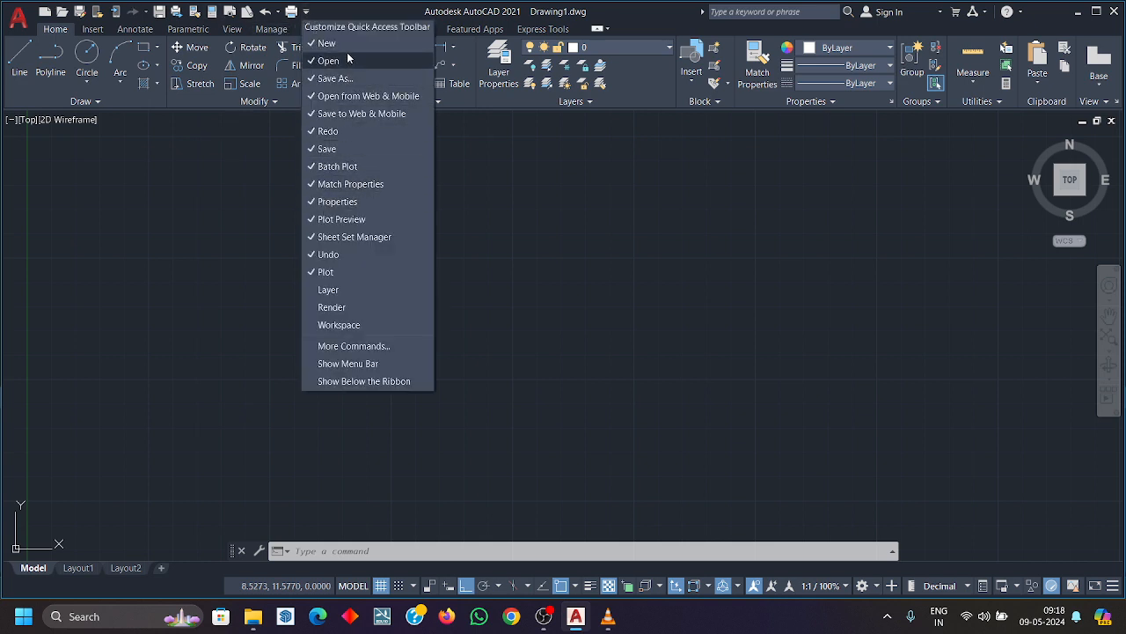
pyautogui.click(357, 364)
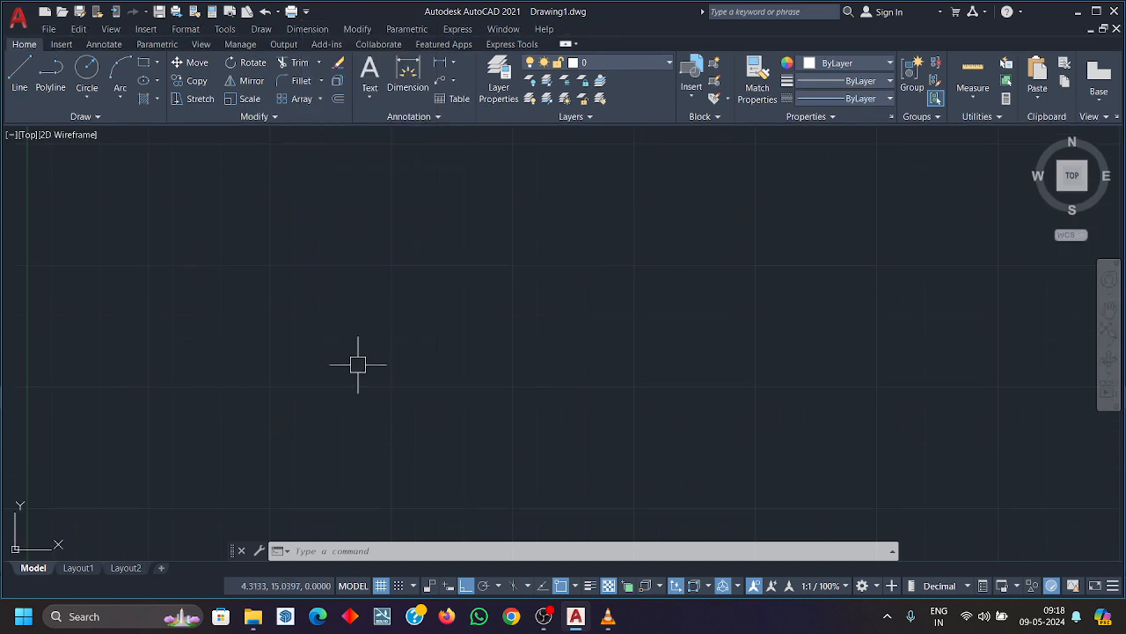
pyautogui.click(261, 29)
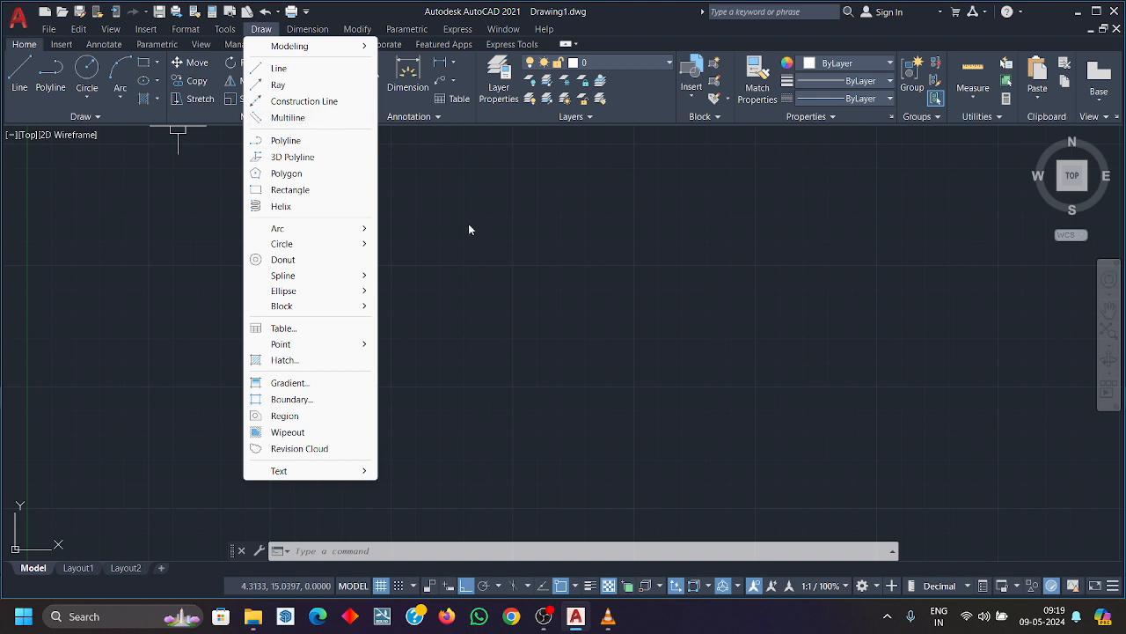
pyautogui.click(560, 281)
pyautogui.click(319, 300)
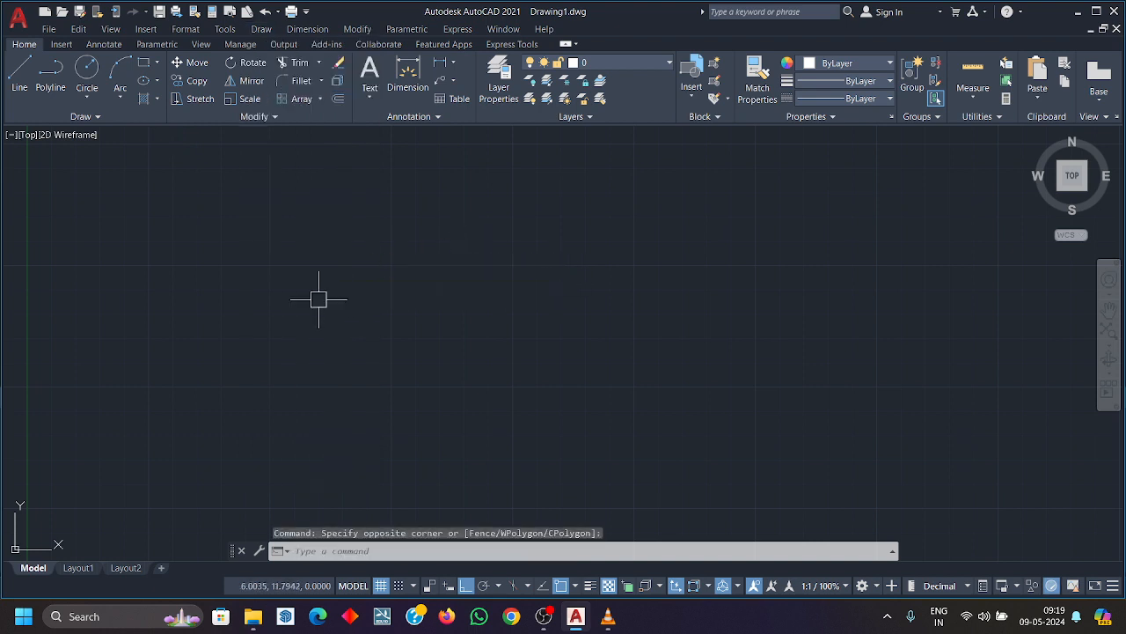
# Draw a stepped multiline of five orthogonal segments with the current settings: right, down, right, up and right.
pyautogui.write('ml')
pyautogui.press('Return')
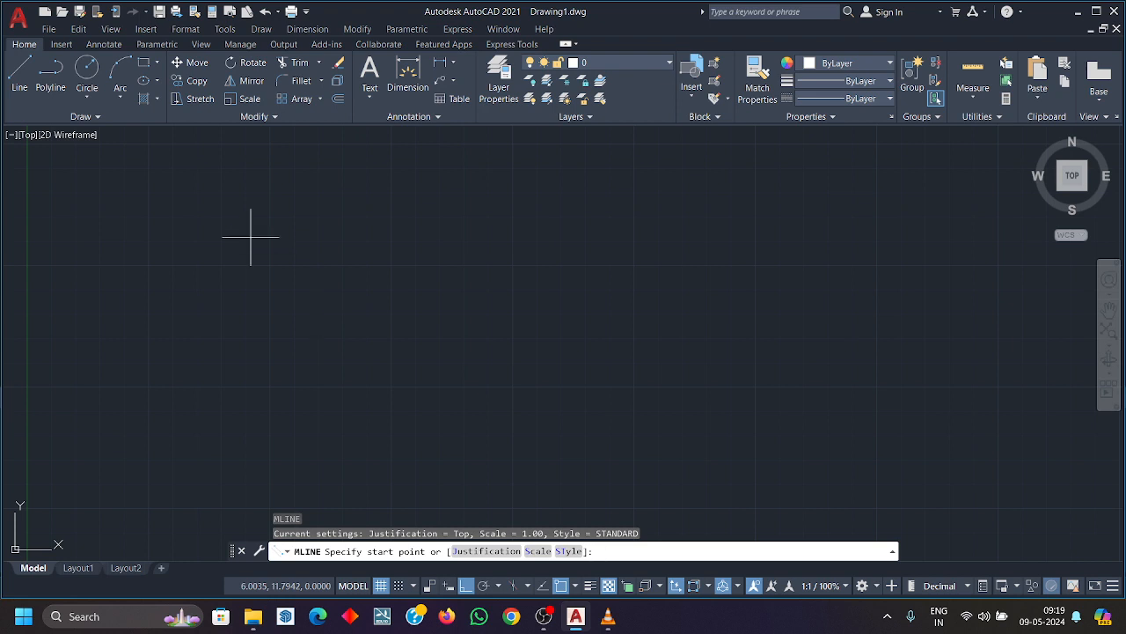
pyautogui.click(205, 281)
pyautogui.click(564, 272)
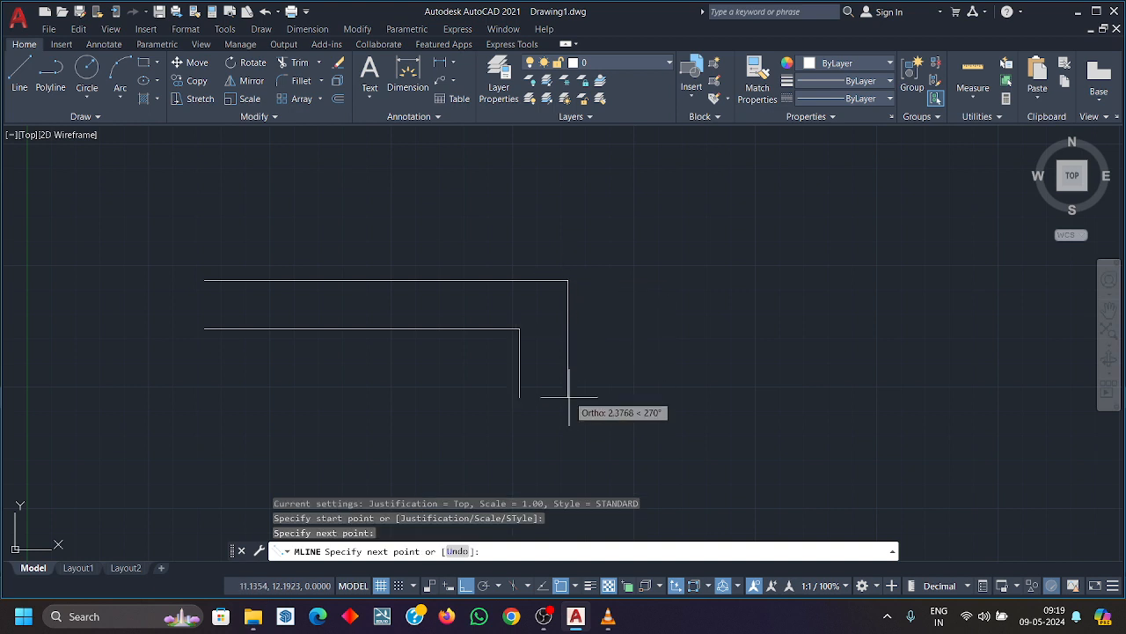
pyautogui.scroll(-2, 528, 294)
pyautogui.click(529, 423)
pyautogui.click(742, 423)
pyautogui.click(742, 283)
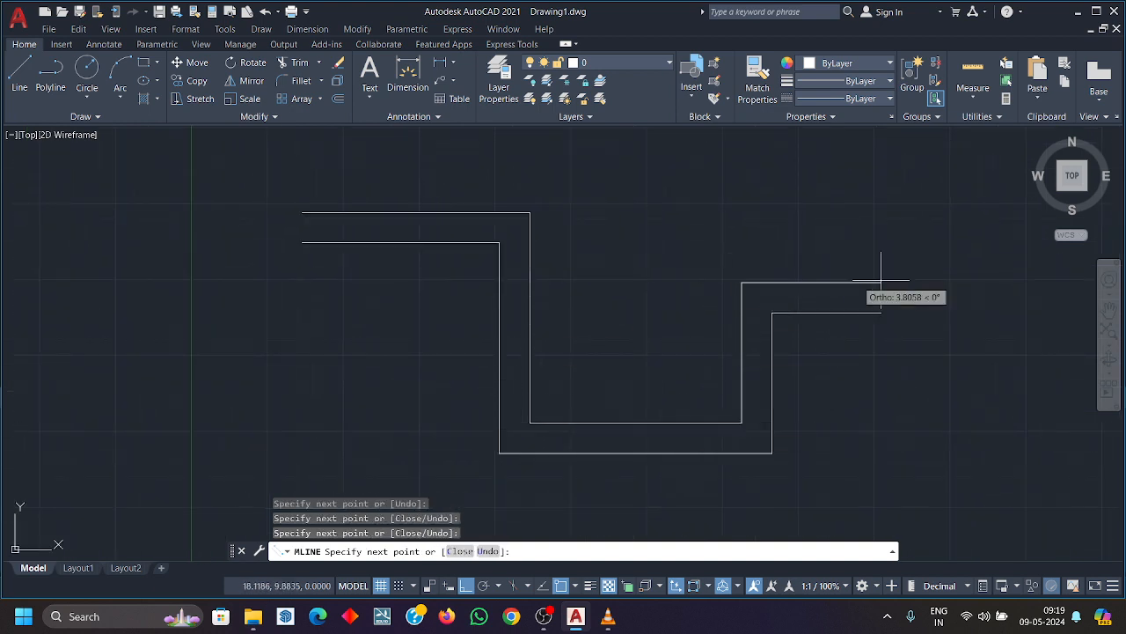
pyautogui.click(961, 283)
pyautogui.press('Escape')
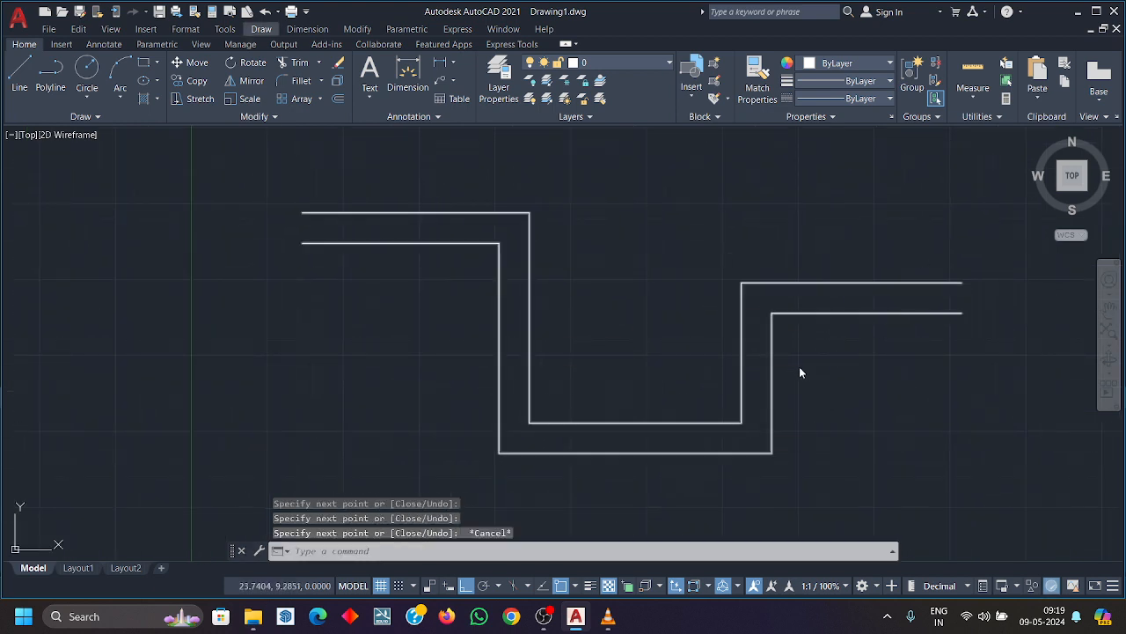
# Select the stepped multiline and erase it.
pyautogui.moveTo(748, 368); pyautogui.dragTo(682, 309, button='middle')
pyautogui.scroll(-2, 692, 383)
pyautogui.click(788, 409)
pyautogui.click(651, 298)
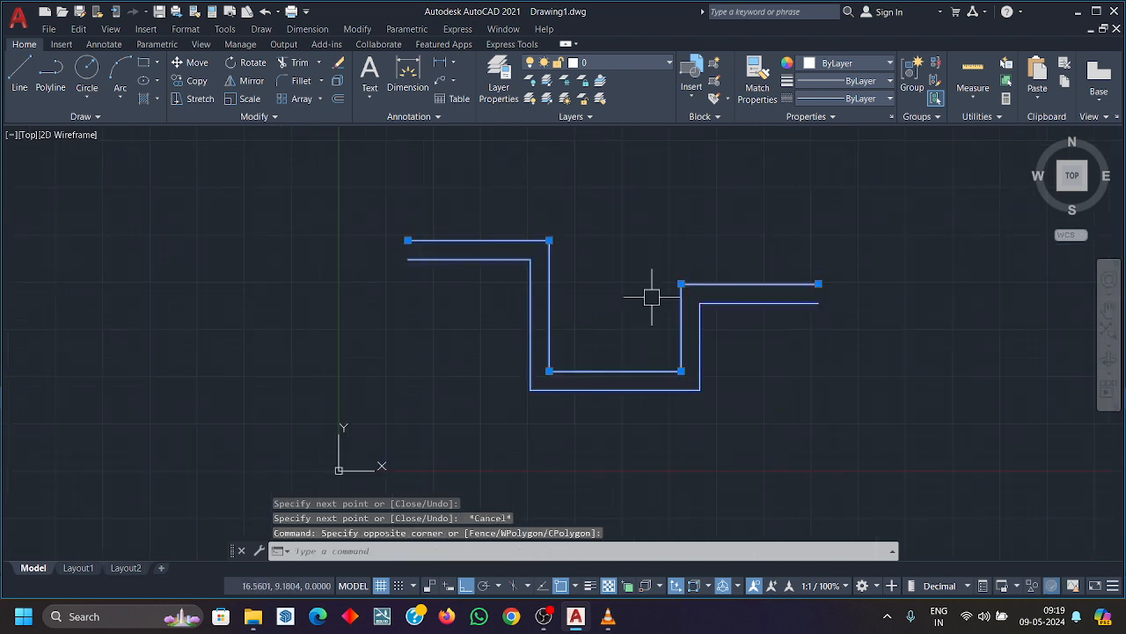
pyautogui.press('Delete')
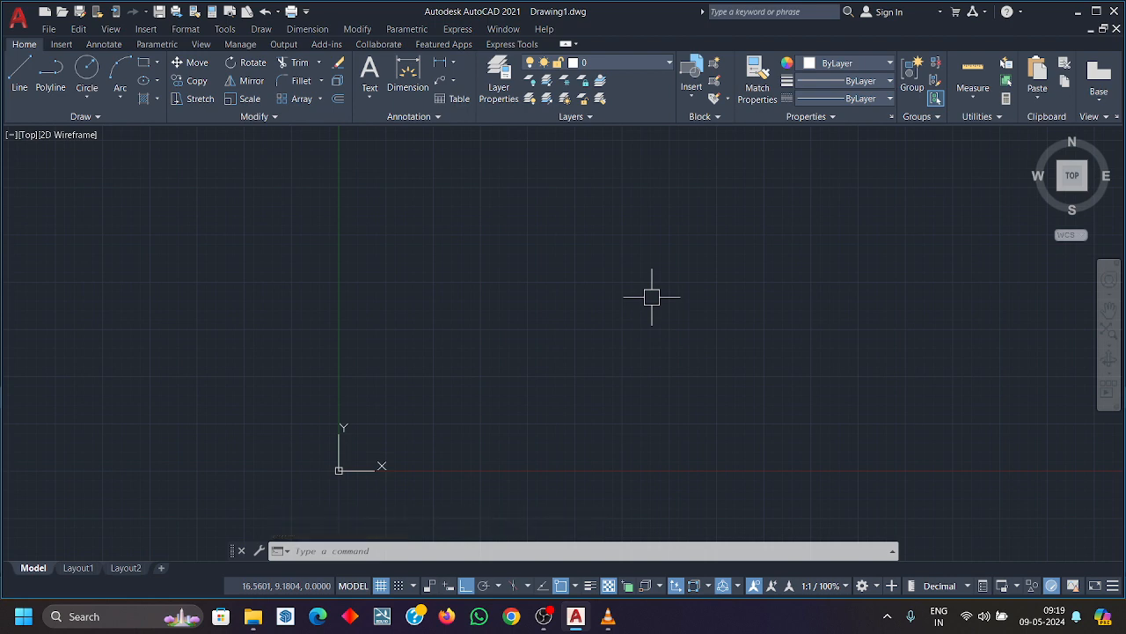
# Try to draw a multiline at scale 24 starting from a point up and to the left of the origin.
pyautogui.write('ml')
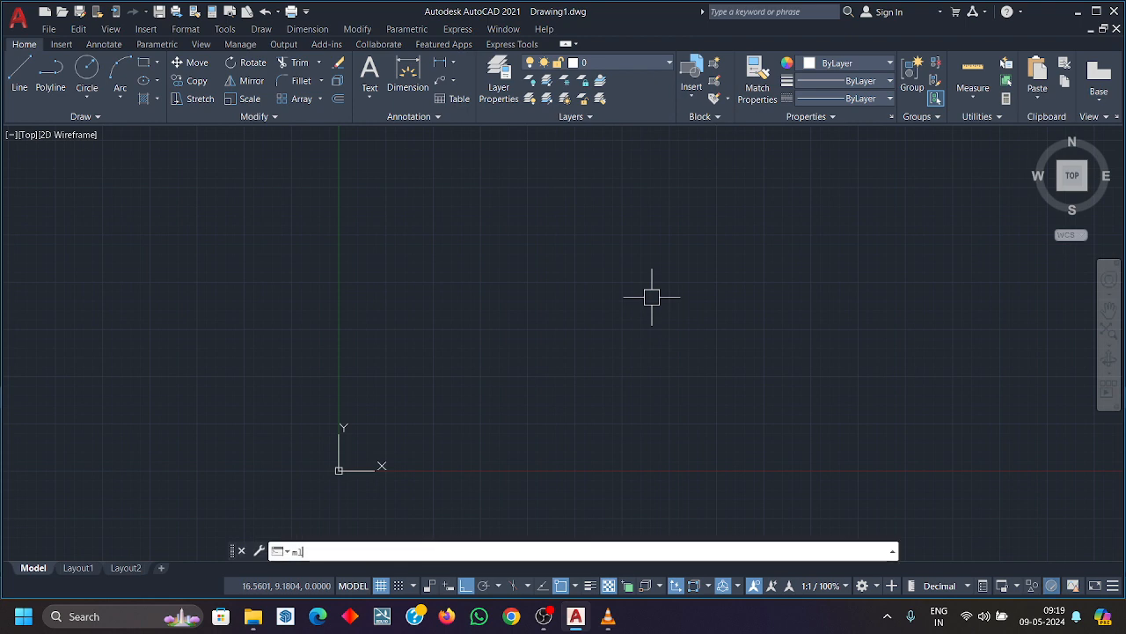
pyautogui.press('Return')
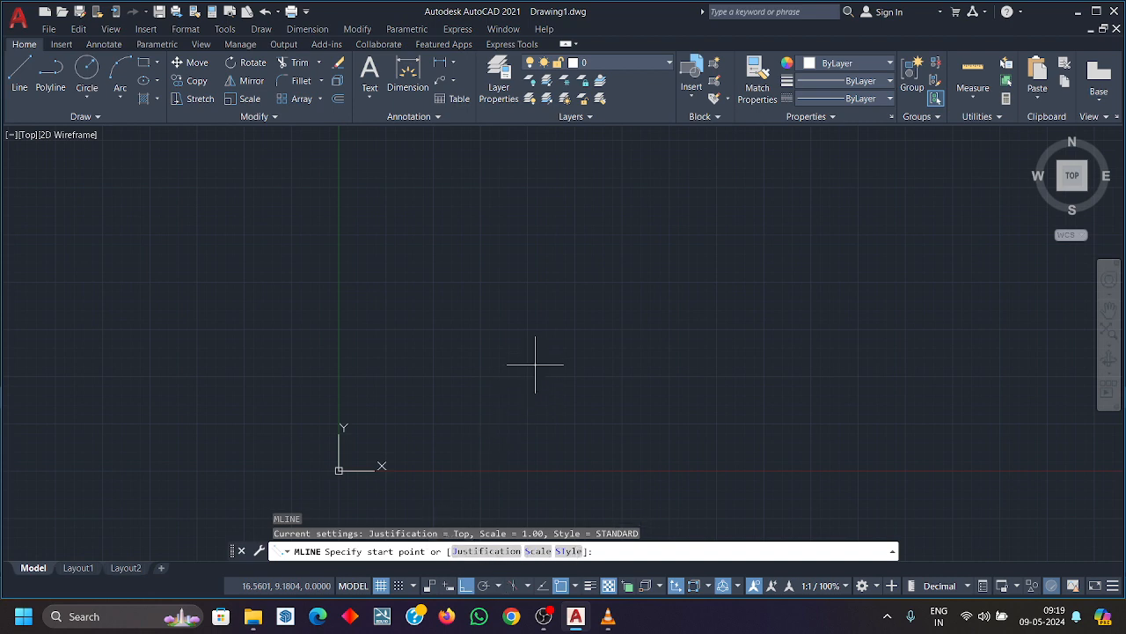
pyautogui.write('s')
pyautogui.press('Return')
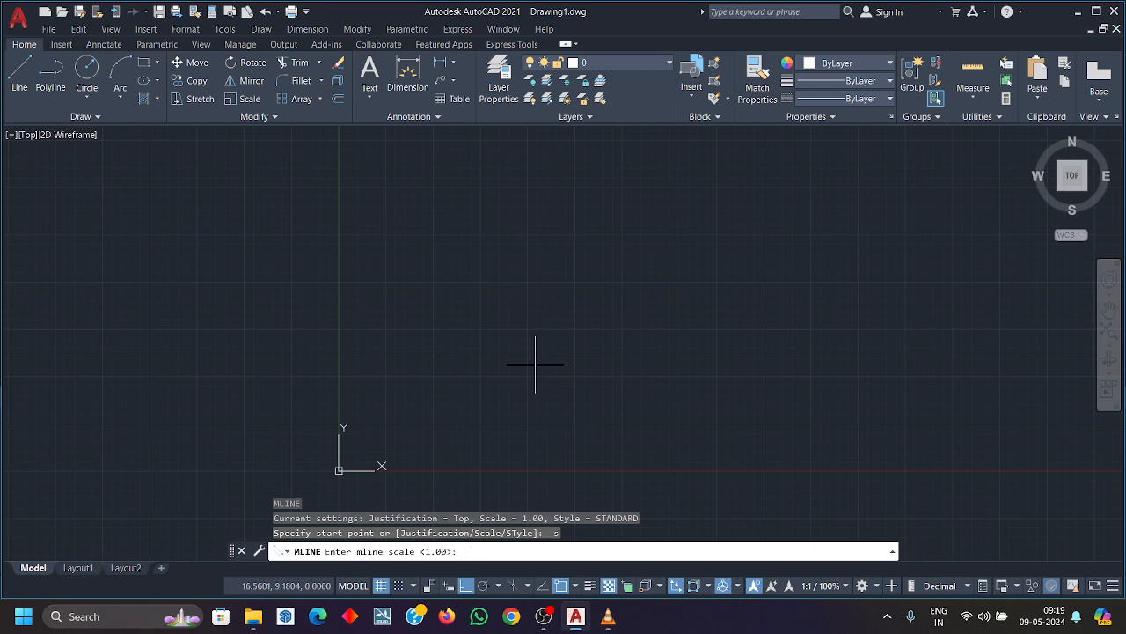
pyautogui.write('24')
pyautogui.press('Return')
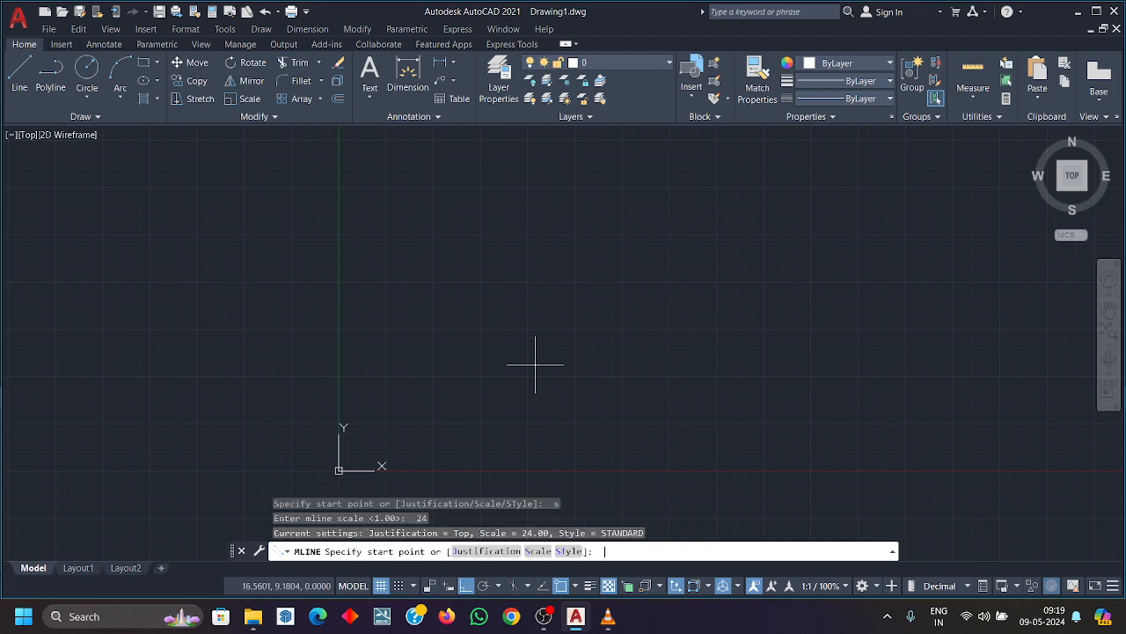
pyautogui.click(138, 253)
pyautogui.scroll(2, 156, 262)
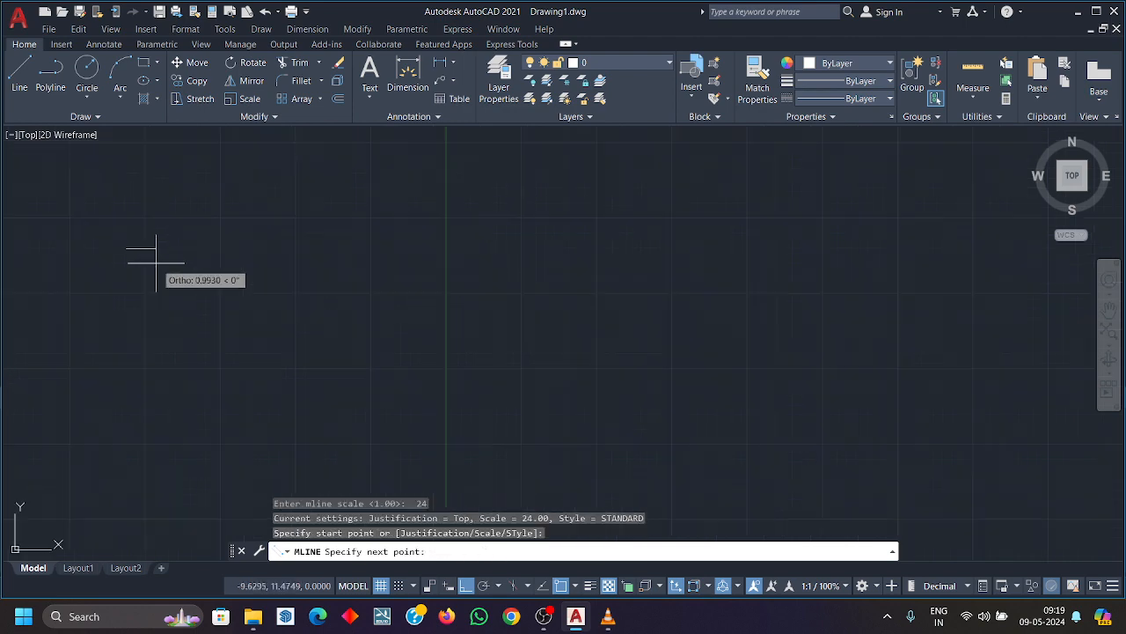
pyautogui.scroll(10, 123, 255)
pyautogui.moveTo(68, 233); pyautogui.dragTo(429, 366, button='middle')
pyautogui.scroll(5, 524, 363)
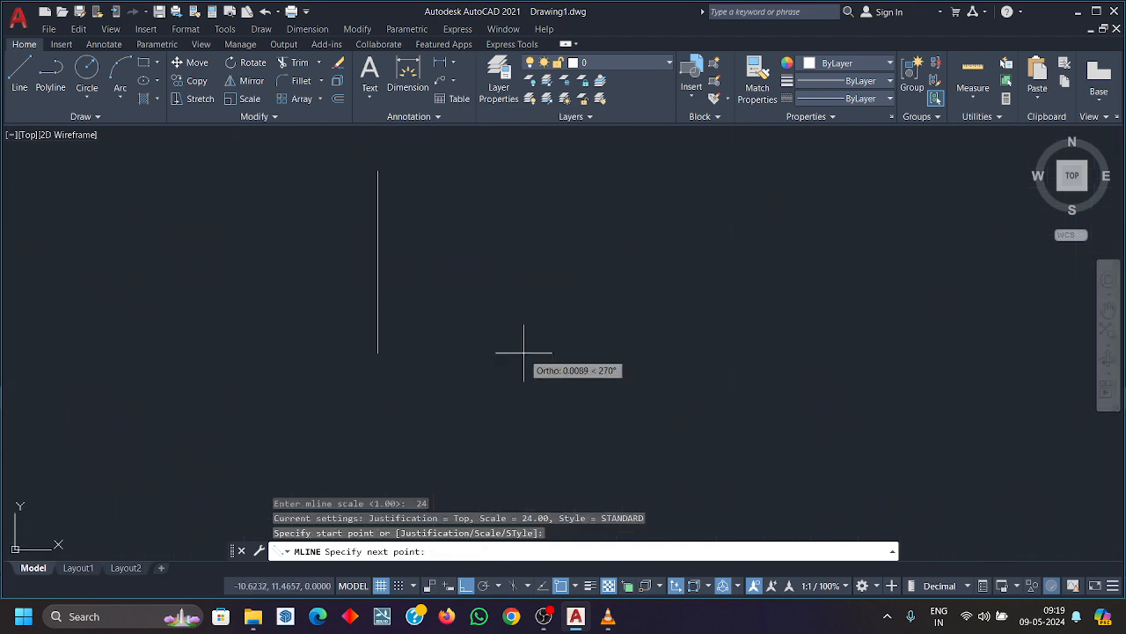
pyautogui.moveTo(385, 267); pyautogui.dragTo(415, 423, button='middle')
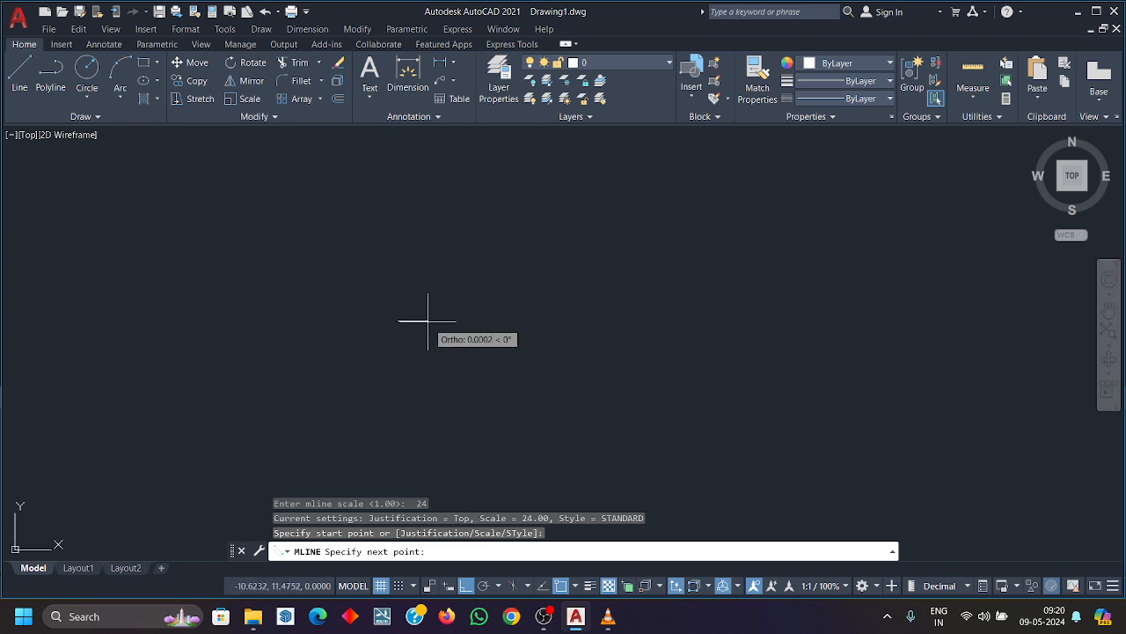
pyautogui.press('Escape')
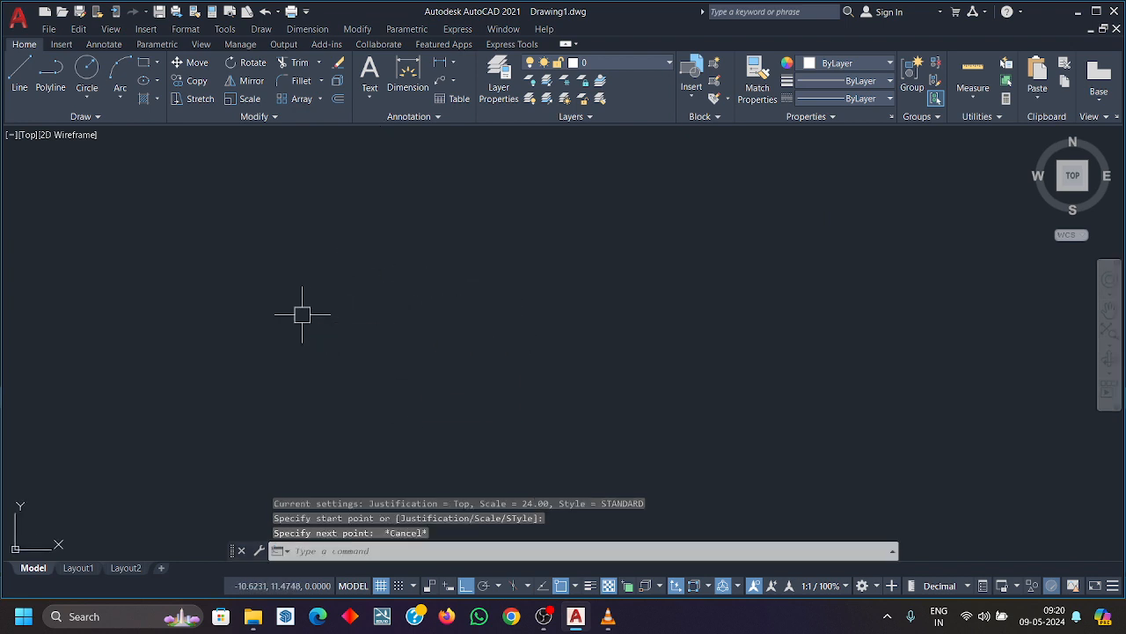
# Set the drawing units' insertion scale to Centimeters.
pyautogui.scroll(-5, 438, 345)
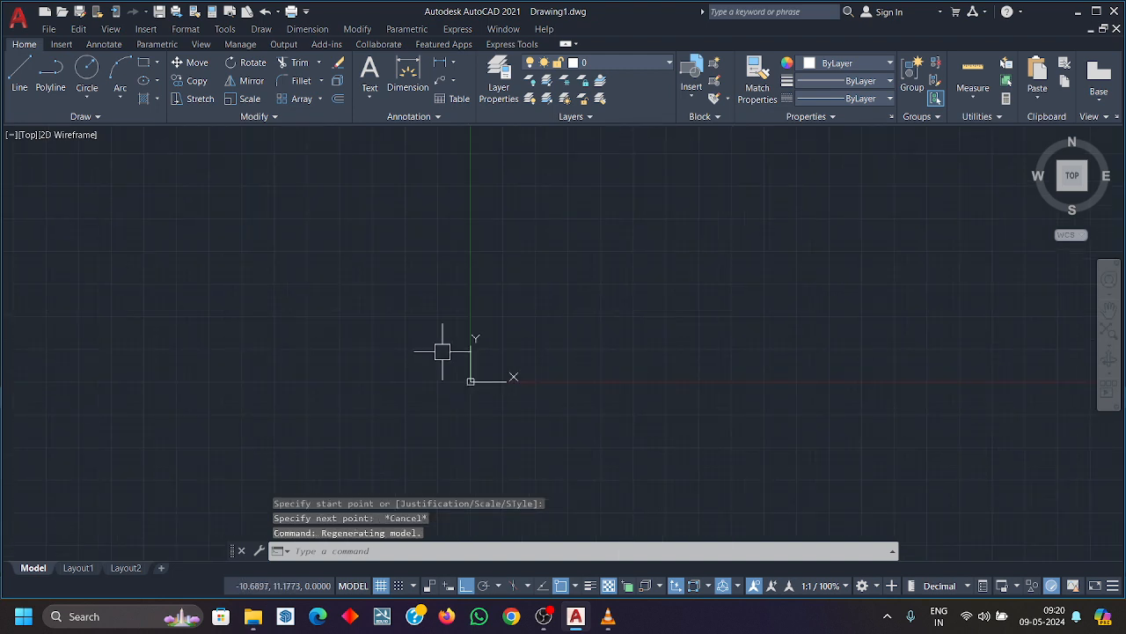
pyautogui.write('un')
pyautogui.press('Return')
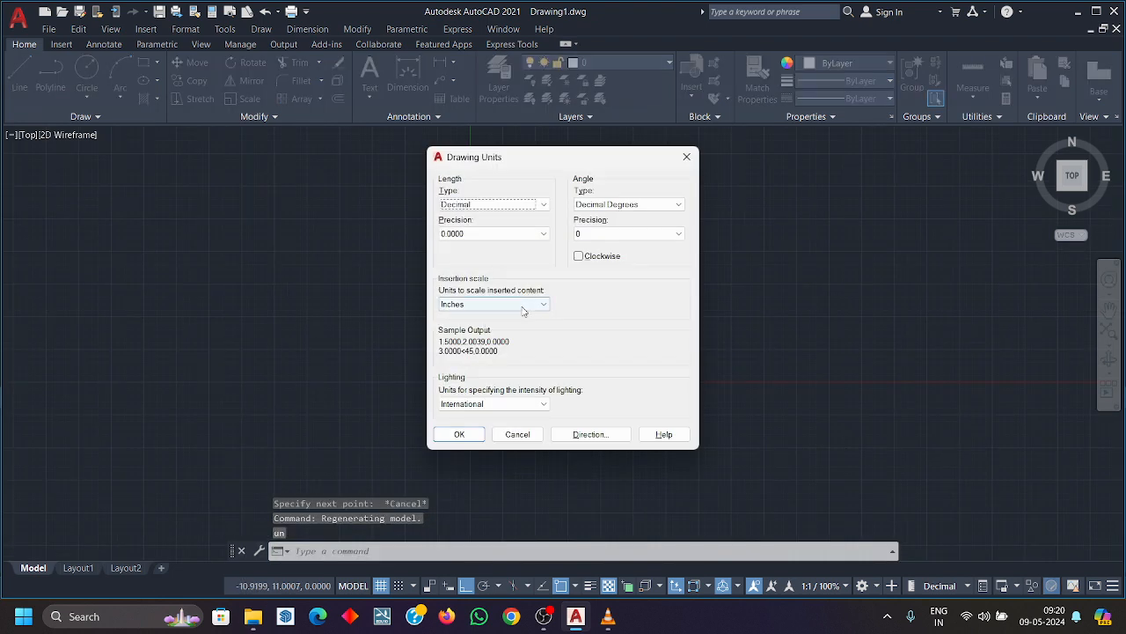
pyautogui.click(522, 306)
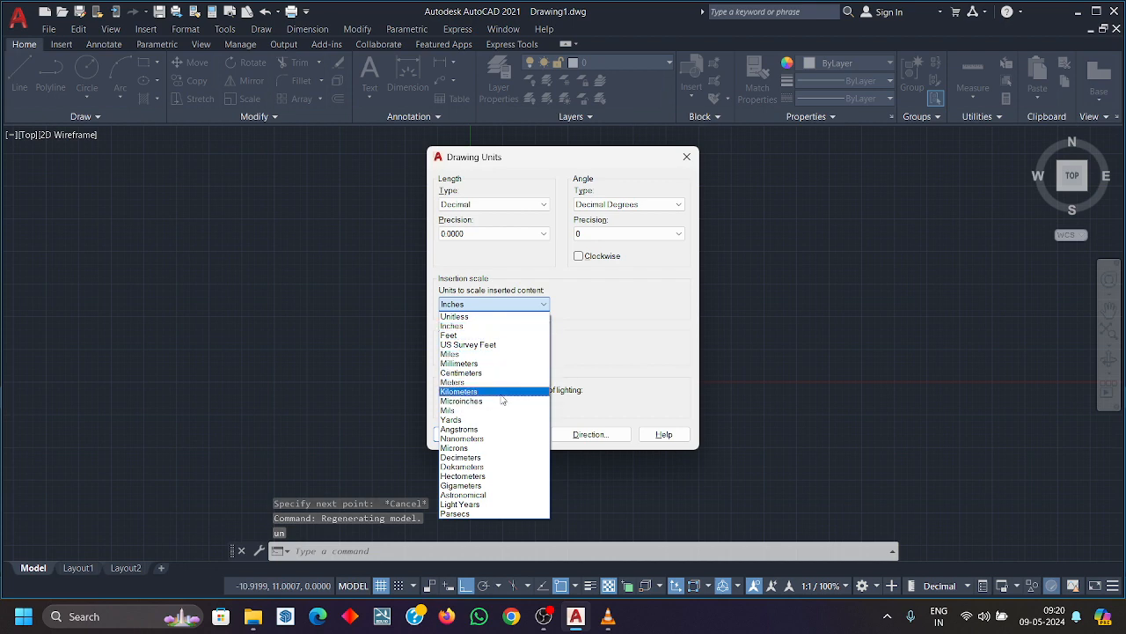
pyautogui.click(493, 372)
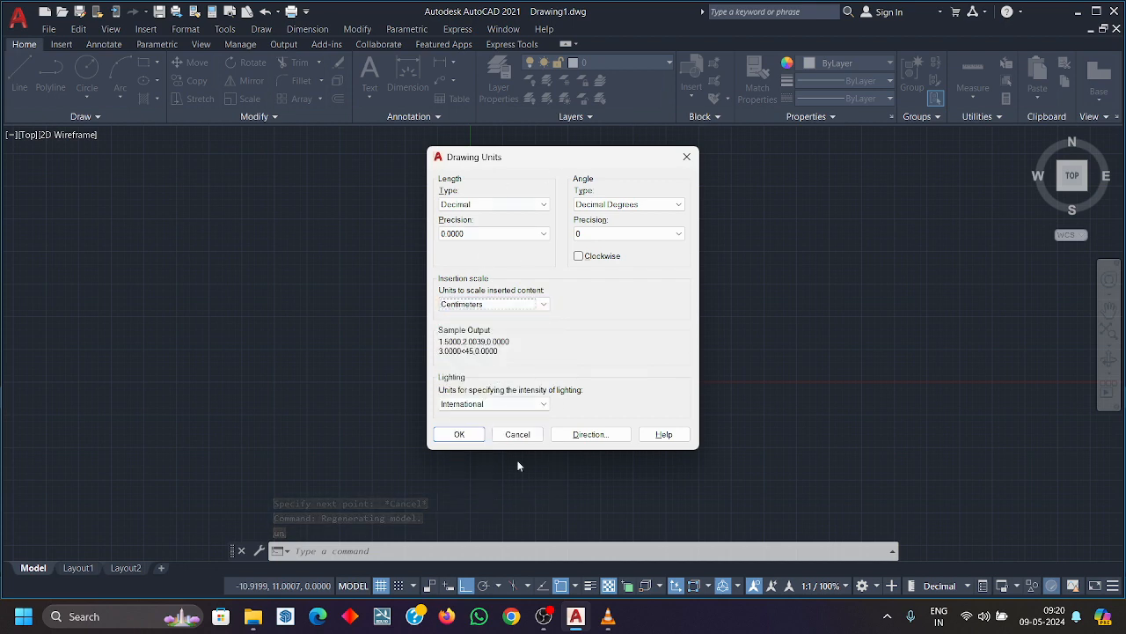
pyautogui.click(458, 434)
# Try to draw a multiline at scale 50 starting from a point below and to the left of the origin.
pyautogui.write('a')
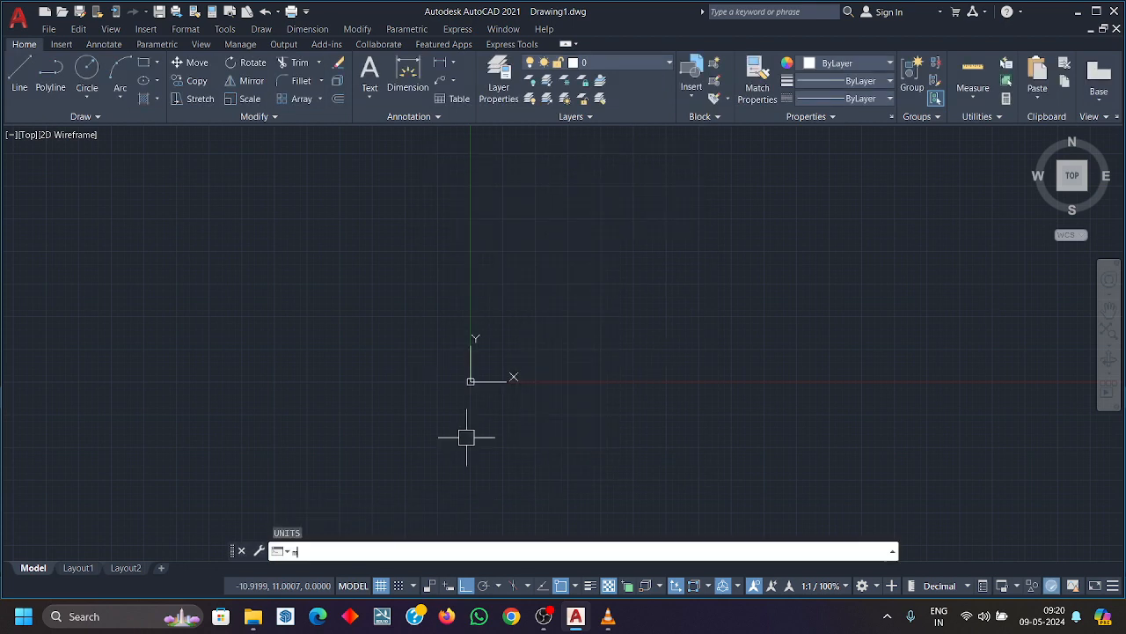
pyautogui.write('line')
pyautogui.press('Return')
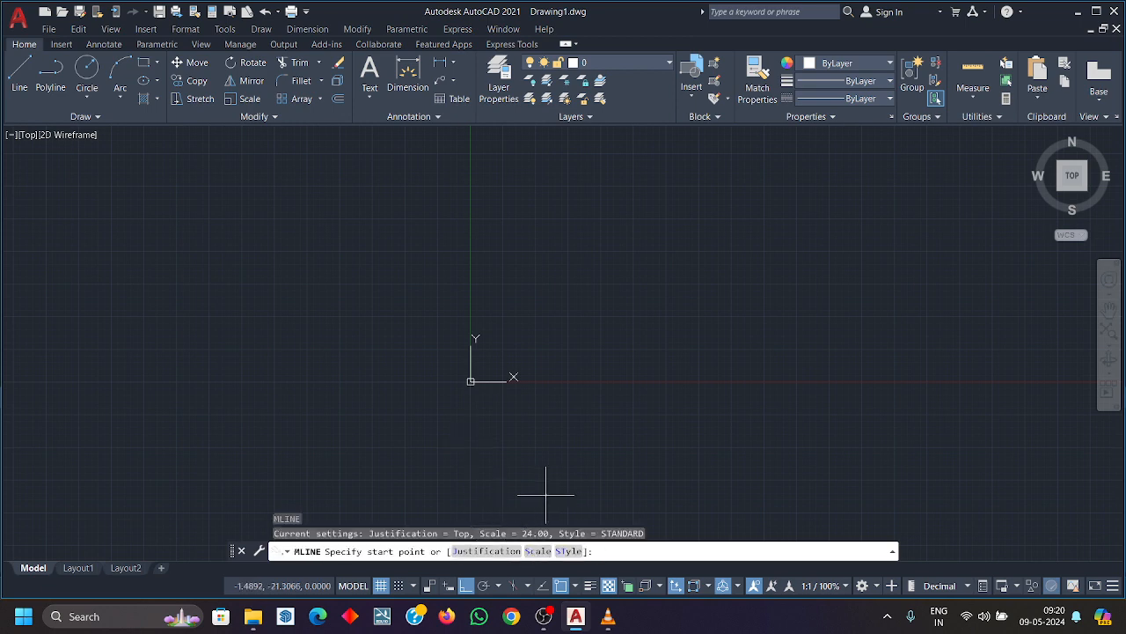
pyautogui.write('s')
pyautogui.press('Return')
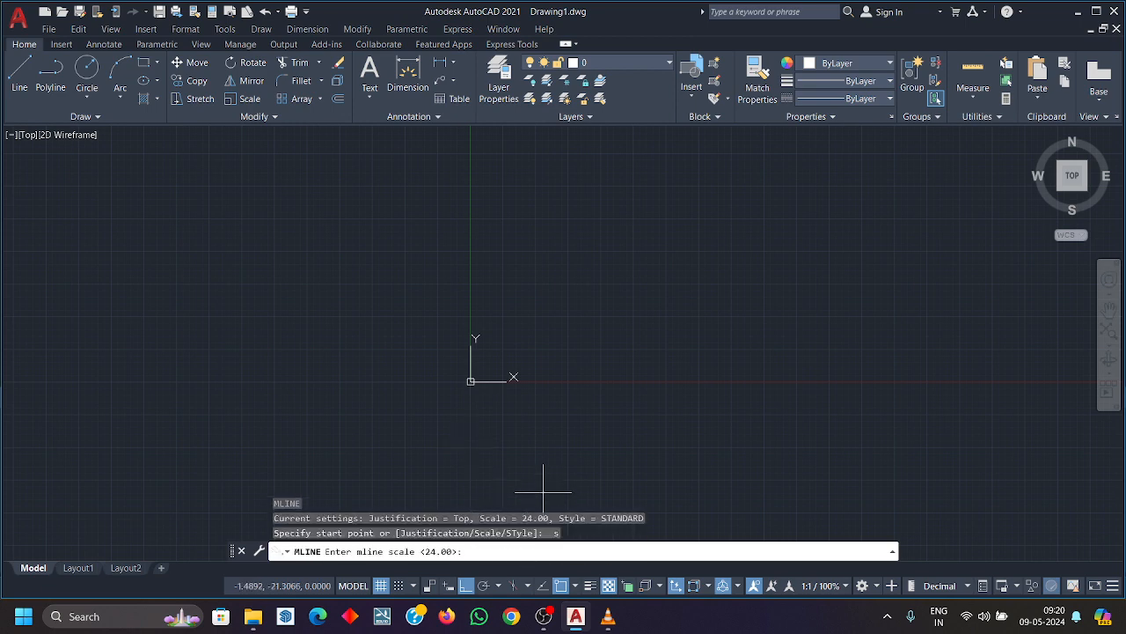
pyautogui.write('50')
pyautogui.press('Return')
pyautogui.click(327, 426)
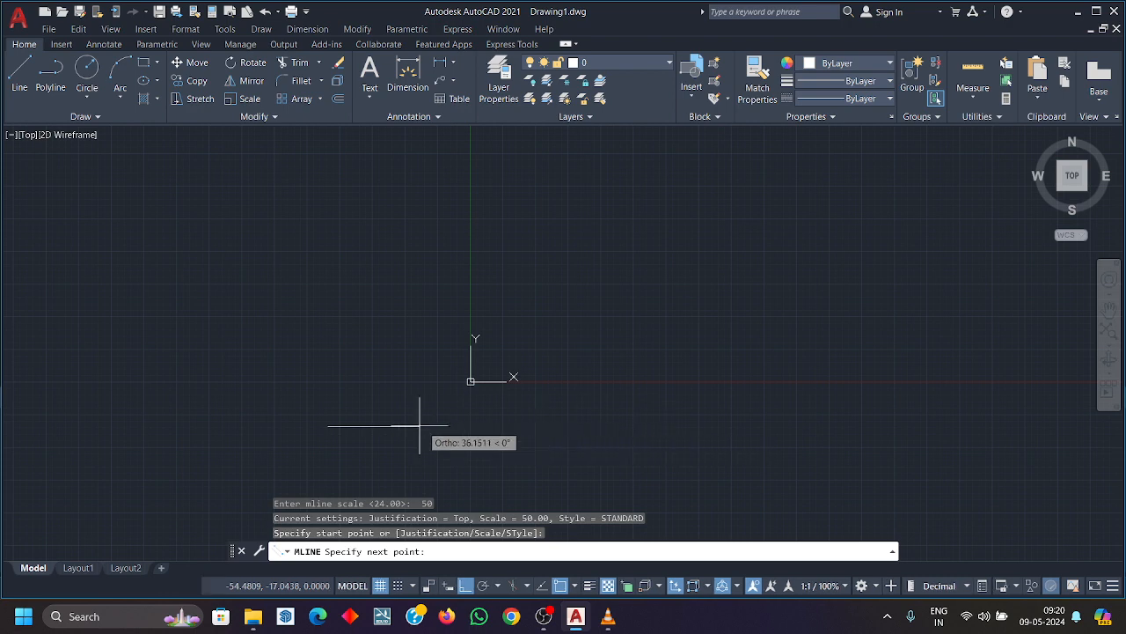
pyautogui.scroll(5, 350, 426)
pyautogui.scroll(5, 211, 413)
pyautogui.scroll(6, 417, 473)
pyautogui.moveTo(357, 463); pyautogui.dragTo(353, 458, button='middle')
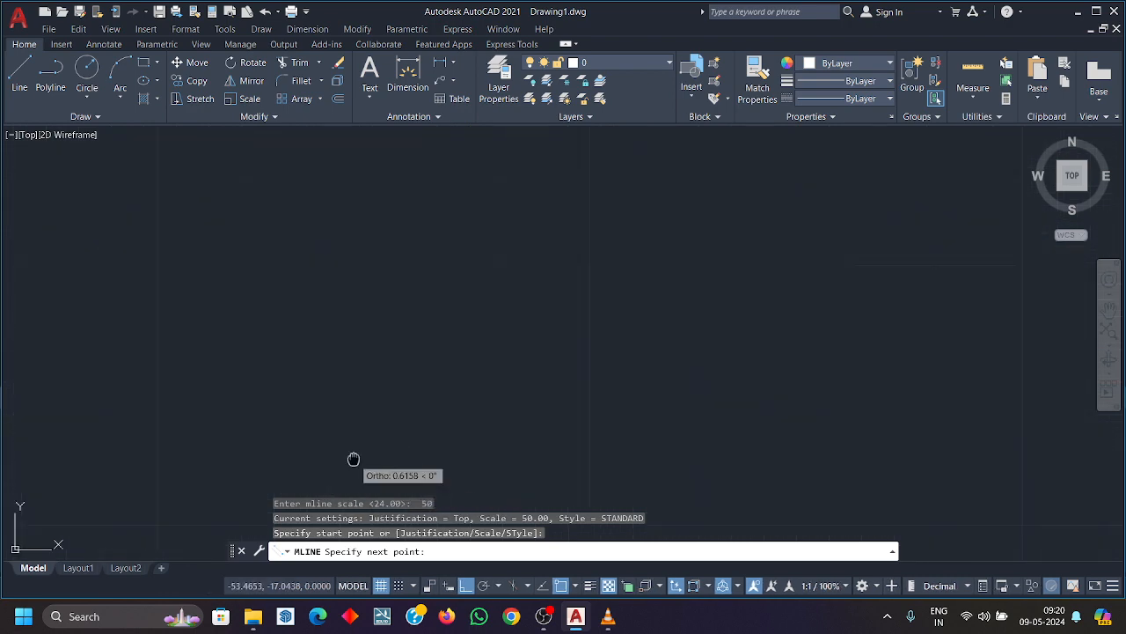
pyautogui.press('Escape')
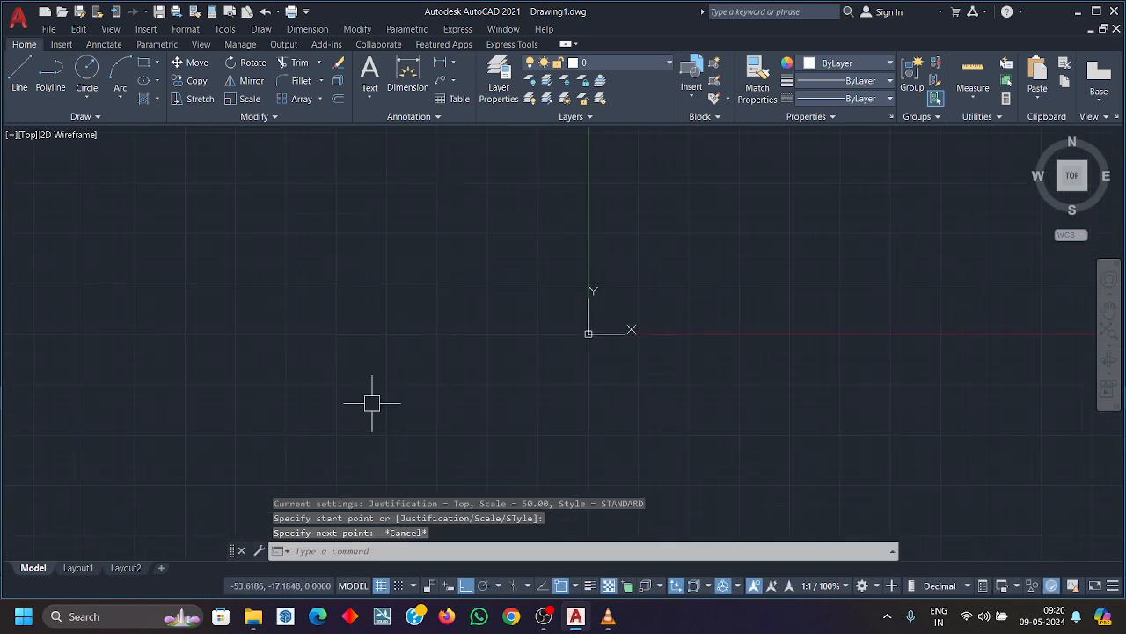
# Draw a multiline at scale 100 with two short orthogonal segments, right and down, below and to the left of the origin.
pyautogui.write('ml')
pyautogui.press('Return')
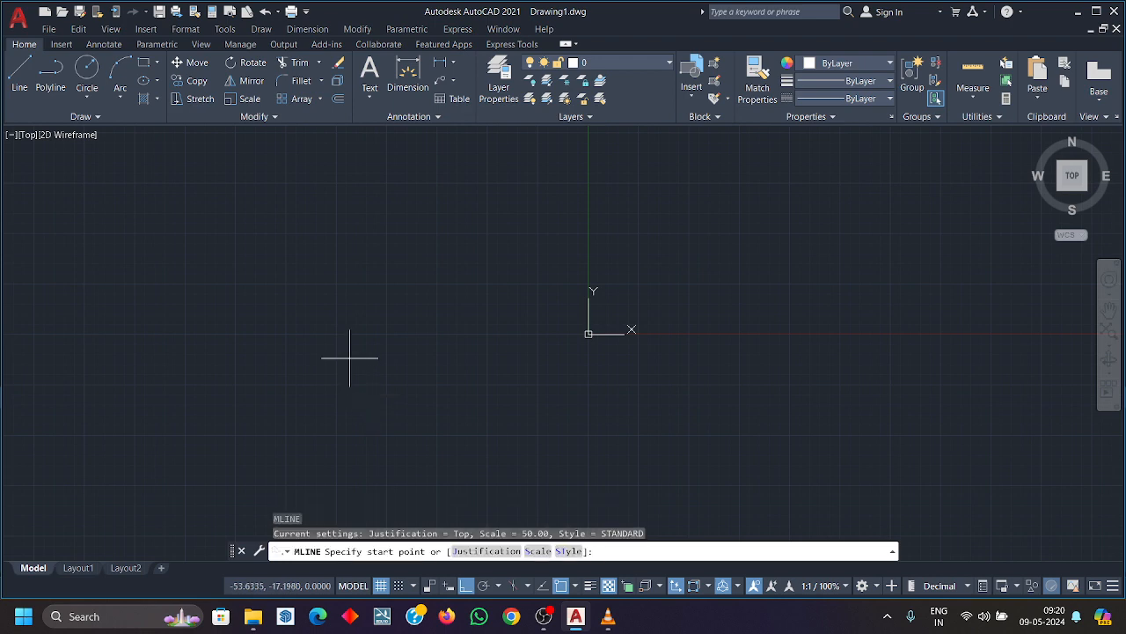
pyautogui.click(538, 550)
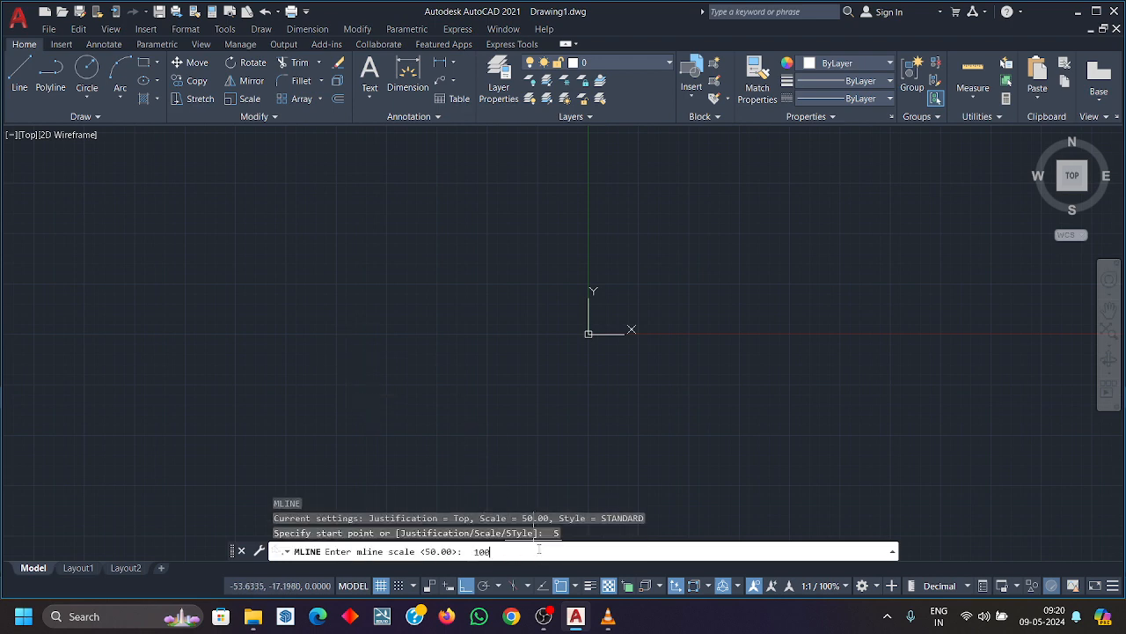
pyautogui.press('Return')
pyautogui.click(335, 396)
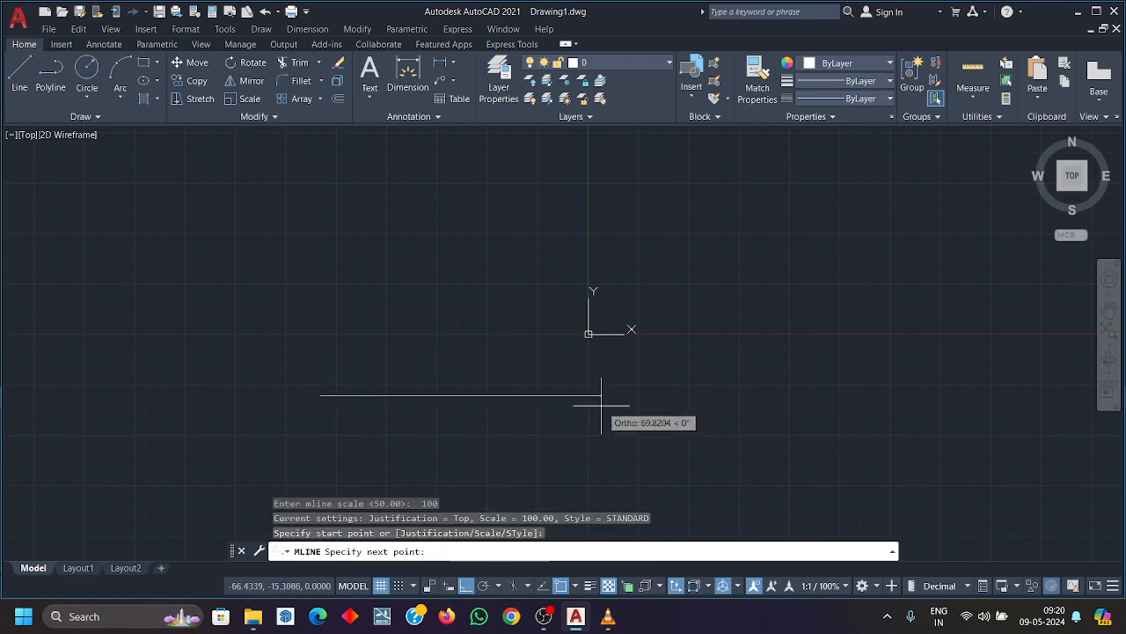
pyautogui.click(338, 445)
pyautogui.press('Escape')
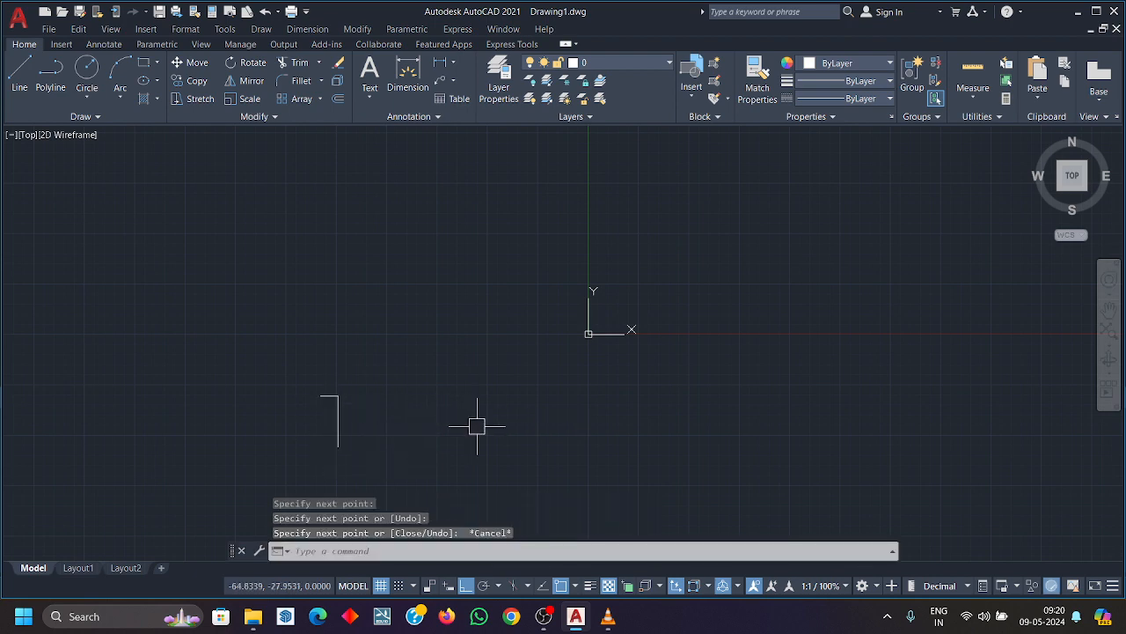
# Zoom to the drawing's extents to examine the spacing between the lines of the scale 100 multiline.
pyautogui.write('z')
pyautogui.press('Return')
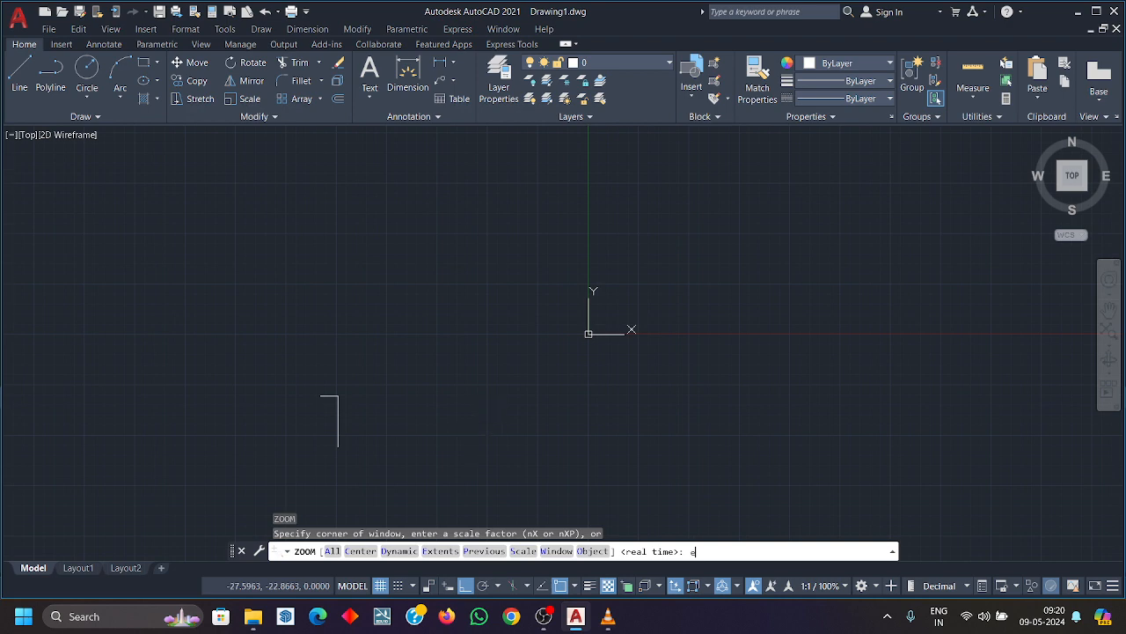
pyautogui.write('e')
pyautogui.press('Return')
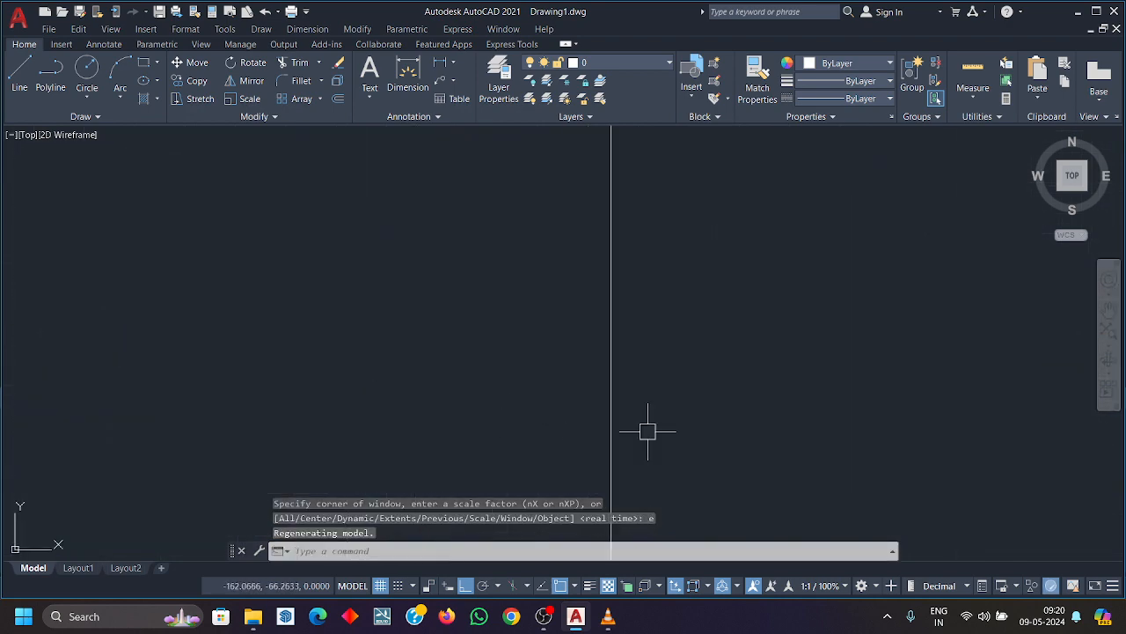
pyautogui.scroll(10, 648, 431)
pyautogui.scroll(-6, 517, 433)
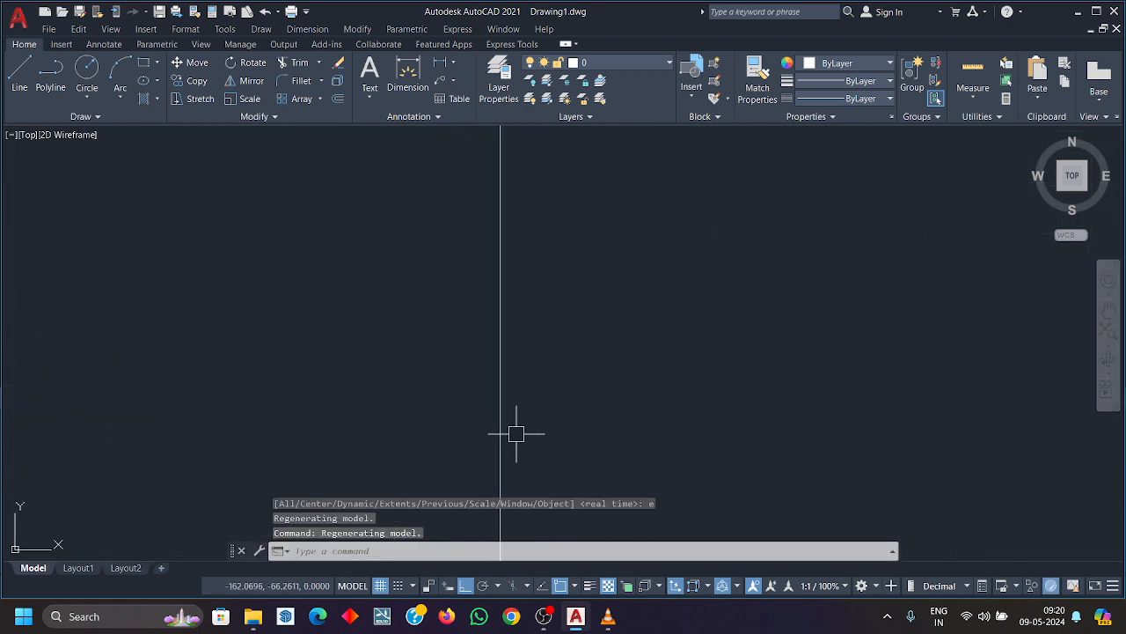
pyautogui.scroll(-8, 517, 434)
# Select the L-shaped multiline below and left of the origin and erase it.
pyautogui.click(581, 491)
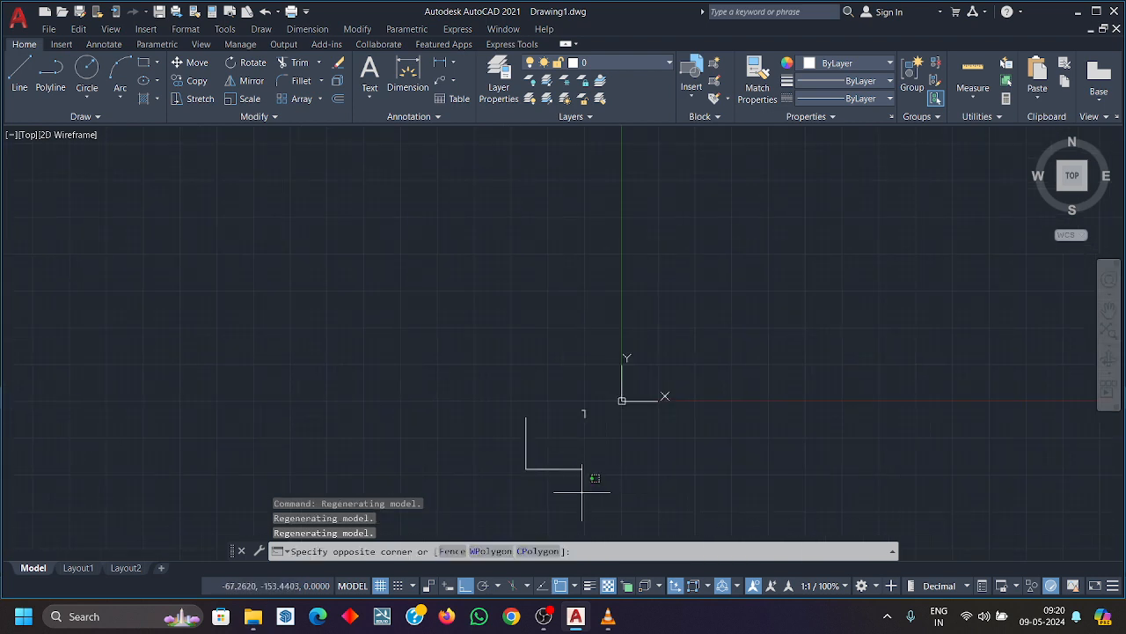
pyautogui.click(520, 420)
pyautogui.click(616, 490)
pyautogui.click(472, 429)
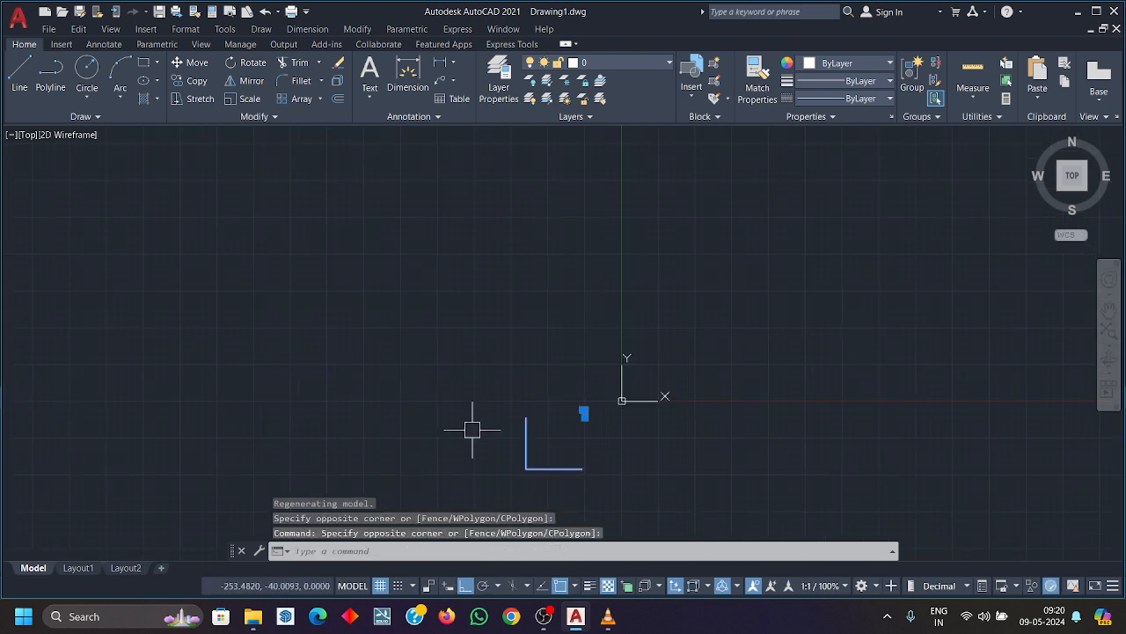
pyautogui.press('Delete')
# Close the current drawing and start a new one.
pyautogui.click(14, 16)
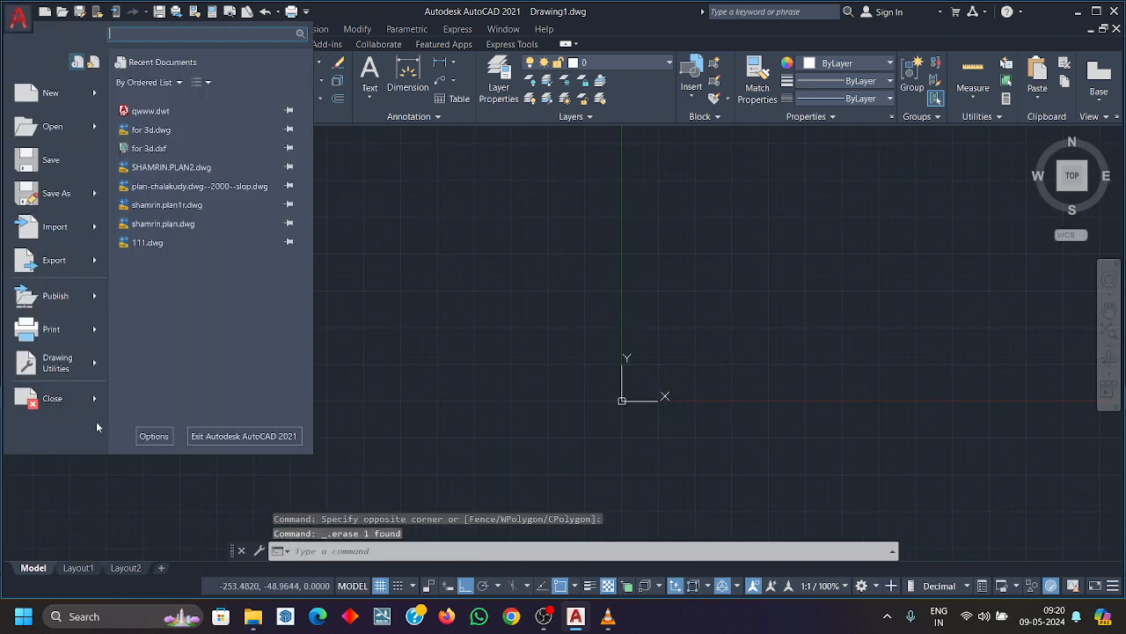
pyautogui.click(88, 403)
pyautogui.click(569, 340)
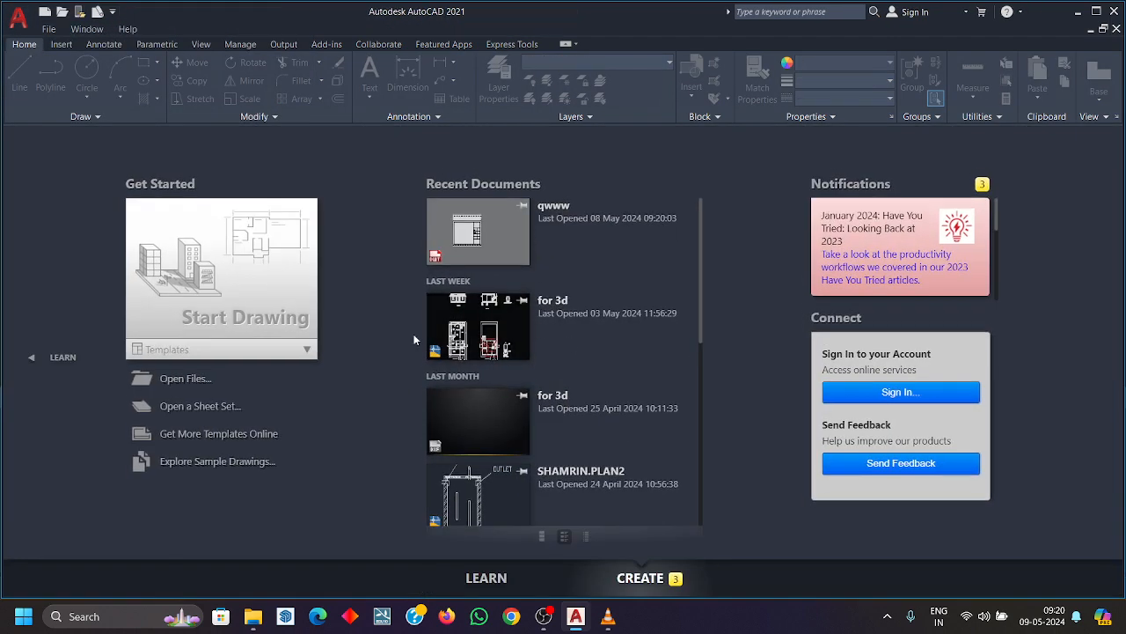
pyautogui.click(266, 350)
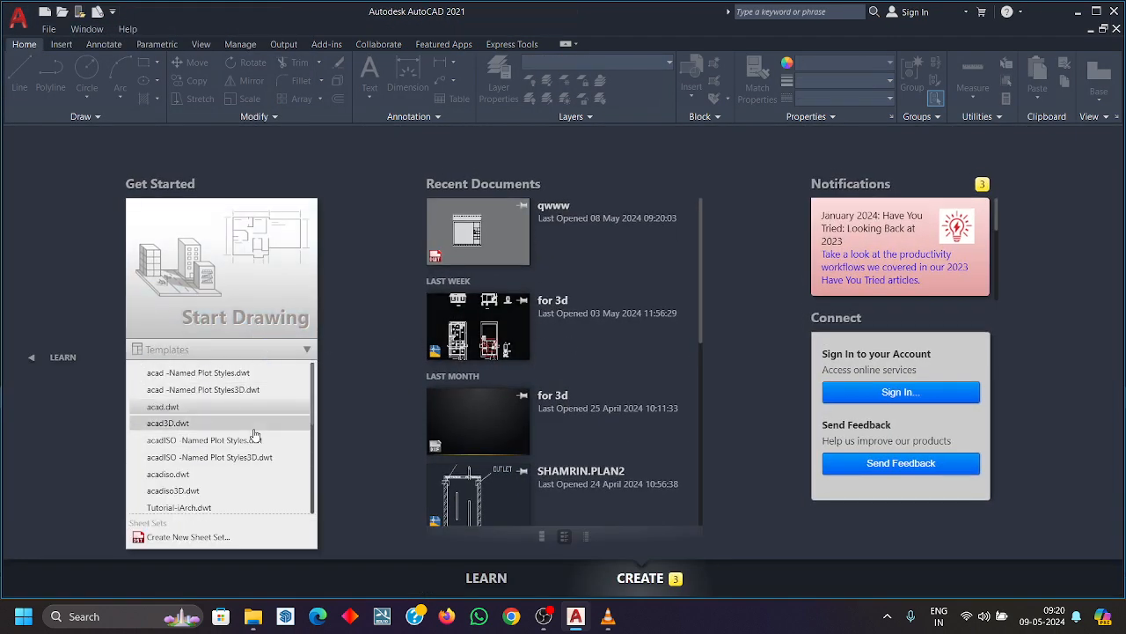
pyautogui.scroll(-1, 291, 431)
pyautogui.click(307, 380)
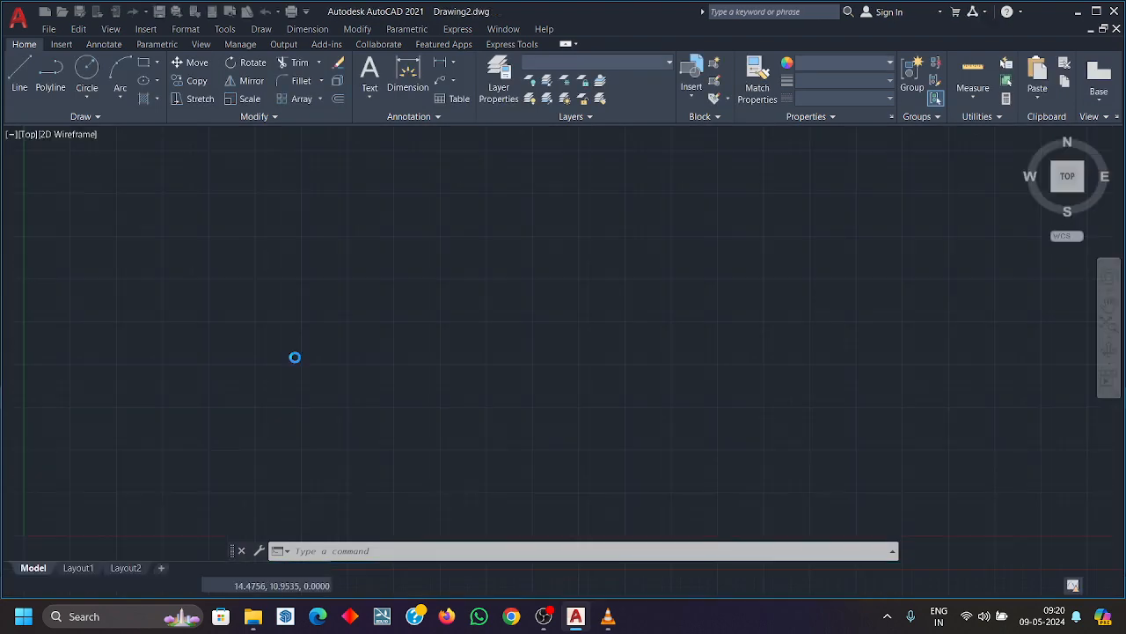
# Set the new drawing's insertion scale units to Centimeters.
pyautogui.write('un')
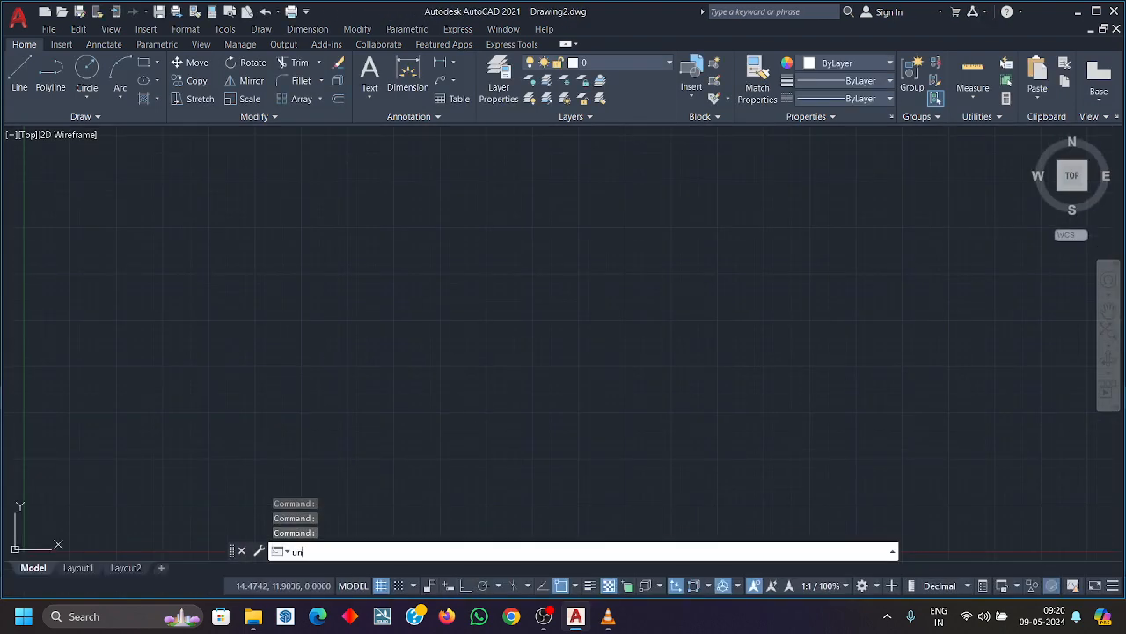
pyautogui.press('Return')
pyautogui.click(477, 304)
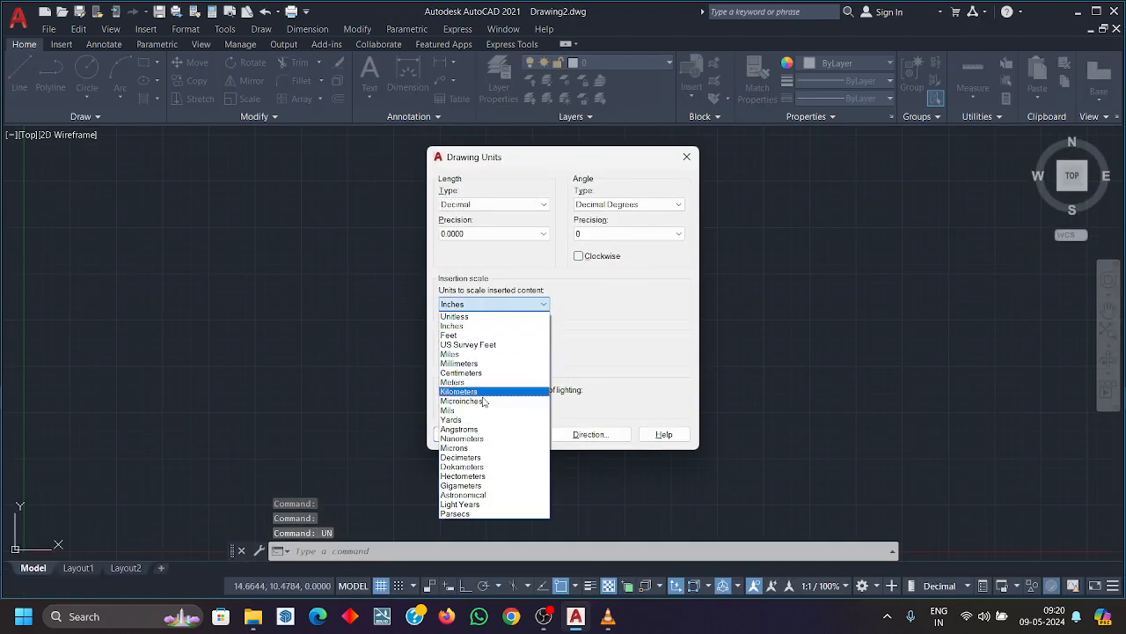
pyautogui.click(462, 372)
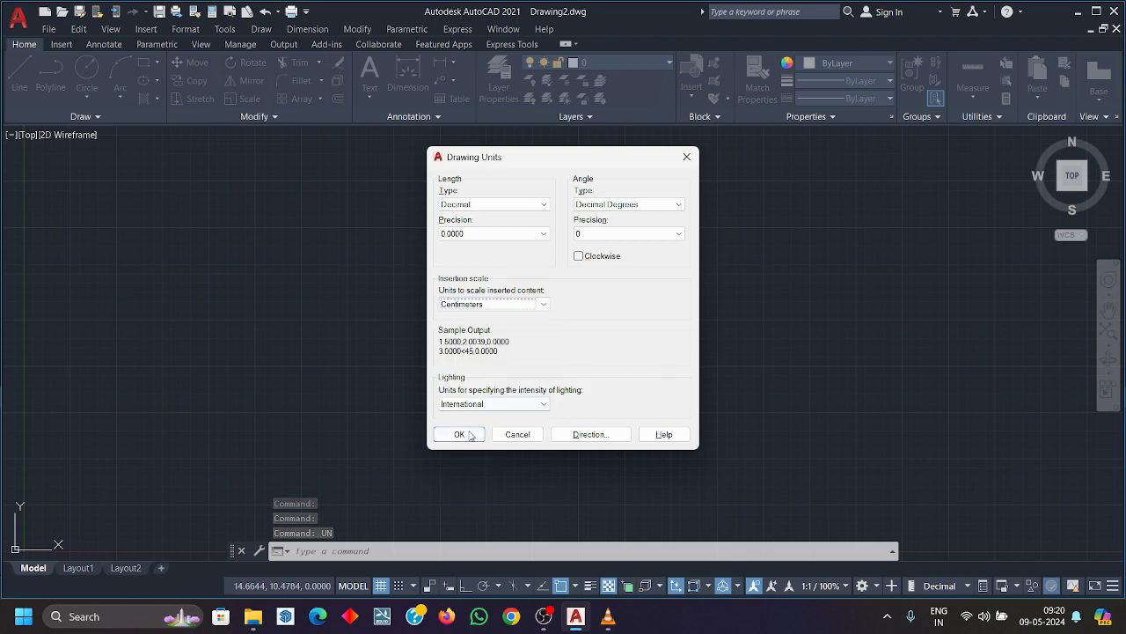
pyautogui.click(460, 434)
# Try to draw a multiline with the default scale of 1.00 from a point near the middle of the drawing area.
pyautogui.write('ml')
pyautogui.press('Return')
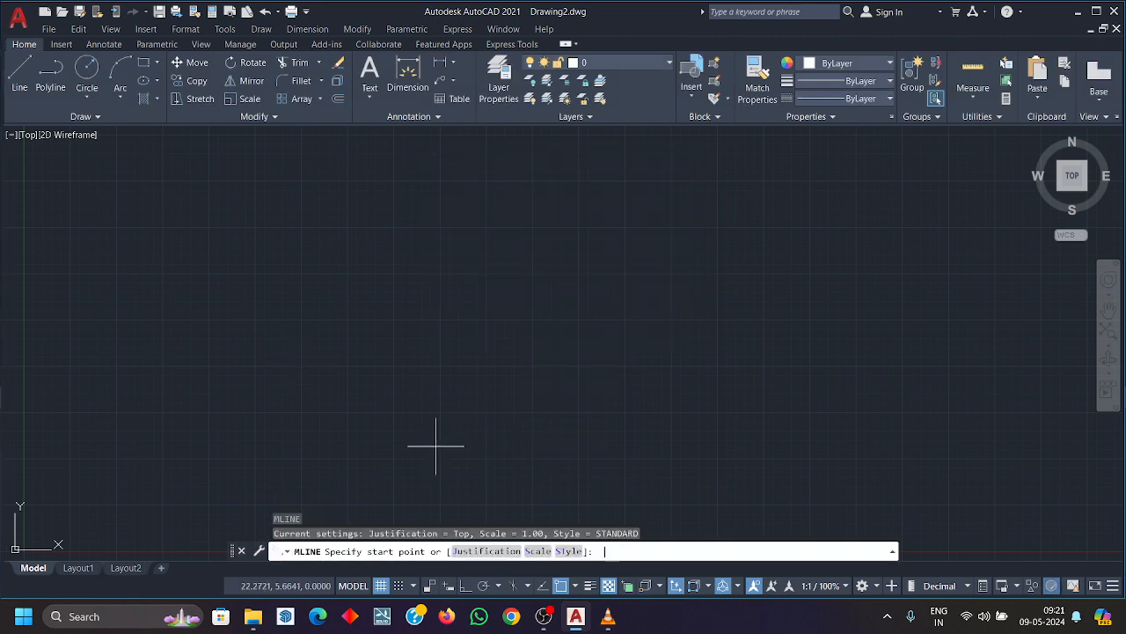
pyautogui.click(342, 385)
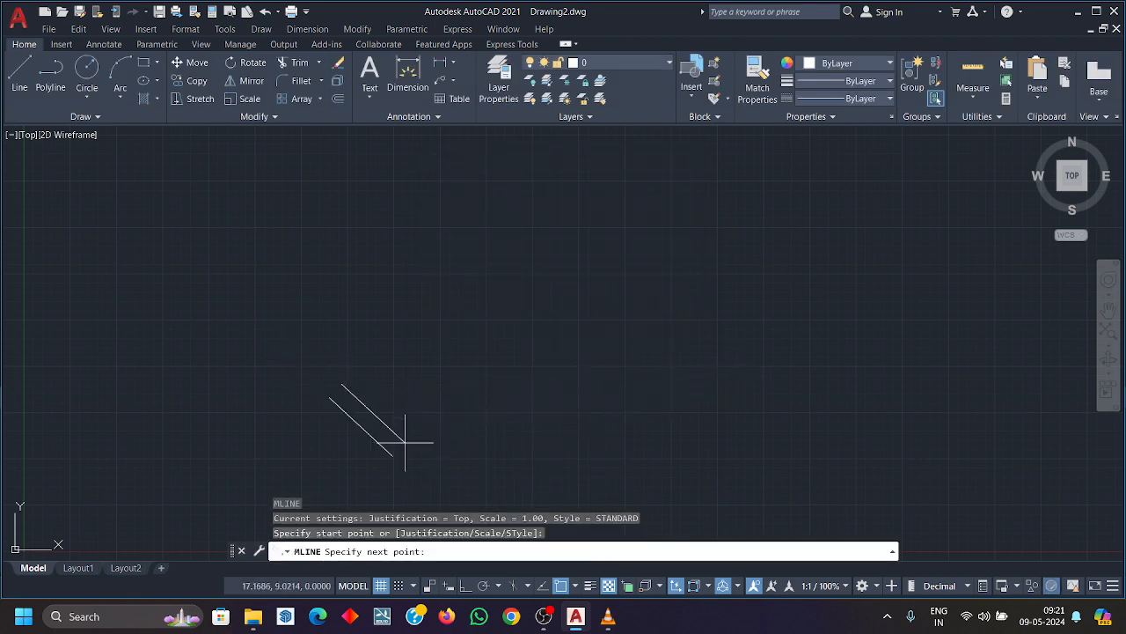
pyautogui.press('Escape')
pyautogui.write('m')
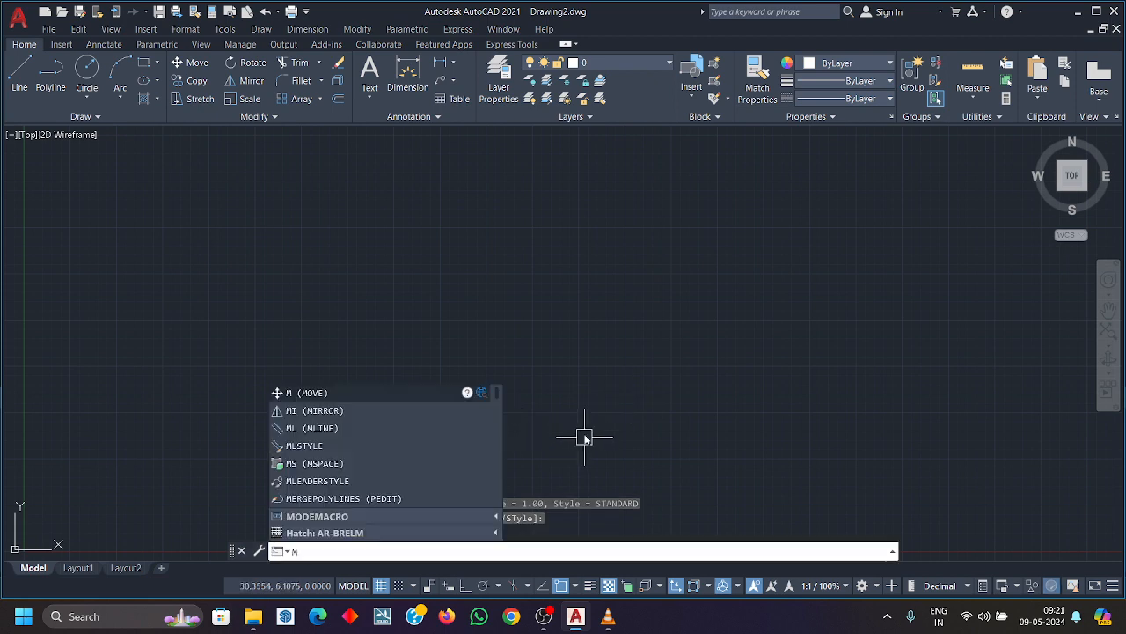
pyautogui.press('BackSpace')
pyautogui.write('ml')
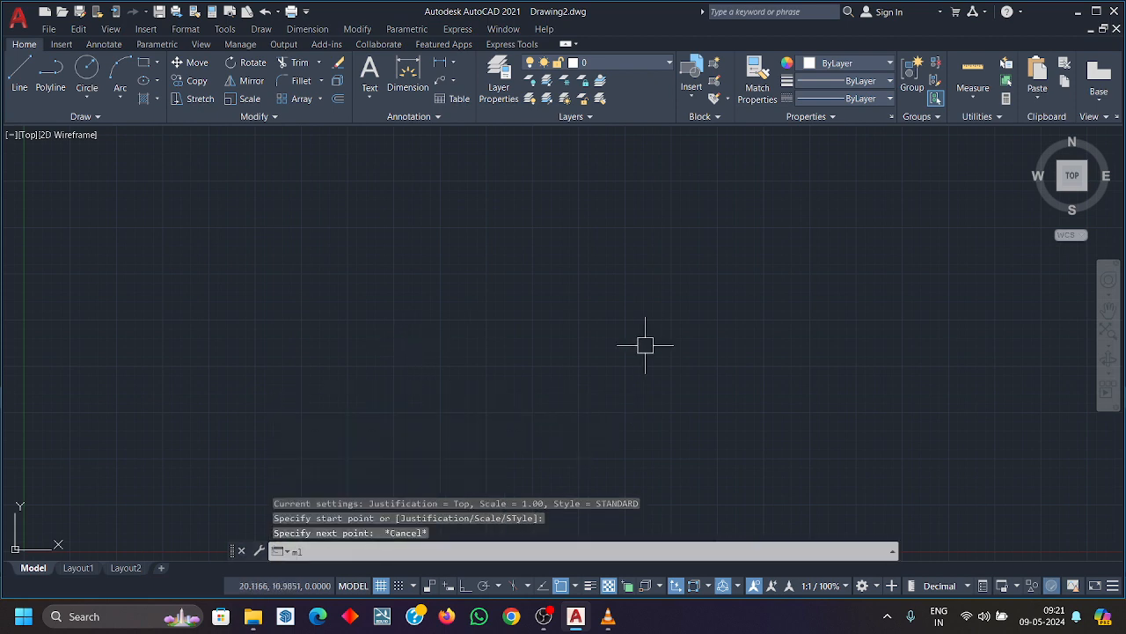
pyautogui.press('Escape')
pyautogui.press('Escape')
# Draw an irregular open multiline of five segments at scale 24, starting right of the origin and ending far to its left.
pyautogui.write('ml')
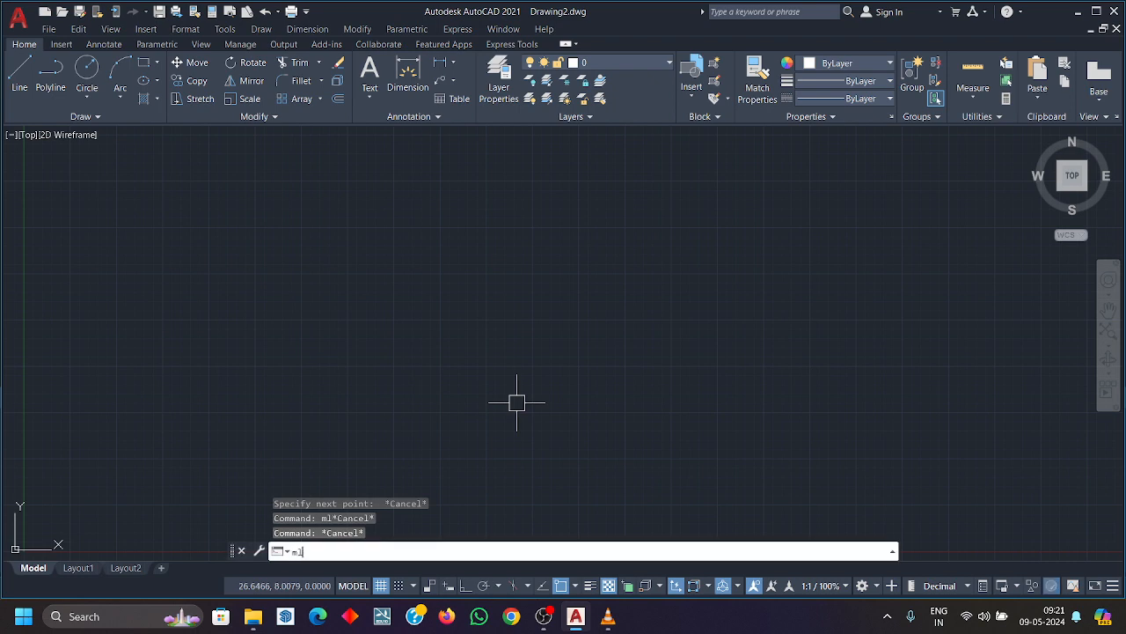
pyautogui.press('Return')
pyautogui.click(537, 551)
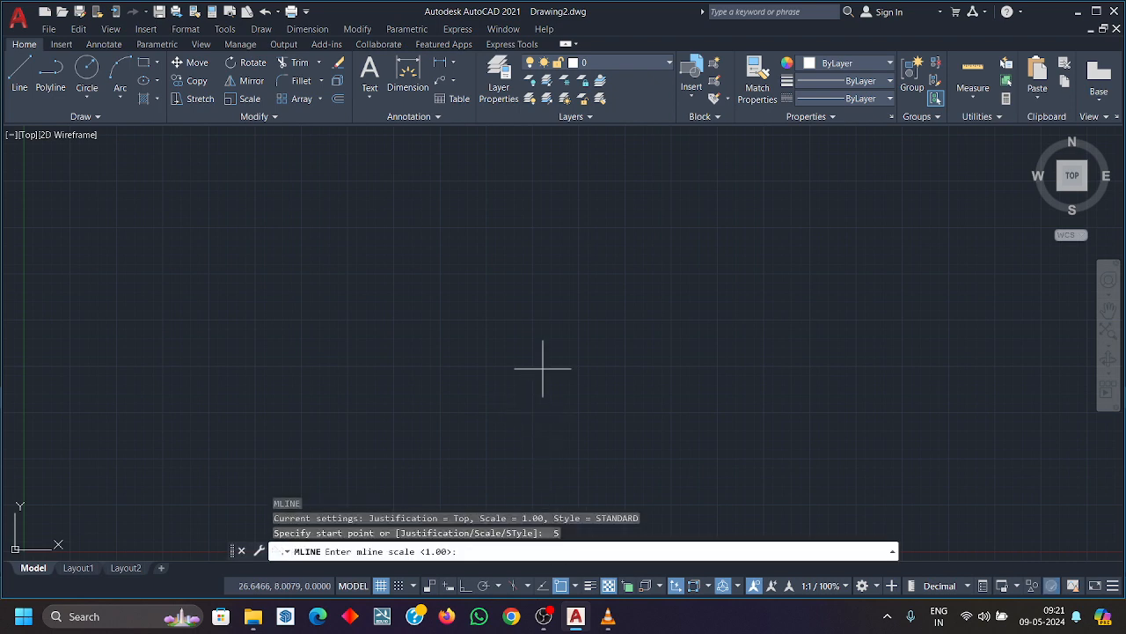
pyautogui.write('24')
pyautogui.press('Return')
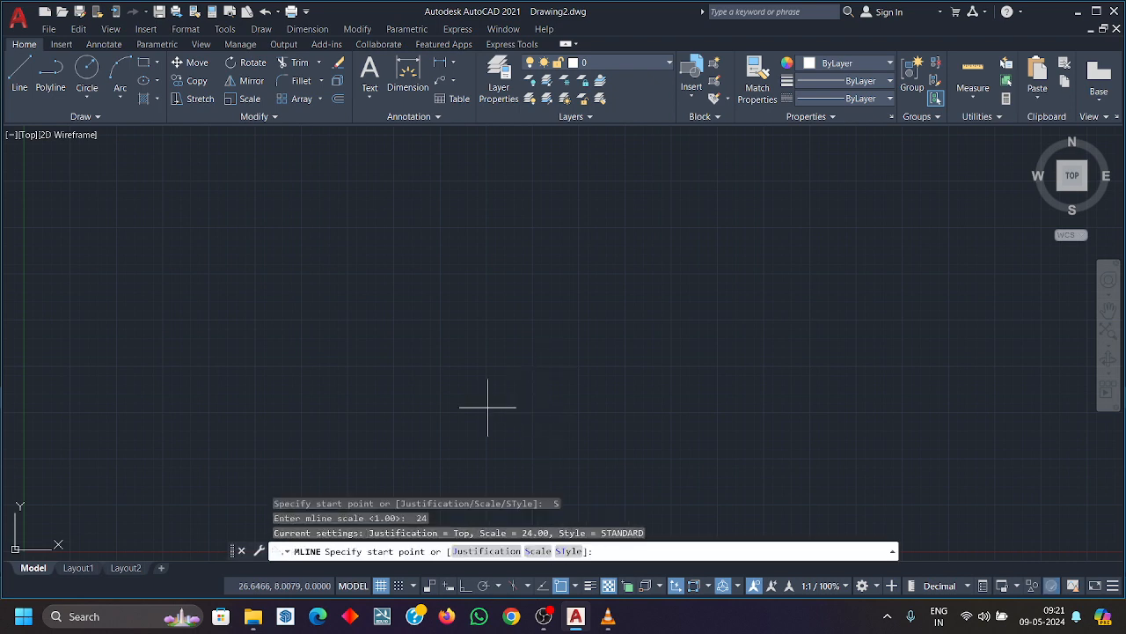
pyautogui.click(347, 357)
pyautogui.click(419, 367)
pyautogui.click(436, 444)
pyautogui.click(622, 409)
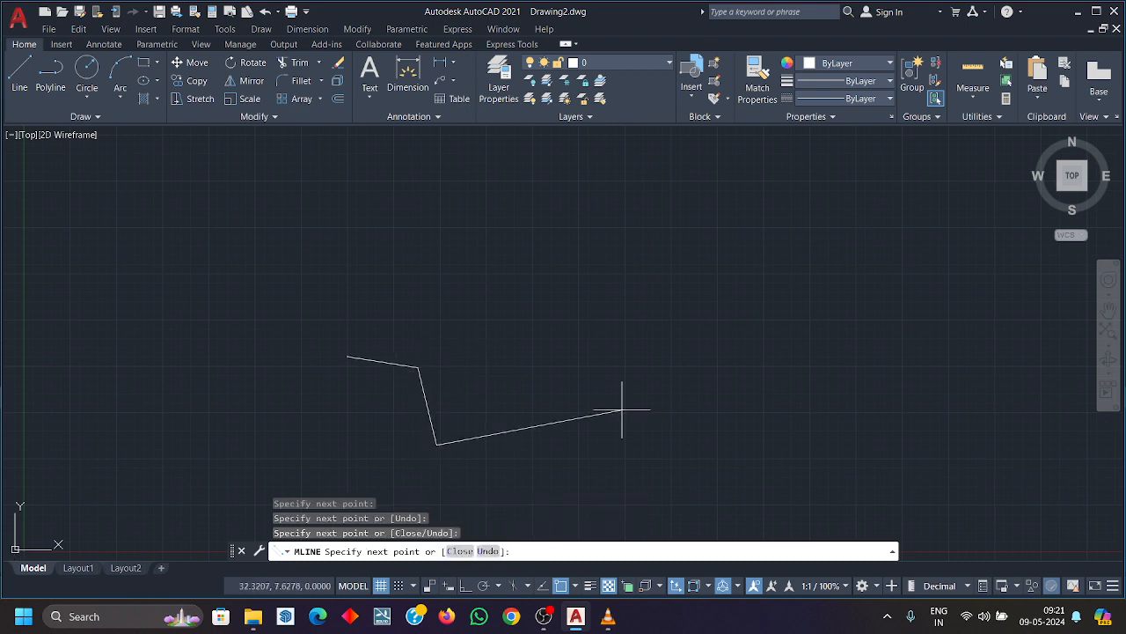
pyautogui.click(606, 330)
pyautogui.scroll(-2, 581, 362)
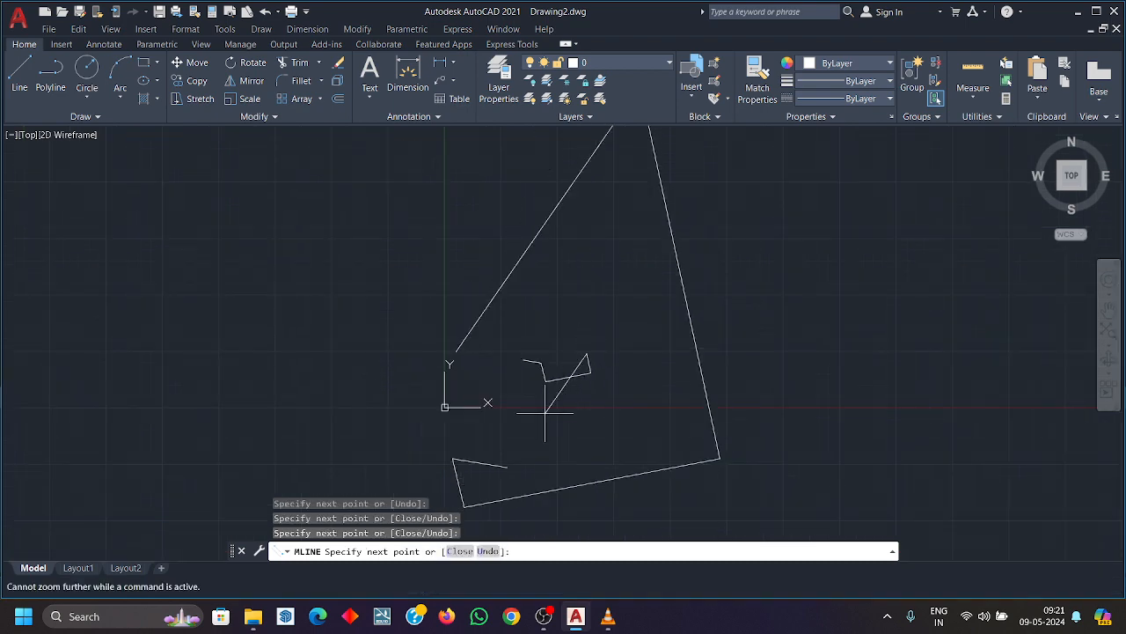
pyautogui.scroll(-1, 528, 374)
pyautogui.click(156, 352)
pyautogui.moveTo(156, 398); pyautogui.dragTo(187, 356, button='middle')
pyautogui.press('Escape')
# Select the irregular scale 24 multiline around the origin and erase it.
pyautogui.scroll(-5, 286, 411)
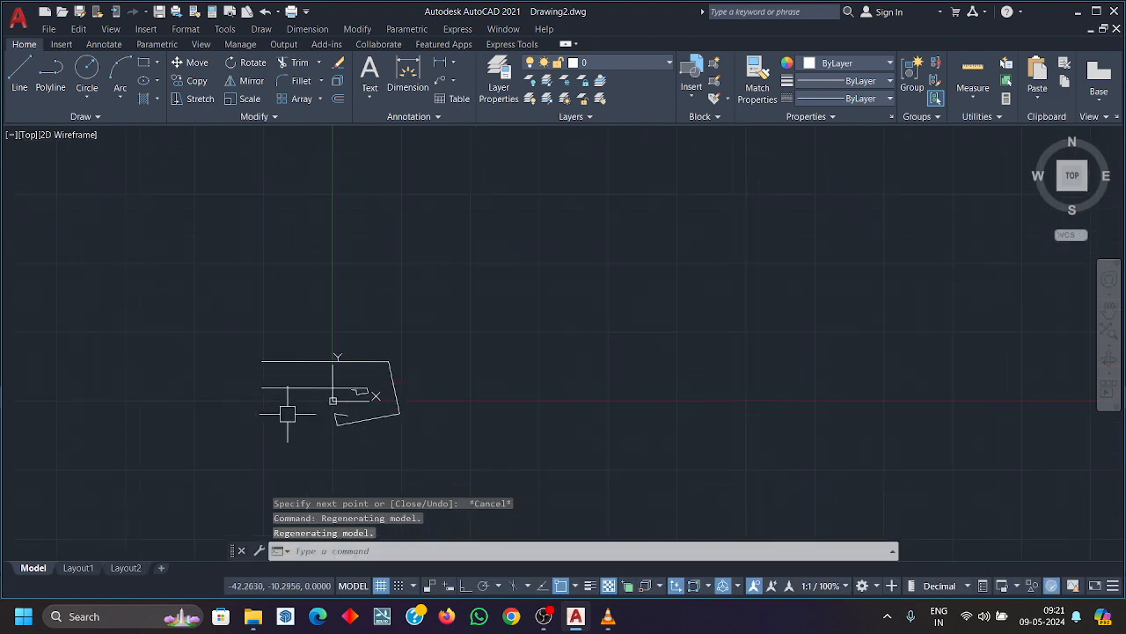
pyautogui.click(456, 455)
pyautogui.click(208, 336)
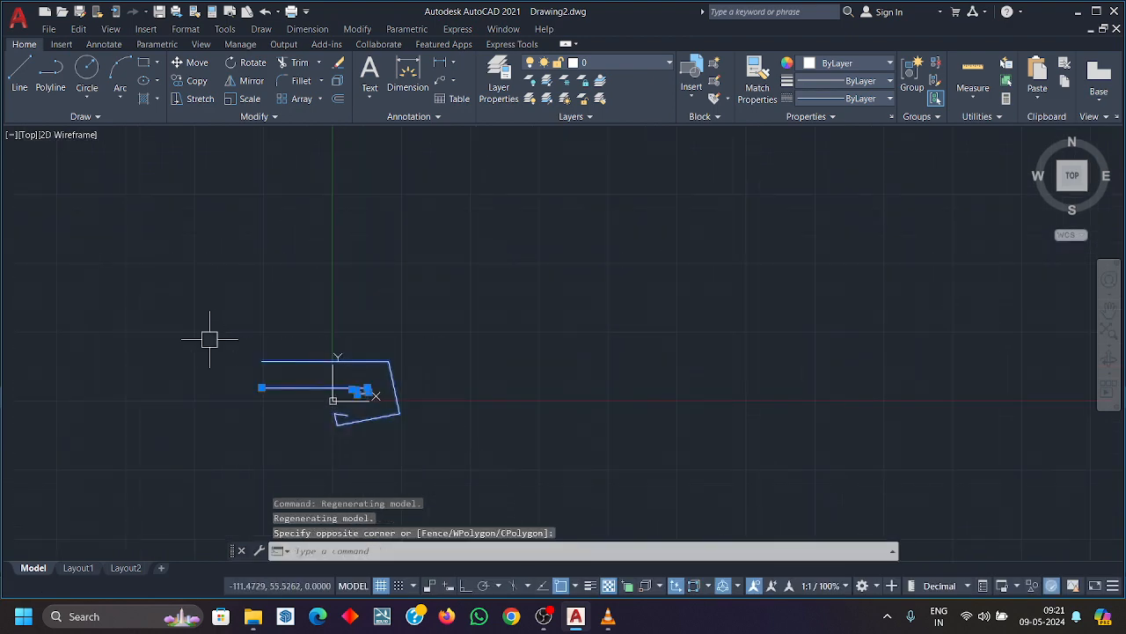
pyautogui.press('Delete')
# Draw an open stepped multiline of five segments at scale 5, starting above and right of the origin and running rightward.
pyautogui.write('ml')
pyautogui.press('Return')
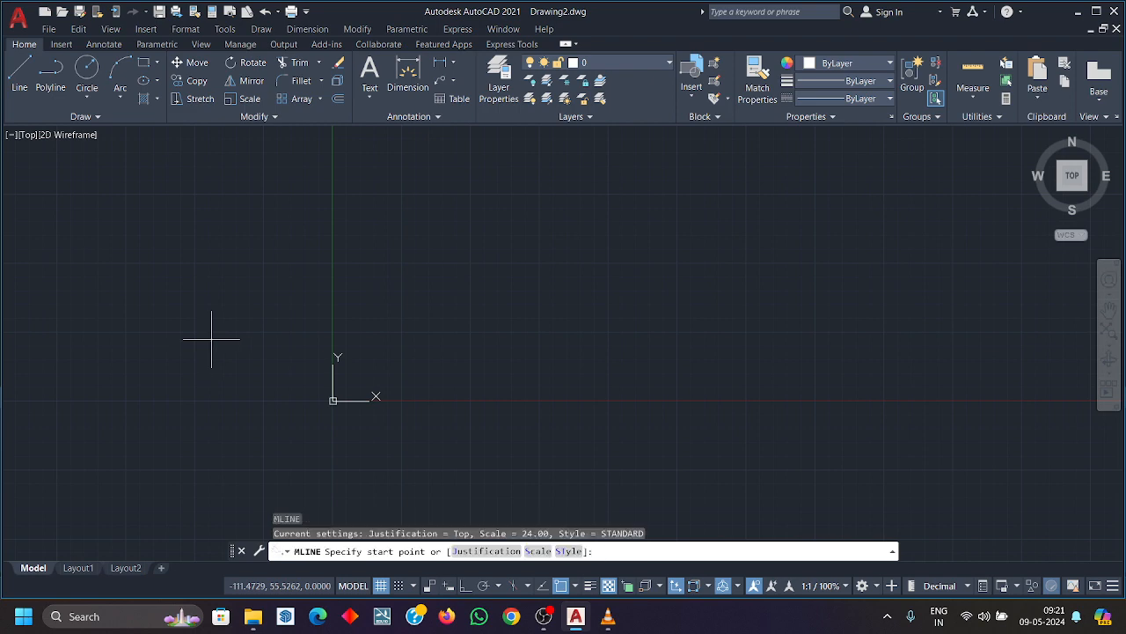
pyautogui.click(538, 551)
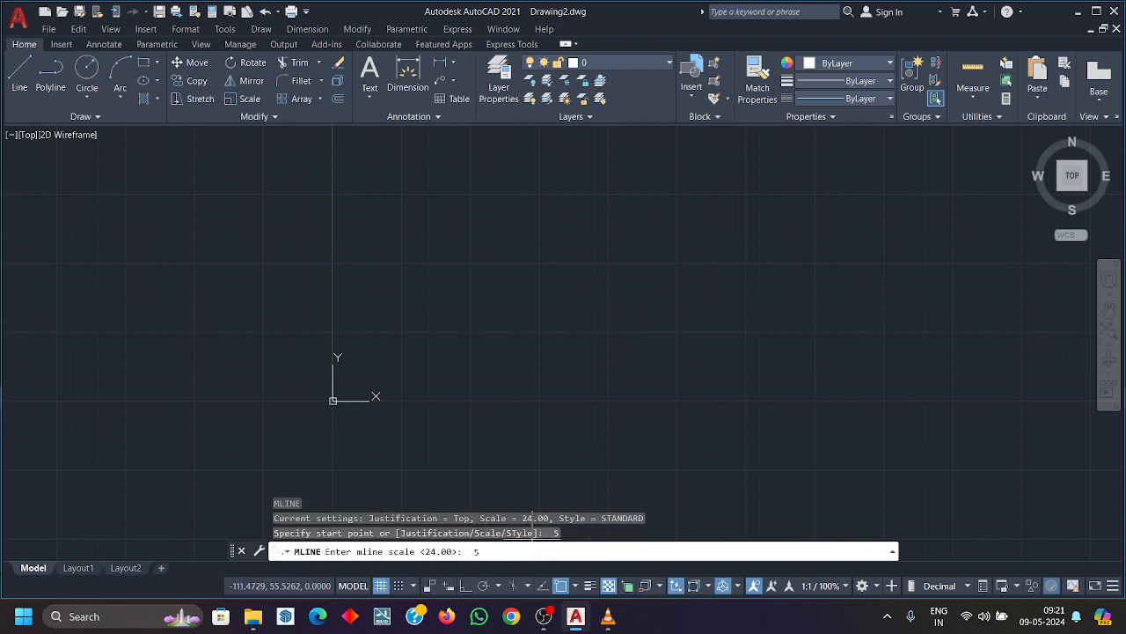
pyautogui.write('5')
pyautogui.press('Return')
pyautogui.click(438, 327)
pyautogui.click(701, 326)
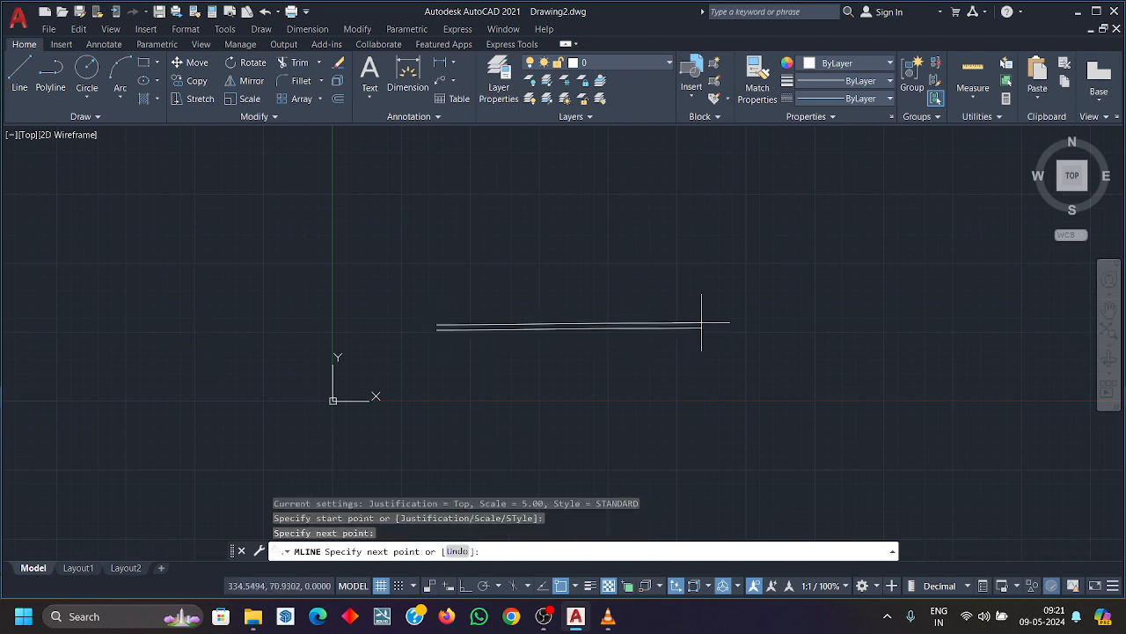
pyautogui.click(703, 464)
pyautogui.click(869, 452)
pyautogui.click(864, 276)
pyautogui.click(987, 276)
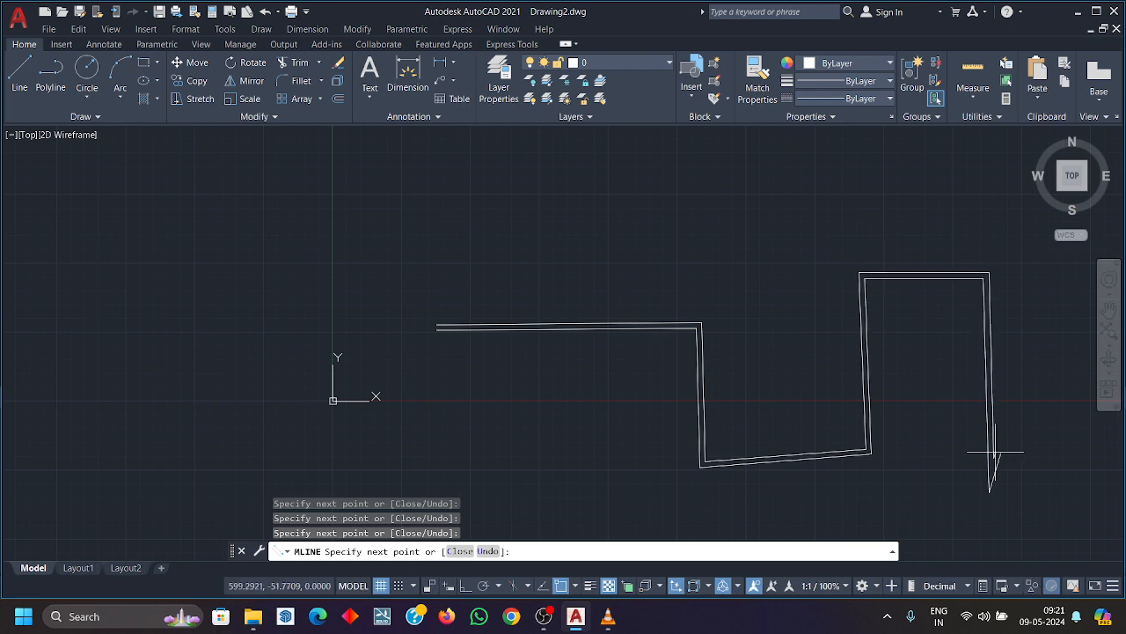
pyautogui.press('Escape')
# Quick-measure the gap between the two parallel lines of the multiline's first horizontal segment.
pyautogui.scroll(6, 440, 361)
pyautogui.moveTo(427, 289); pyautogui.dragTo(421, 352, button='middle')
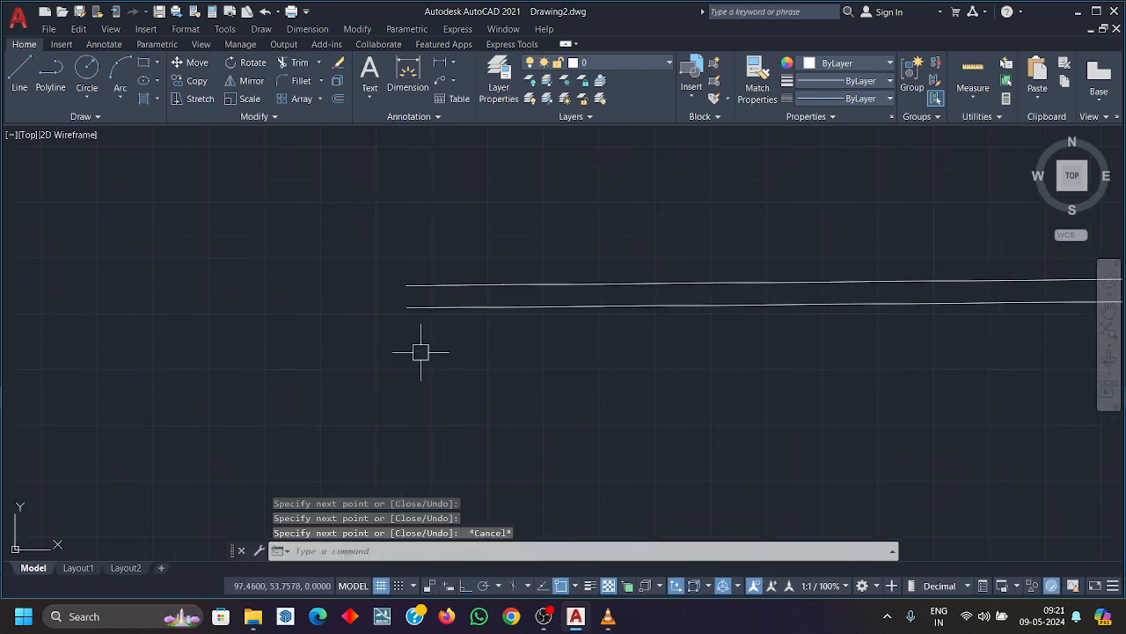
pyautogui.click(982, 95)
pyautogui.click(984, 125)
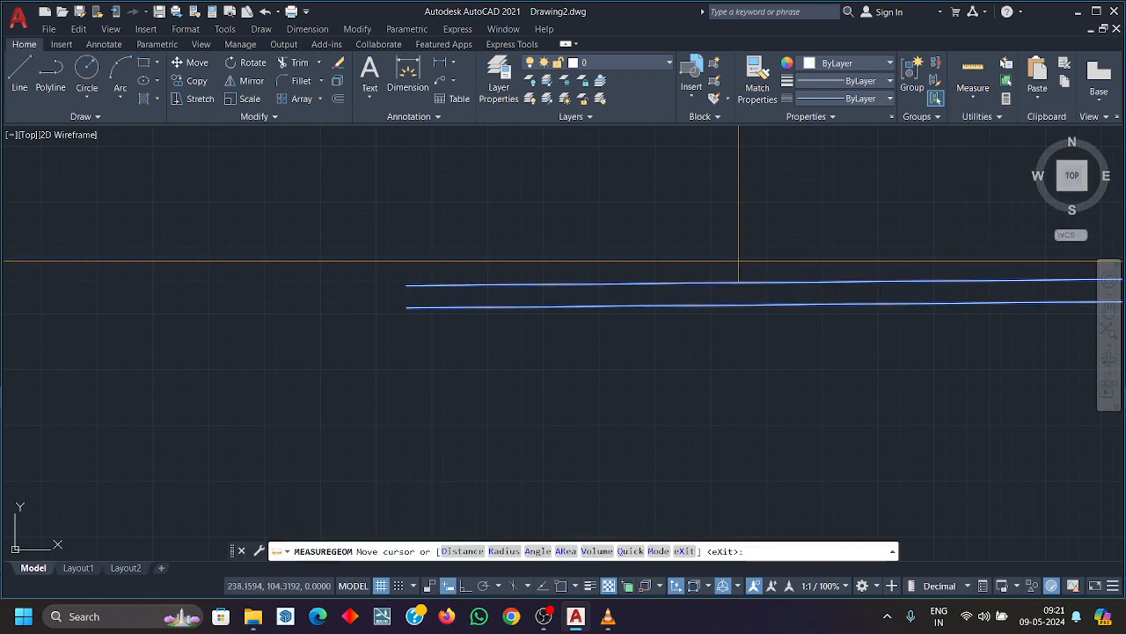
pyautogui.scroll(8, 658, 295)
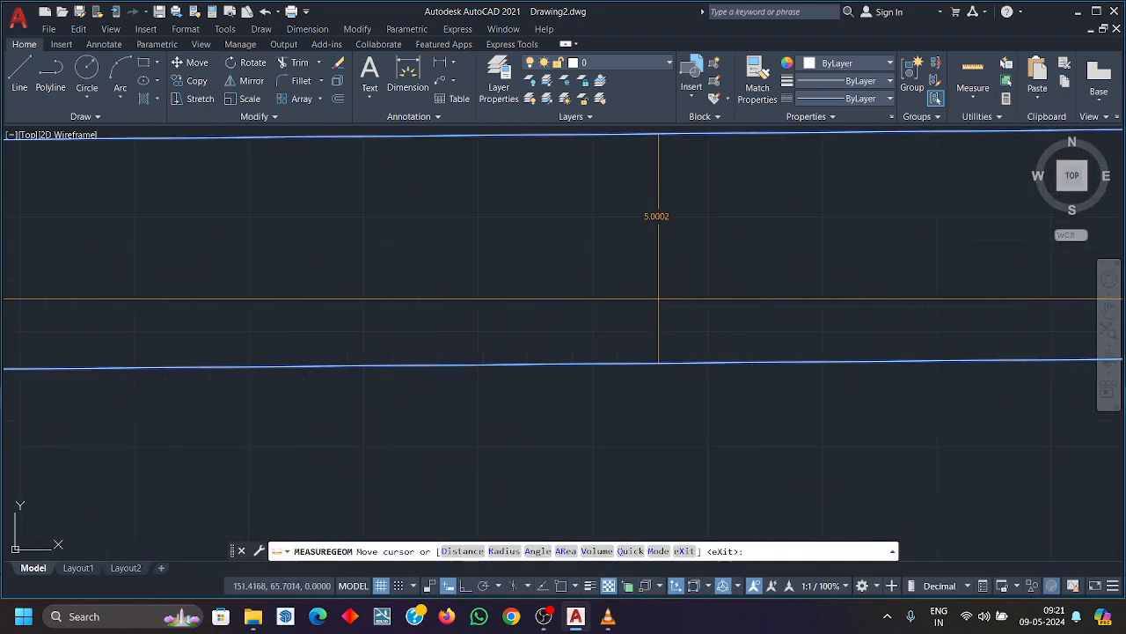
pyautogui.scroll(-2, 657, 334)
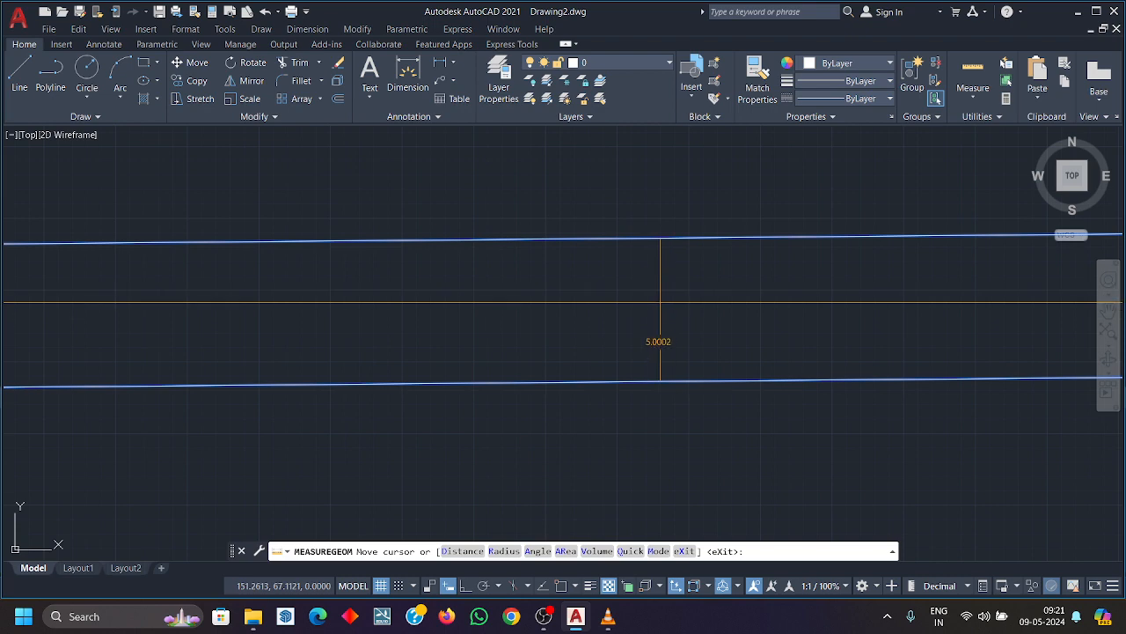
pyautogui.scroll(-7, 620, 311)
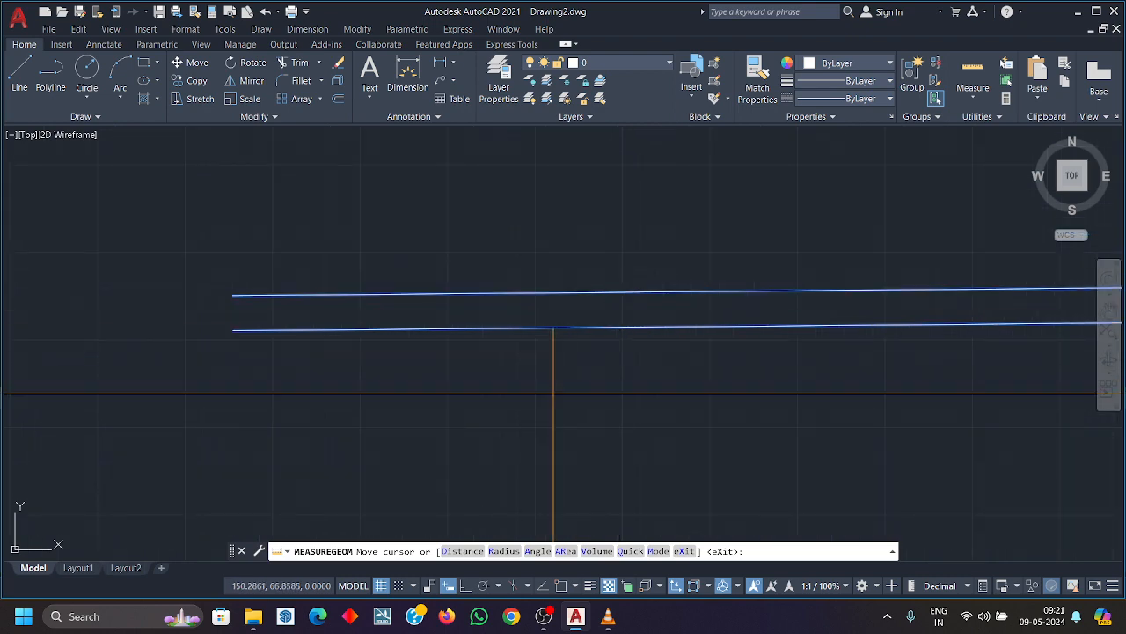
pyautogui.press('Escape')
# Set the drawing units' length precision to one decimal place (0.0).
pyautogui.write('un')
pyautogui.press('Return')
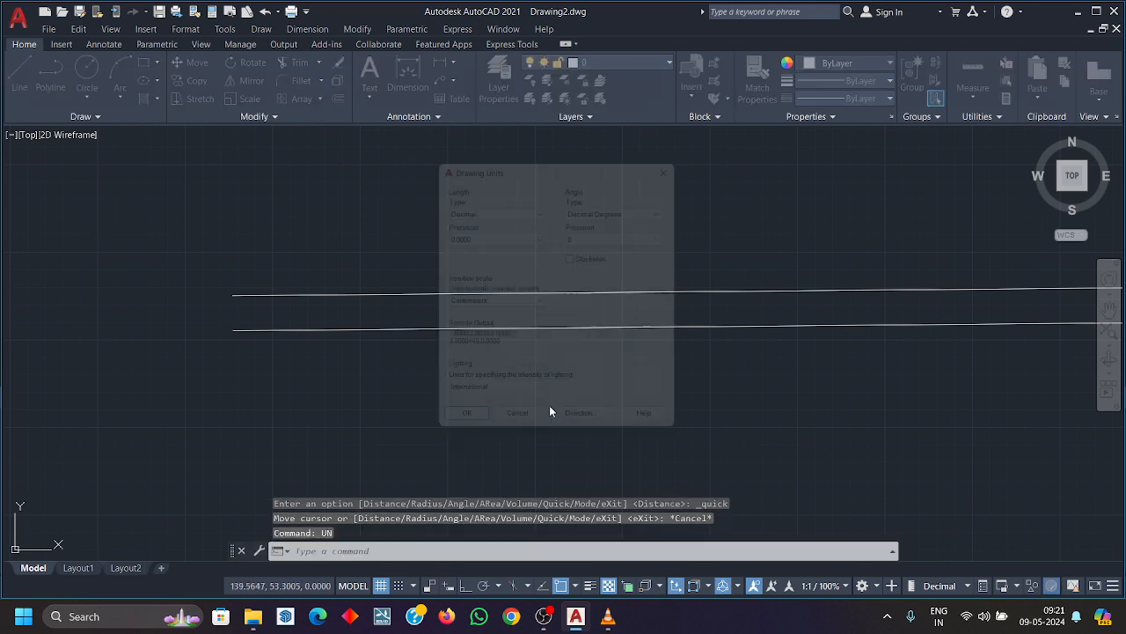
pyautogui.click(537, 233)
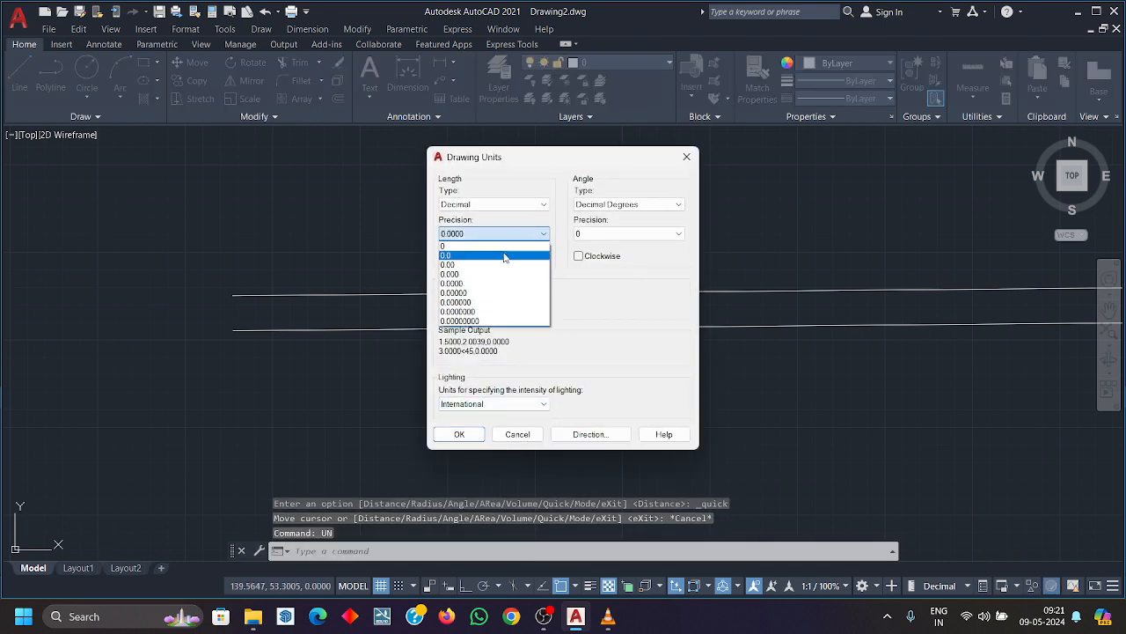
pyautogui.click(506, 255)
pyautogui.click(479, 432)
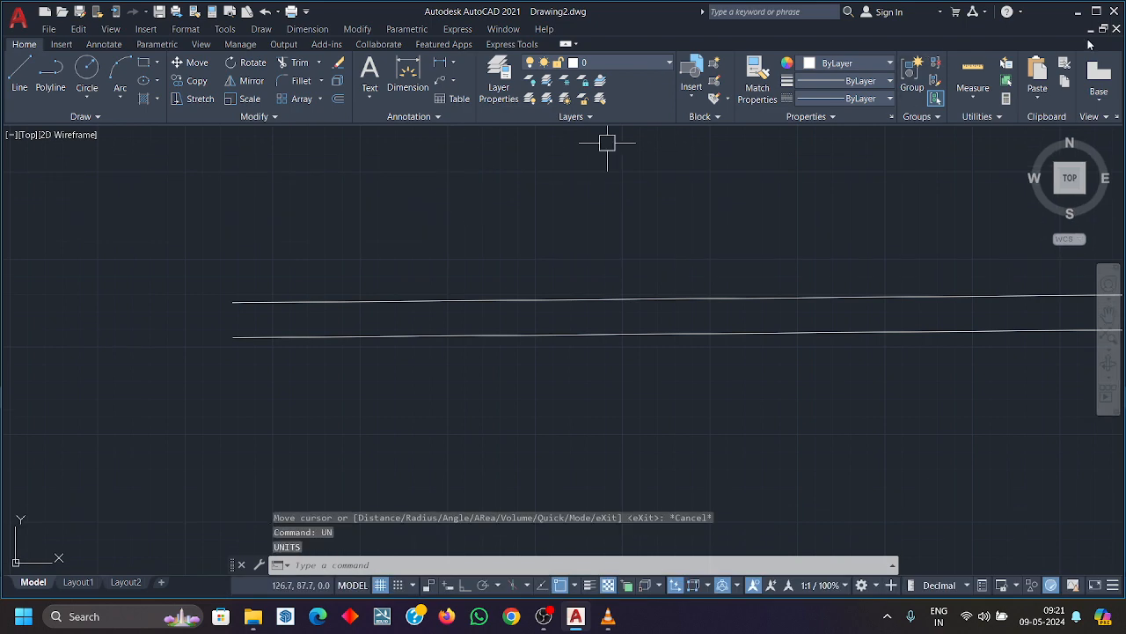
# Quick-measure the multiline's gap again near its left end at the one-decimal precision.
pyautogui.click(979, 96)
pyautogui.click(984, 123)
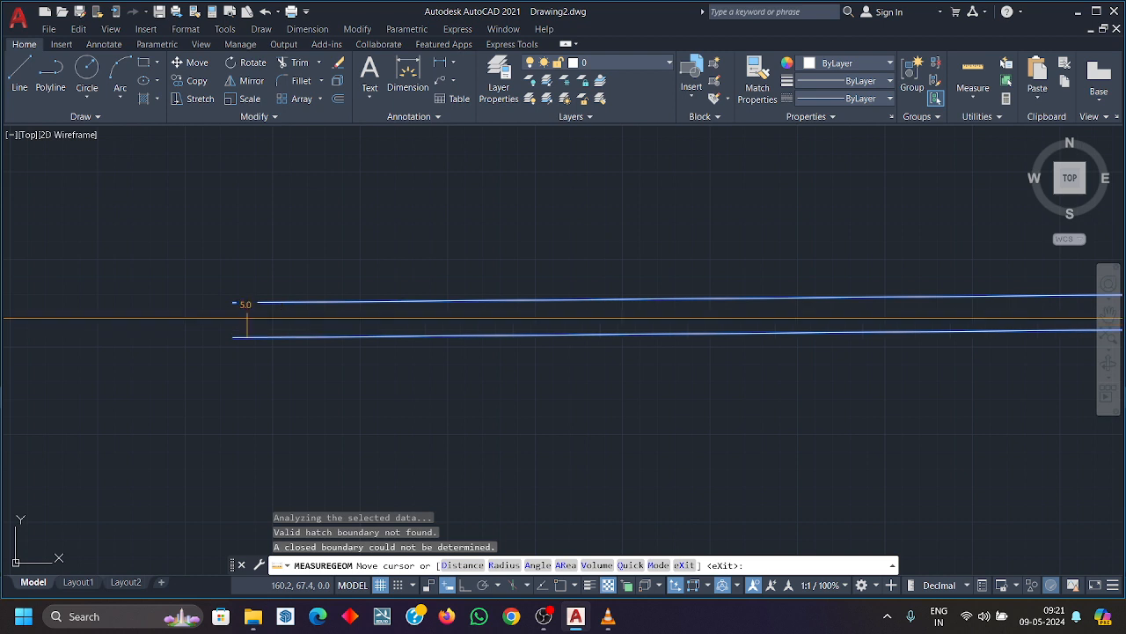
pyautogui.press('Escape')
# Select the scale 5 multiline with a crossing window and erase it.
pyautogui.click(558, 372)
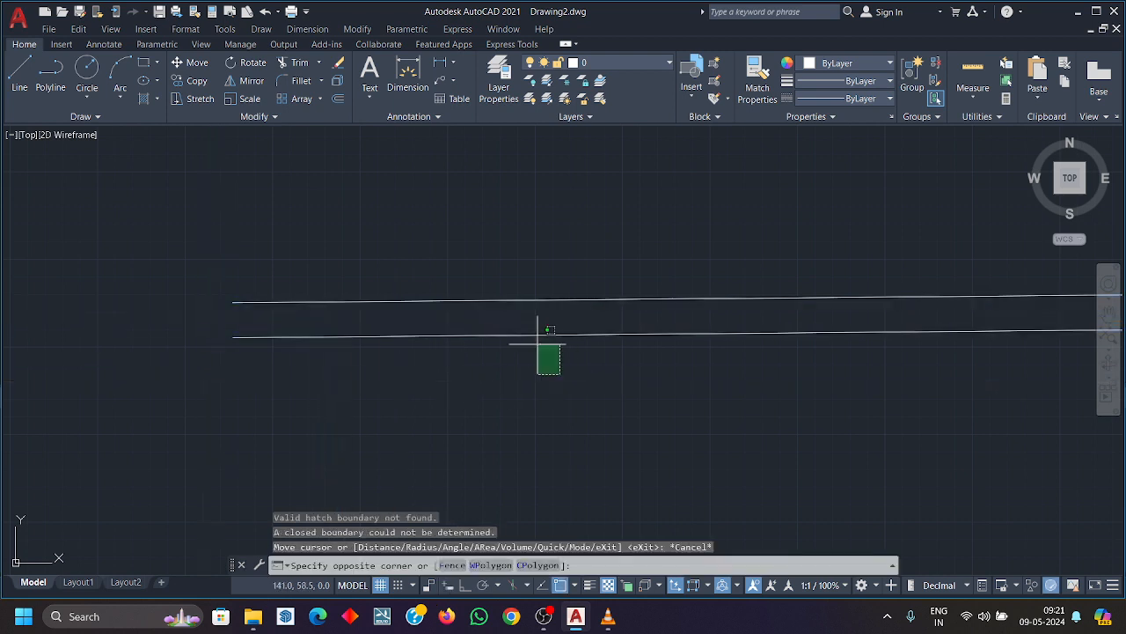
pyautogui.click(533, 331)
pyautogui.press('Delete')
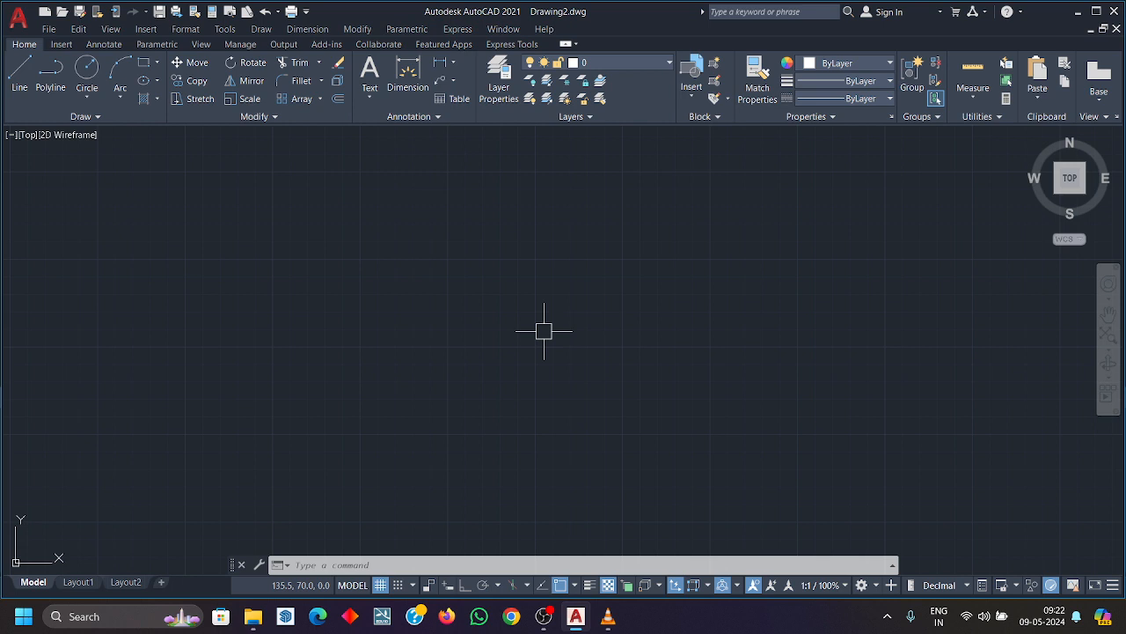
pyautogui.write('ml')
pyautogui.press('Return')
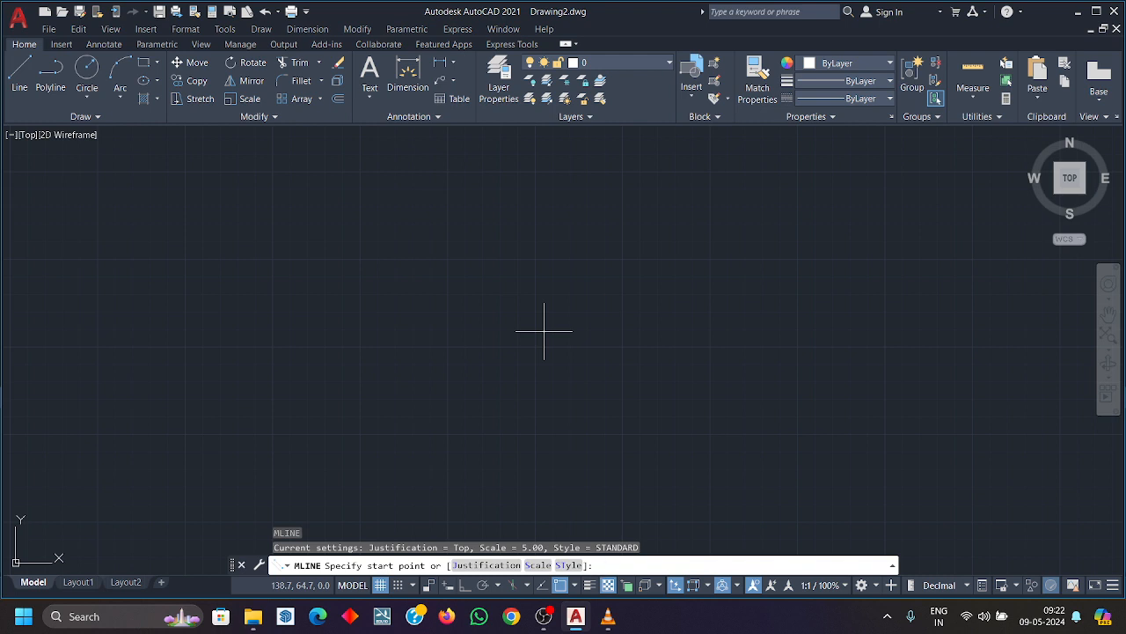
pyautogui.press('Escape')
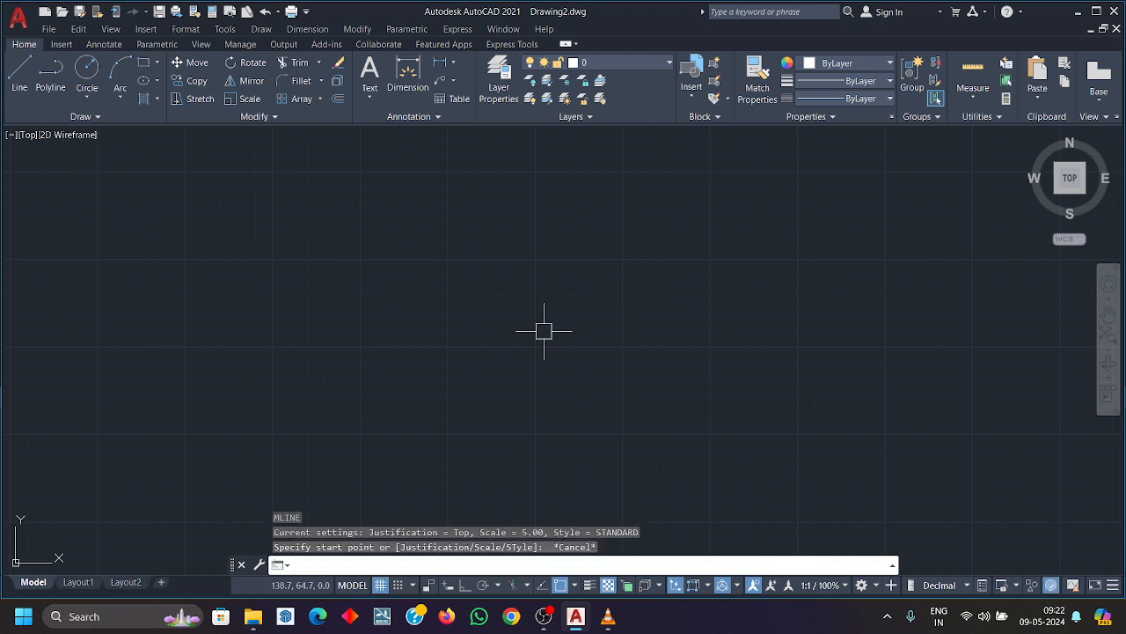
# Draw a single horizontal line about 24 units long near the middle of the drawing area with Ortho on.
pyautogui.write('l')
pyautogui.press('Return')
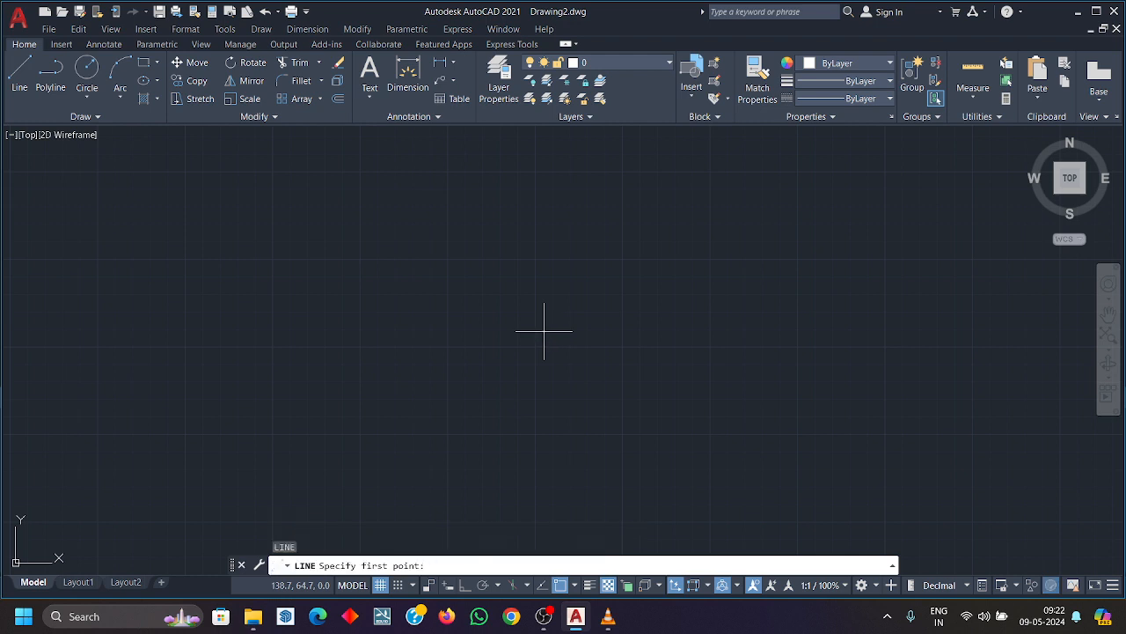
pyautogui.click(417, 314)
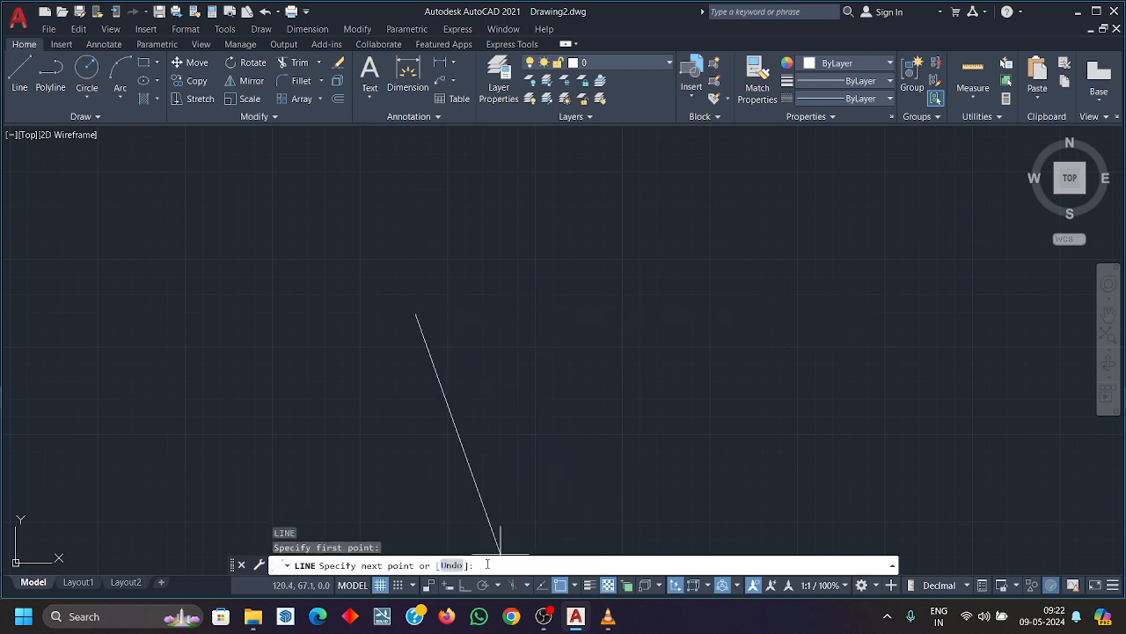
pyautogui.press('F8')
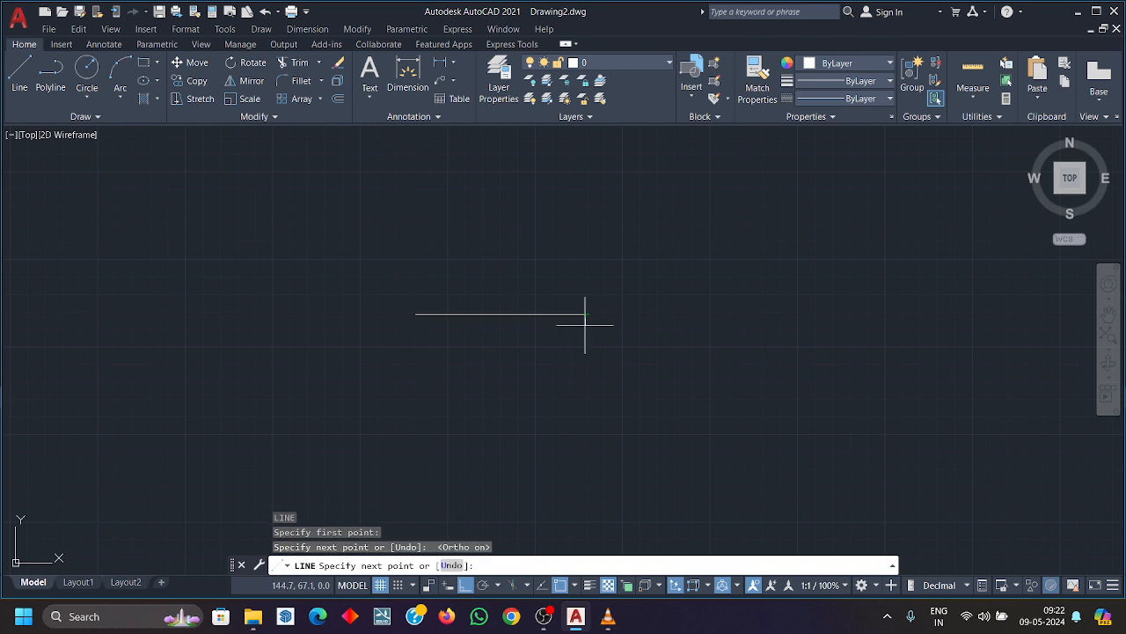
pyautogui.press('Escape')
pyautogui.scroll(4, 628, 288)
pyautogui.moveTo(598, 325); pyautogui.dragTo(859, 273, button='middle')
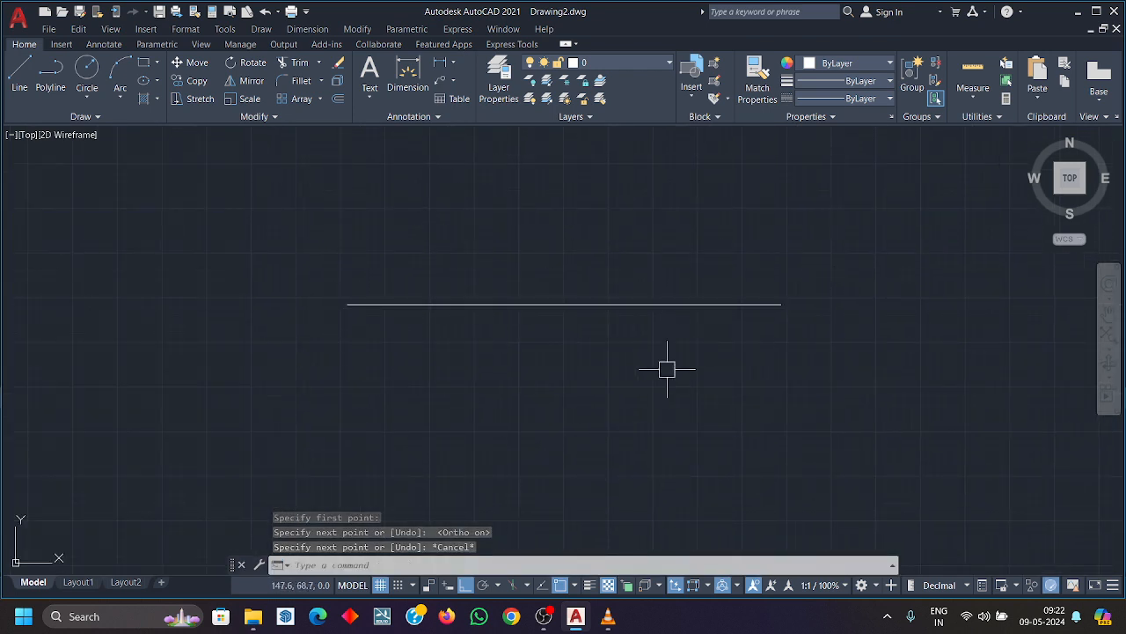
# Try to draw a multiline at scale 5 with Top justification rightward from the horizontal line's right endpoint.
pyautogui.write('mline')
pyautogui.press('Return')
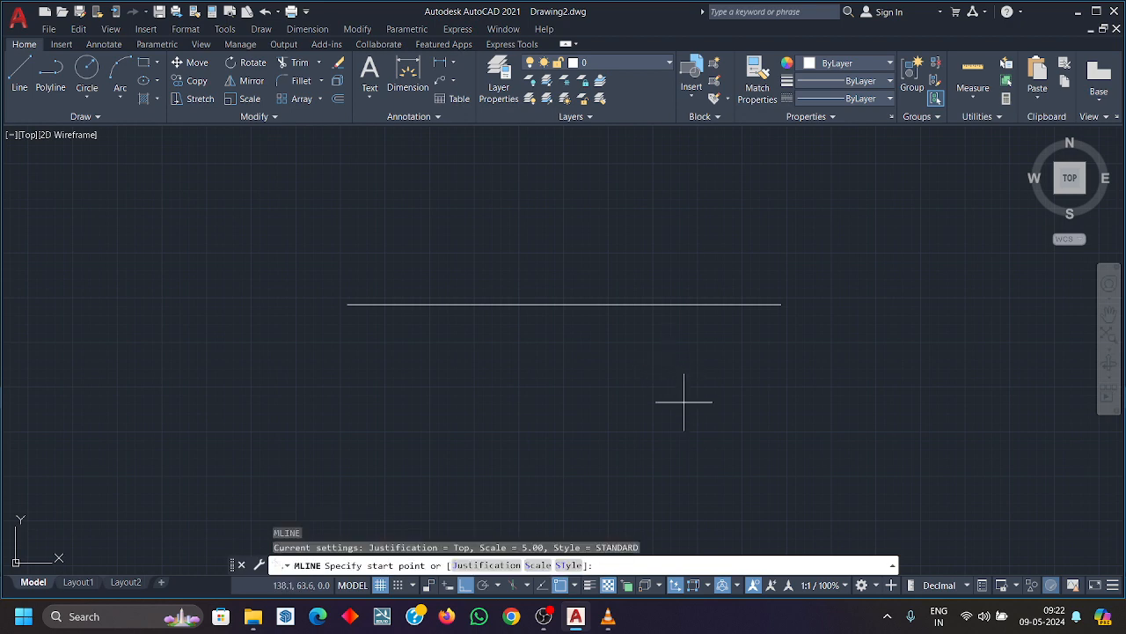
pyautogui.click(531, 565)
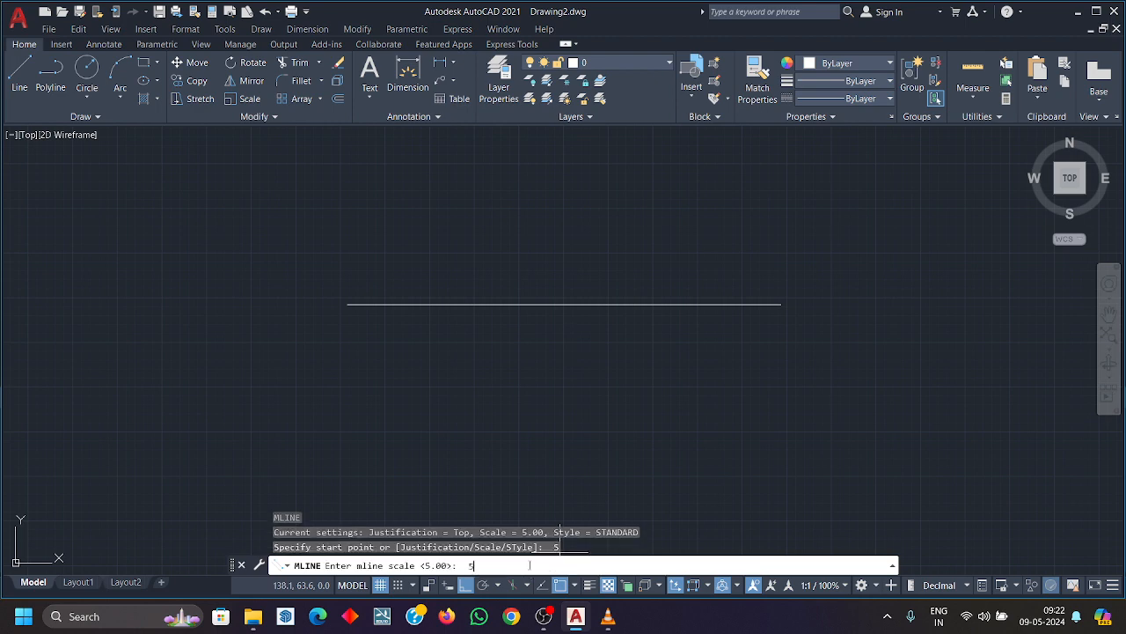
pyautogui.write('5')
pyautogui.press('Return')
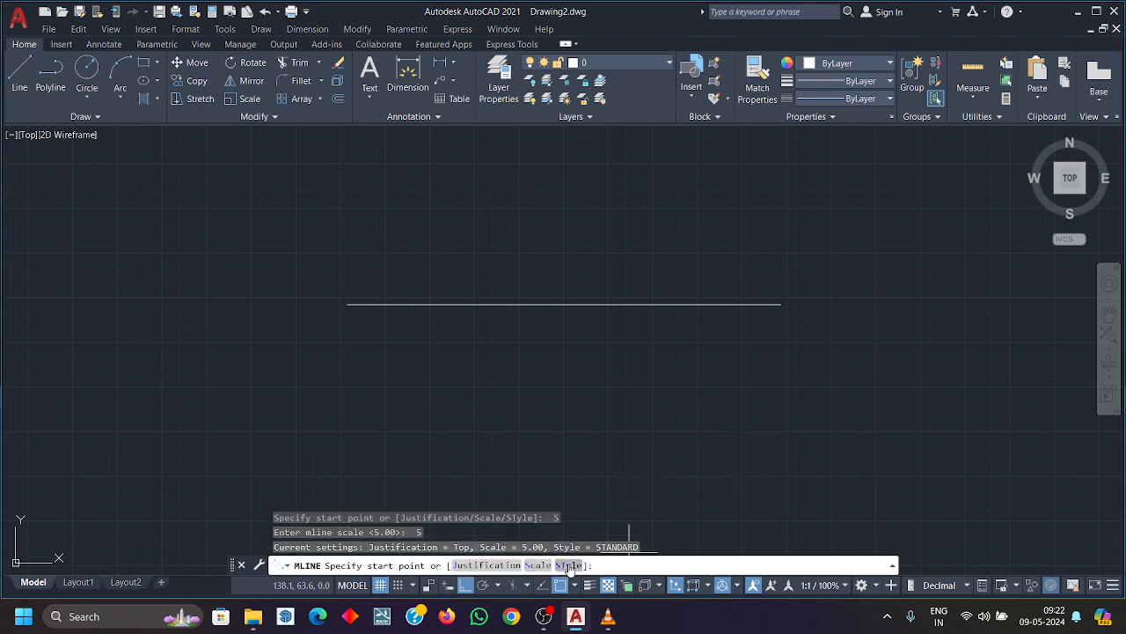
pyautogui.click(487, 565)
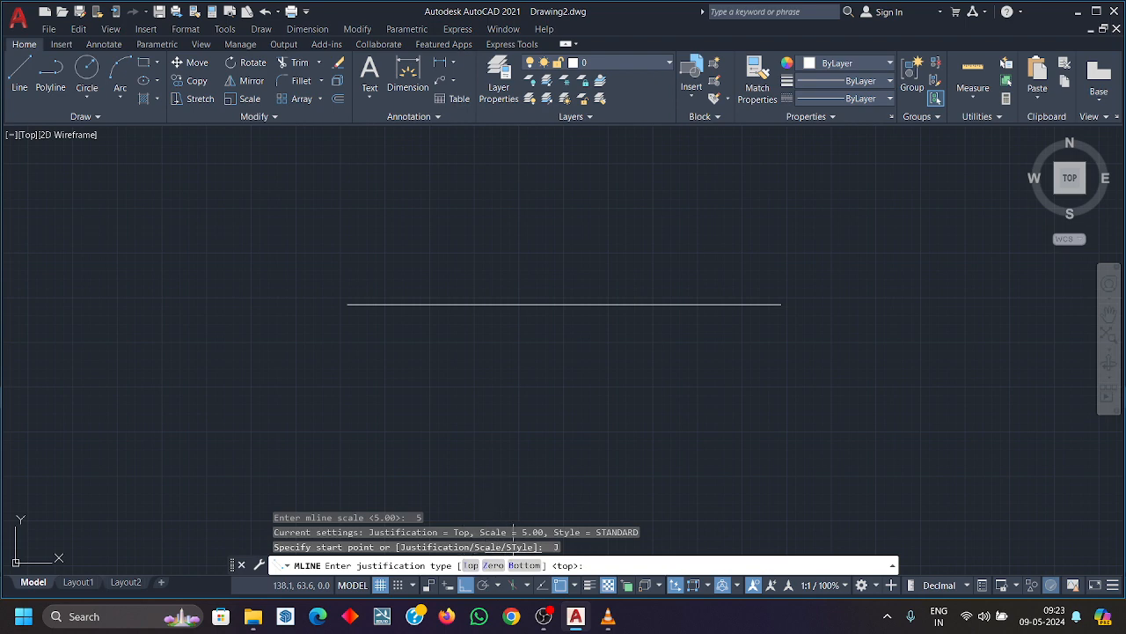
pyautogui.click(475, 566)
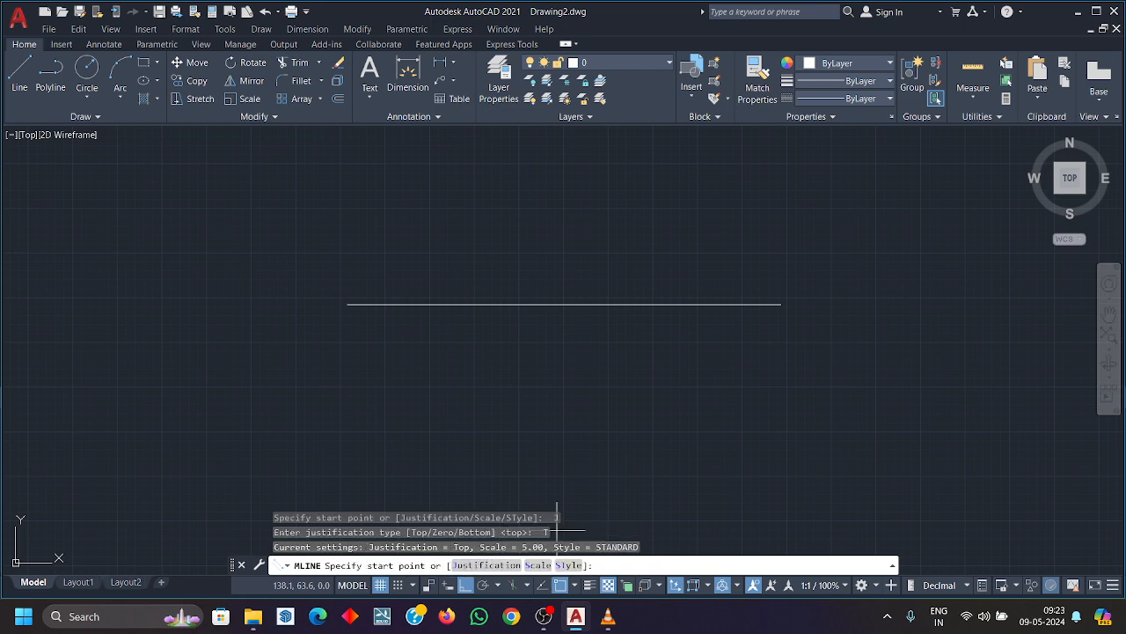
pyautogui.moveTo(692, 460); pyautogui.dragTo(548, 430, button='middle')
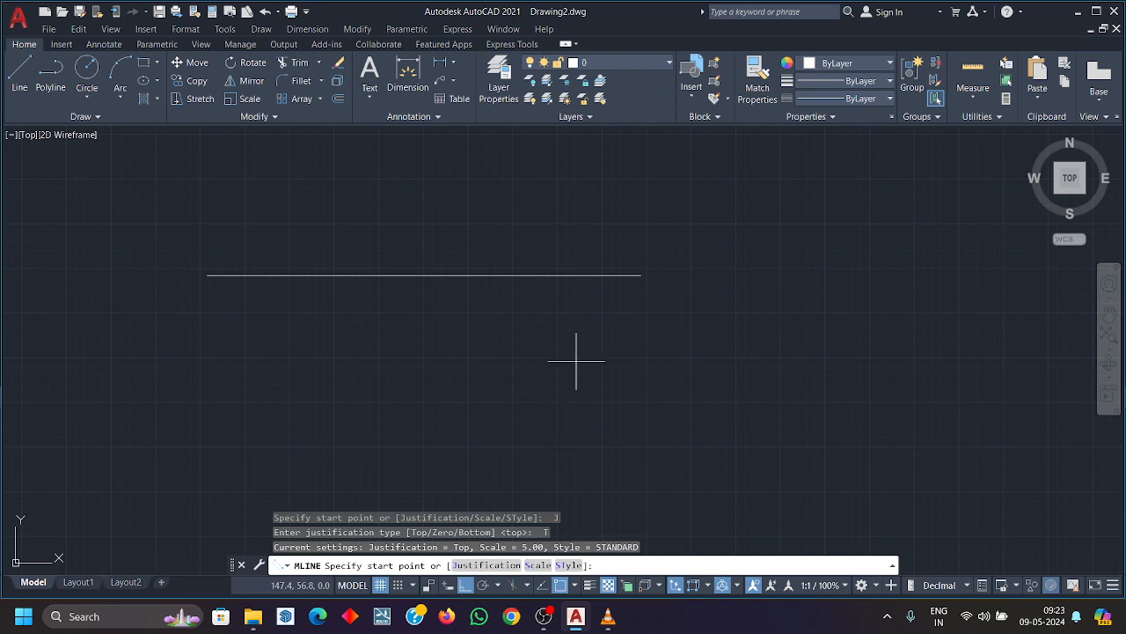
pyautogui.click(641, 275)
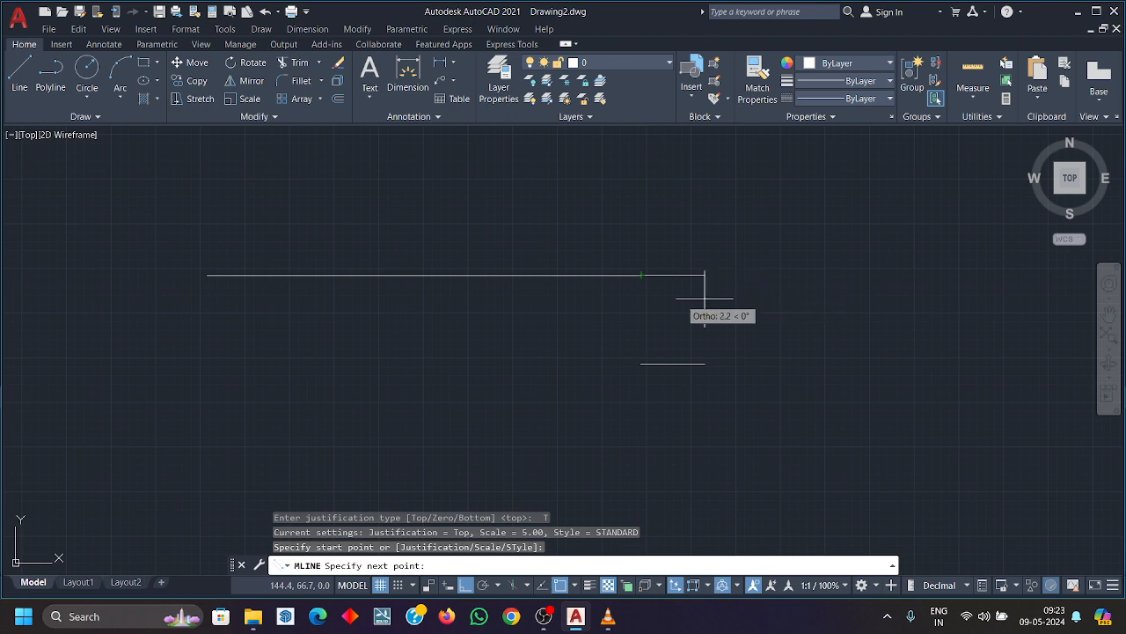
pyautogui.press('Escape')
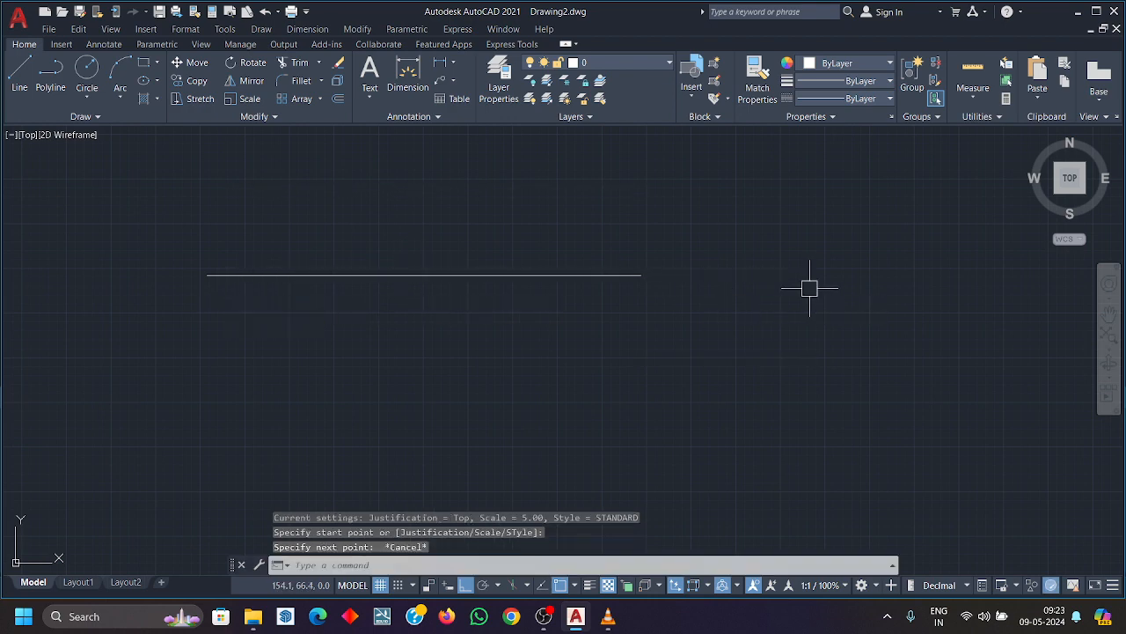
pyautogui.write('ml')
pyautogui.press('Return')
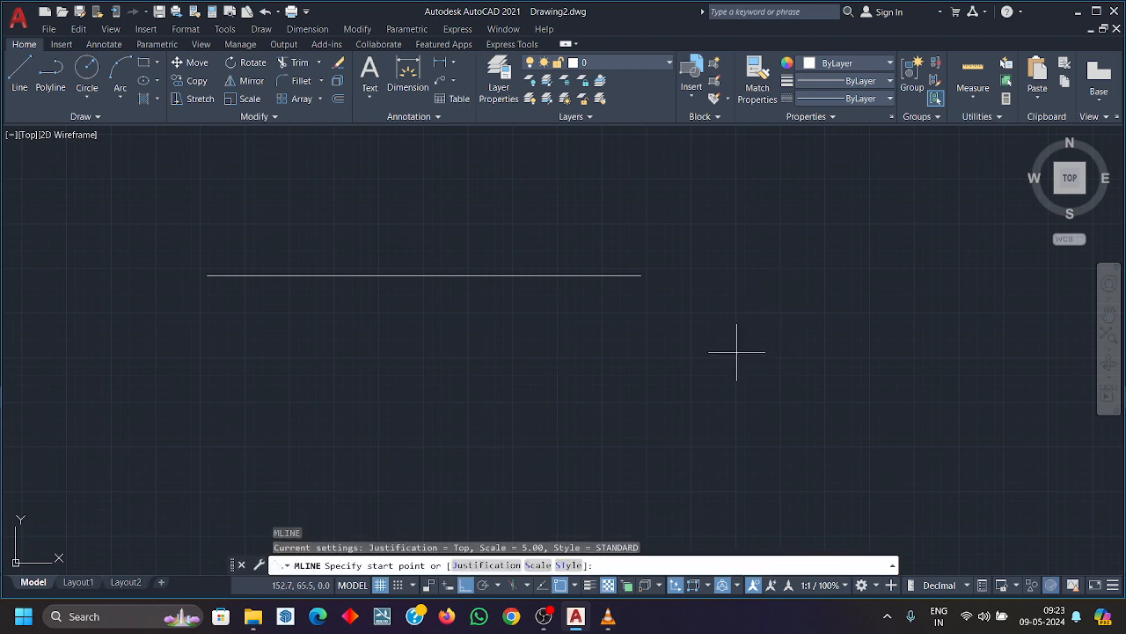
pyautogui.click(507, 555)
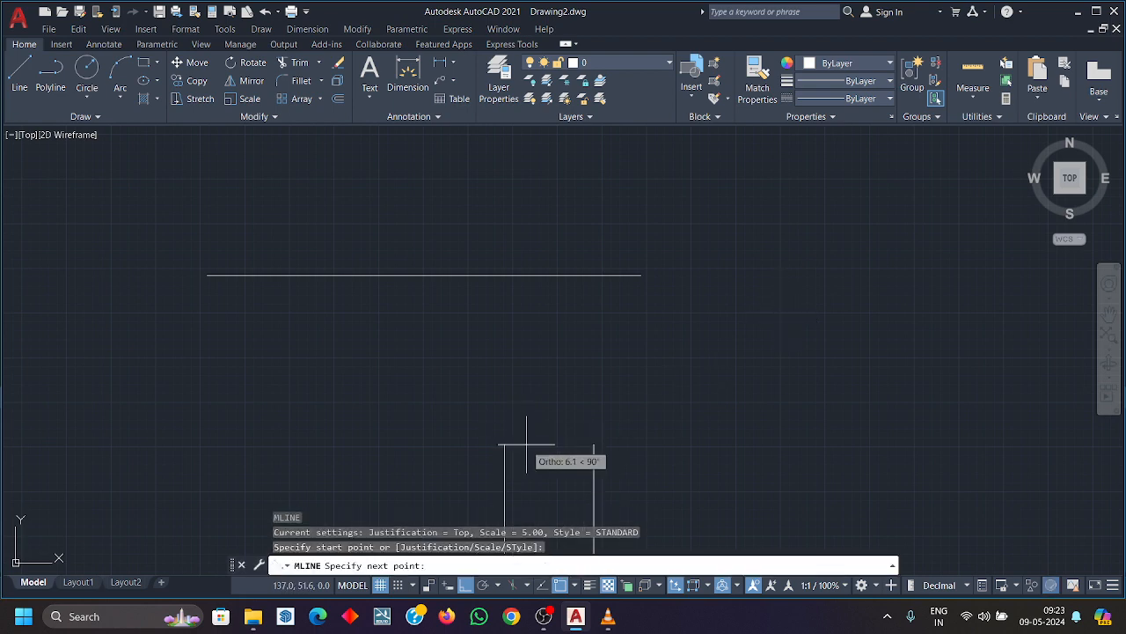
pyautogui.press('Escape')
# Try to draw a multiline at scale 5 with Bottom justification rightward from the horizontal line's right endpoint.
pyautogui.write('ml')
pyautogui.press('Return')
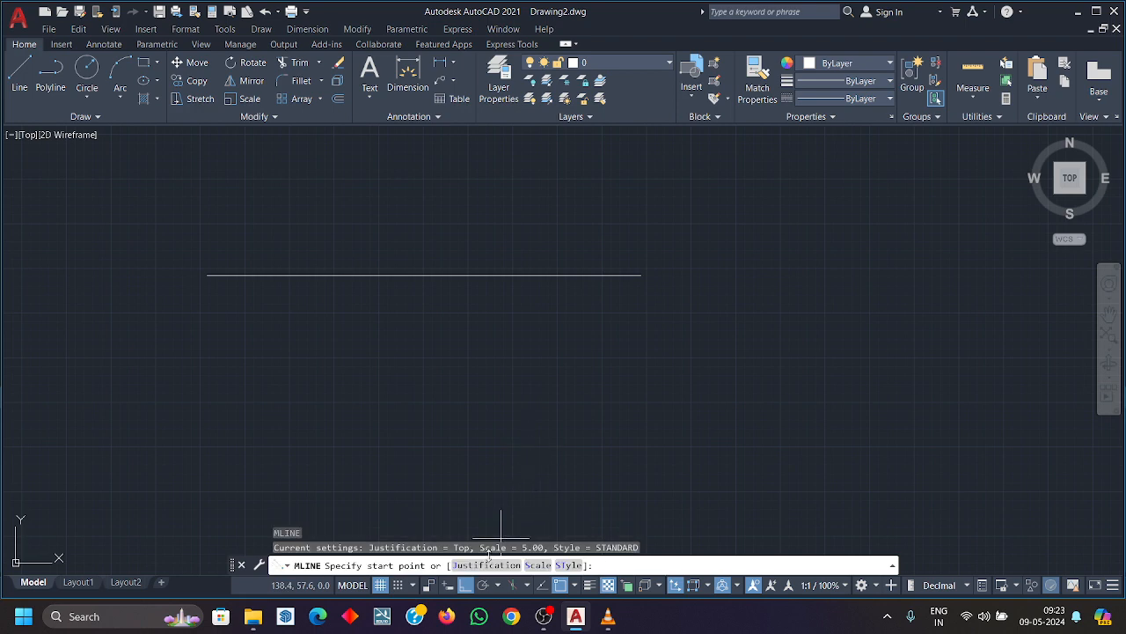
pyautogui.click(488, 565)
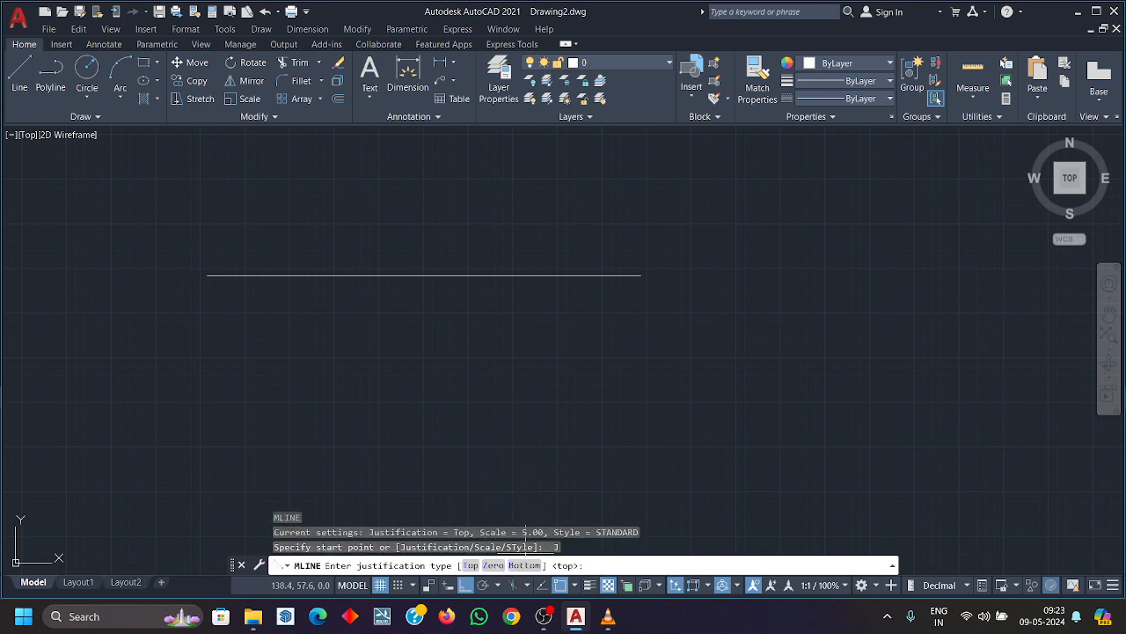
pyautogui.click(525, 565)
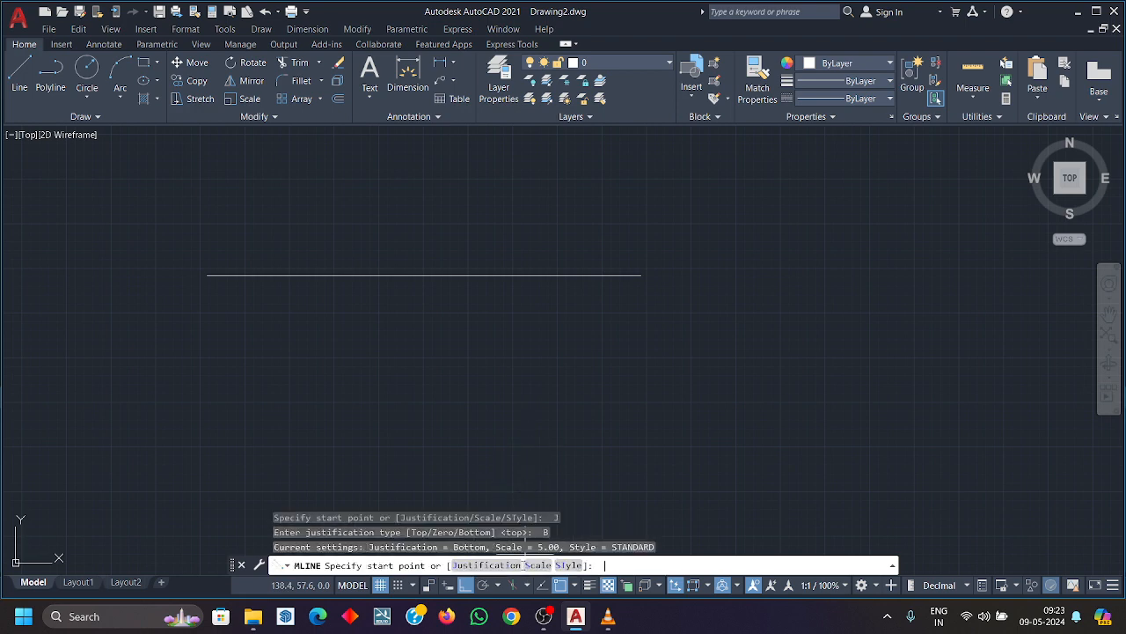
pyautogui.click(640, 274)
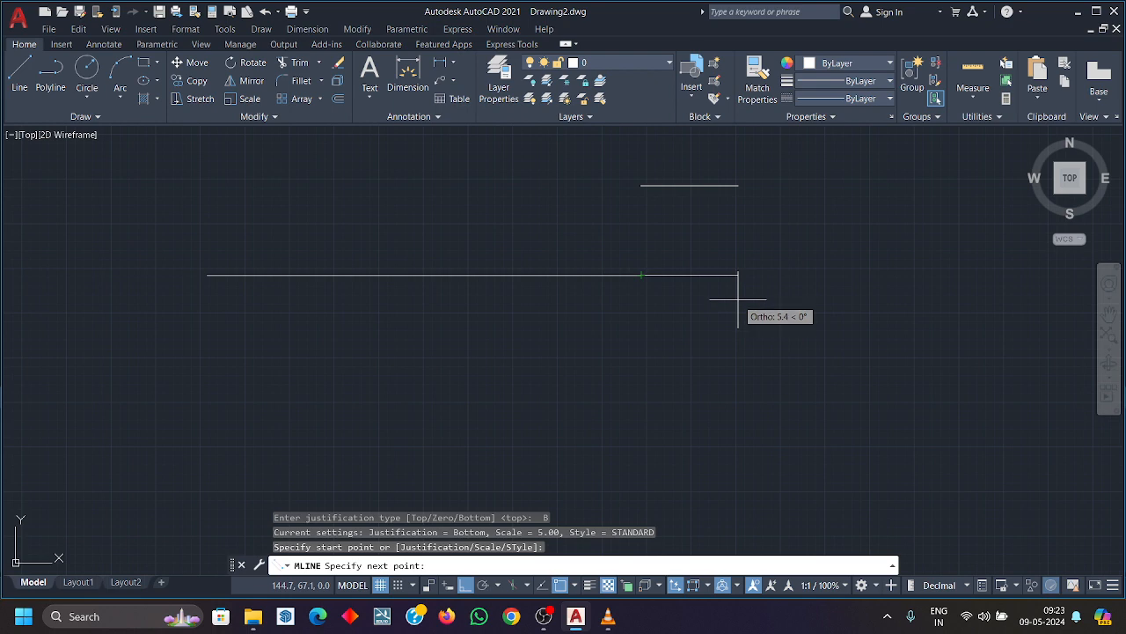
pyautogui.press('Escape')
# Try to draw a multiline with Zero justification leftward from the horizontal line's right endpoint, centred along the line.
pyautogui.write('ml')
pyautogui.press('Return')
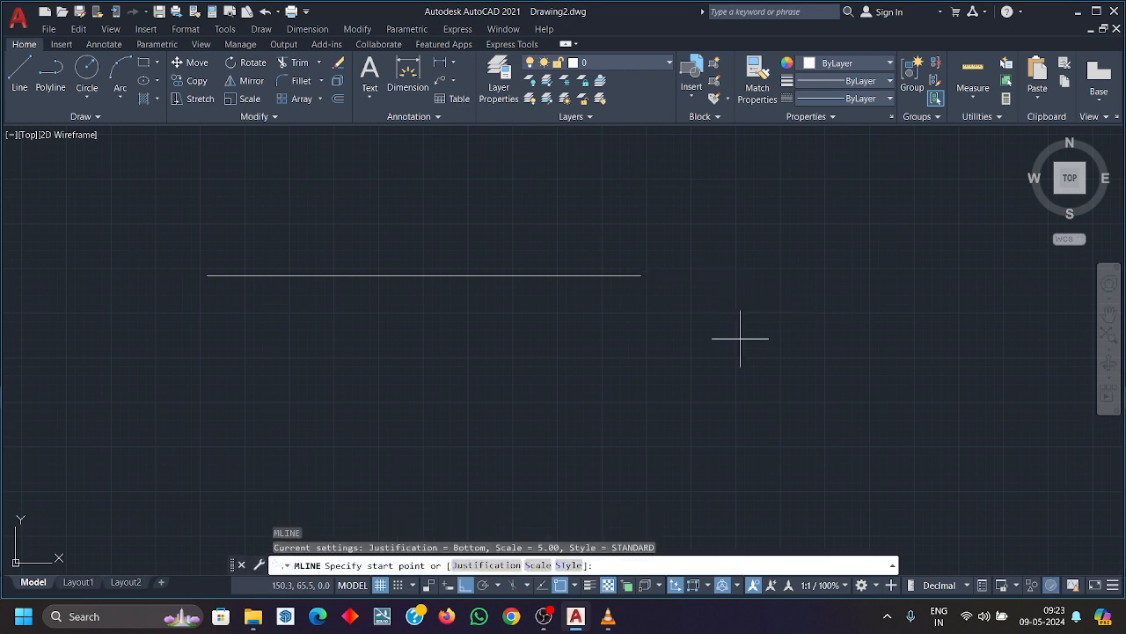
pyautogui.click(507, 564)
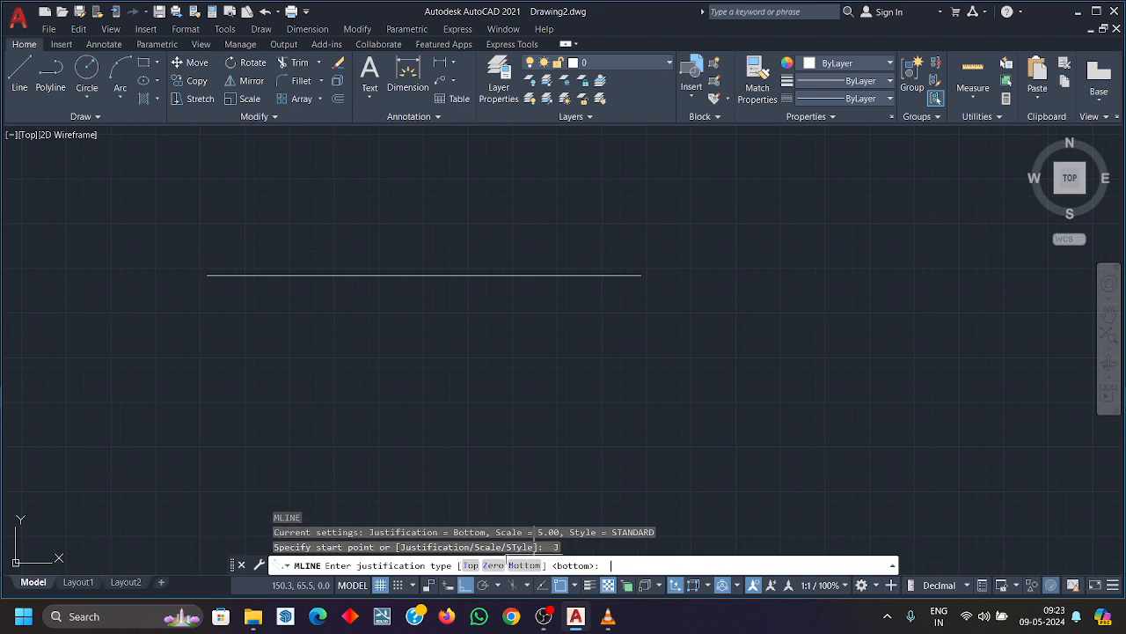
pyautogui.click(493, 566)
pyautogui.click(641, 275)
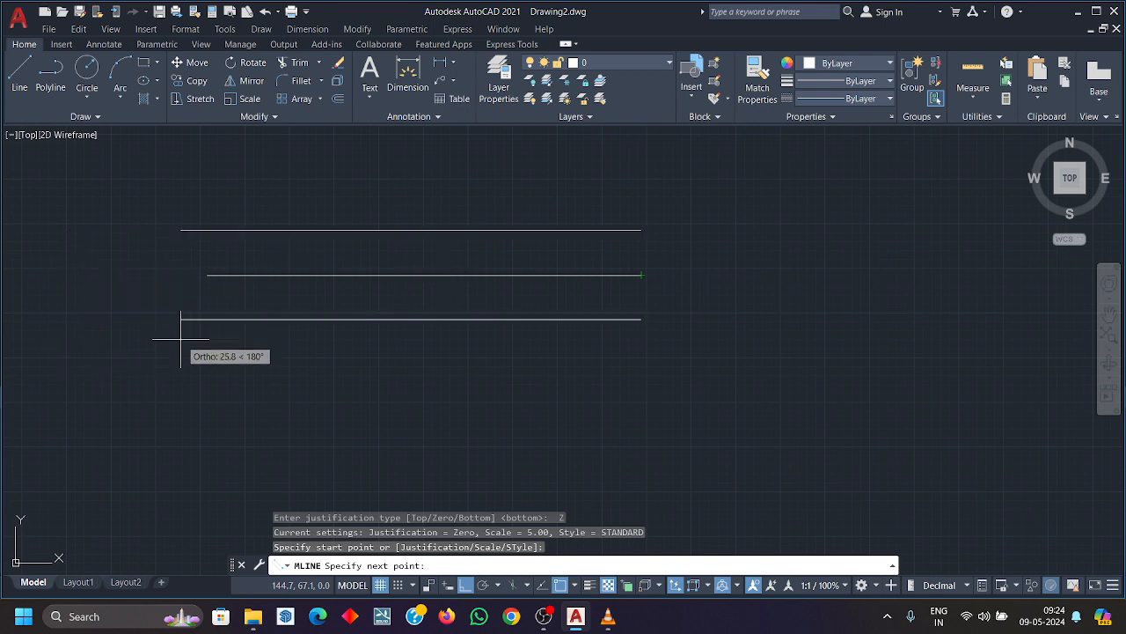
pyautogui.press('Escape')
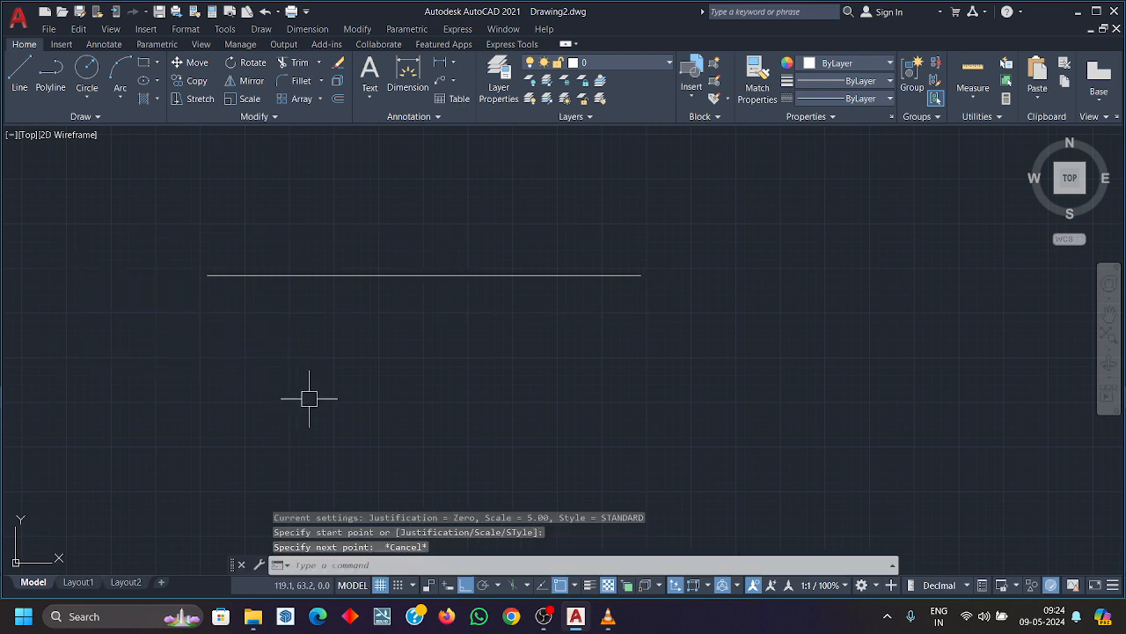
pyautogui.write('o')
pyautogui.press('Return')
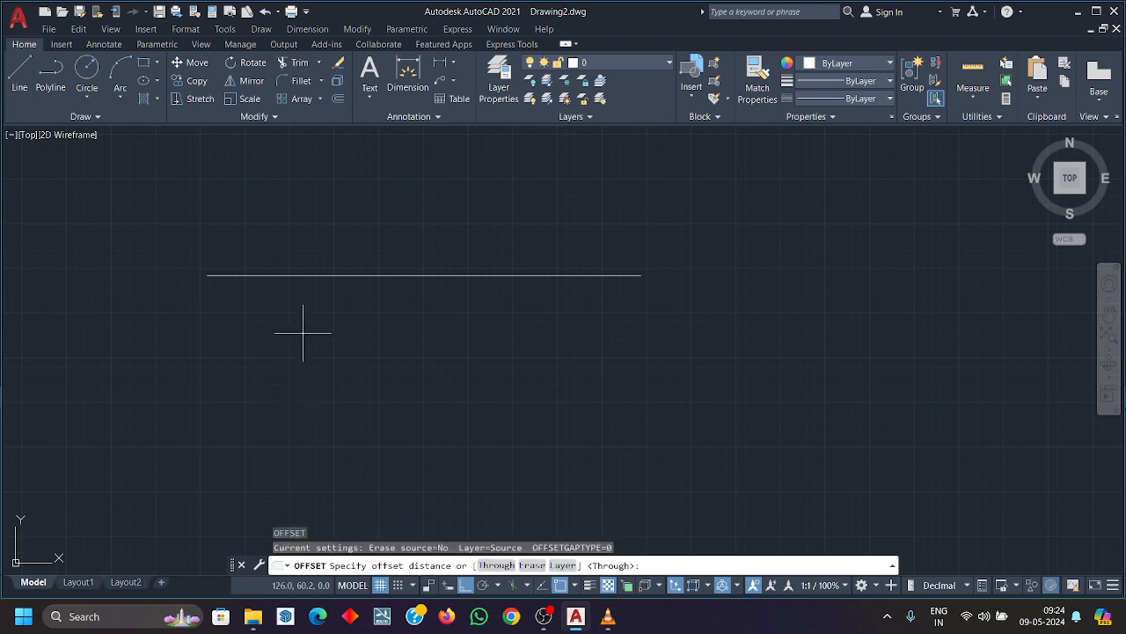
pyautogui.click(302, 275)
pyautogui.click(308, 247)
pyautogui.scroll(2, 309, 264)
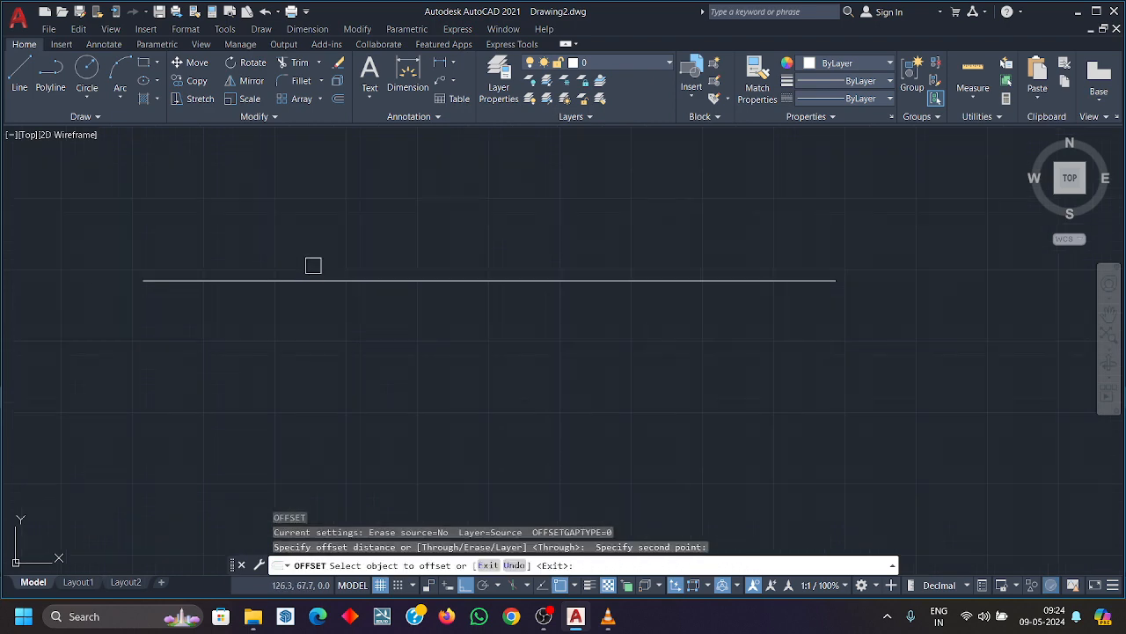
pyautogui.press('Escape')
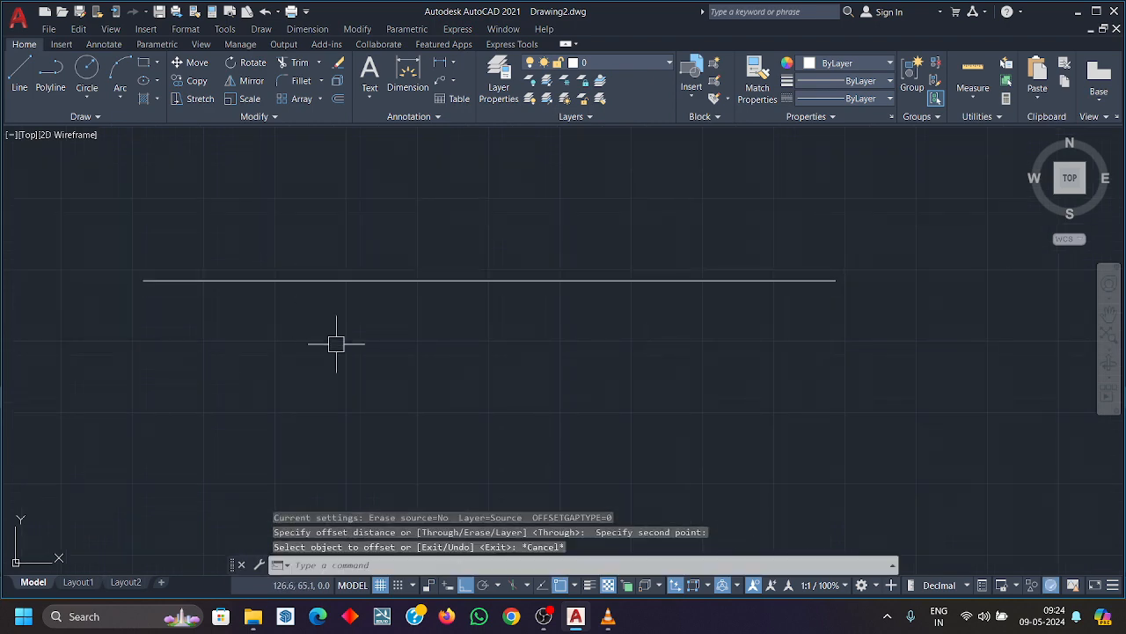
# Offset the horizontal line upward by about 0.5 units to make a thin parallel pair.
pyautogui.write('o')
pyautogui.press('Return')
pyautogui.click(322, 280)
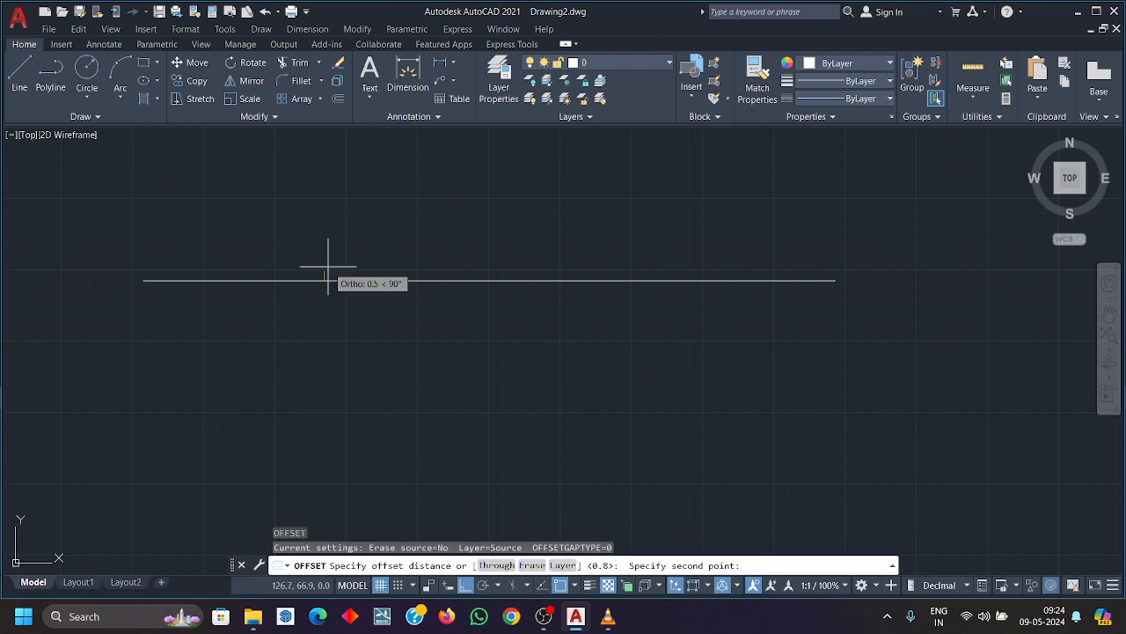
pyautogui.click(327, 254)
pyautogui.click(328, 280)
pyautogui.click(333, 252)
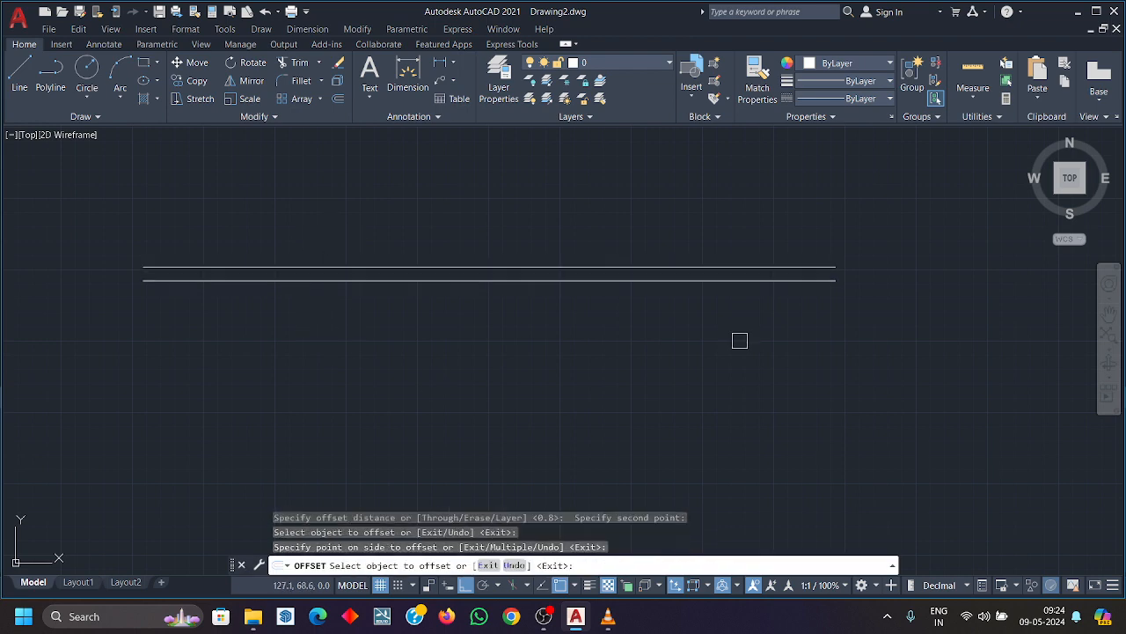
pyautogui.scroll(-2, 696, 326)
pyautogui.press('Escape')
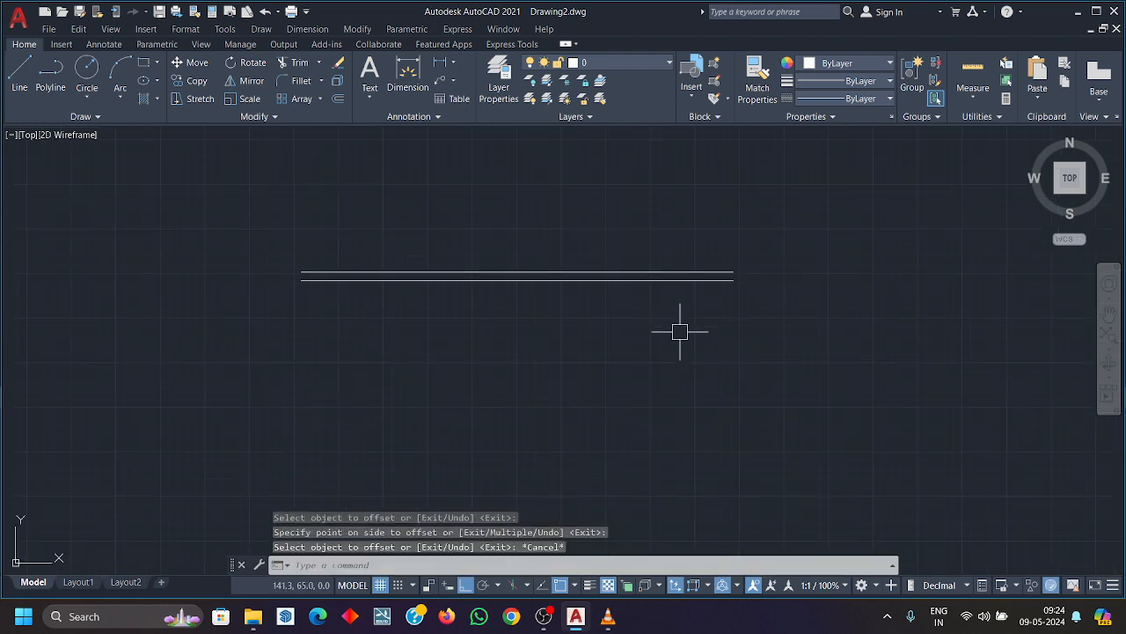
# Draw lines from the lower parallel line's left endpoint, about 12 units straight down and onward horizontally to the left.
pyautogui.scroll(2, 296, 300)
pyautogui.moveTo(309, 301)
pyautogui.mouseDown(button='middle')
pyautogui.moveTo(225, 322)
pyautogui.moveTo(305, 299)
pyautogui.mouseUp(button='middle')
pyautogui.scroll(-2, 241, 325)
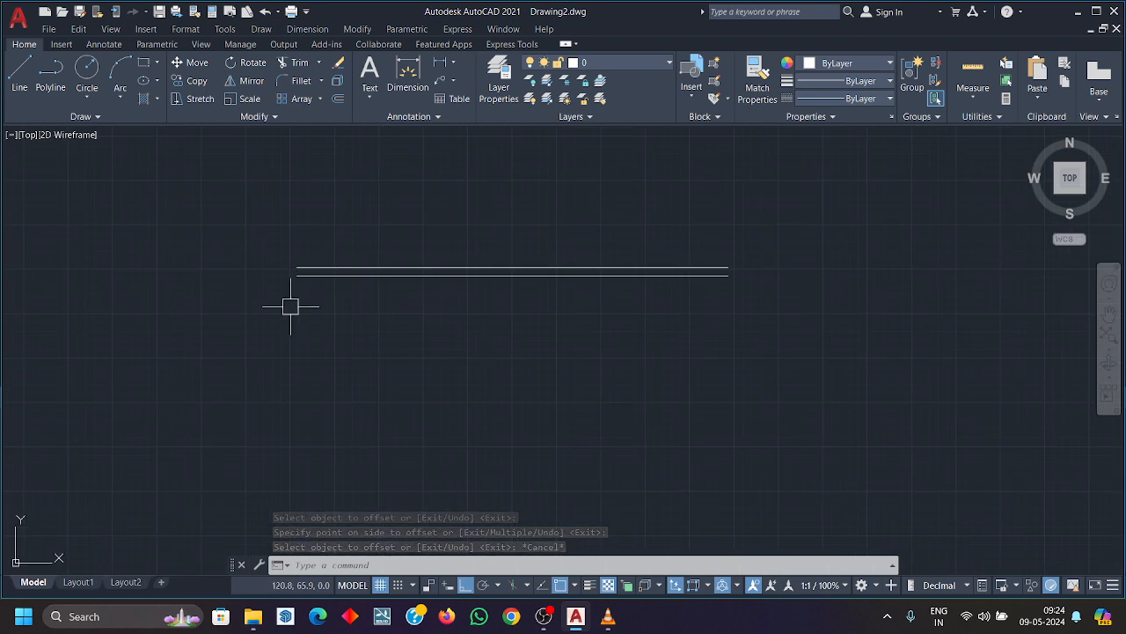
pyautogui.write('l')
pyautogui.press('Return')
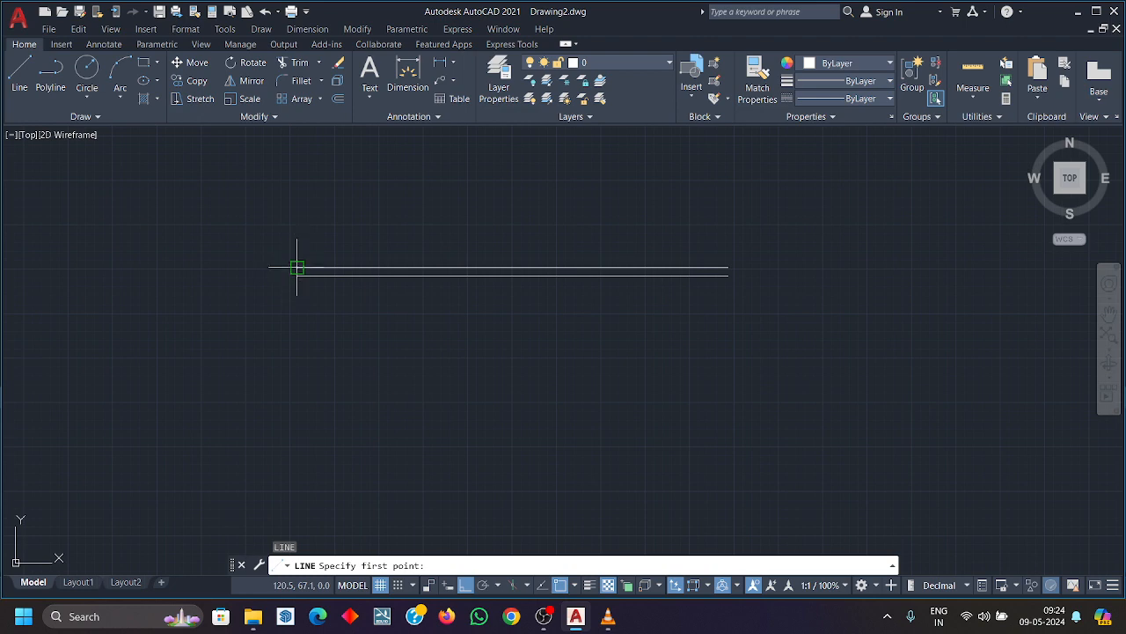
pyautogui.click(297, 275)
pyautogui.click(295, 491)
pyautogui.moveTo(258, 492); pyautogui.dragTo(355, 320, button='middle')
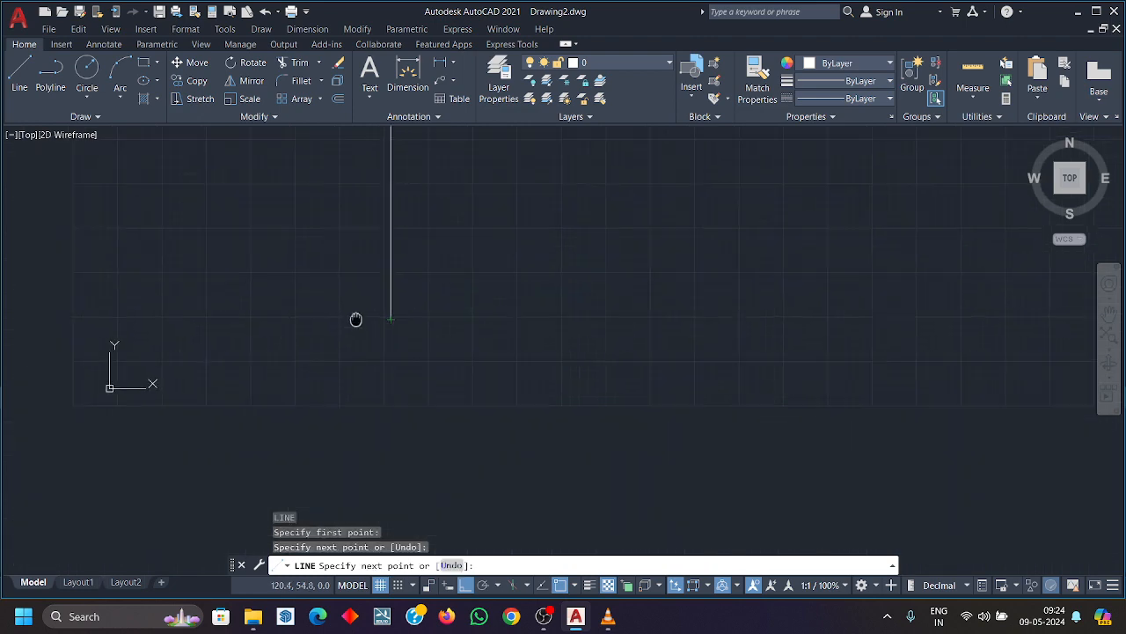
pyautogui.click(150, 315)
pyautogui.moveTo(181, 353); pyautogui.dragTo(163, 439, button='middle')
pyautogui.press('Return')
# Offset the vertical line to the left and the lower horizontal line upward, using the parallel pair's gap as the distance.
pyautogui.scroll(3, 405, 211)
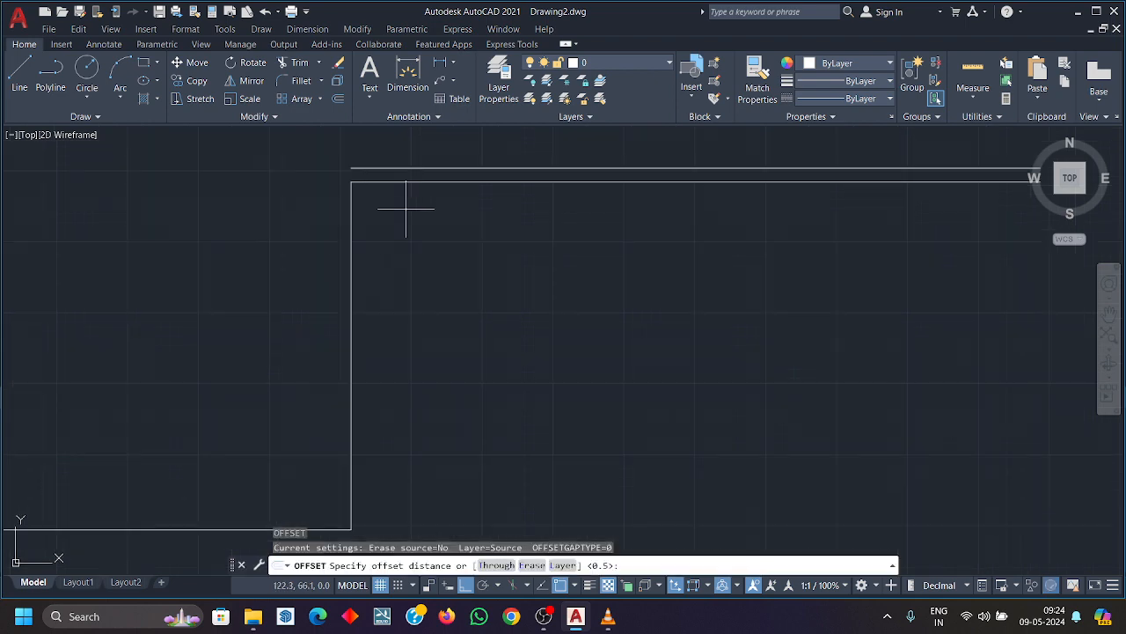
pyautogui.moveTo(405, 211); pyautogui.dragTo(405, 291, button='middle')
pyautogui.click(409, 273)
pyautogui.click(410, 259)
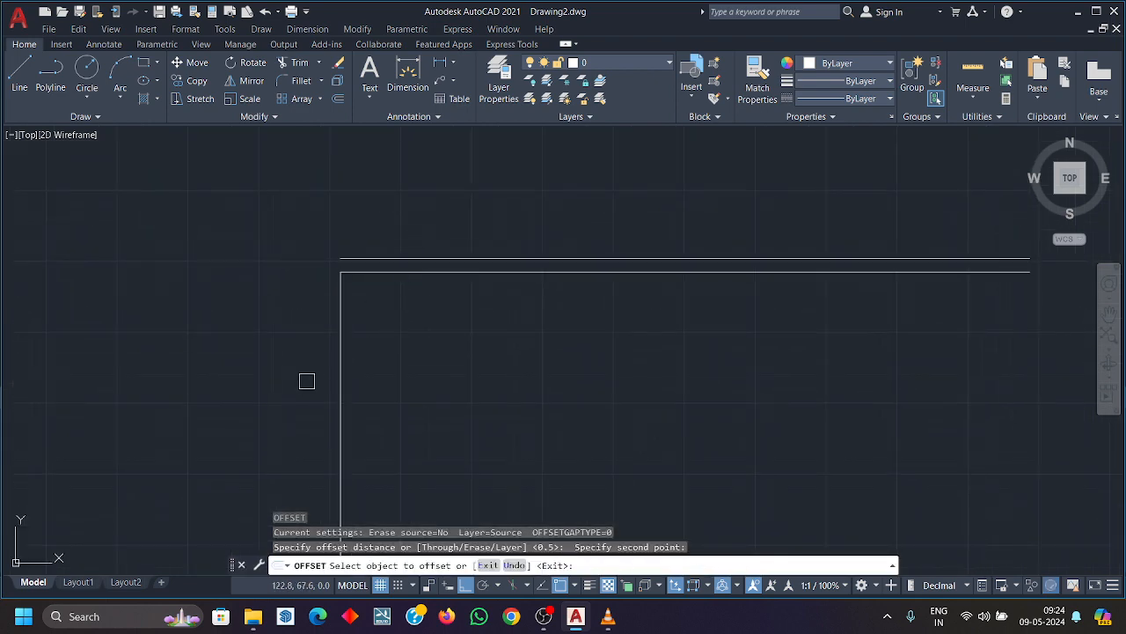
pyautogui.click(341, 374)
pyautogui.click(309, 340)
pyautogui.moveTo(309, 340); pyautogui.dragTo(396, 157, button='middle')
pyautogui.click(309, 434)
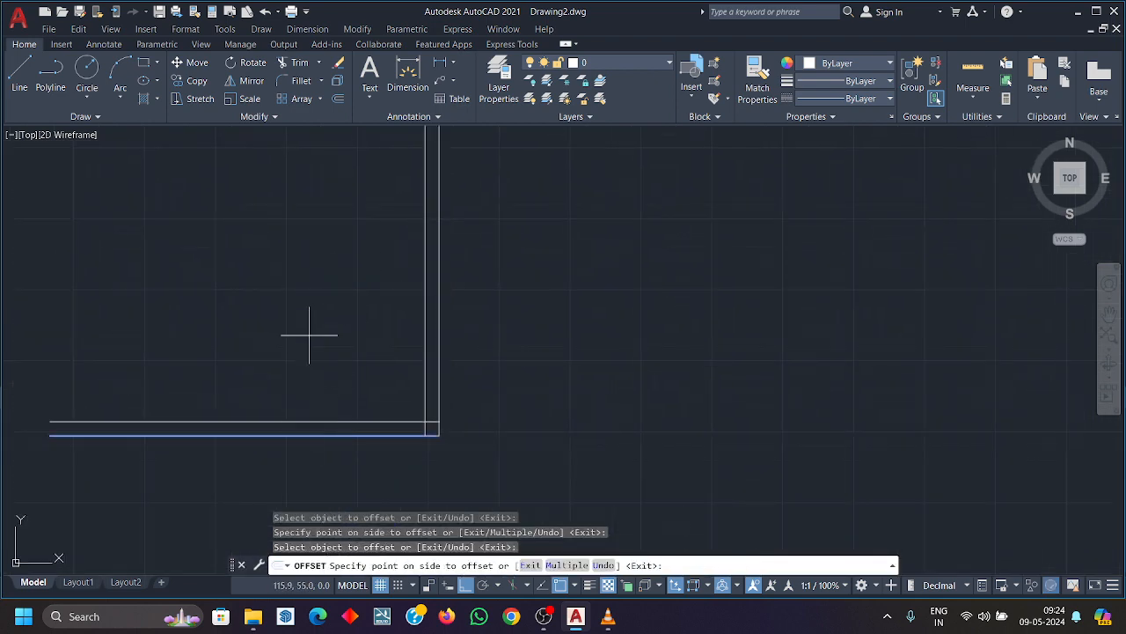
pyautogui.click(309, 333)
pyautogui.press('Return')
# Fillet the offset lines into sharp corners at the lower and upper bends of the stepped wall outline.
pyautogui.write('f')
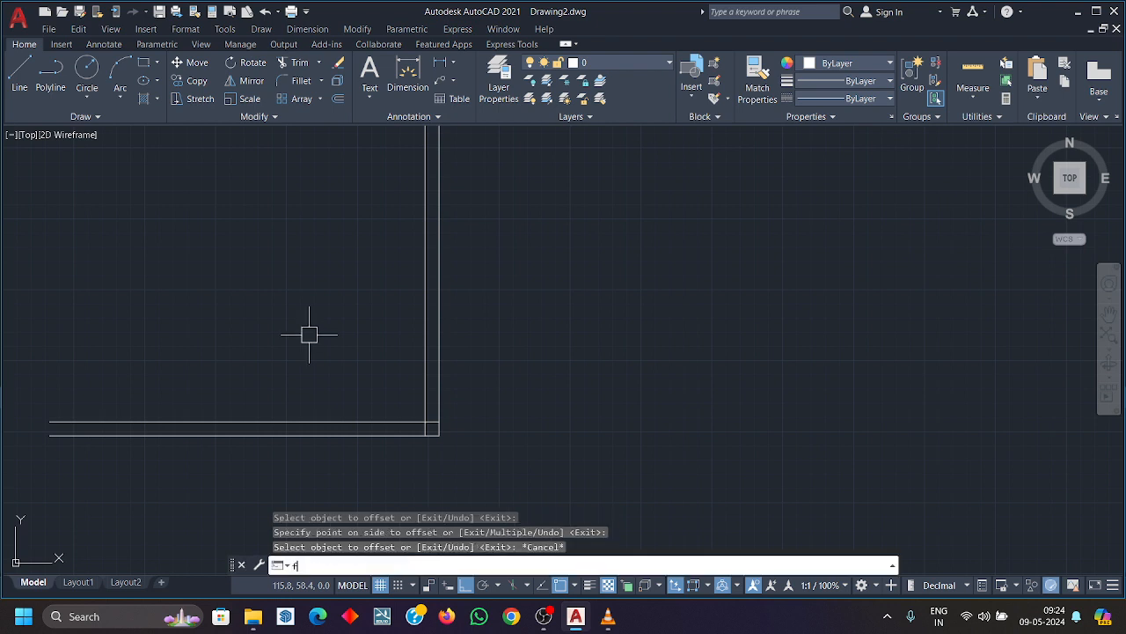
pyautogui.press('Return')
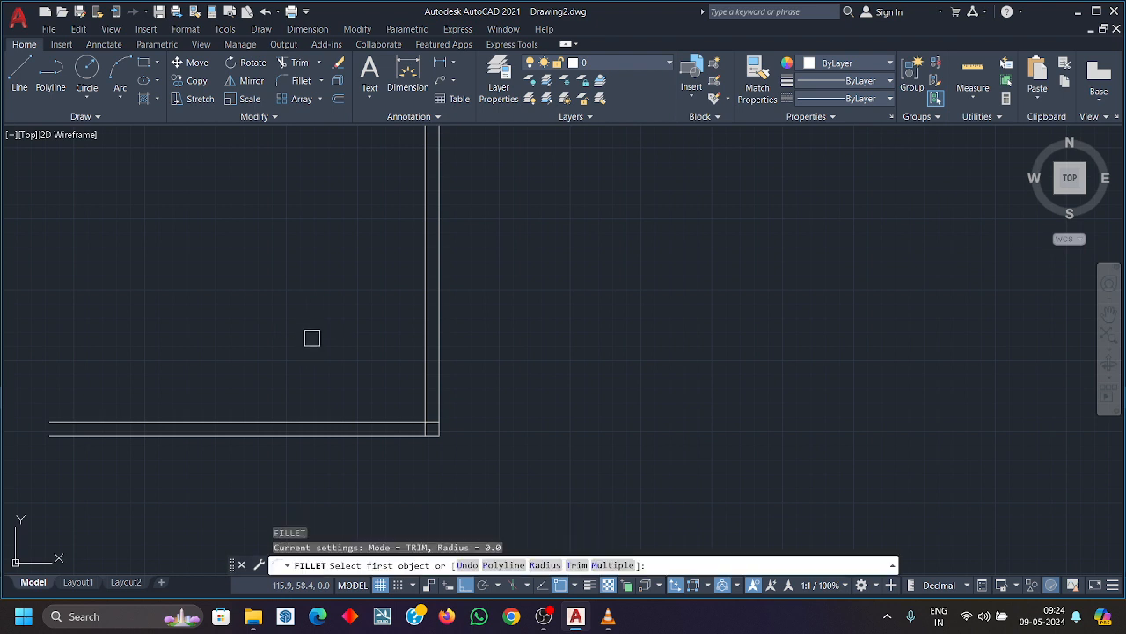
pyautogui.click(425, 387)
pyautogui.click(405, 417)
pyautogui.press('Return')
pyautogui.moveTo(404, 189); pyautogui.dragTo(385, 424, button='middle')
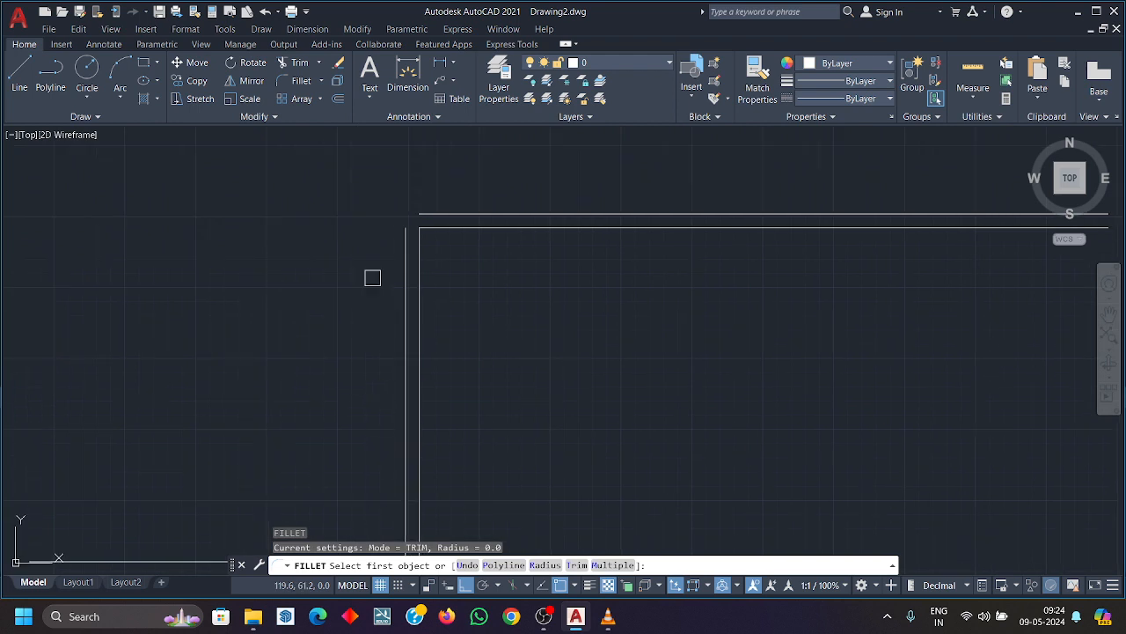
pyautogui.click(399, 278)
pyautogui.click(442, 215)
pyautogui.press('Return')
pyautogui.moveTo(537, 312); pyautogui.dragTo(450, 279, button='middle')
pyautogui.scroll(-2, 450, 279)
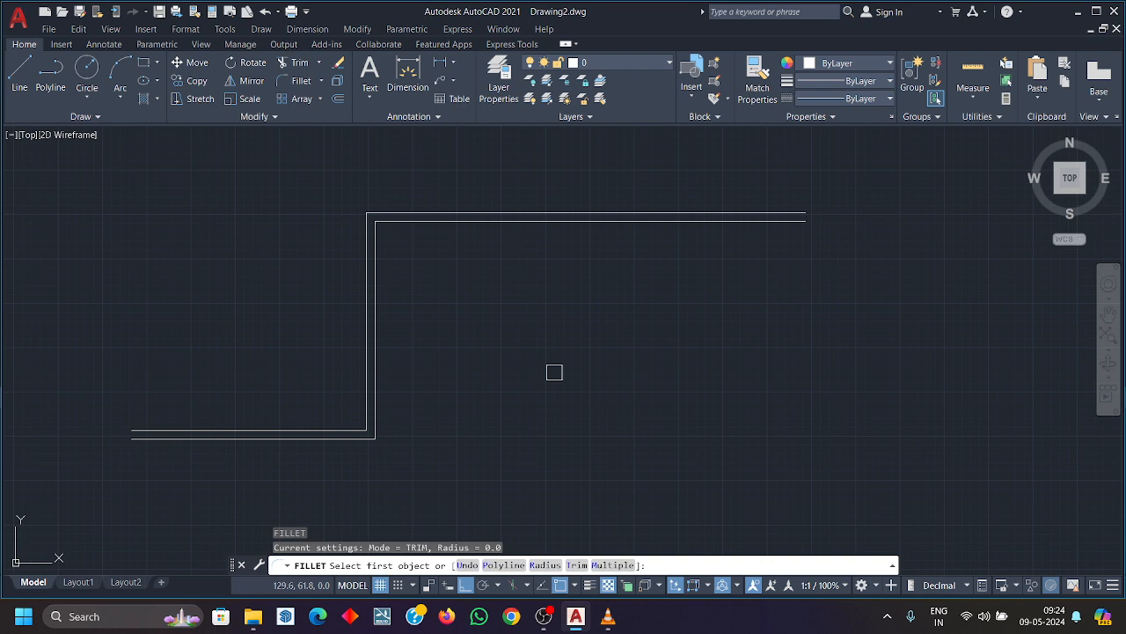
pyautogui.press('Escape')
# Set the multiline justification to Bottom and leave the command without drawing at the wall's right end.
pyautogui.write('ml')
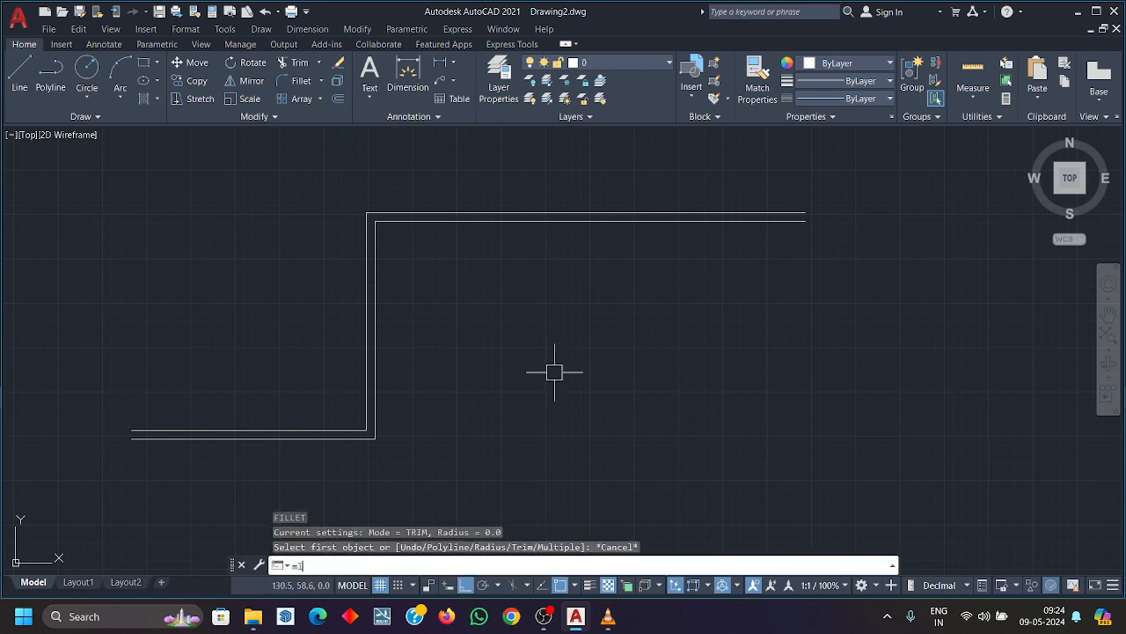
pyautogui.press('Return')
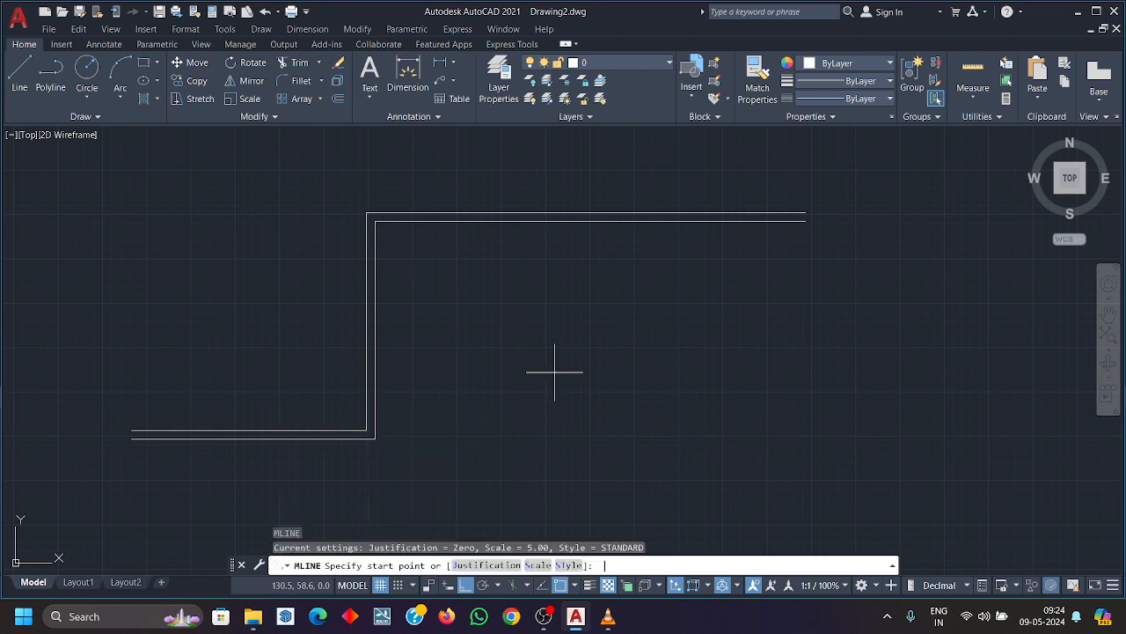
pyautogui.click(485, 565)
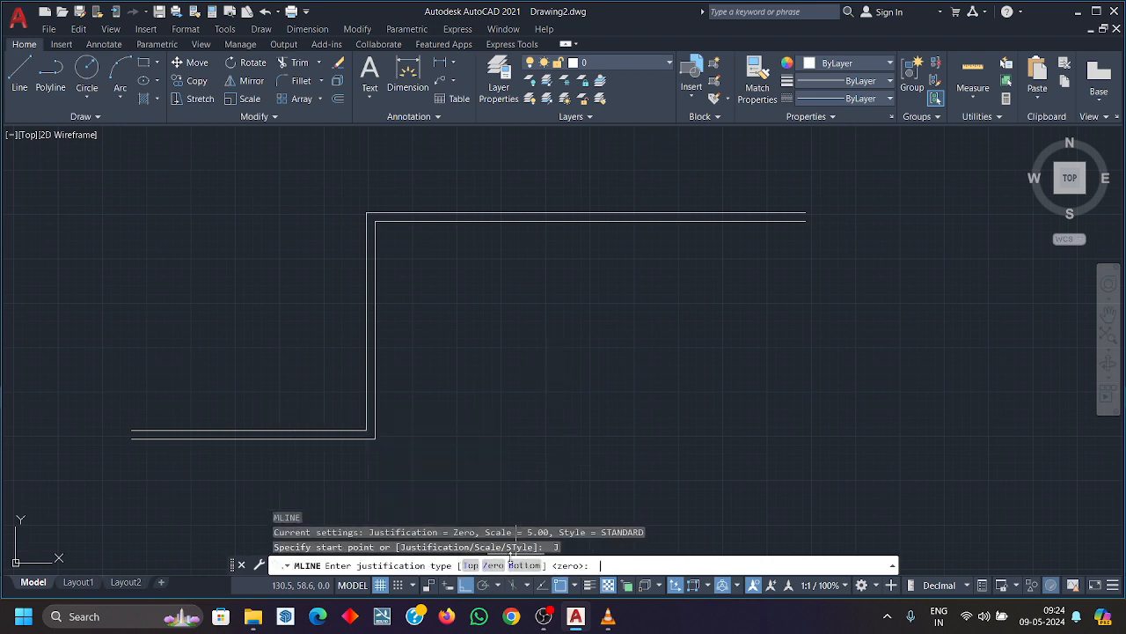
pyautogui.click(528, 565)
pyautogui.moveTo(865, 223); pyautogui.dragTo(812, 309, button='middle')
pyautogui.scroll(4, 812, 309)
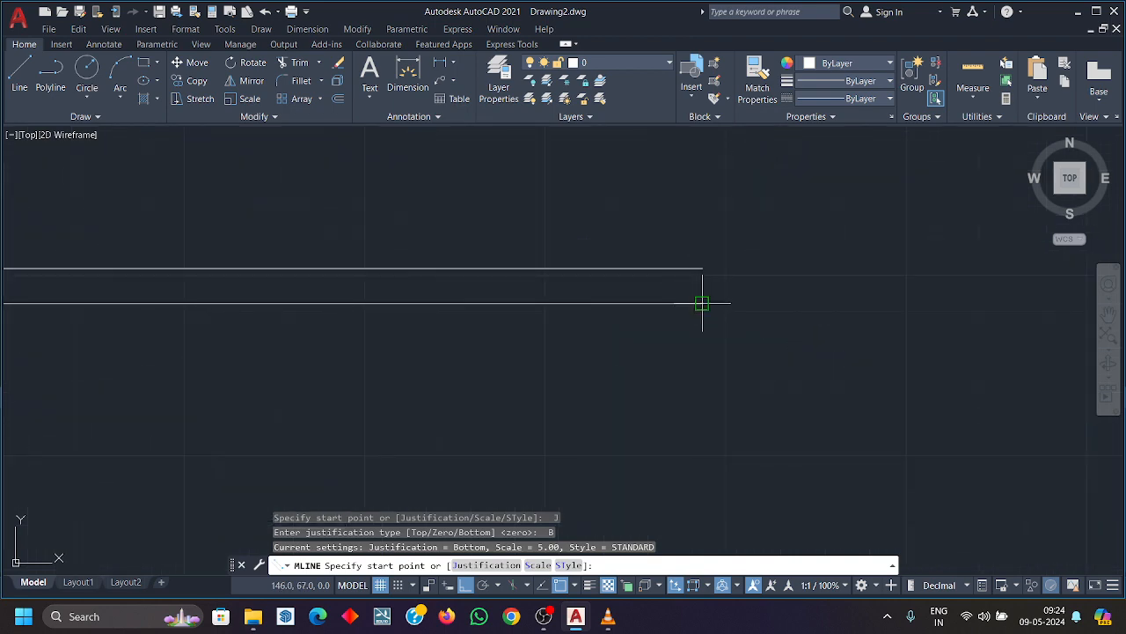
pyautogui.press('Escape')
# Close the right end of the upper parallel lines with a short vertical line between their endpoints.
pyautogui.write('l')
pyautogui.press('Return')
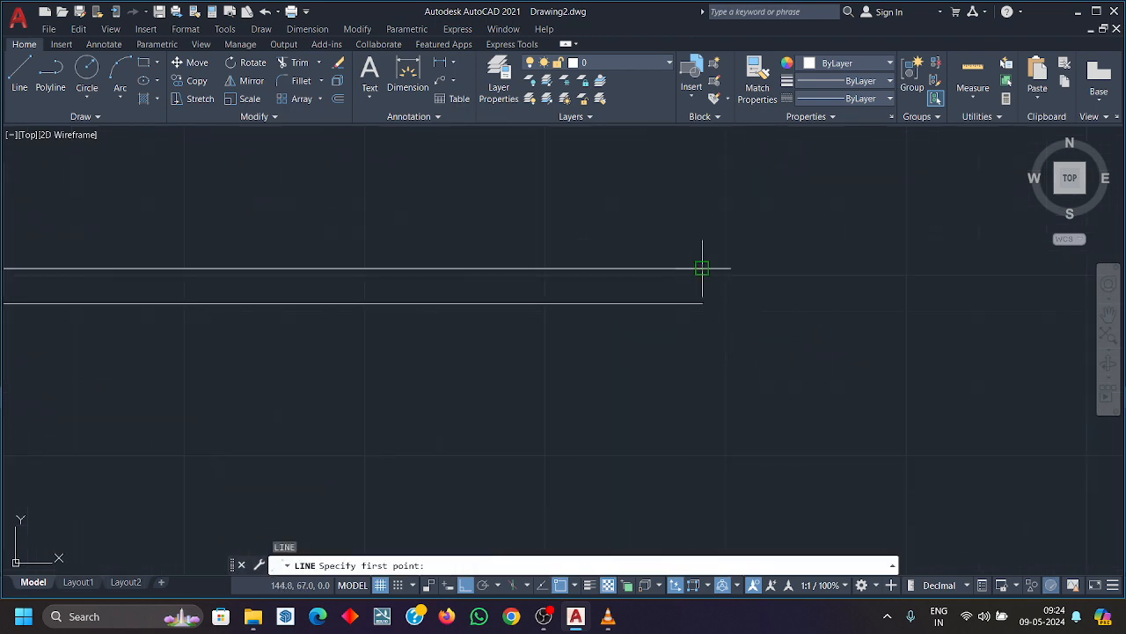
pyautogui.click(703, 269)
pyautogui.click(703, 304)
pyautogui.press('Return')
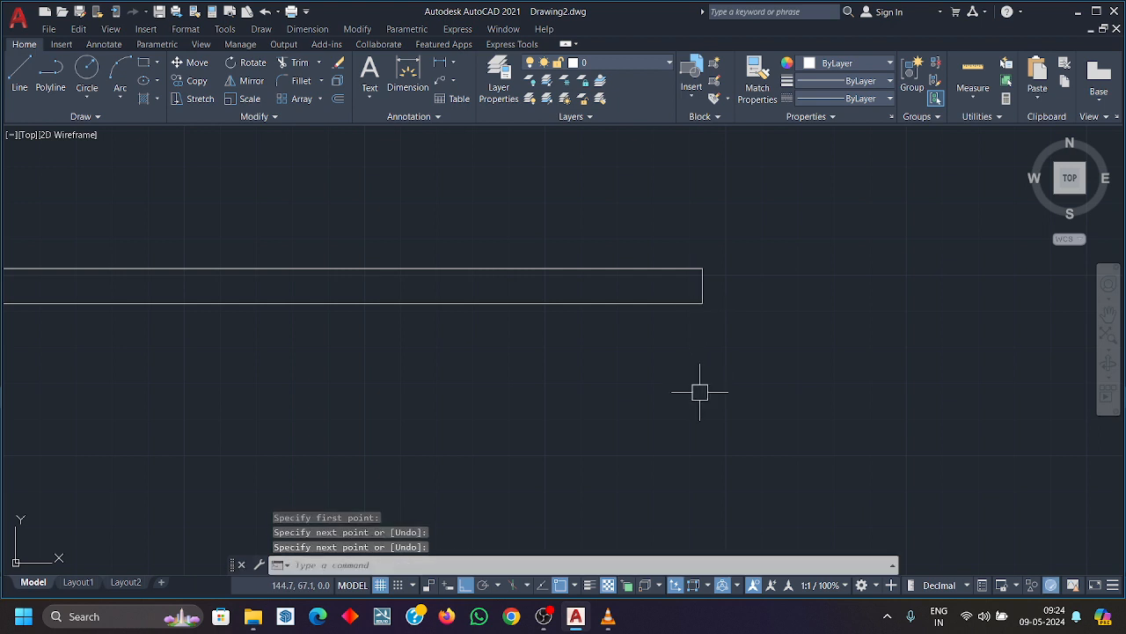
# Try to draw a scale 5 multiline with Bottom justification from the midpoint of the short end line.
pyautogui.write('mline')
pyautogui.press('Return')
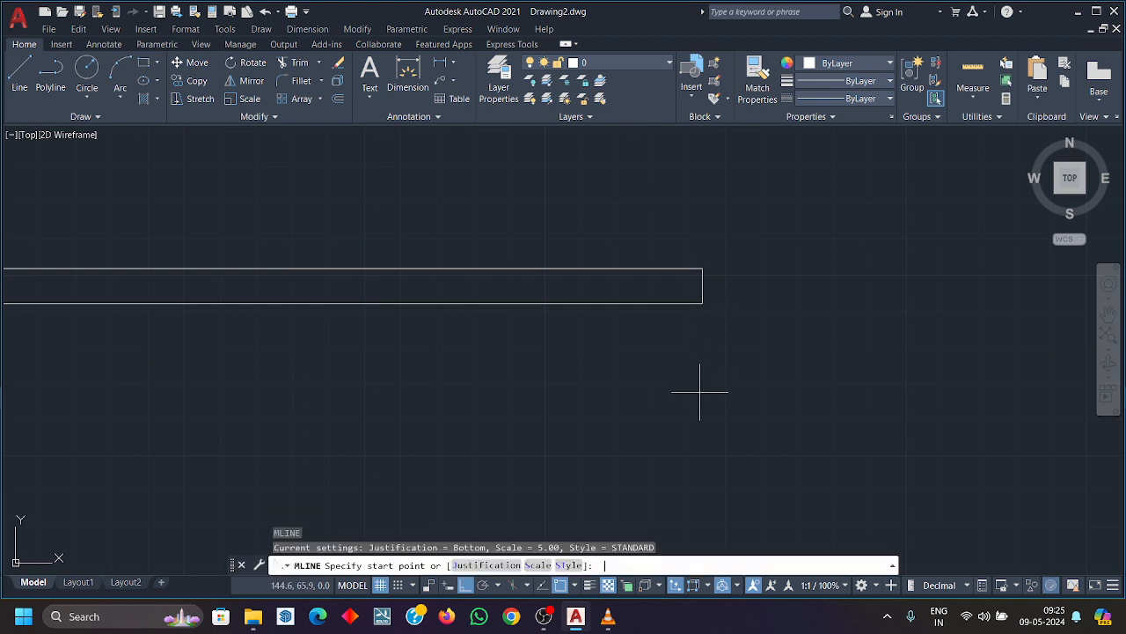
pyautogui.click(702, 286)
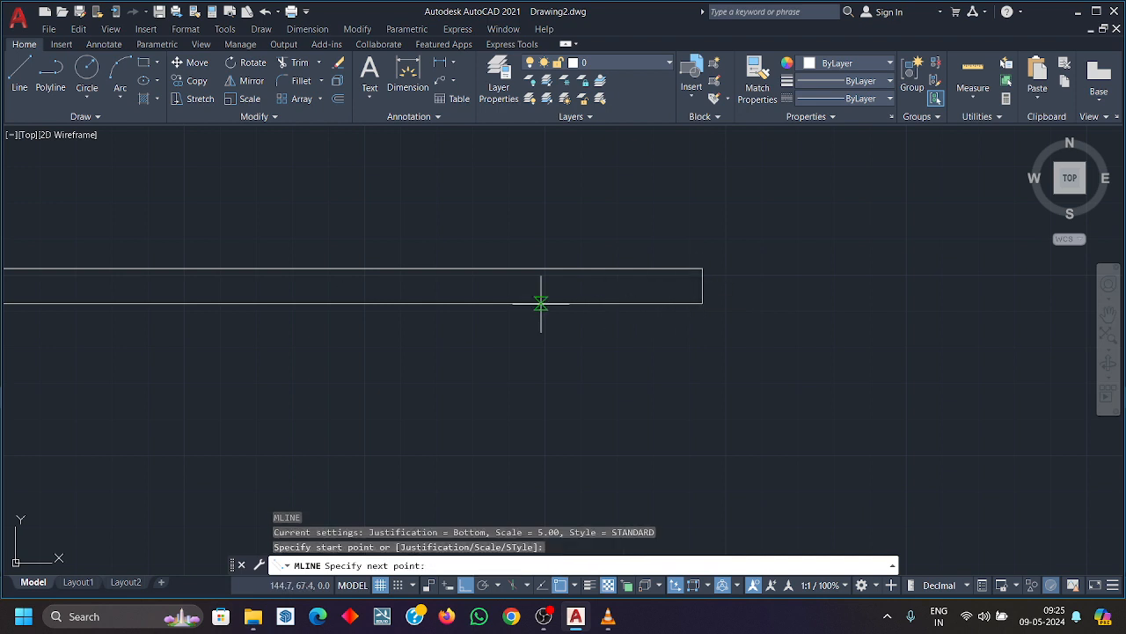
pyautogui.press('Escape')
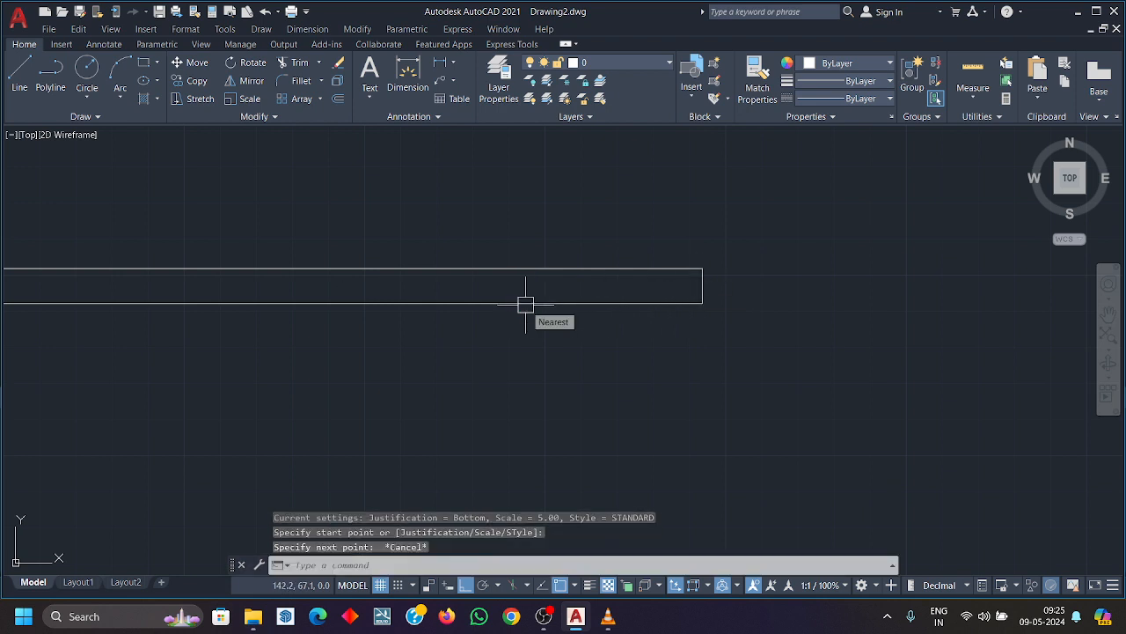
# Set the multiline justification to Bottom and the scale to 10.
pyautogui.press('Return')
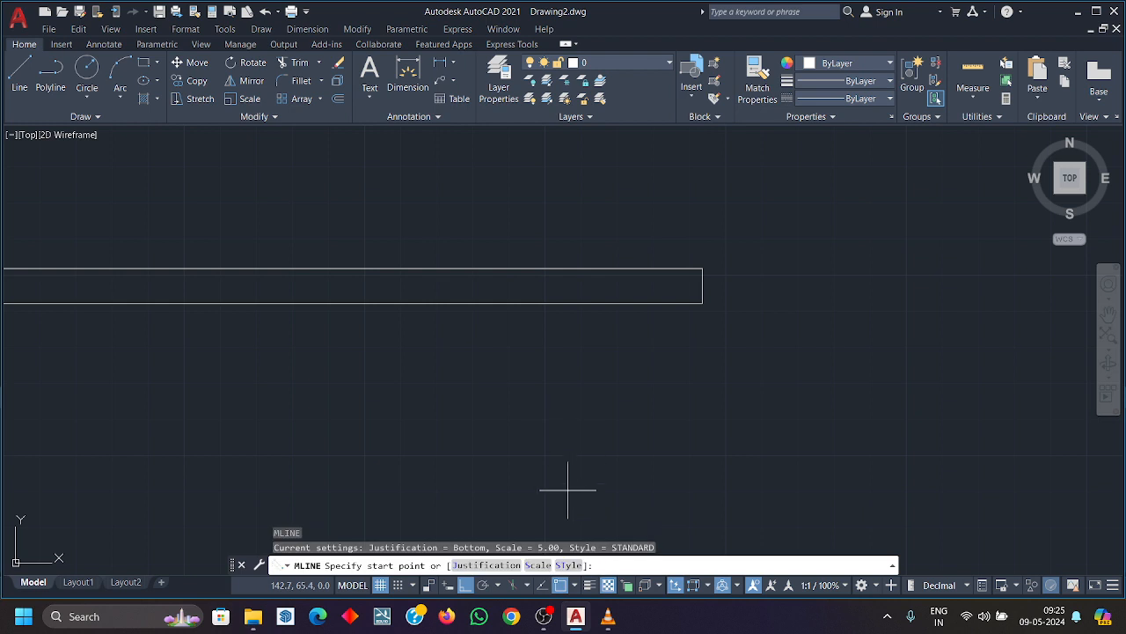
pyautogui.click(510, 564)
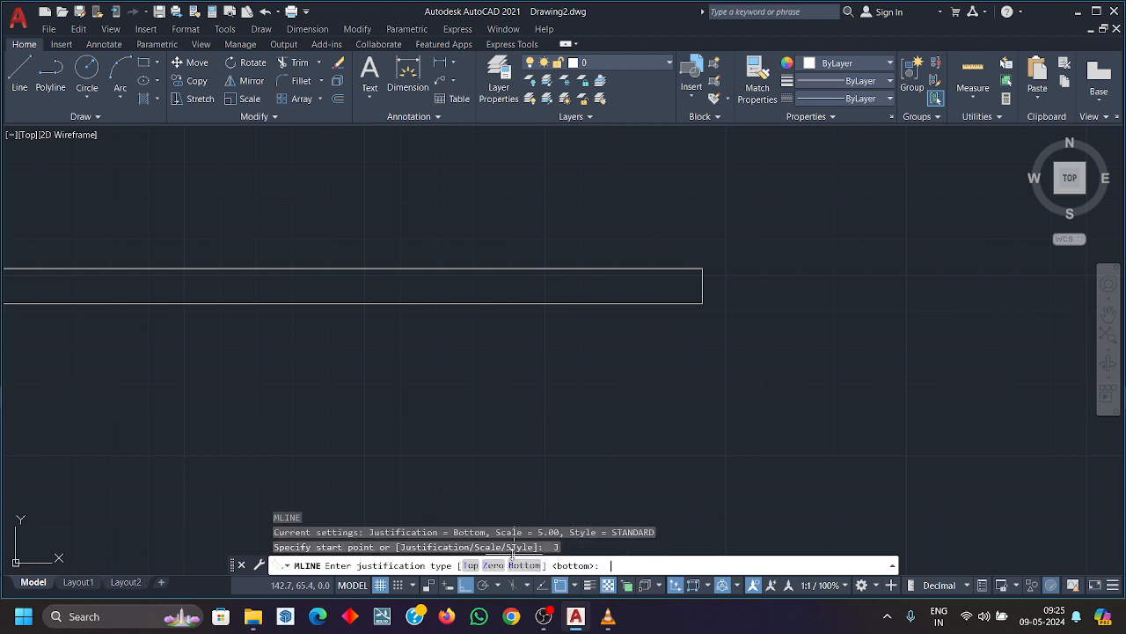
pyautogui.click(534, 565)
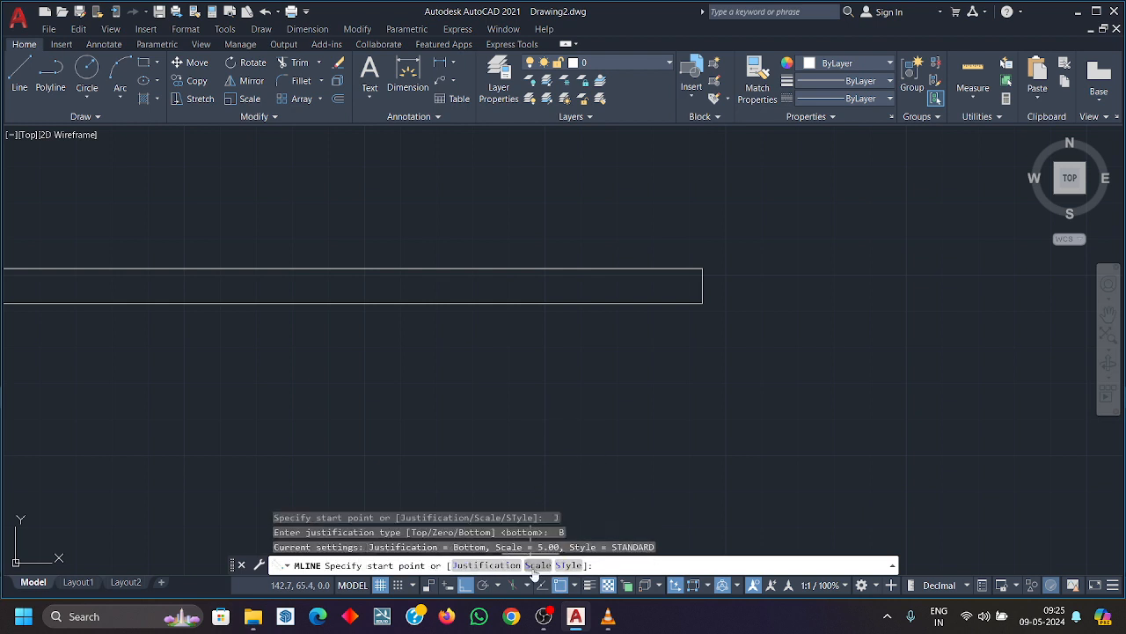
pyautogui.click(536, 565)
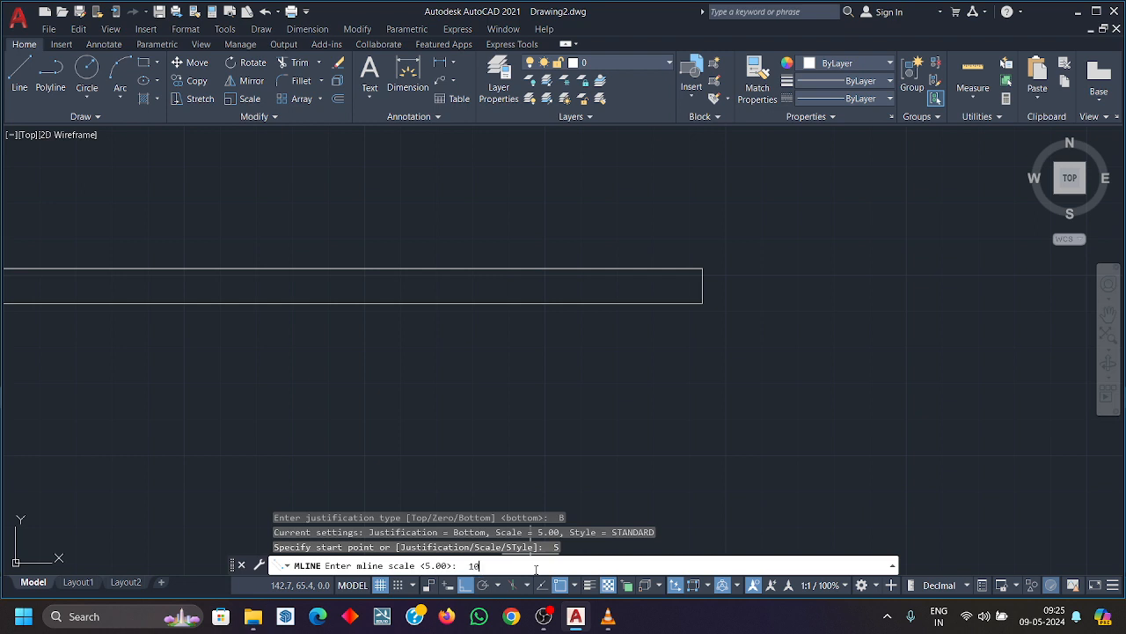
pyautogui.write('10')
pyautogui.press('Return')
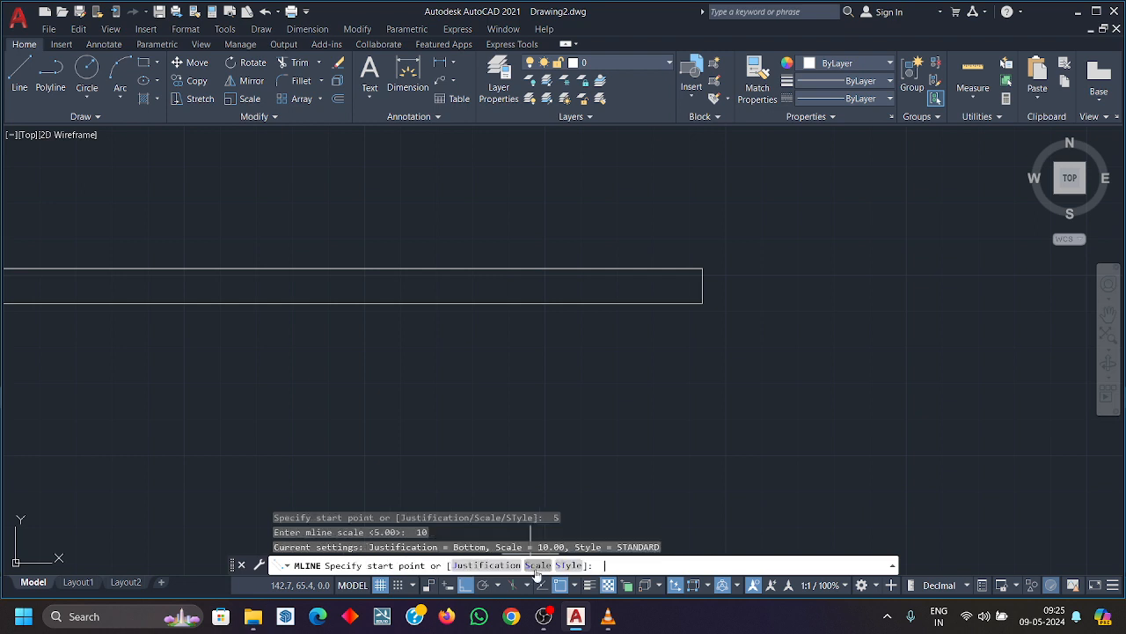
# Try to draw a scale 10 multiline with Bottom justification from the midpoint of the short end line.
pyautogui.click(703, 284)
pyautogui.scroll(-5, 515, 297)
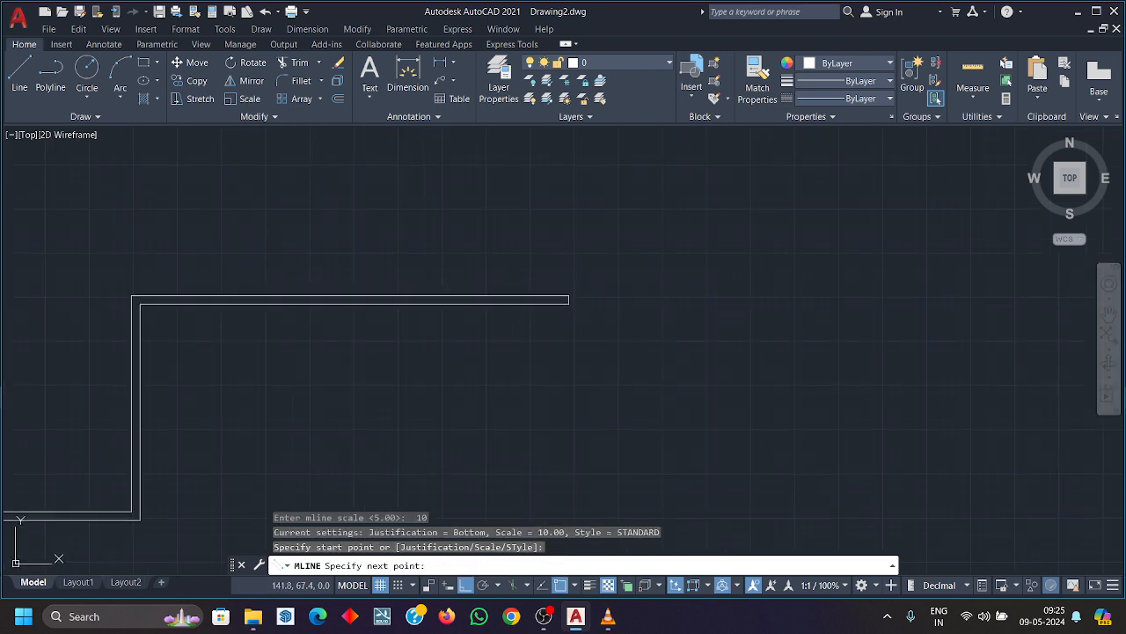
pyautogui.moveTo(305, 273); pyautogui.dragTo(435, 242, button='middle')
pyautogui.scroll(-2, 433, 242)
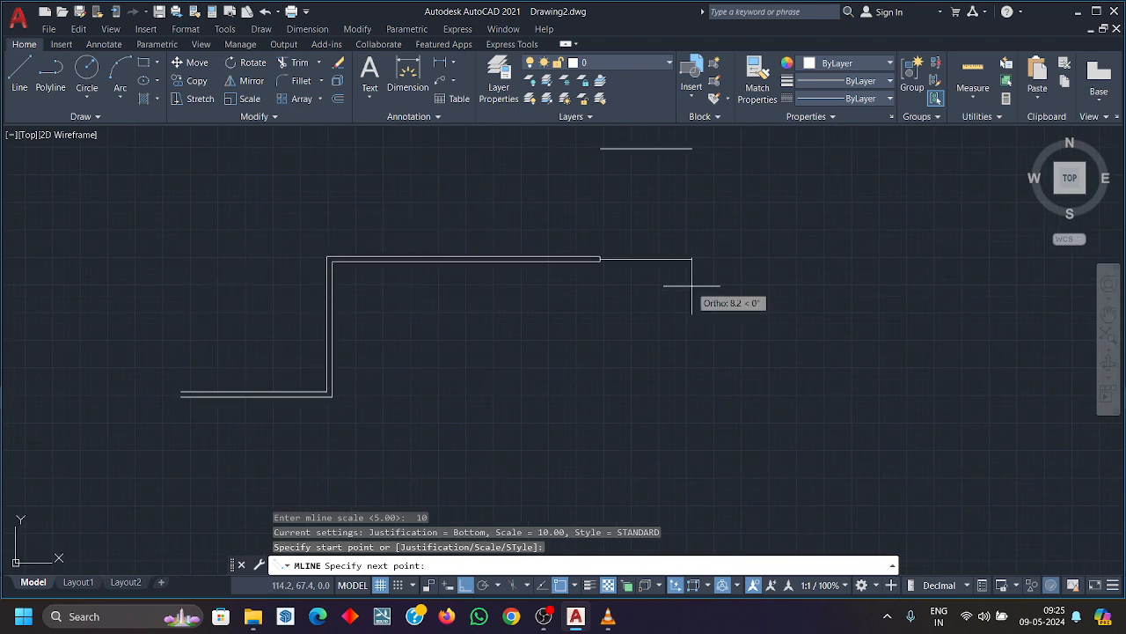
pyautogui.scroll(2, 649, 254)
pyautogui.scroll(6, 575, 343)
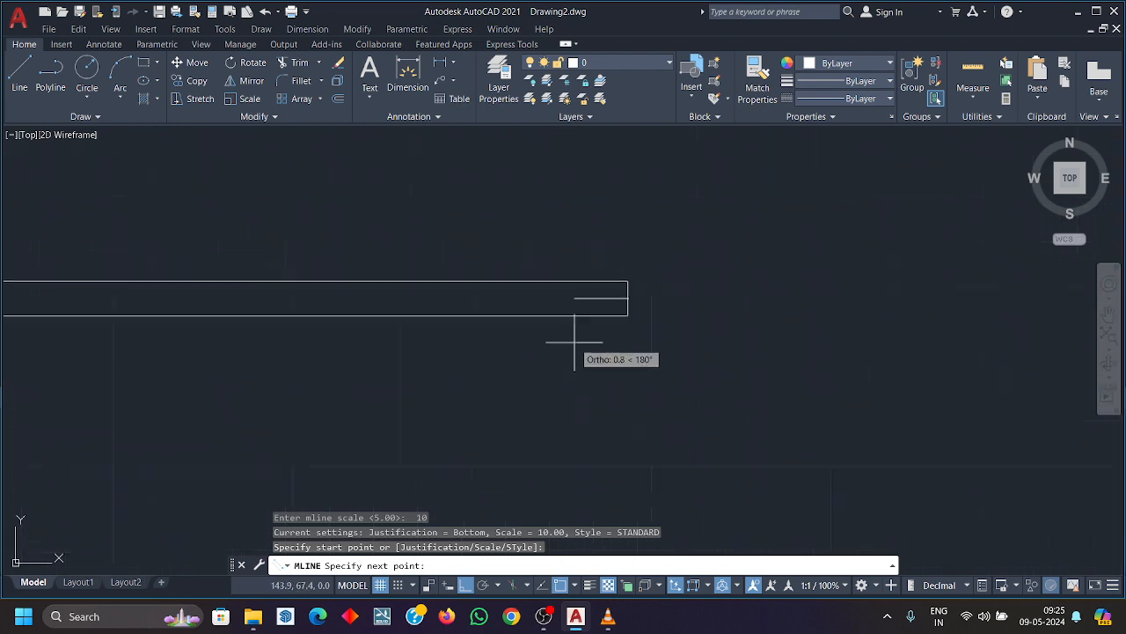
pyautogui.scroll(1, 575, 343)
pyautogui.press('Escape')
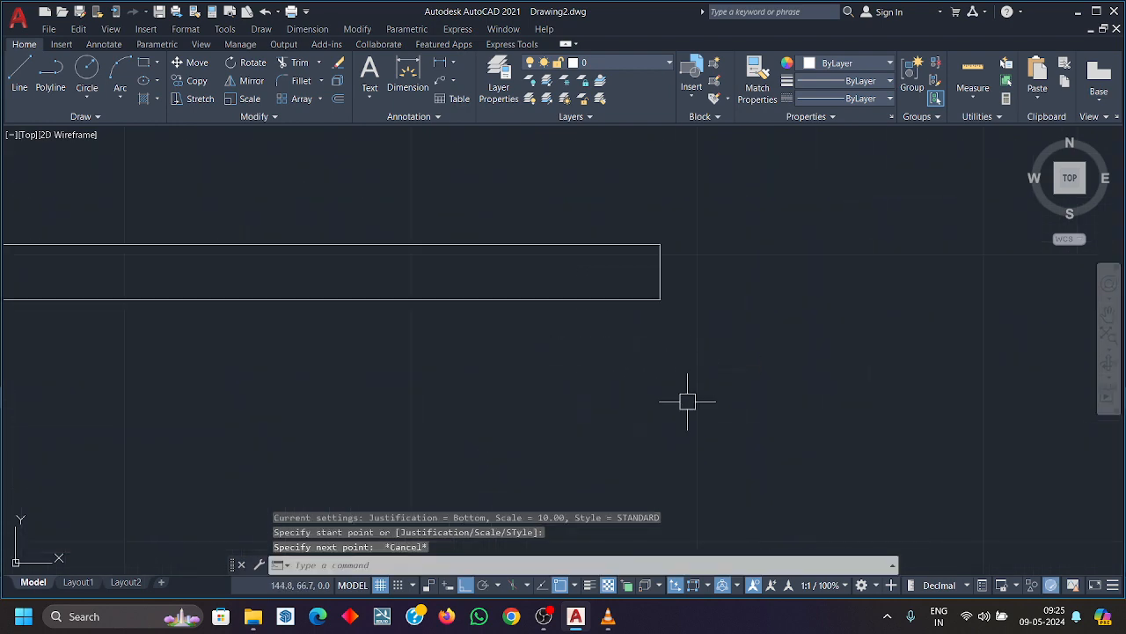
# Try to draw a scale 10 multiline with Bottom justification from the upper corner of the wall's closed end.
pyautogui.write('ml')
pyautogui.press('Return')
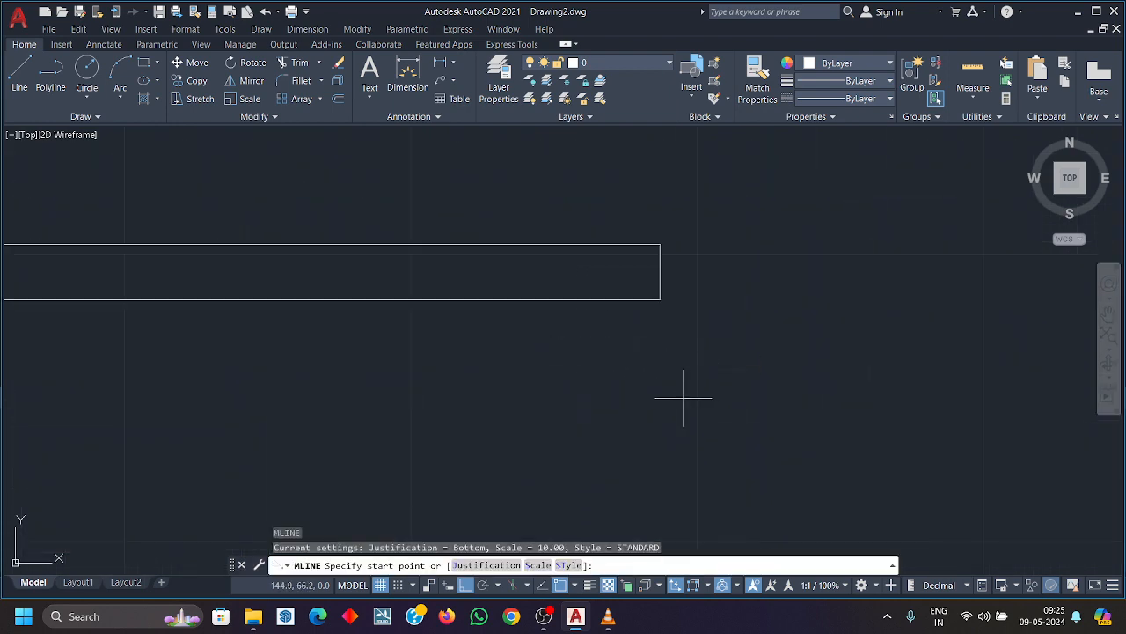
pyautogui.write('j')
pyautogui.press('Return')
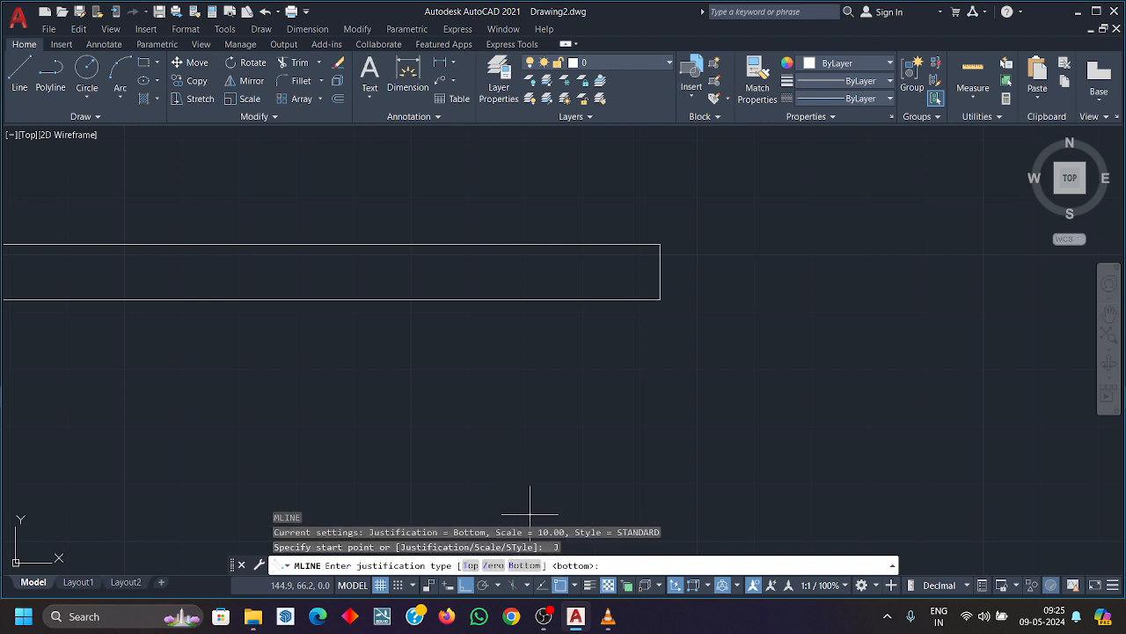
pyautogui.write('b')
pyautogui.press('Return')
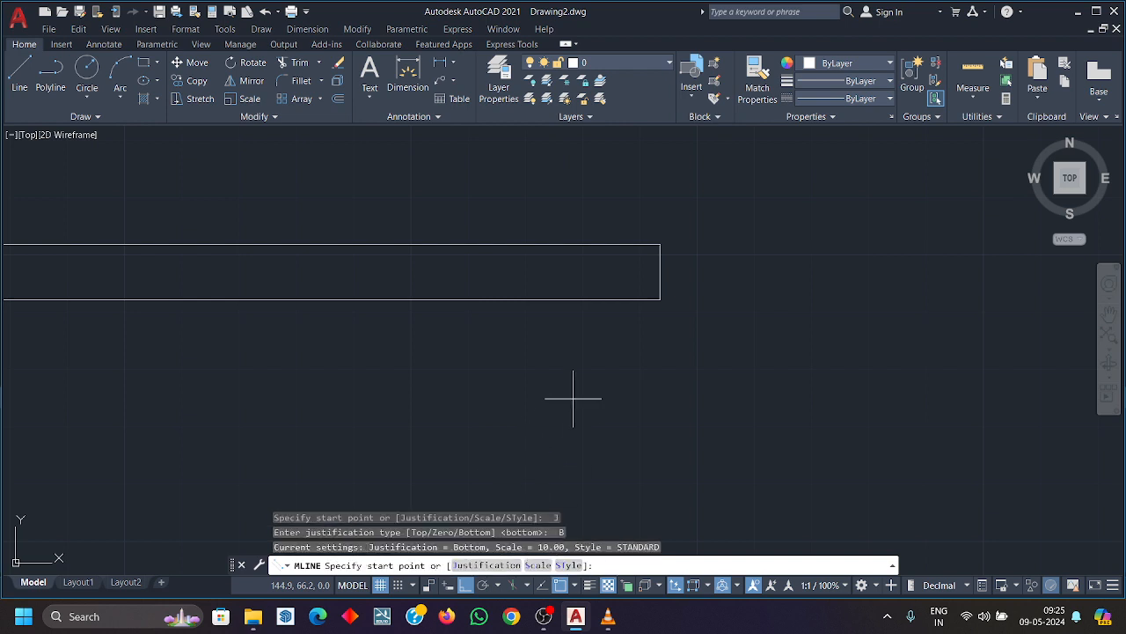
pyautogui.click(660, 244)
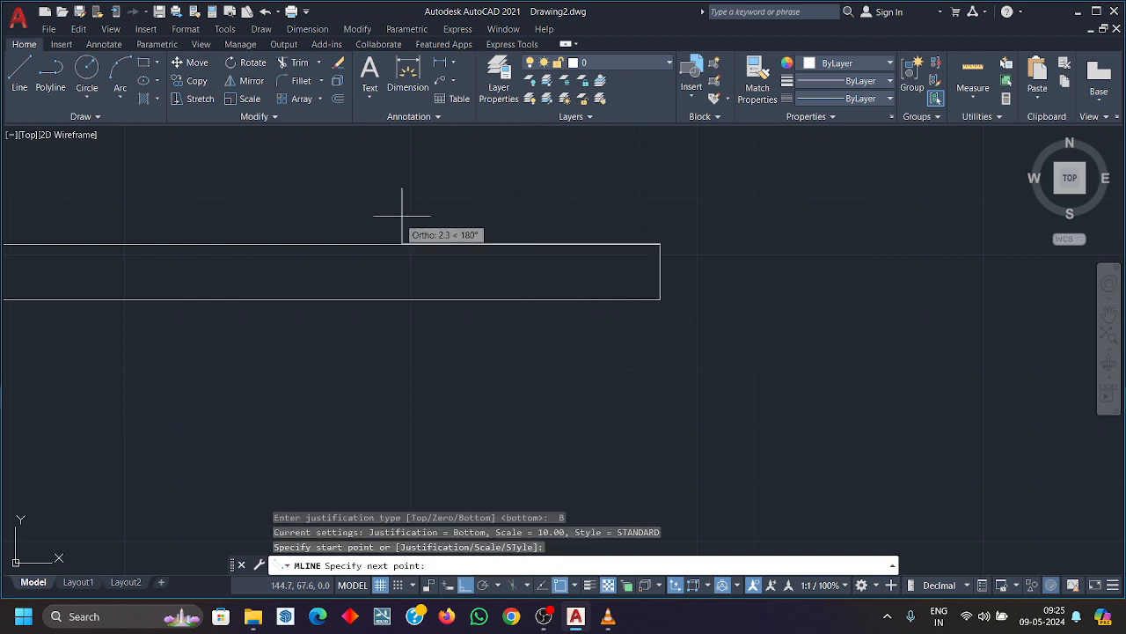
pyautogui.press('Escape')
pyautogui.scroll(-1, 655, 427)
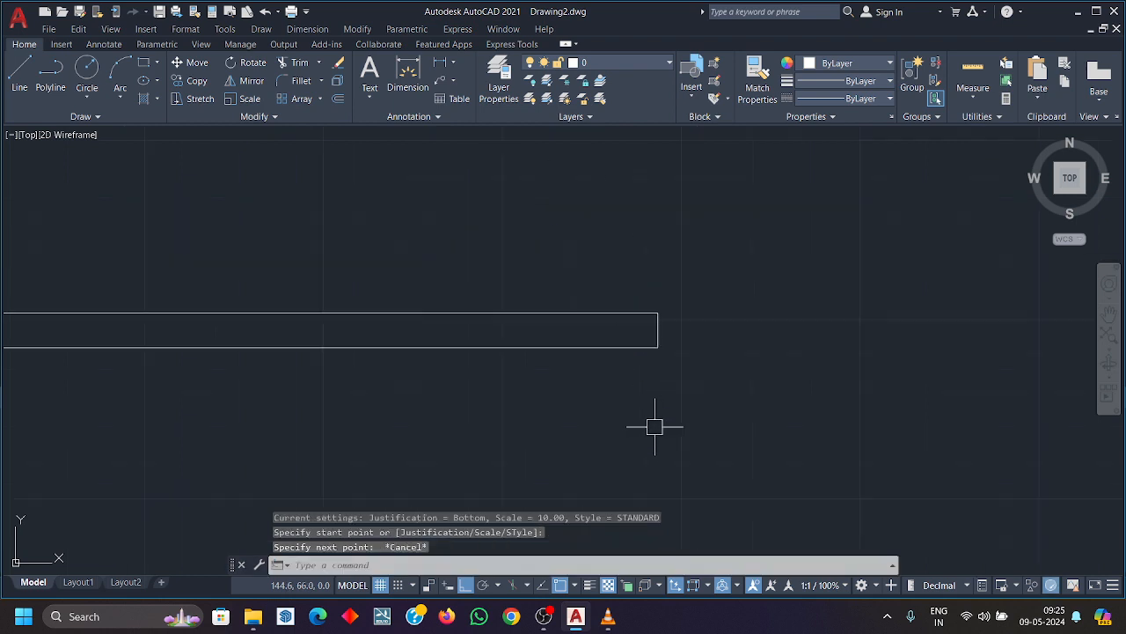
# Restart the multiline command and set its justification to Zero.
pyautogui.scroll(-1, 655, 427)
pyautogui.write('ml')
pyautogui.press('Return')
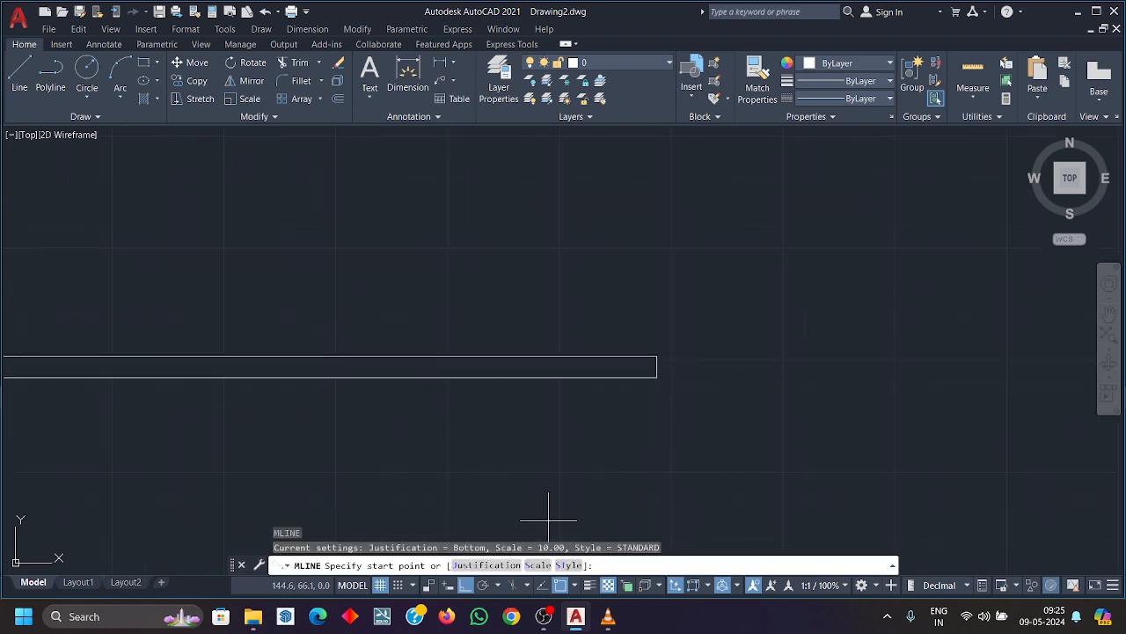
pyautogui.click(486, 565)
pyautogui.click(498, 565)
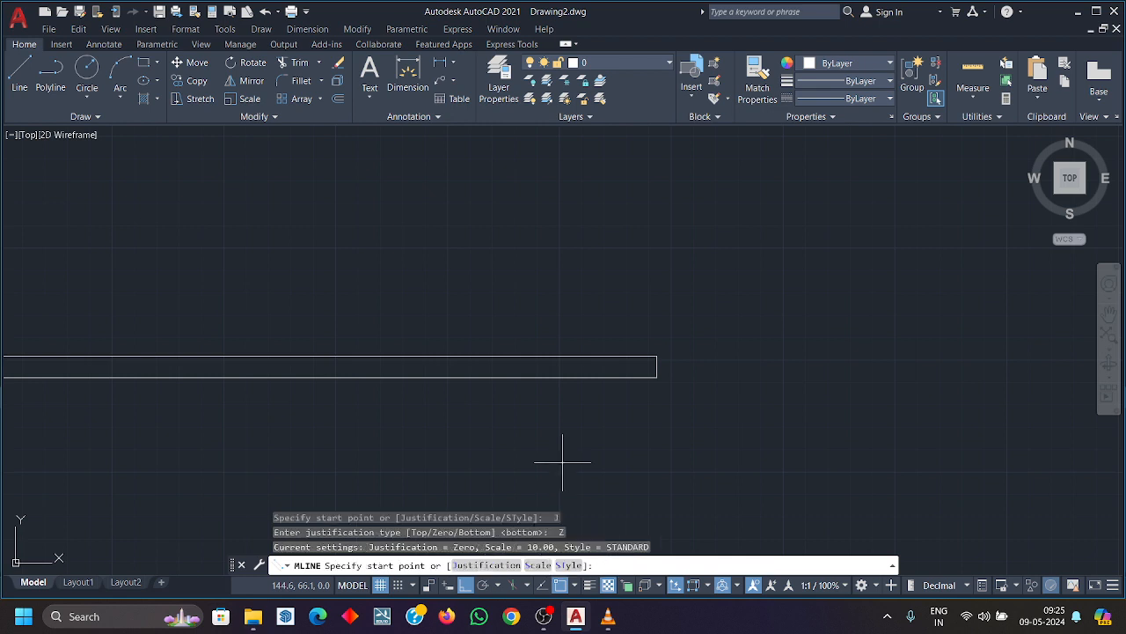
# Try to trace the stepped wall with a scale 10 multiline from the end line's midpoint, and undo its segments.
pyautogui.click(658, 366)
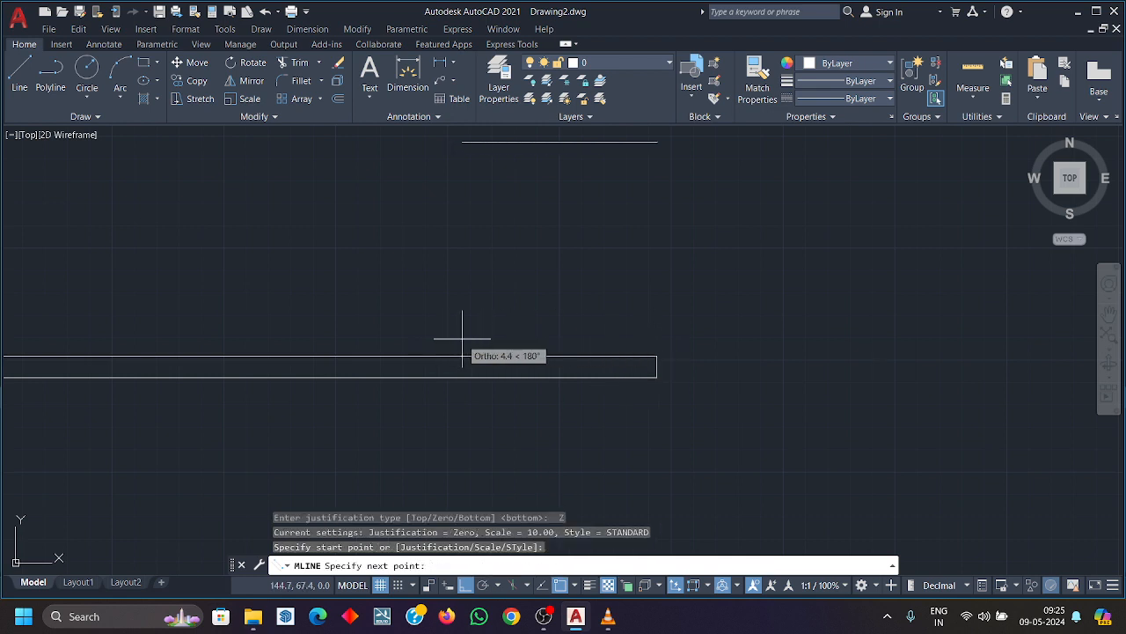
pyautogui.scroll(-6, 462, 338)
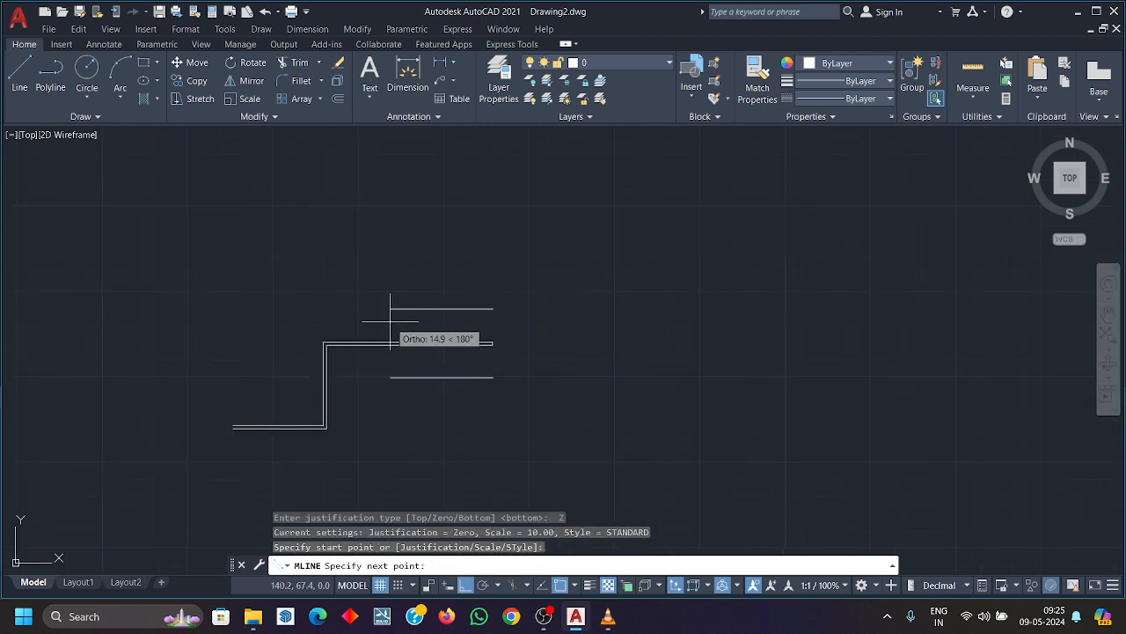
pyautogui.click(332, 315)
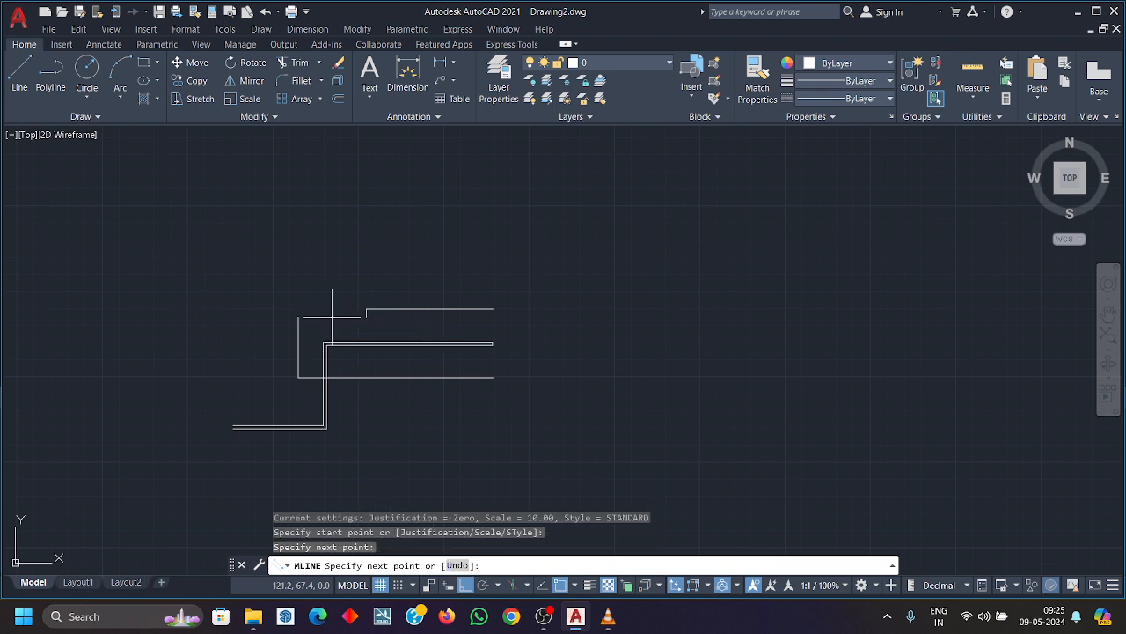
pyautogui.click(331, 465)
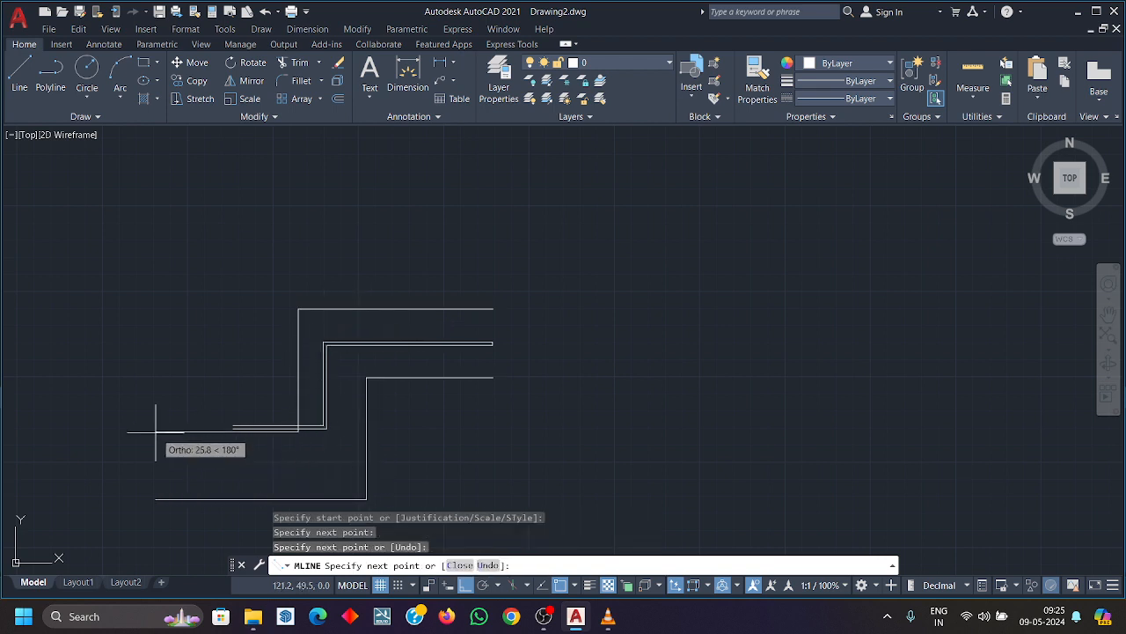
pyautogui.hotkey('ctrl', 'z')
pyautogui.hotkey('ctrl', 'z')
pyautogui.hotkey('ctrl', 'z')
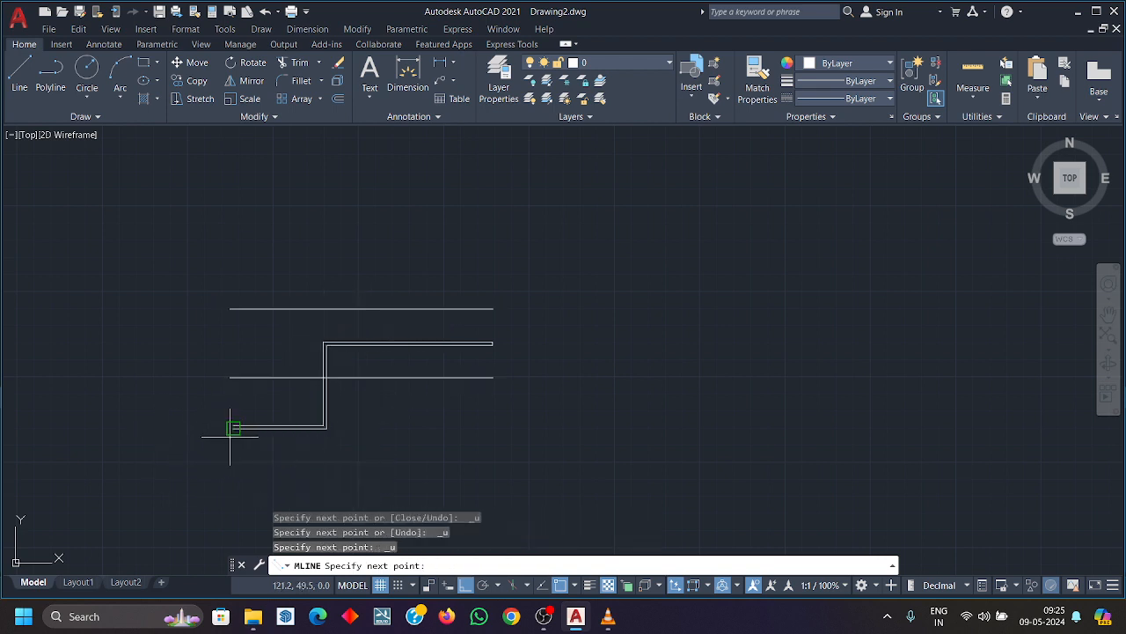
pyautogui.press('Escape')
# Erase the entire stepped wall outline from the drawing.
pyautogui.click(611, 449)
pyautogui.click(128, 280)
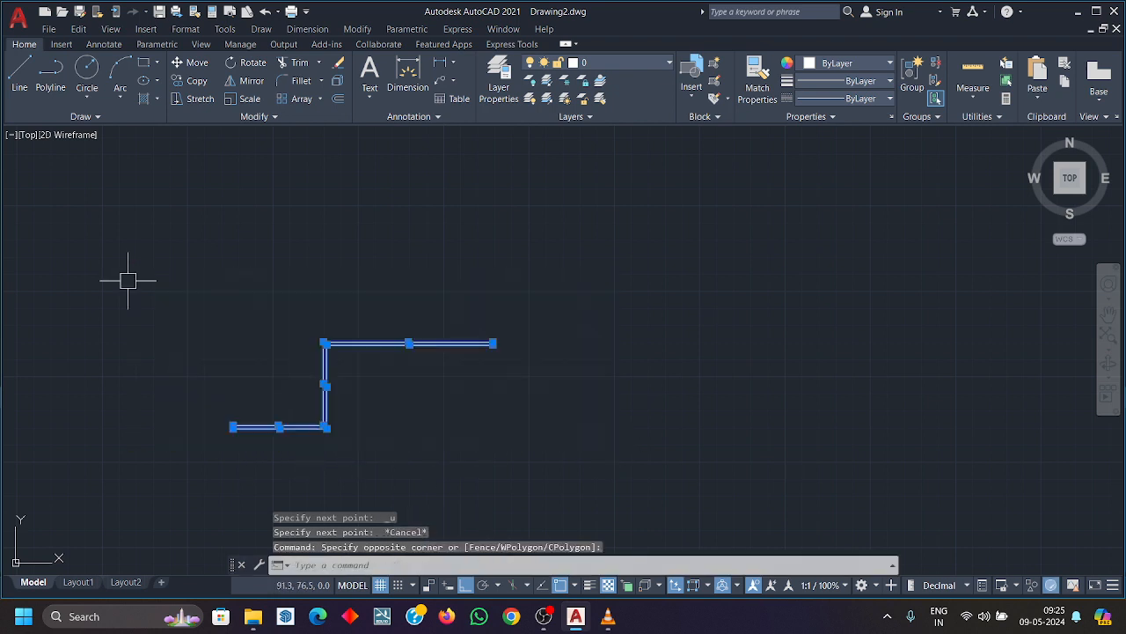
pyautogui.press('Delete')
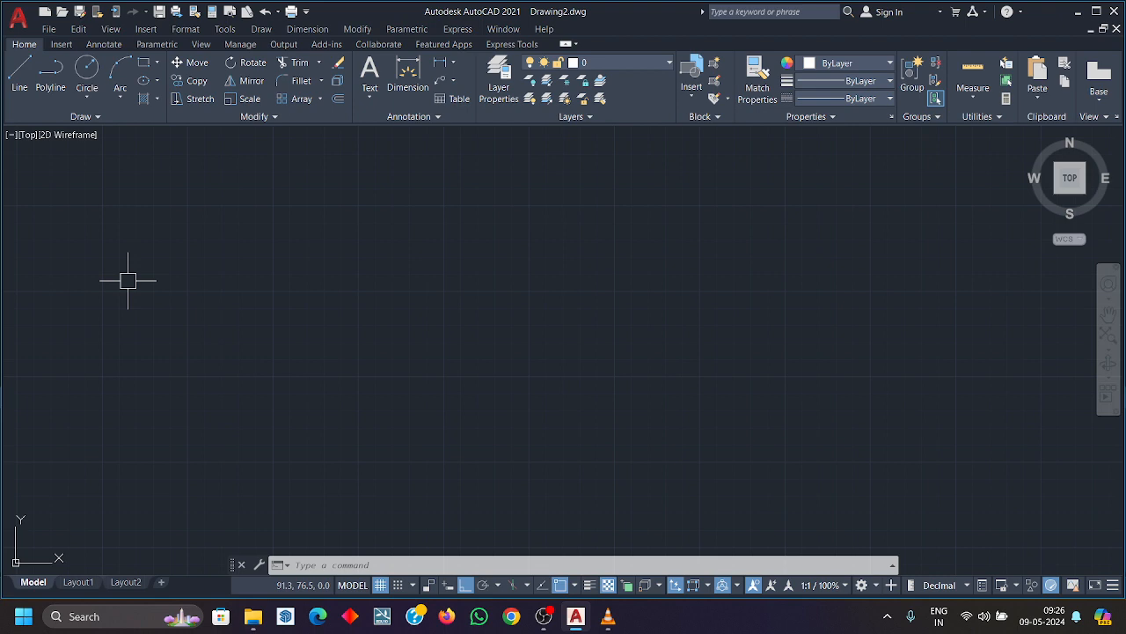
# Create a new multiline style named ABC and move its settings dialog clear of the style preview.
pyautogui.click(193, 31)
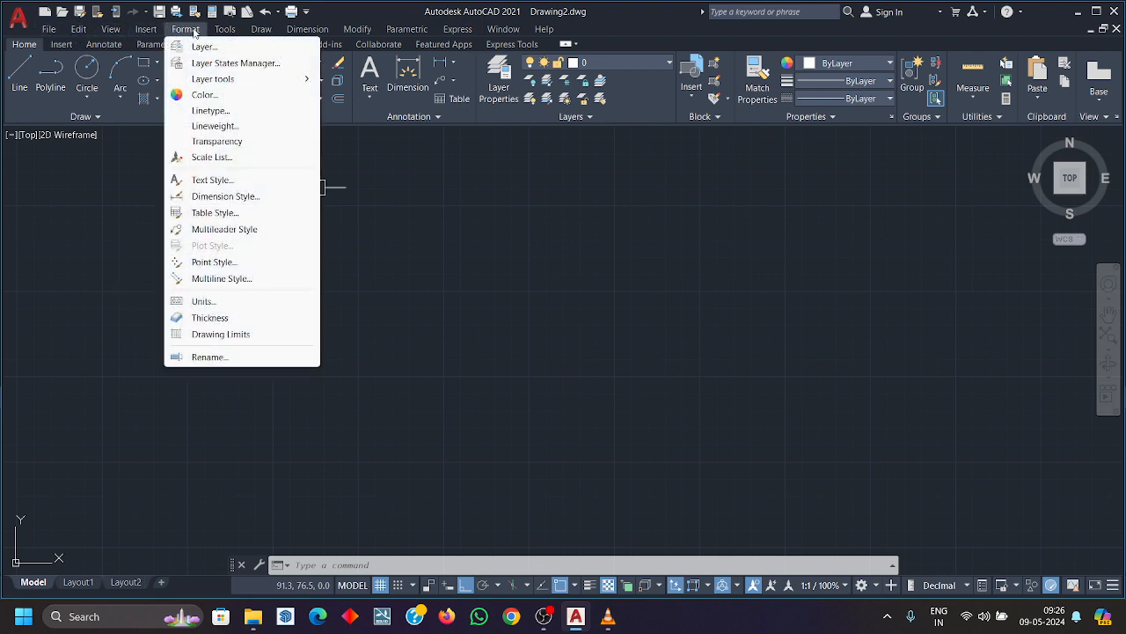
pyautogui.click(251, 283)
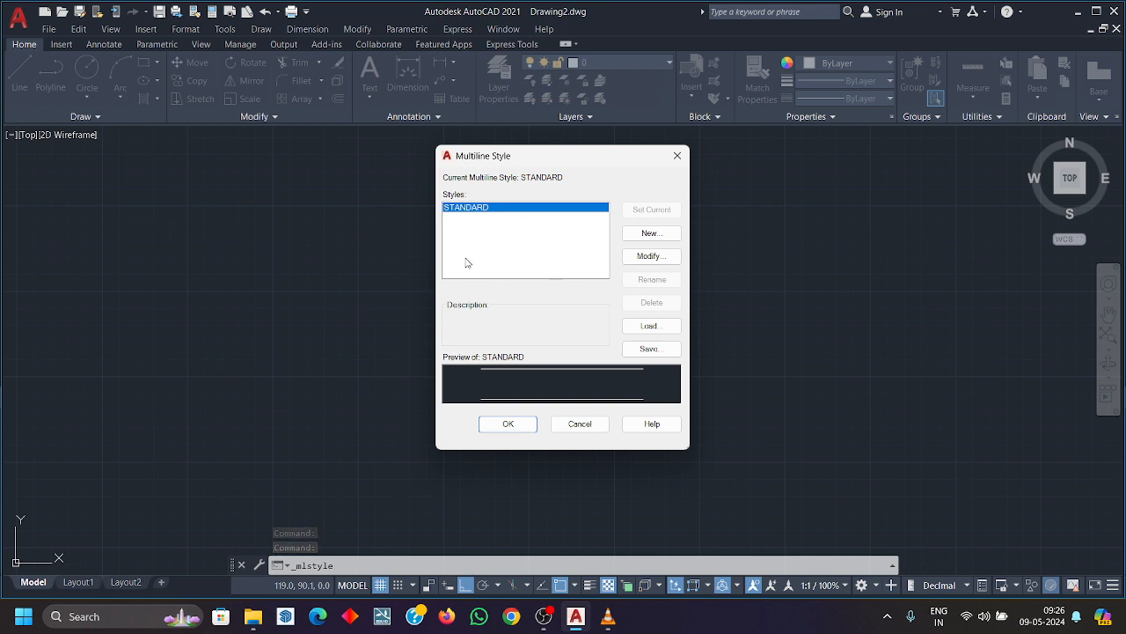
pyautogui.click(650, 233)
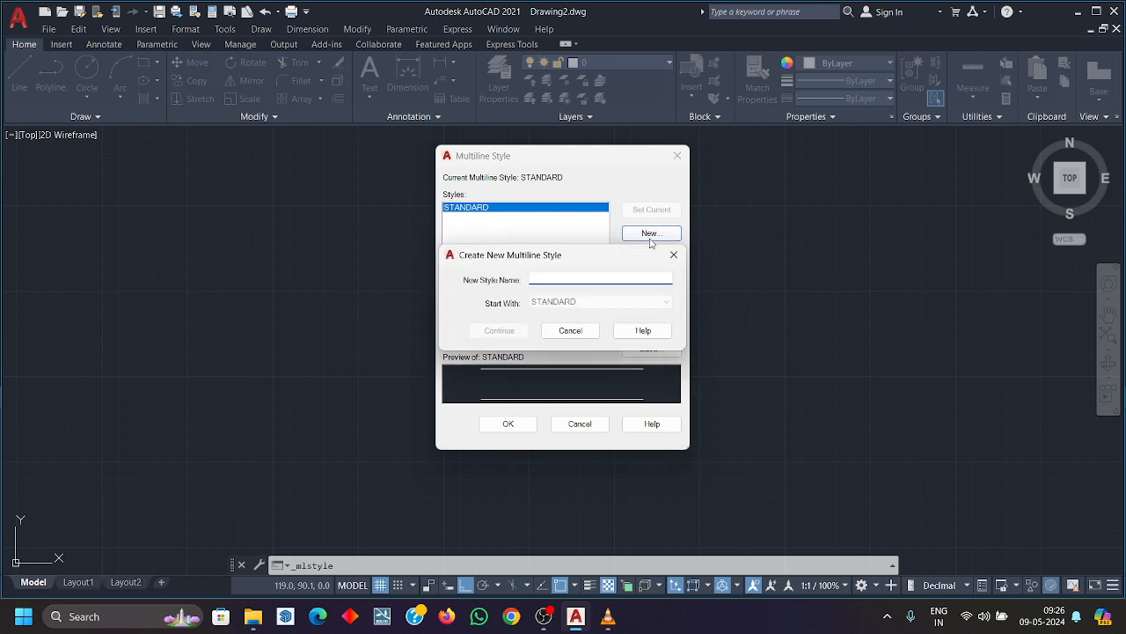
pyautogui.write('abc')
pyautogui.click(499, 330)
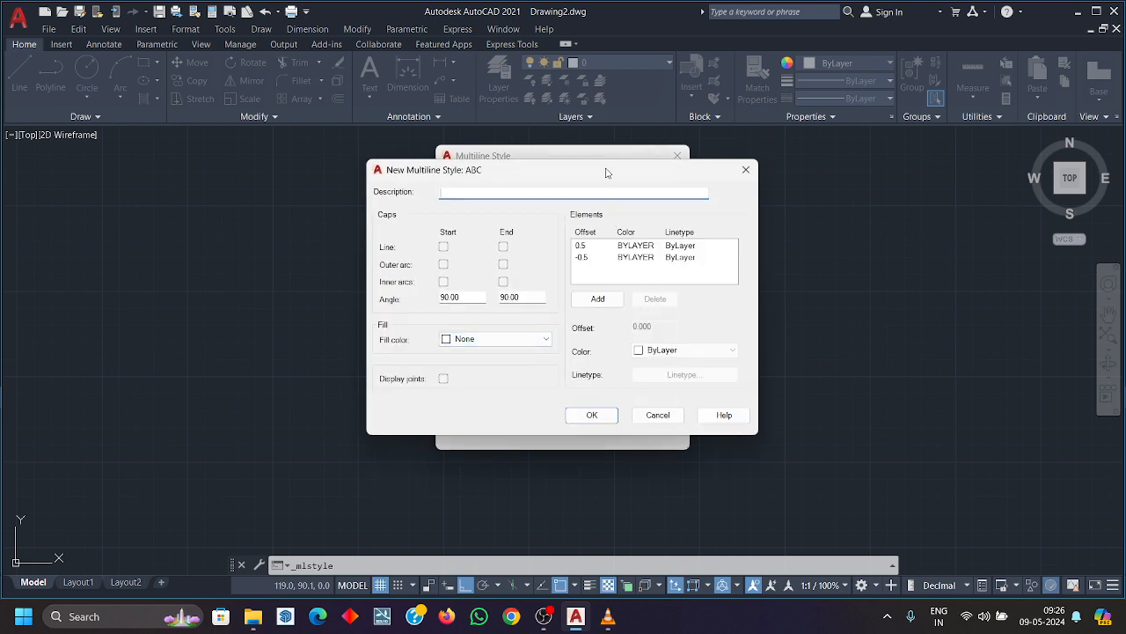
pyautogui.moveTo(606, 172); pyautogui.dragTo(981, 212)
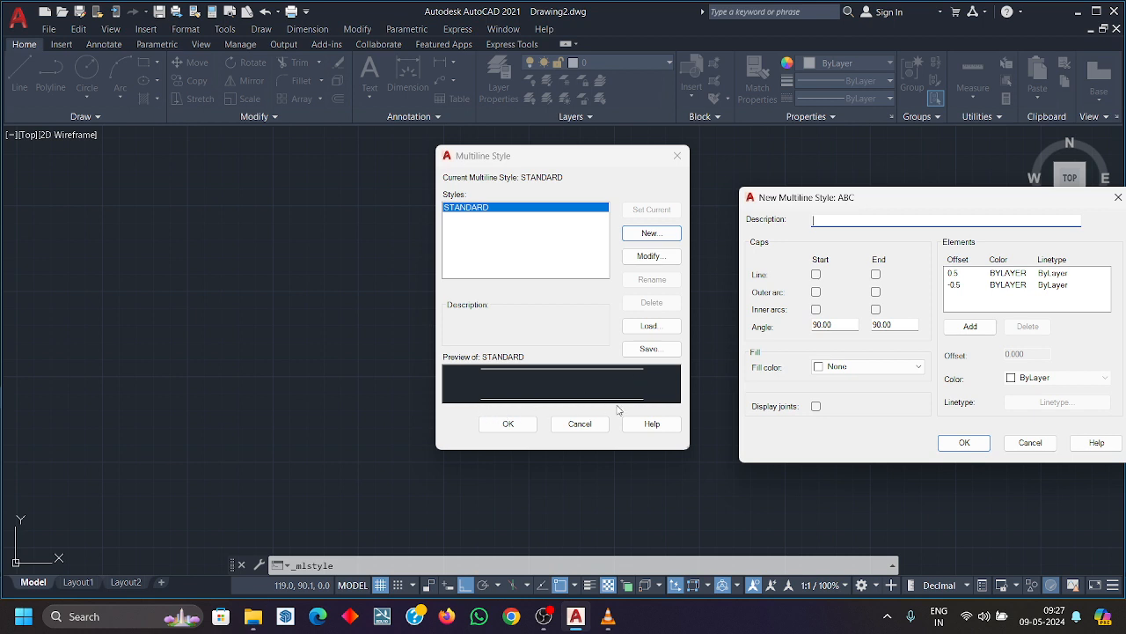
# Add two elements to the ABC multiline style, one with offset 1 and one with offset 0.
pyautogui.click(983, 277)
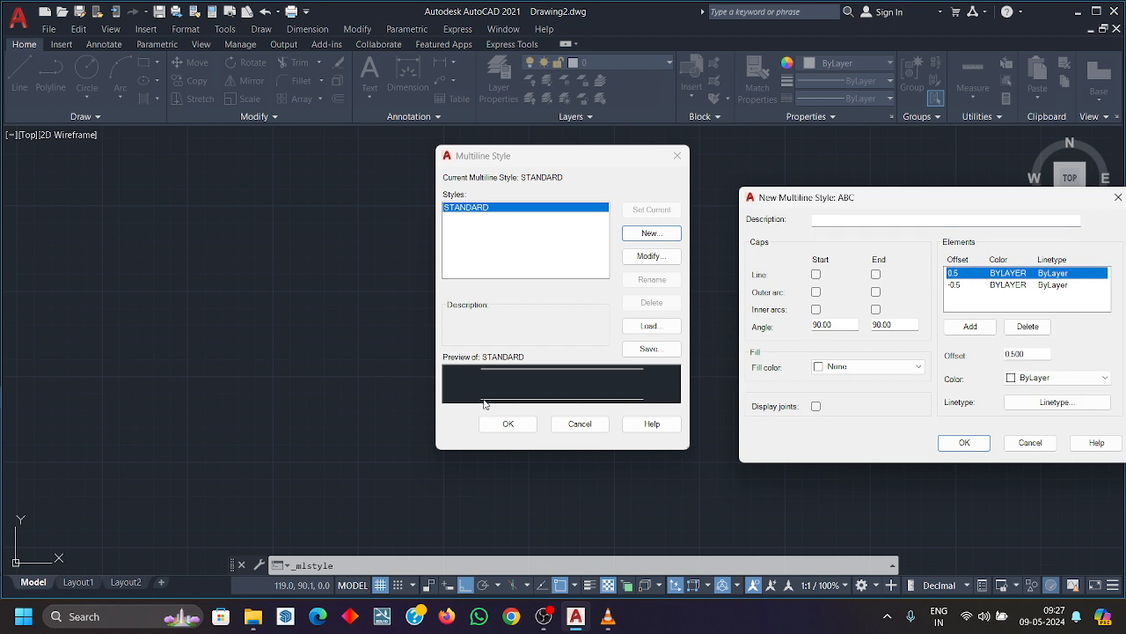
pyautogui.click(970, 326)
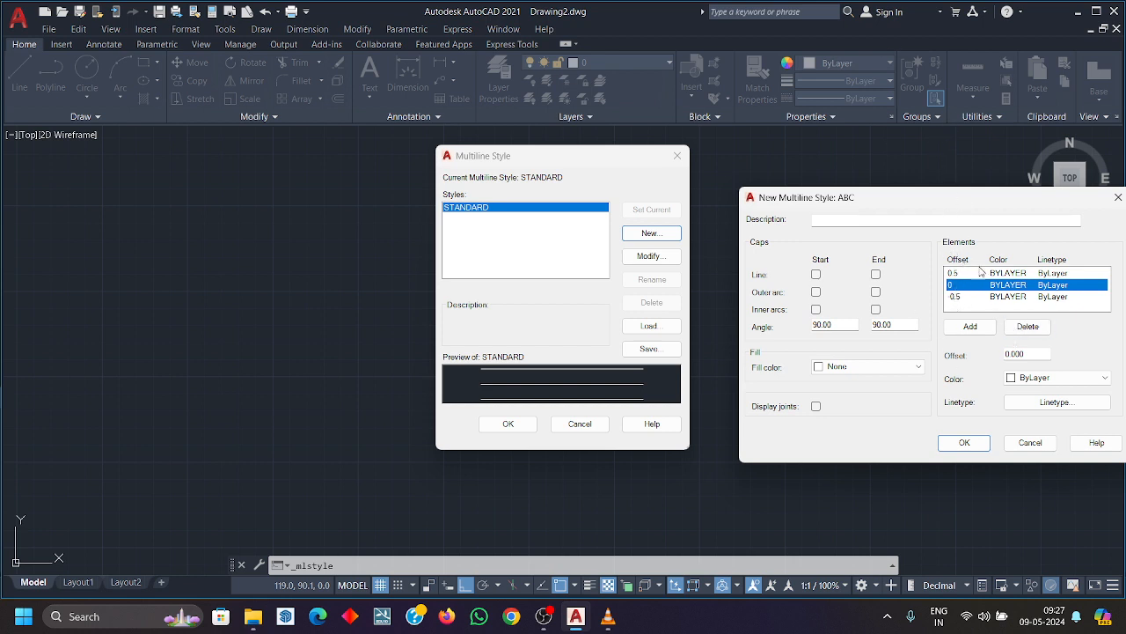
pyautogui.doubleClick(1034, 355)
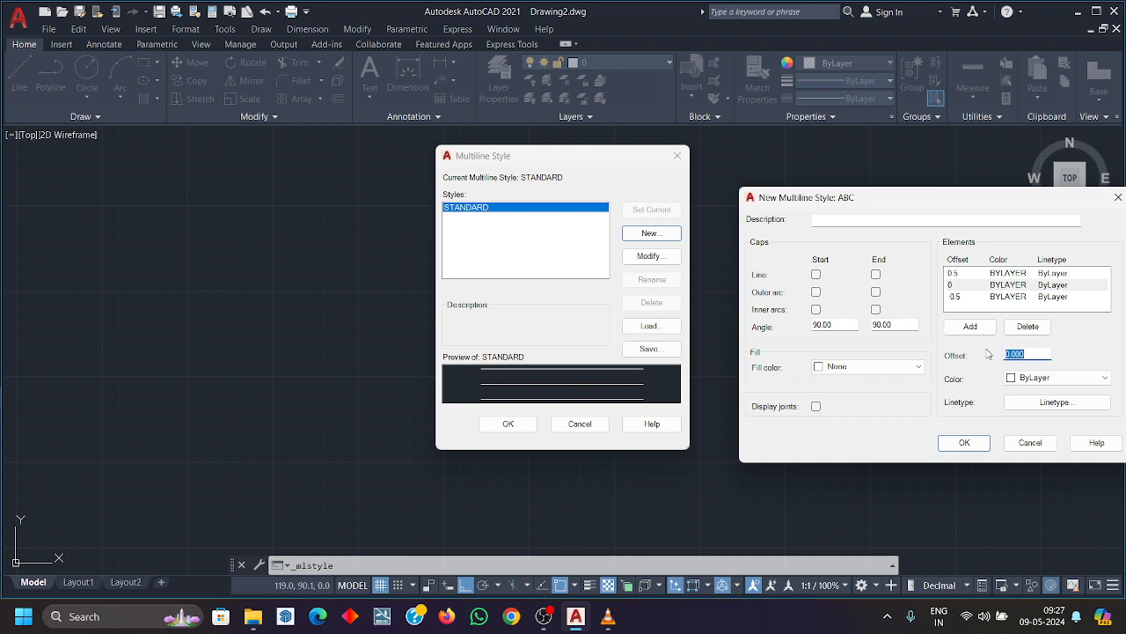
pyautogui.click(969, 327)
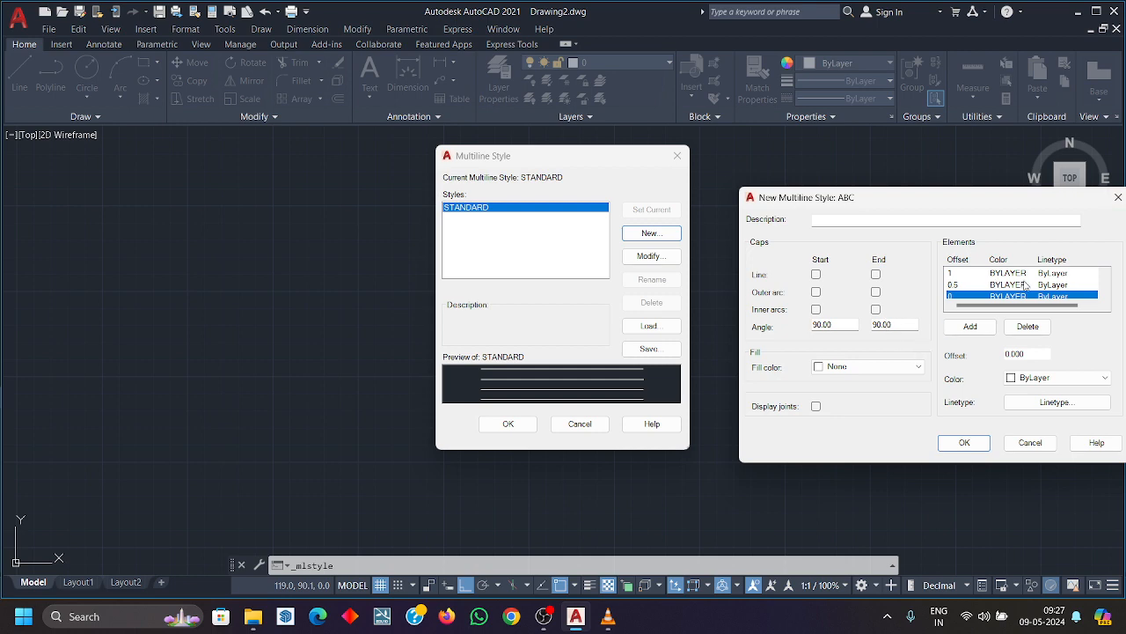
# Set the color of the ABC style's element at offset 1 to Red.
pyautogui.scroll(-2, 1025, 284)
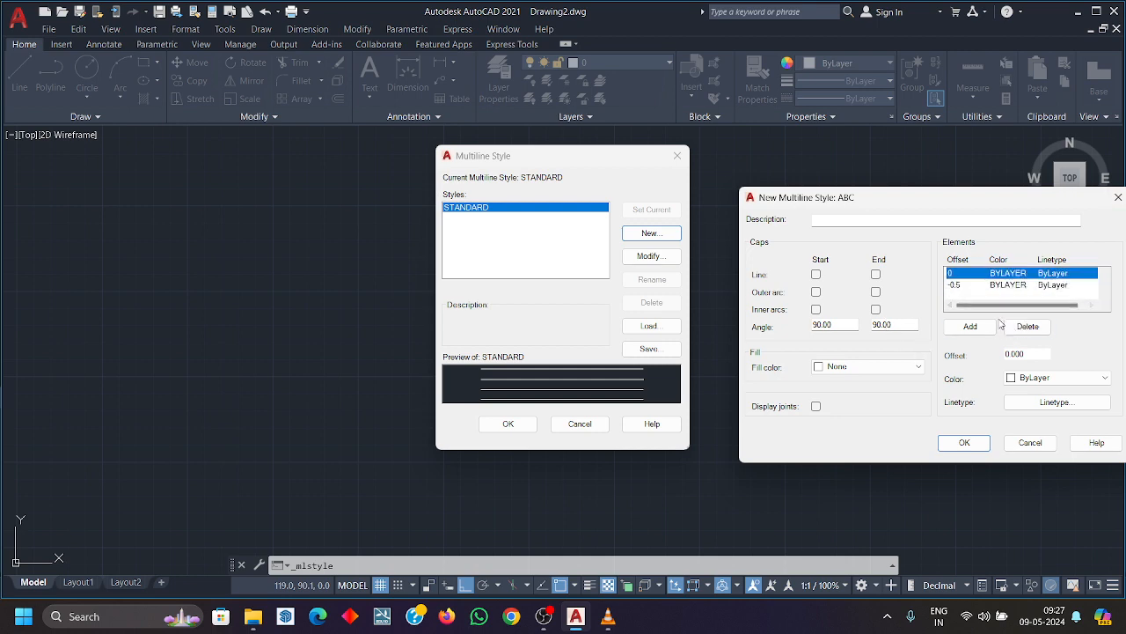
pyautogui.scroll(2, 979, 295)
pyautogui.click(977, 274)
pyautogui.click(1049, 377)
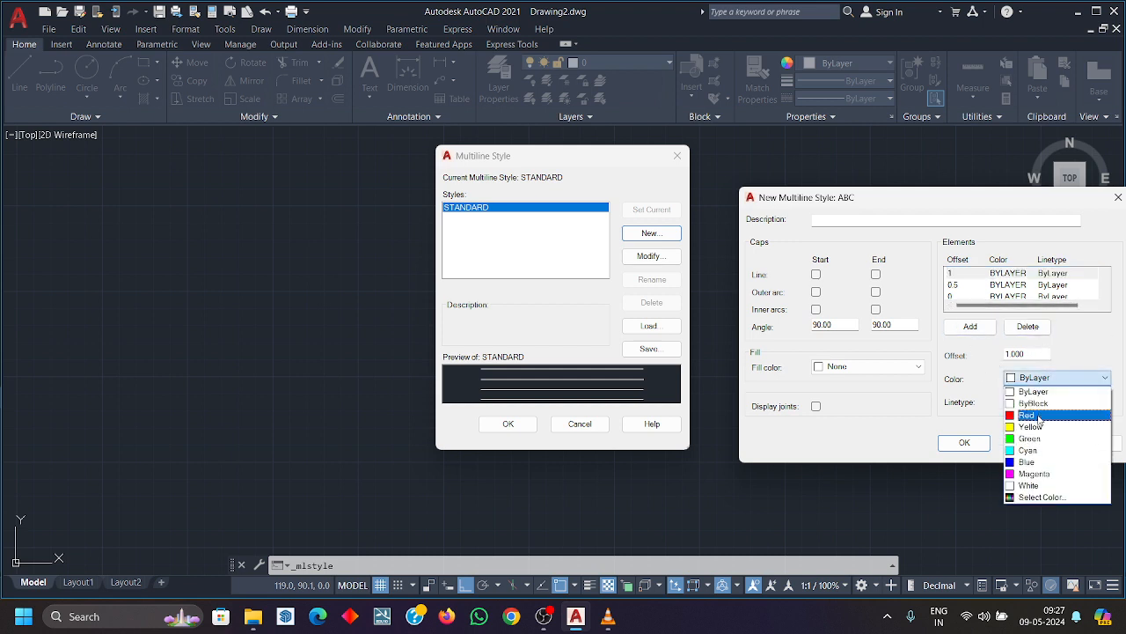
pyautogui.click(1028, 415)
# Set the color of the ABC style's element at offset 0.5 to Yellow and the element at offset 0 to Green.
pyautogui.click(1011, 286)
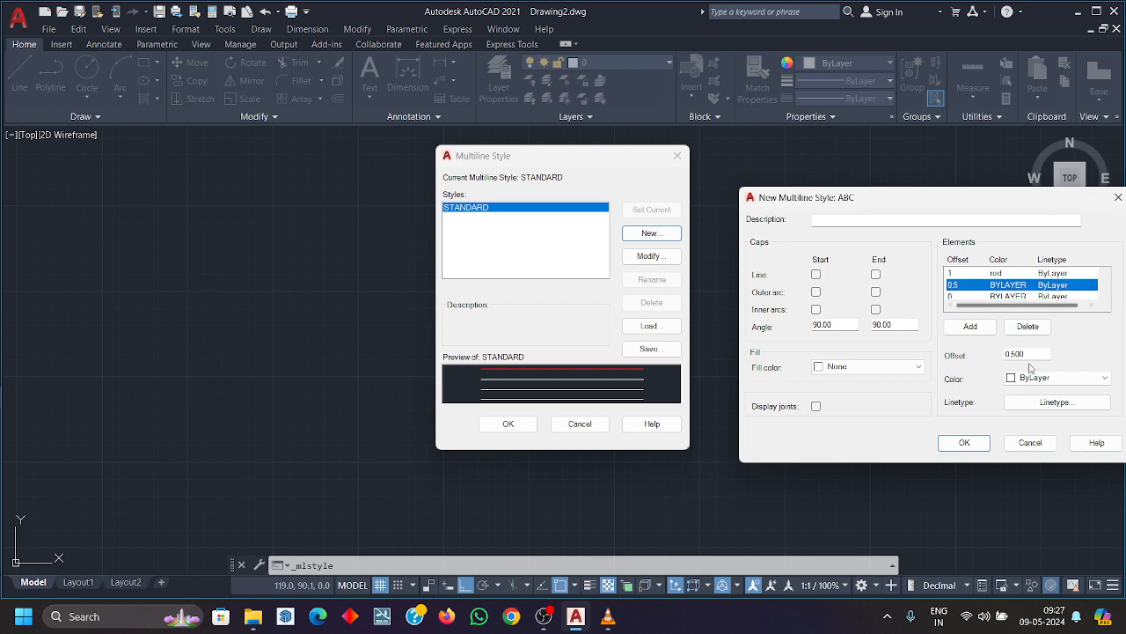
pyautogui.click(1034, 377)
pyautogui.click(1025, 426)
pyautogui.scroll(-1, 1020, 285)
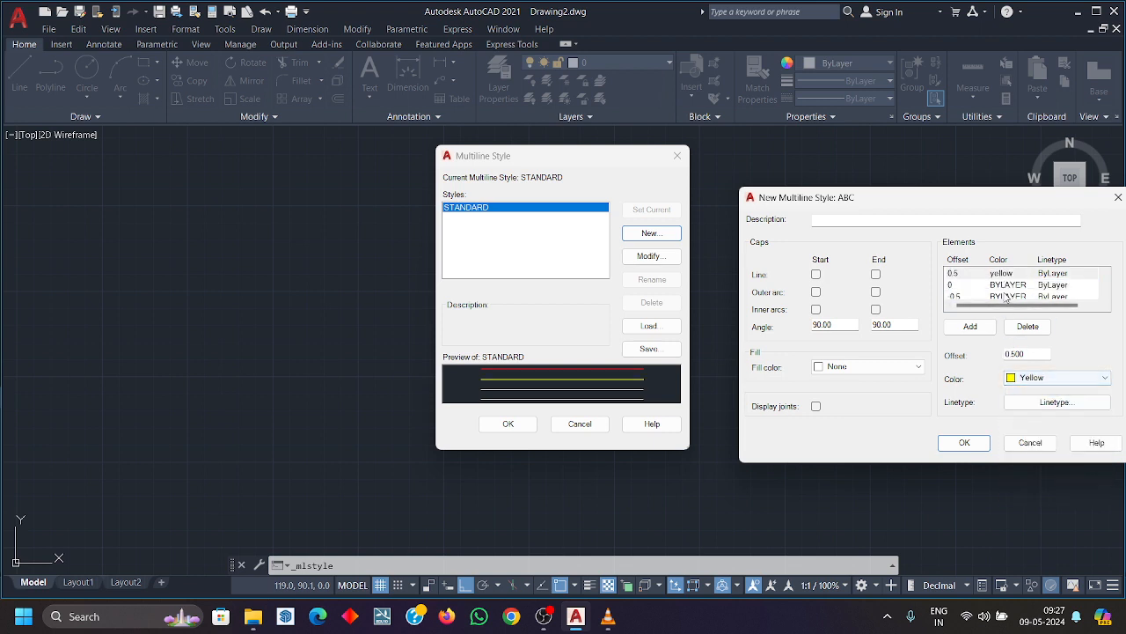
pyautogui.click(1008, 285)
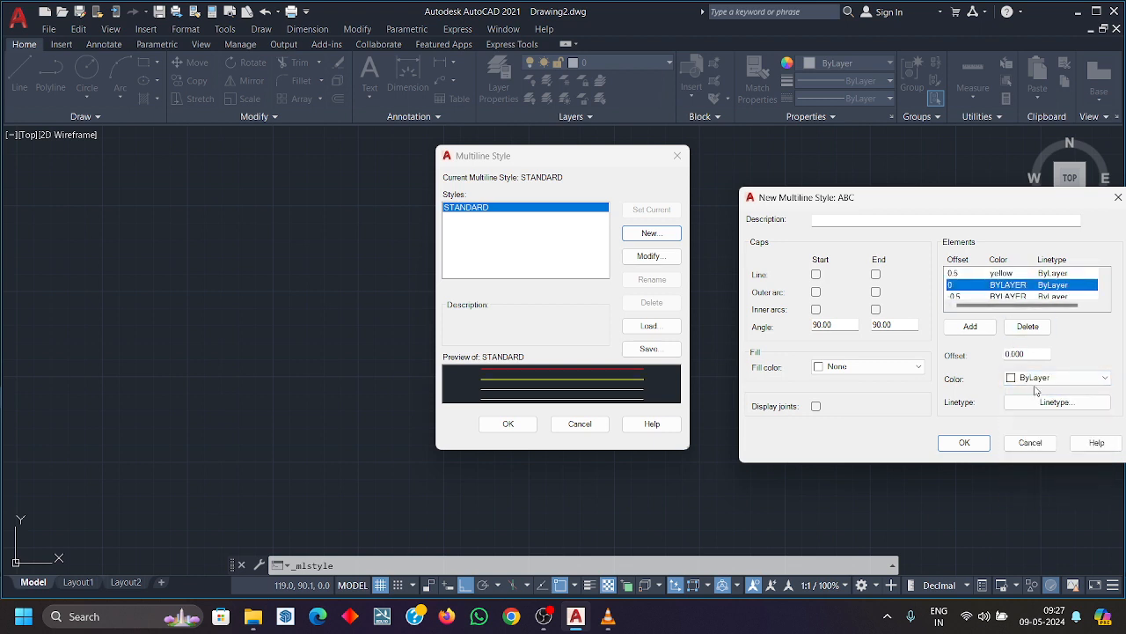
pyautogui.click(1036, 381)
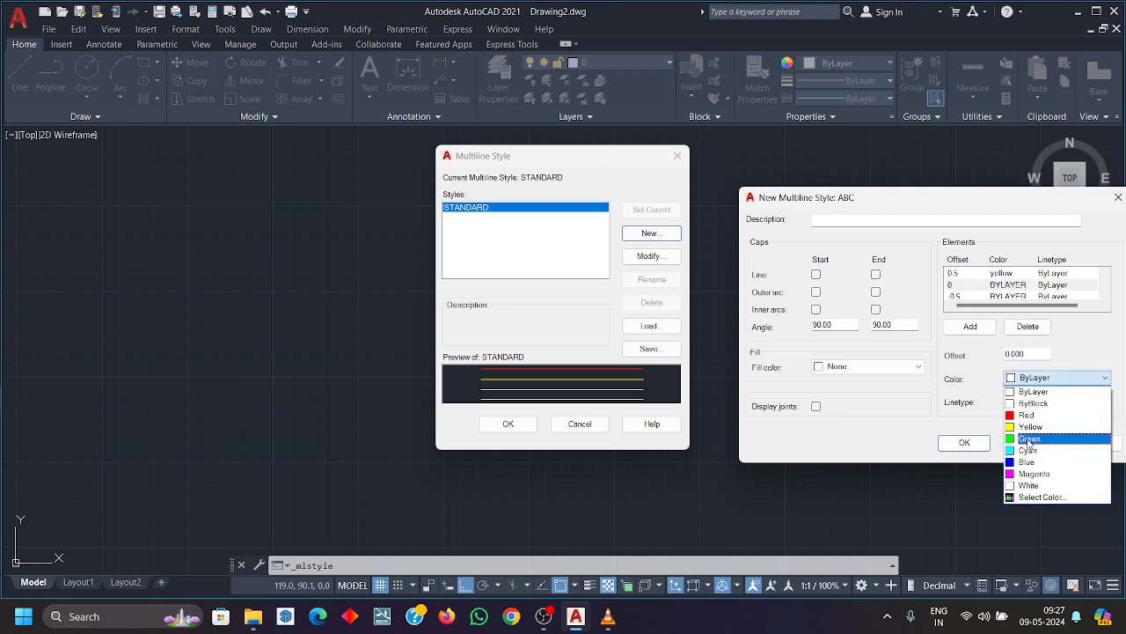
pyautogui.click(1025, 438)
# Set the color of the ABC style's element at offset -0.5 to Magenta.
pyautogui.scroll(-1, 1005, 296)
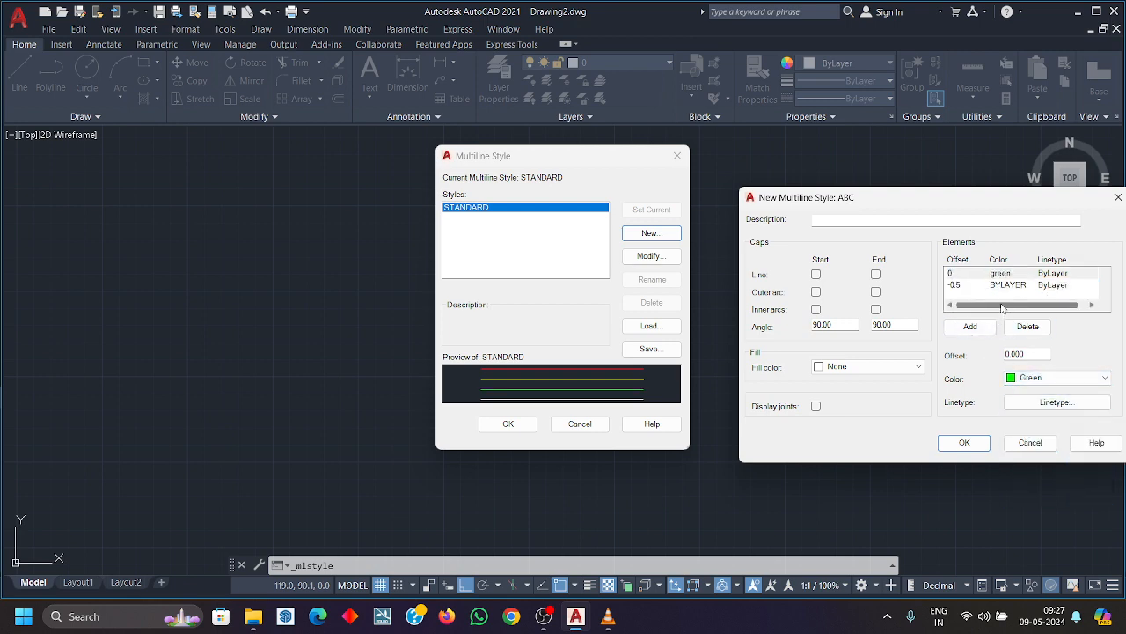
pyautogui.click(1001, 289)
pyautogui.click(1045, 384)
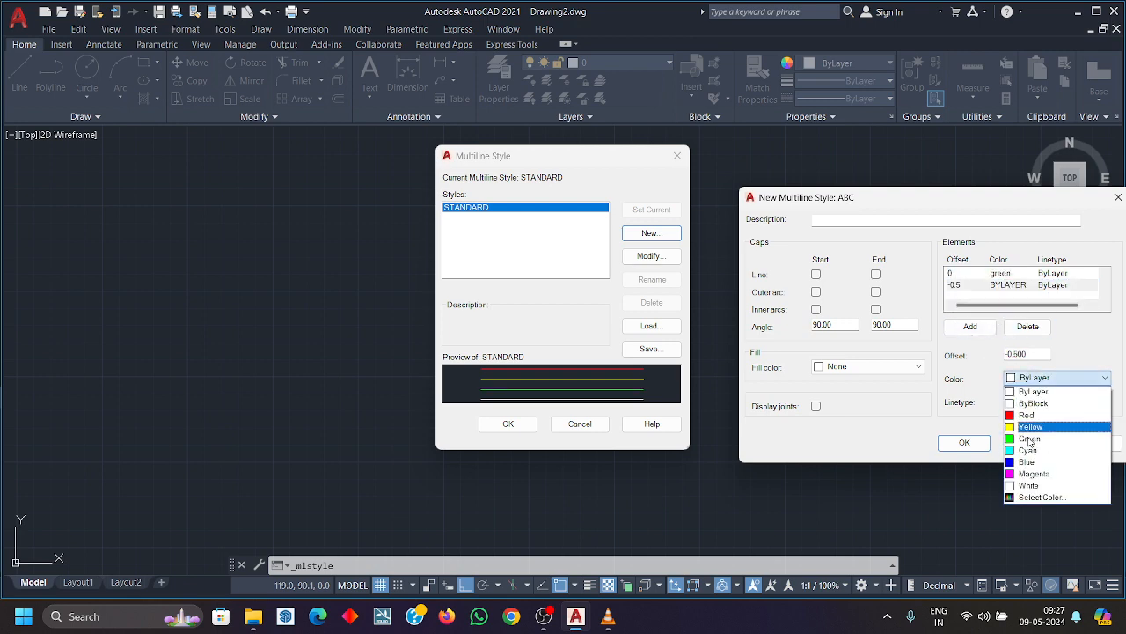
pyautogui.click(1032, 475)
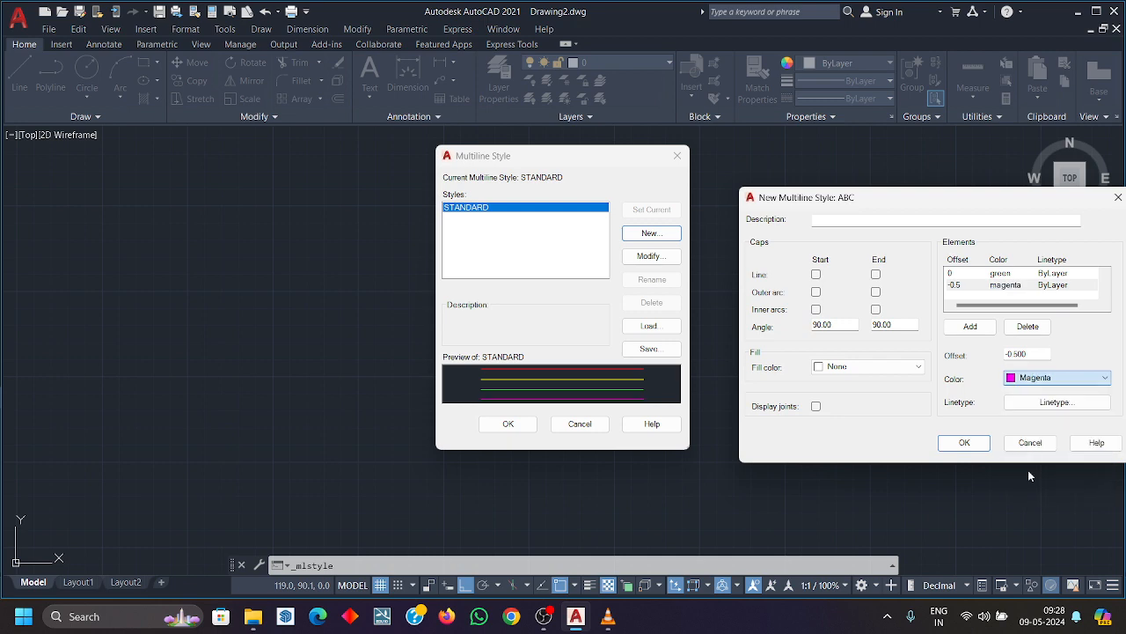
# Select the green element at offset 0 and view the linetypes available for it.
pyautogui.scroll(2, 1001, 287)
pyautogui.scroll(-1, 1001, 287)
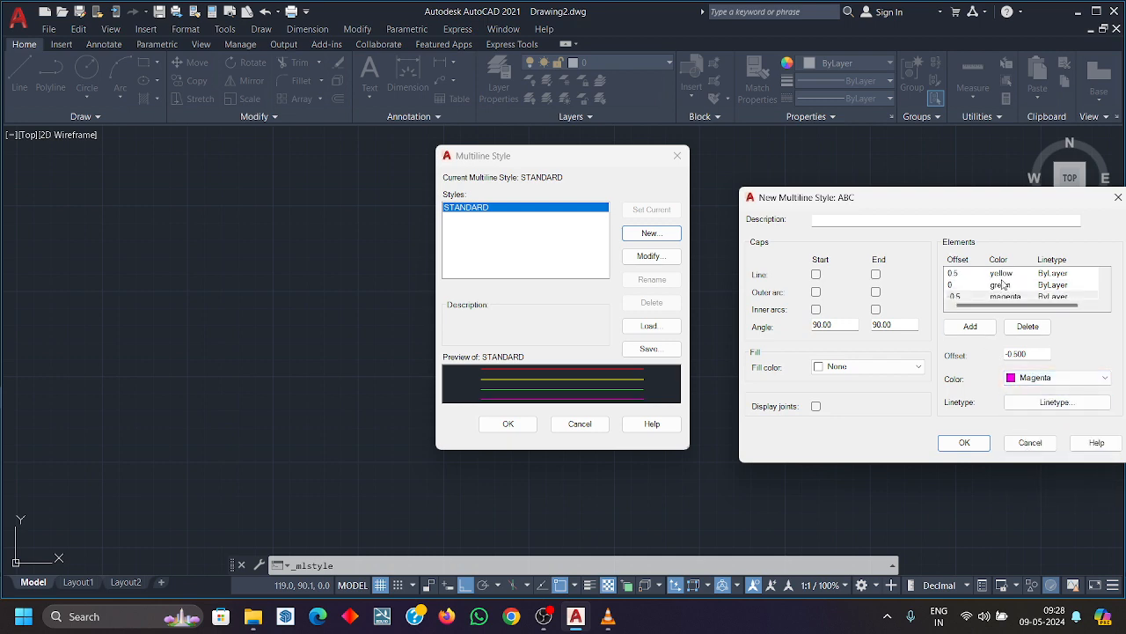
pyautogui.click(1013, 285)
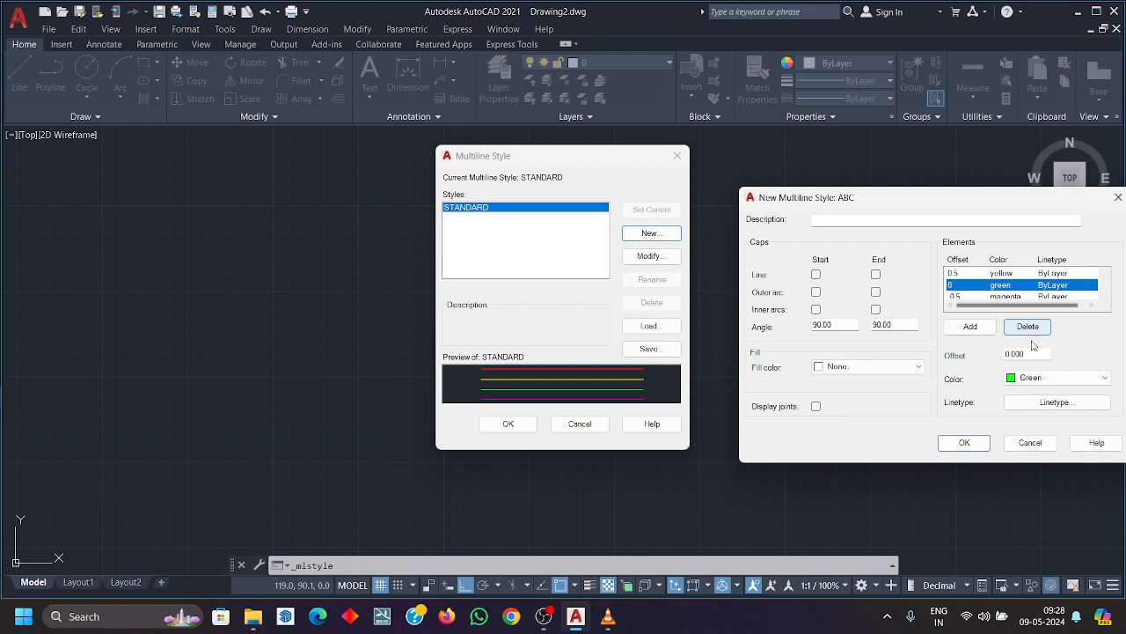
pyautogui.click(1055, 401)
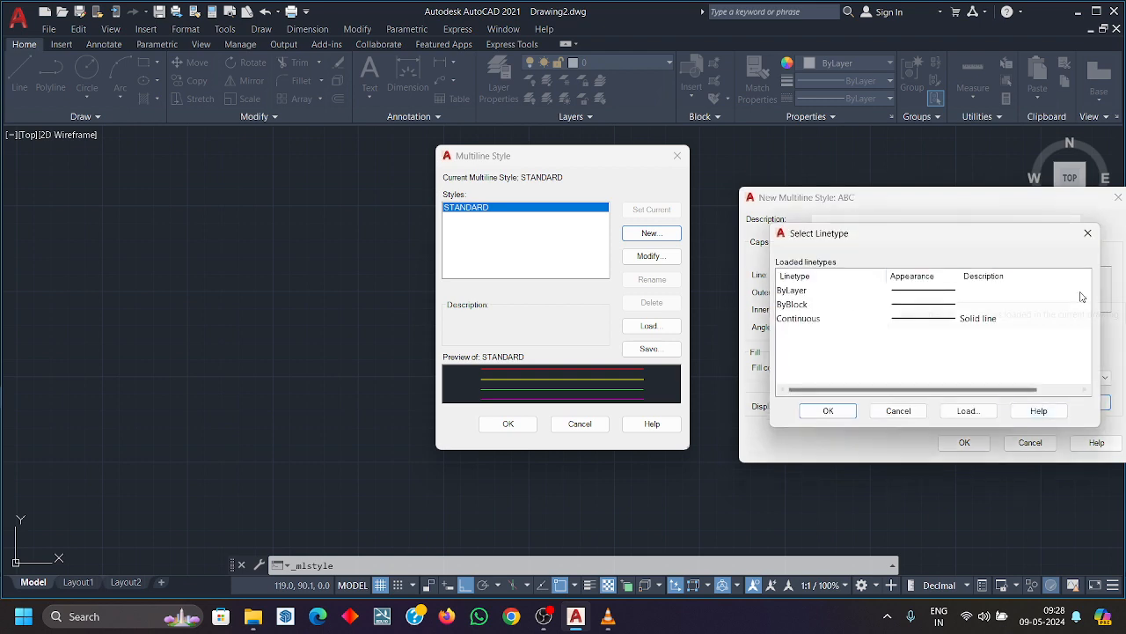
pyautogui.click(1087, 233)
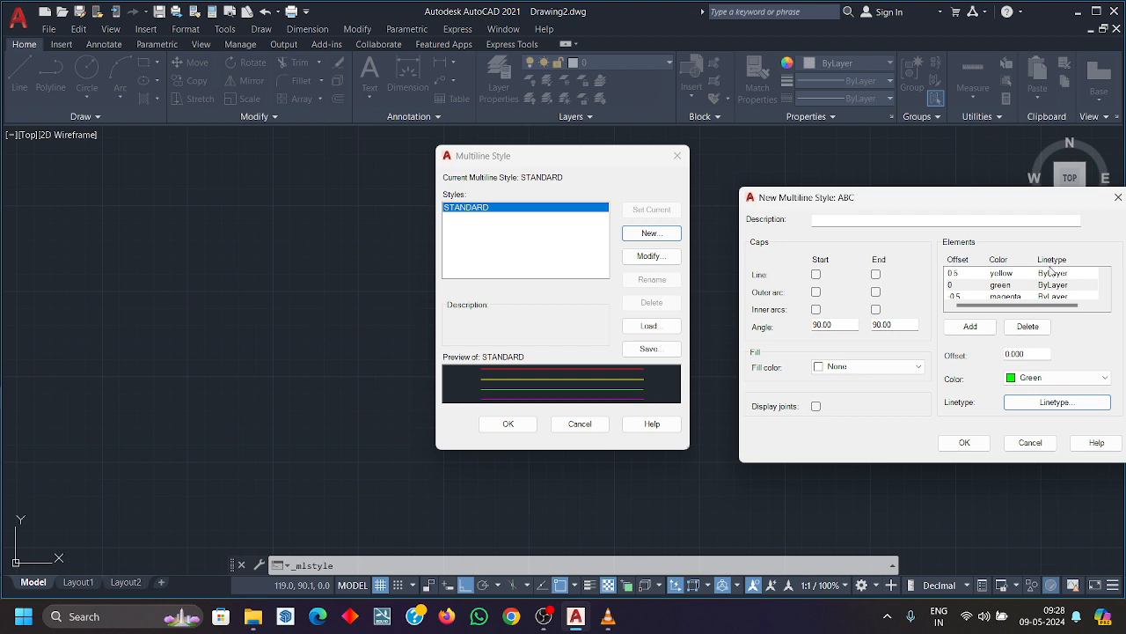
# Load the ZIGZAG linetype from the acad.lin linetype file.
pyautogui.click(1027, 403)
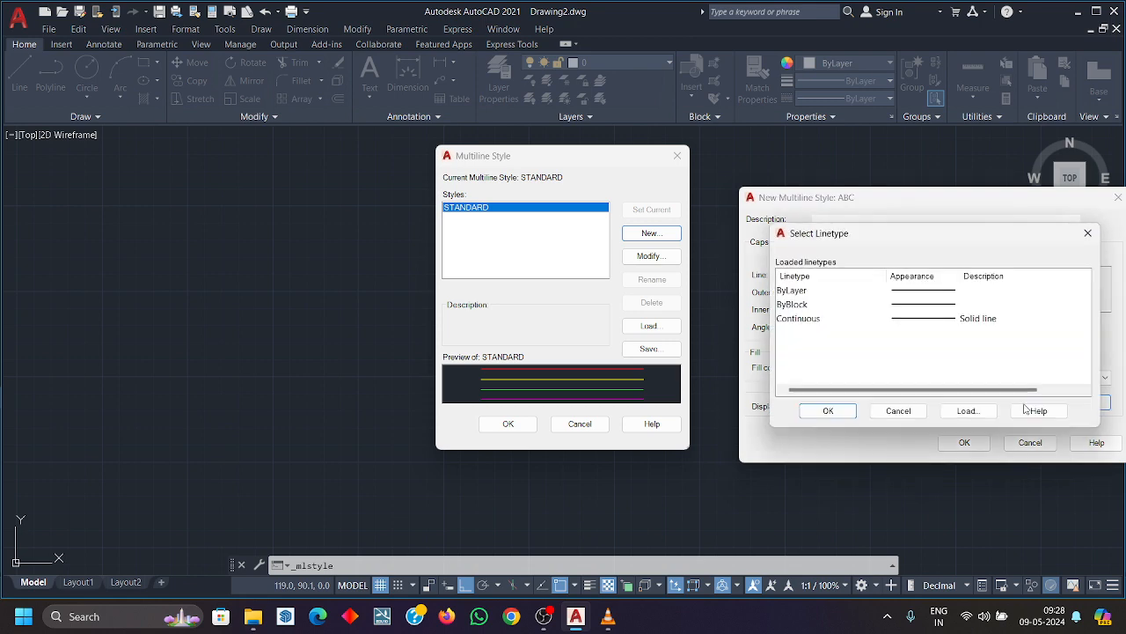
pyautogui.click(968, 410)
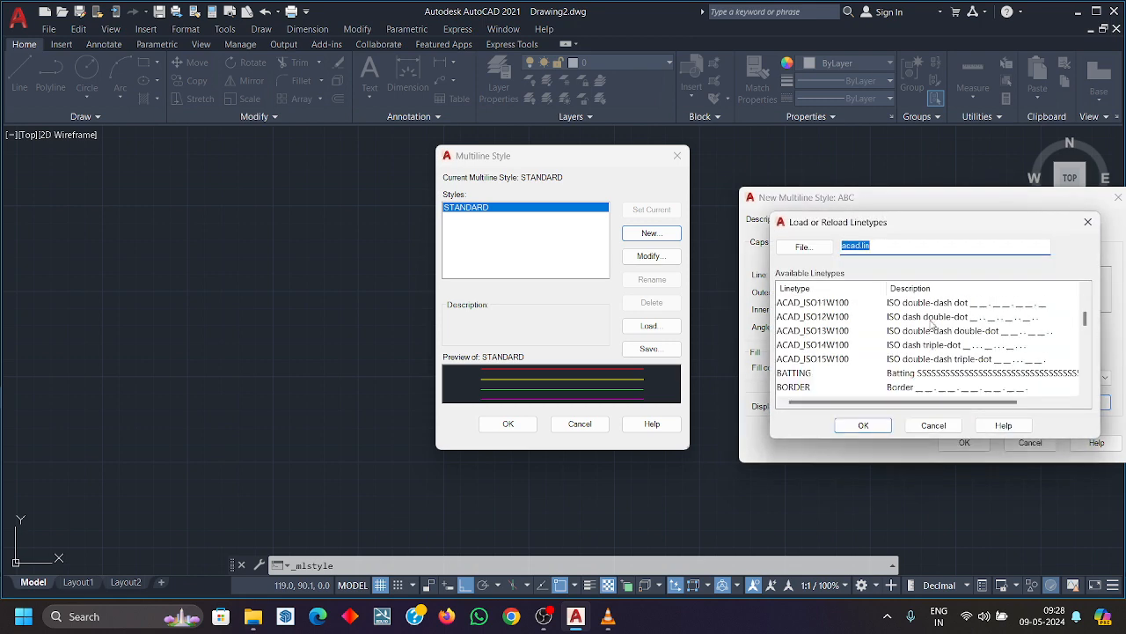
pyautogui.scroll(-2, 932, 324)
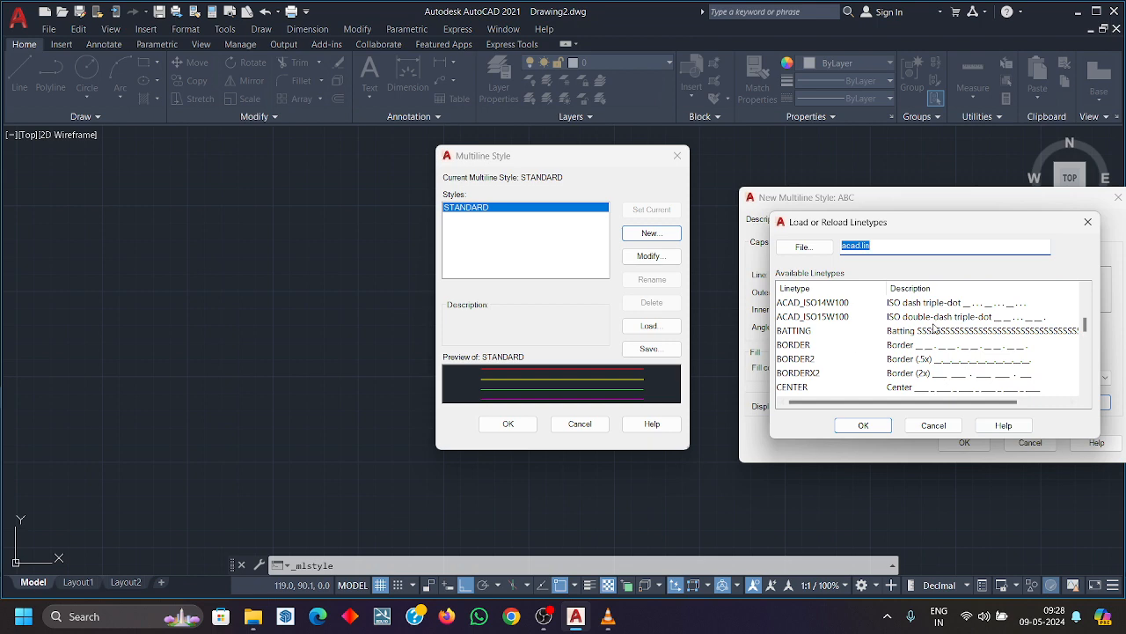
pyautogui.click(987, 332)
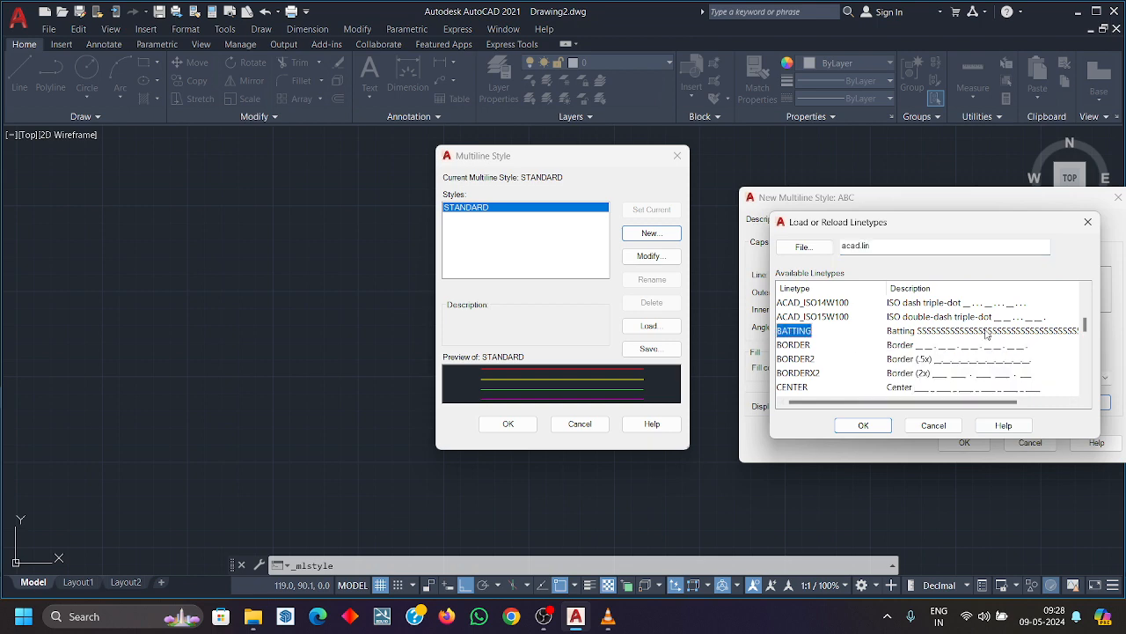
pyautogui.scroll(-8, 986, 334)
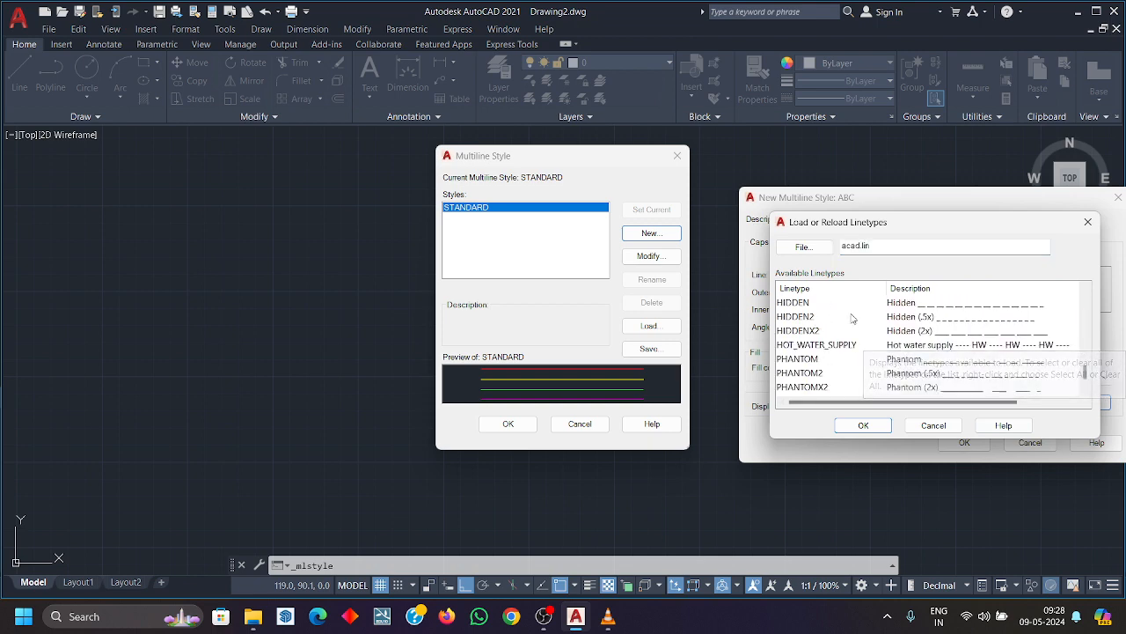
pyautogui.scroll(-1, 960, 387)
pyautogui.scroll(4, 959, 391)
pyautogui.scroll(10, 959, 387)
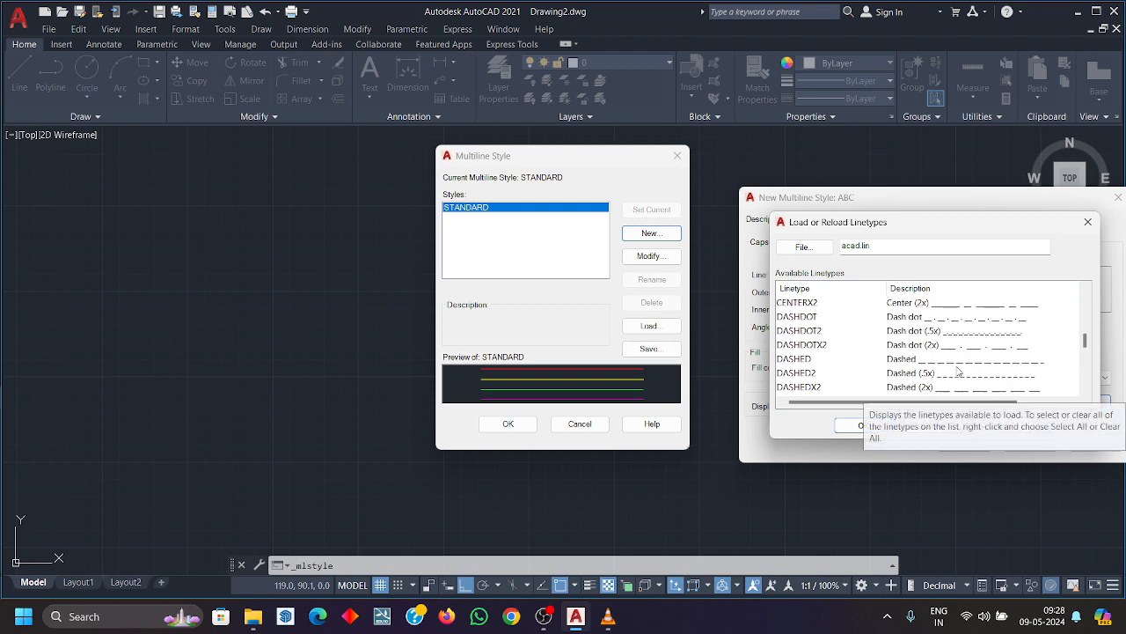
pyautogui.scroll(-7, 958, 374)
pyautogui.scroll(-6, 958, 371)
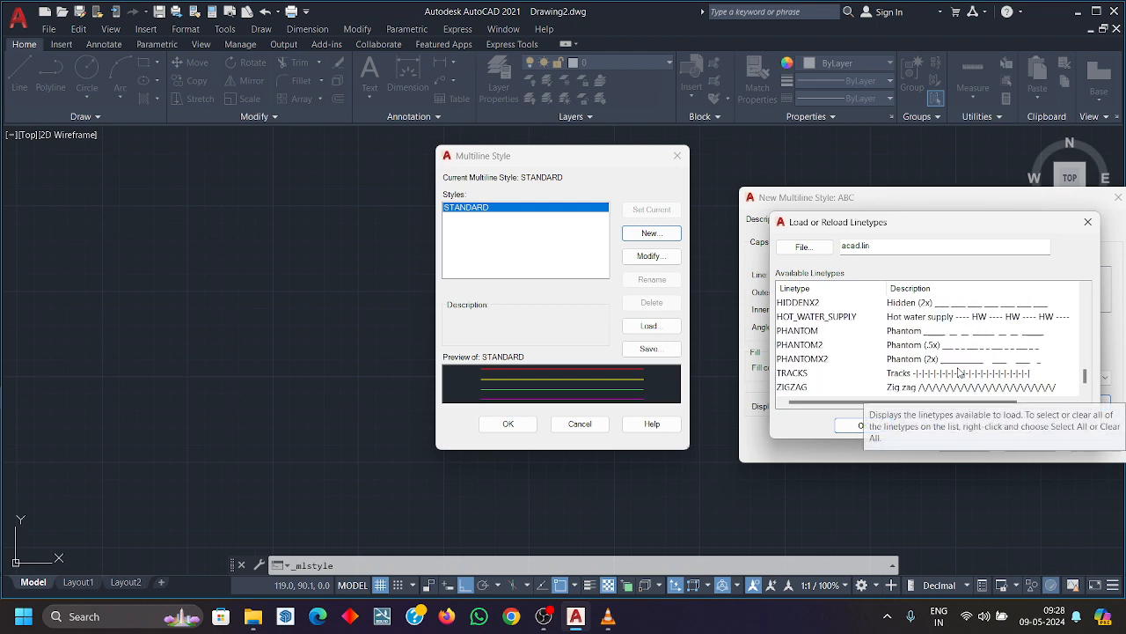
pyautogui.click(962, 390)
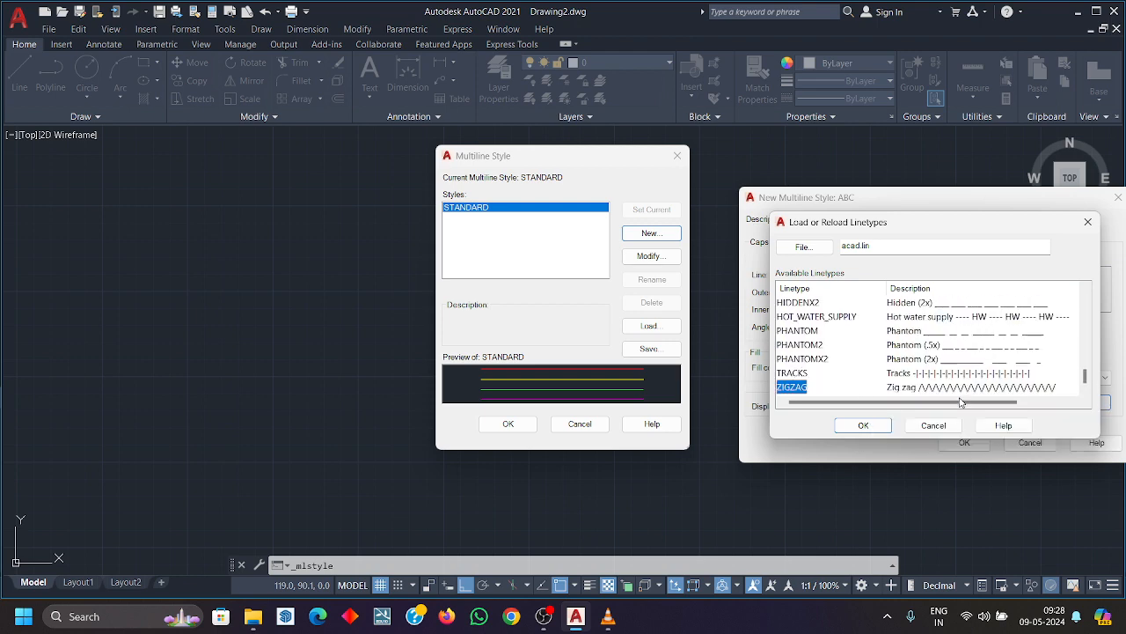
pyautogui.click(862, 426)
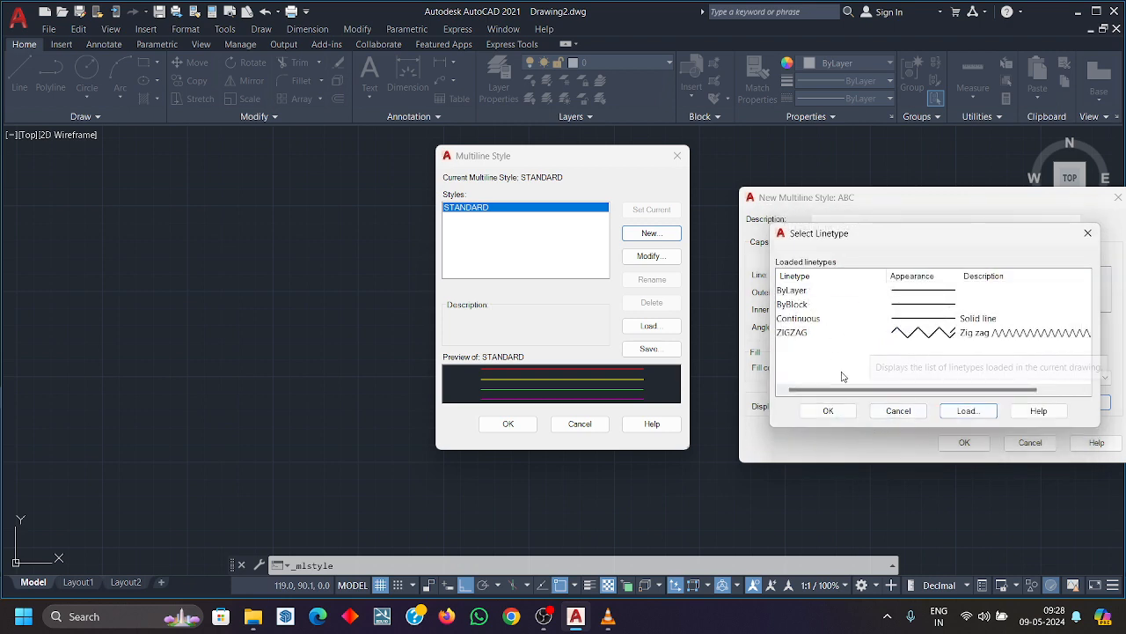
# Assign the ZIGZAG linetype to the green element at offset 0 and review the element list.
pyautogui.click(915, 338)
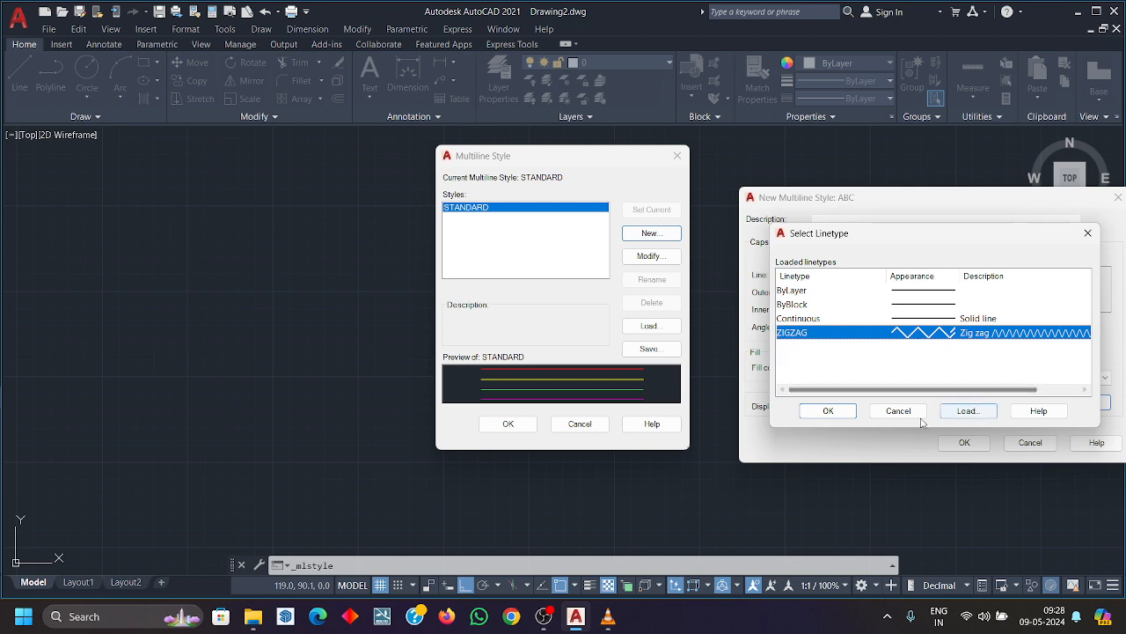
pyautogui.click(828, 411)
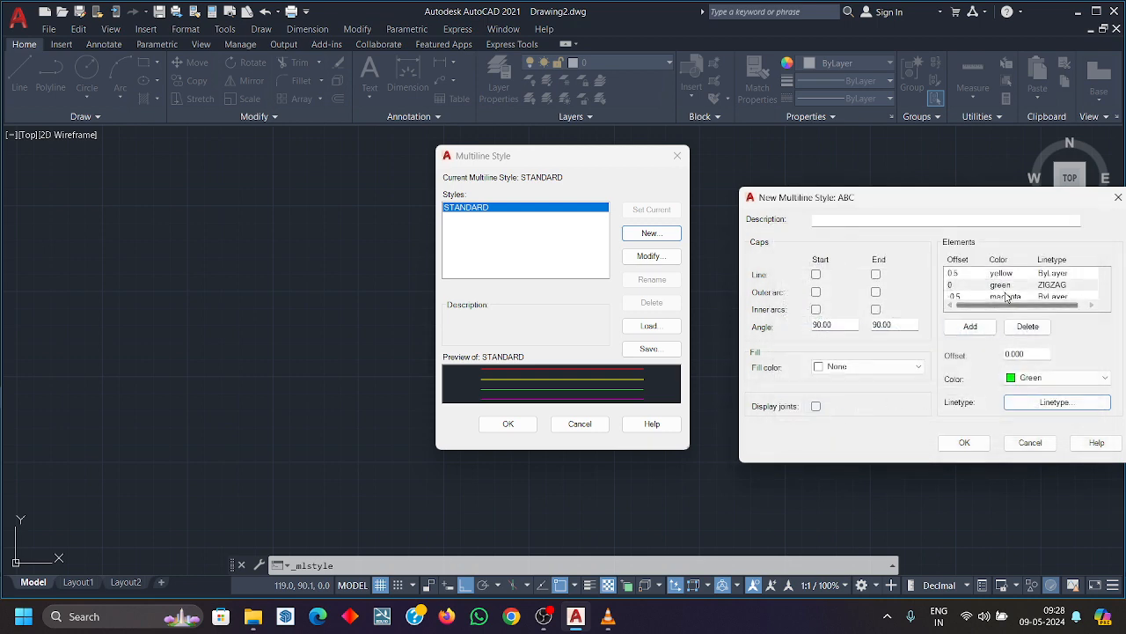
pyautogui.scroll(-1, 1056, 286)
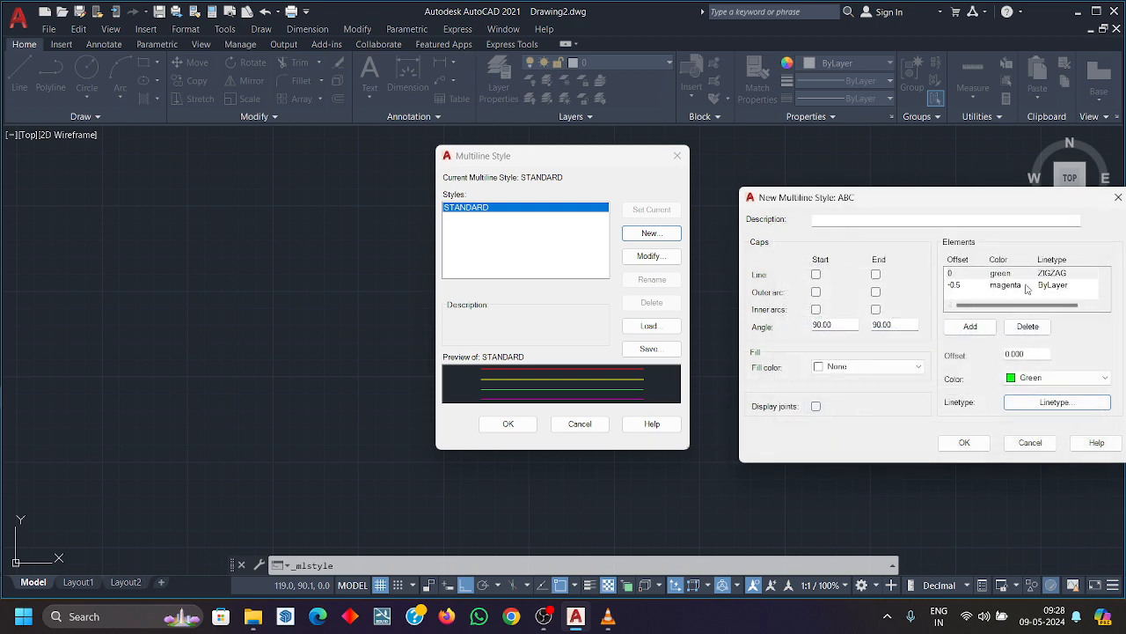
pyautogui.scroll(1, 1004, 284)
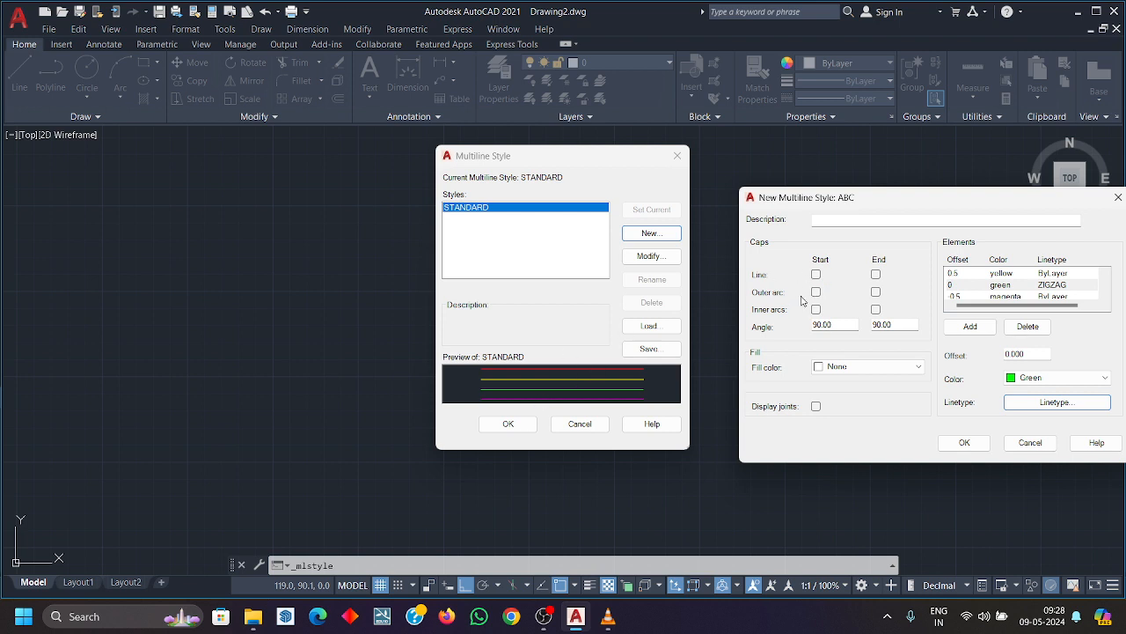
# Try line, outer arc and inner arc caps in turn at the start and end of the ABC style.
pyautogui.click(816, 273)
pyautogui.click(877, 274)
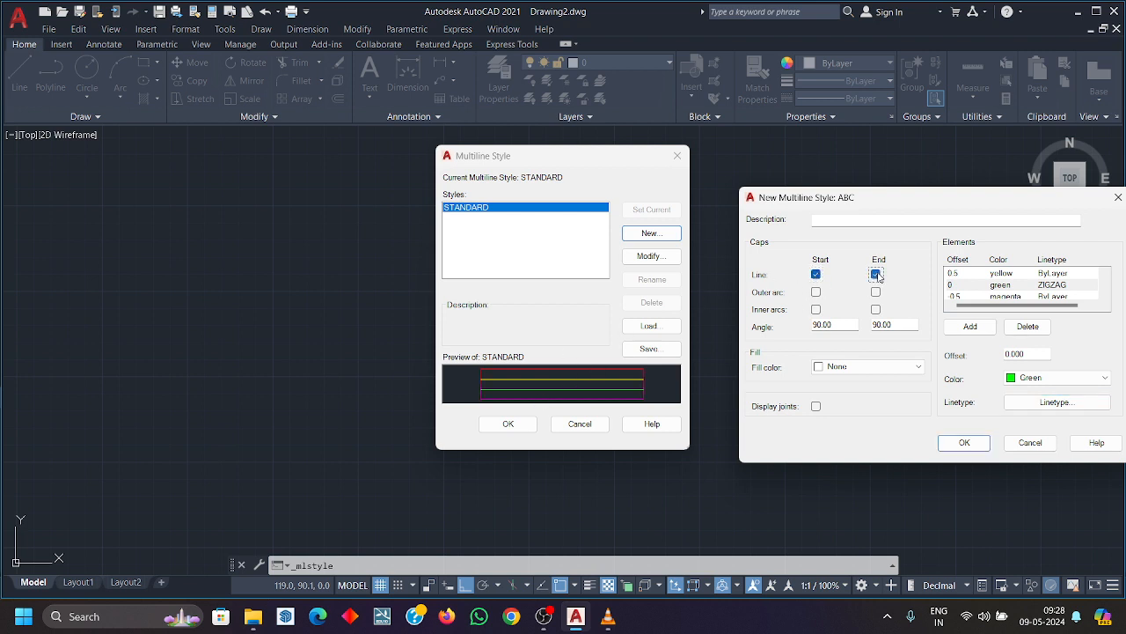
pyautogui.click(877, 275)
pyautogui.click(815, 293)
pyautogui.click(876, 292)
pyautogui.click(816, 292)
pyautogui.click(875, 292)
pyautogui.click(816, 310)
pyautogui.click(876, 310)
pyautogui.click(815, 310)
pyautogui.click(876, 310)
# Turn on line caps at the start and end of the ABC style and set the start angle to 45.
pyautogui.click(816, 275)
pyautogui.click(876, 274)
pyautogui.moveTo(843, 322); pyautogui.dragTo(788, 332)
pyautogui.write('45')
pyautogui.press('Return')
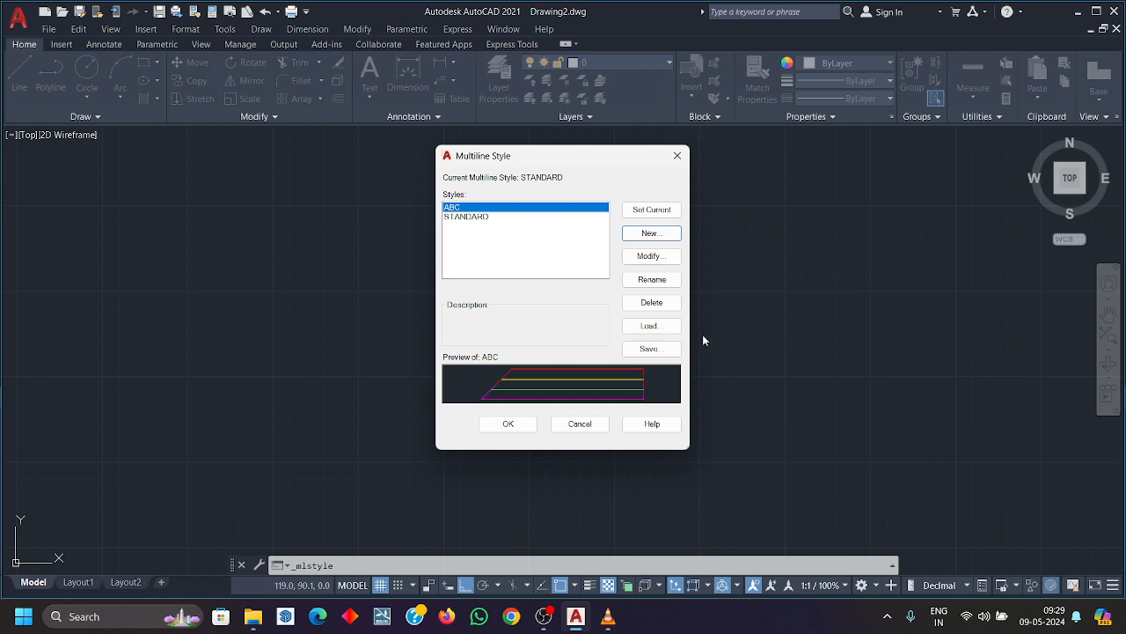
# Modify the ABC style's start cap angle to 90, leave the fill color at None, and close the multiline style manager.
pyautogui.click(658, 256)
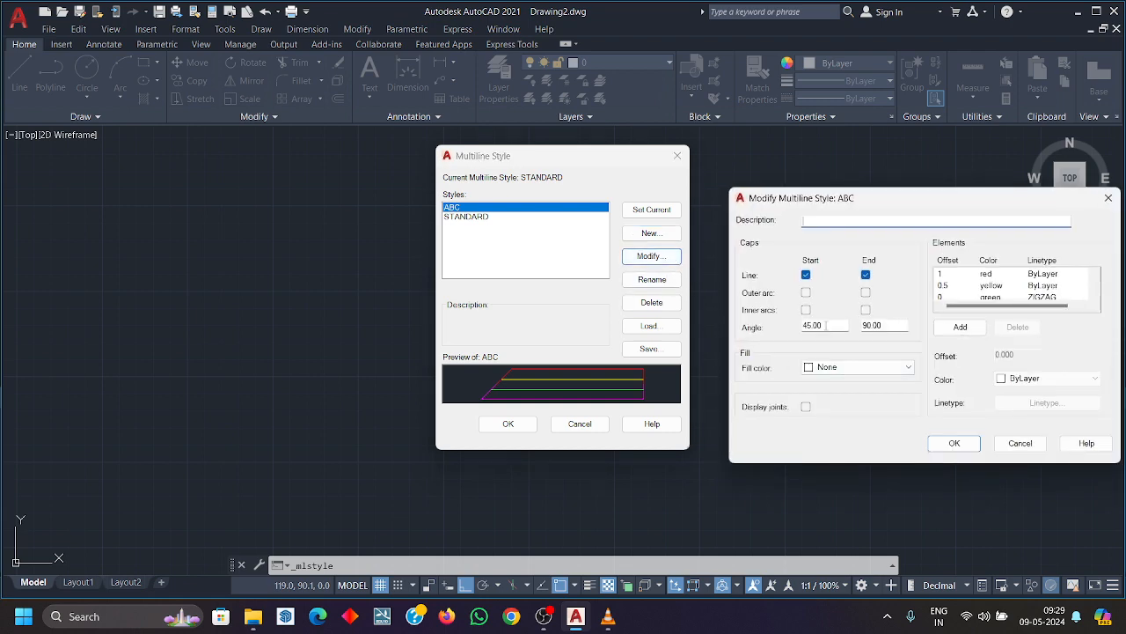
pyautogui.moveTo(835, 327); pyautogui.dragTo(790, 330)
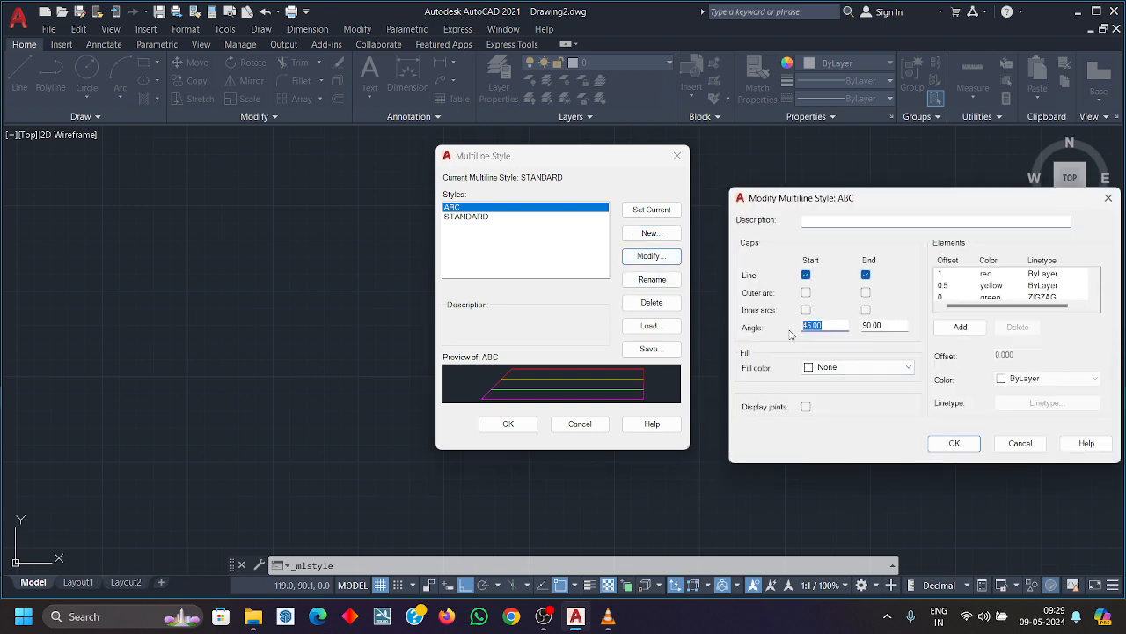
pyautogui.write('90')
pyautogui.click(868, 368)
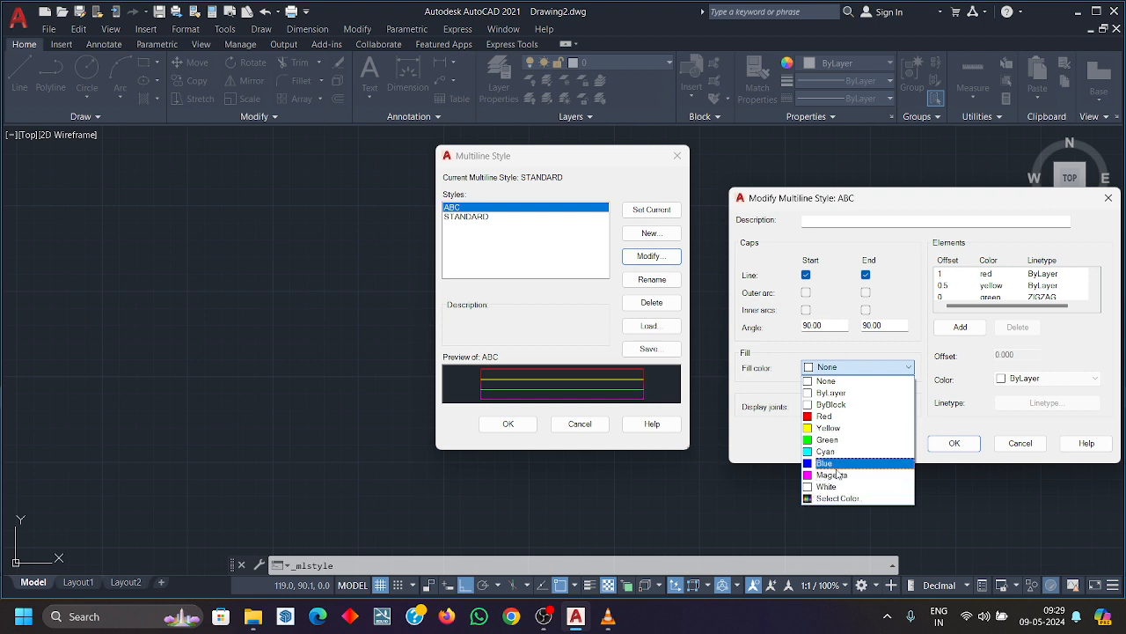
pyautogui.click(873, 368)
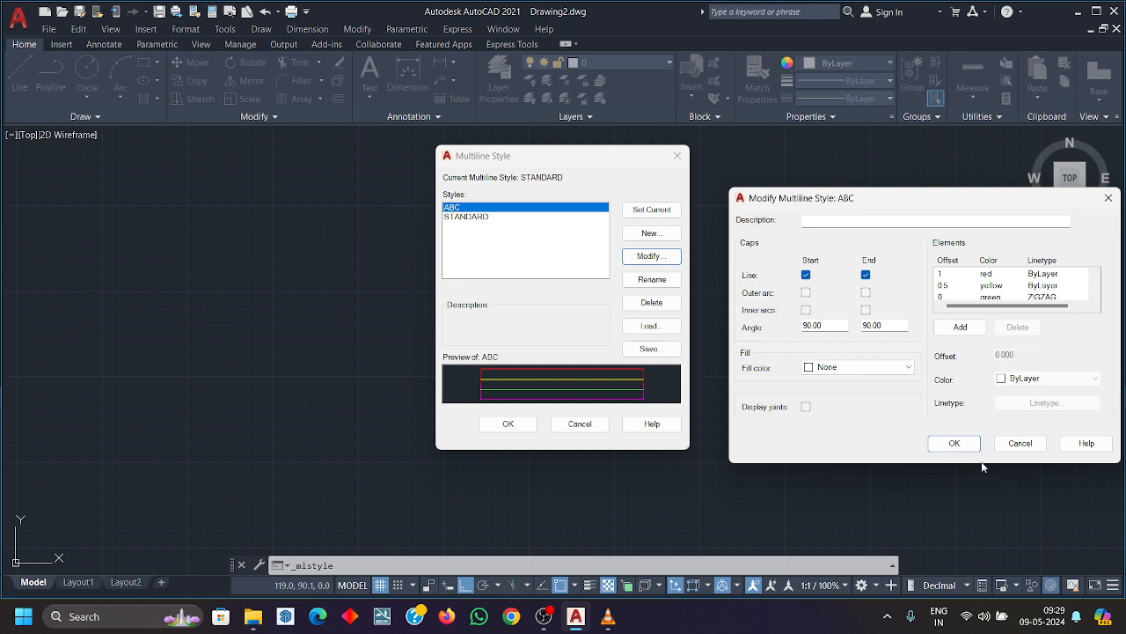
pyautogui.click(955, 443)
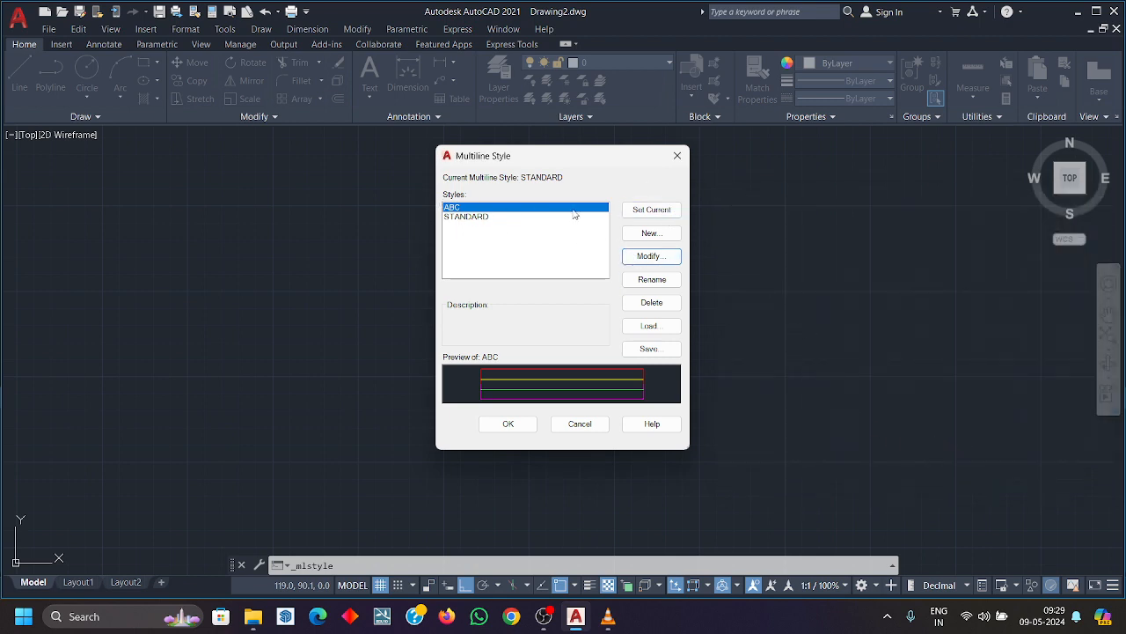
pyautogui.click(678, 155)
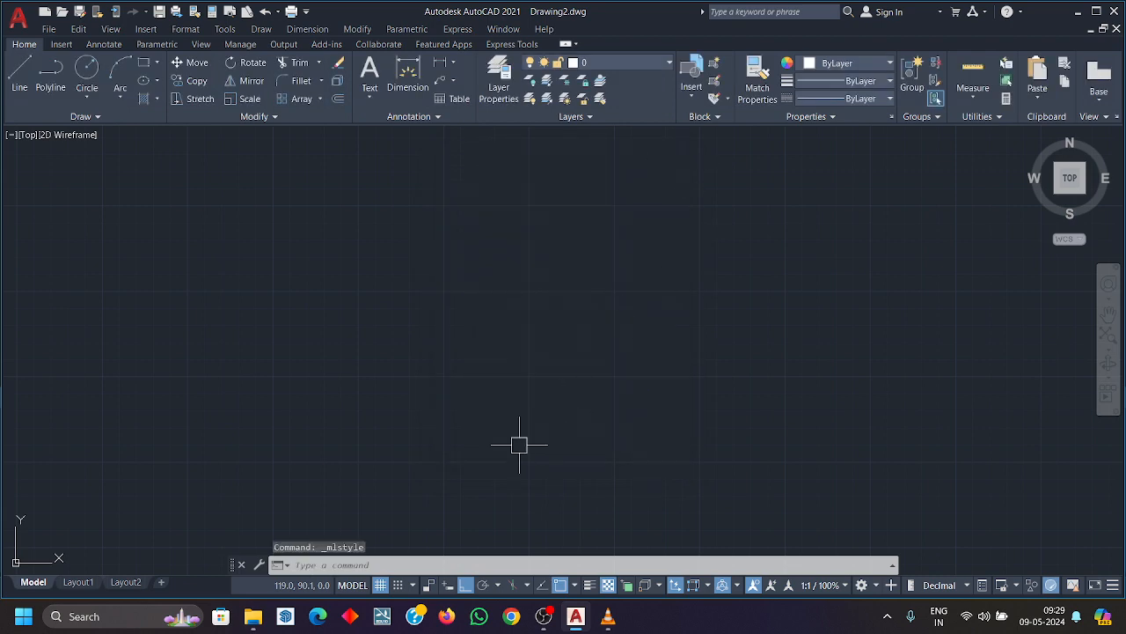
# Try to start a multiline with the abc style by name and dismiss the style file dialog.
pyautogui.write('ml')
pyautogui.press('Return')
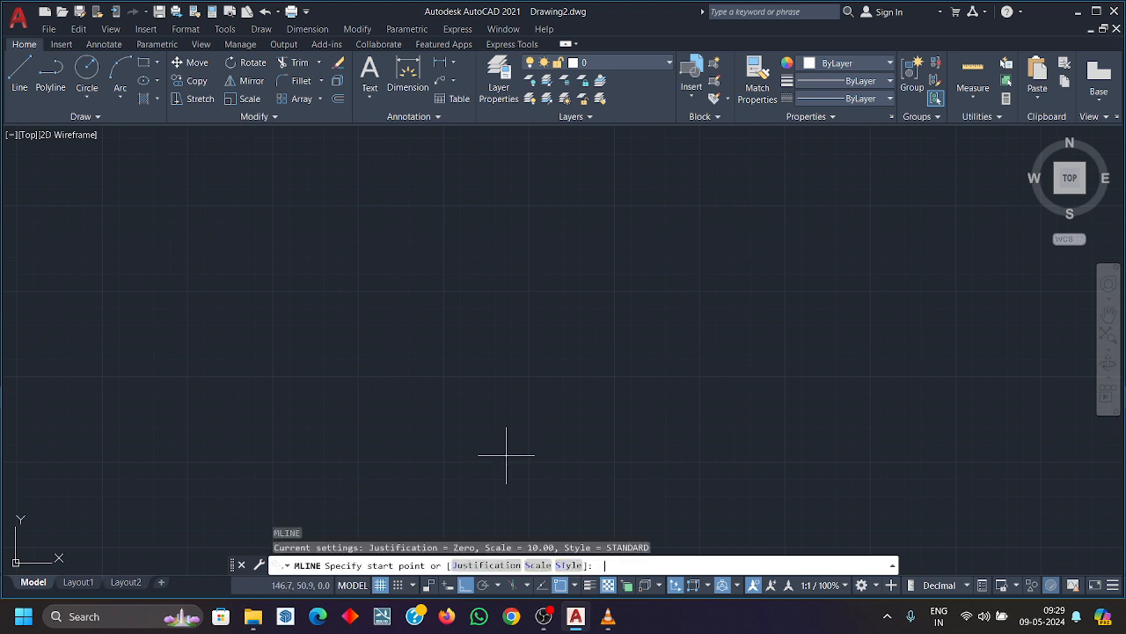
pyautogui.click(570, 565)
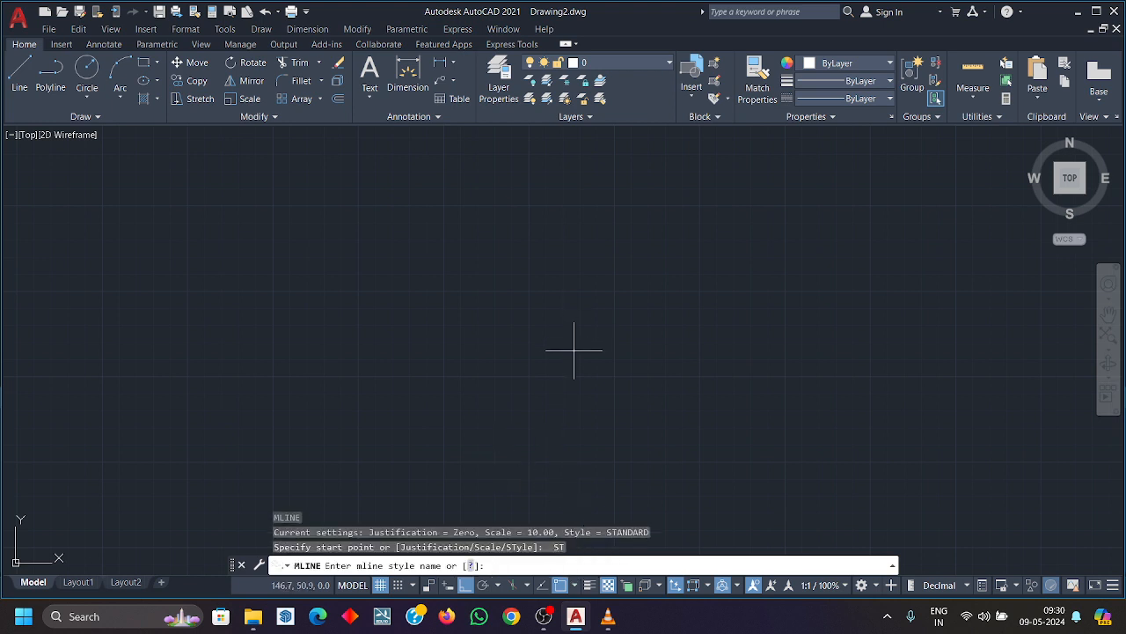
pyautogui.write('abc')
pyautogui.press('Return')
pyautogui.click(802, 126)
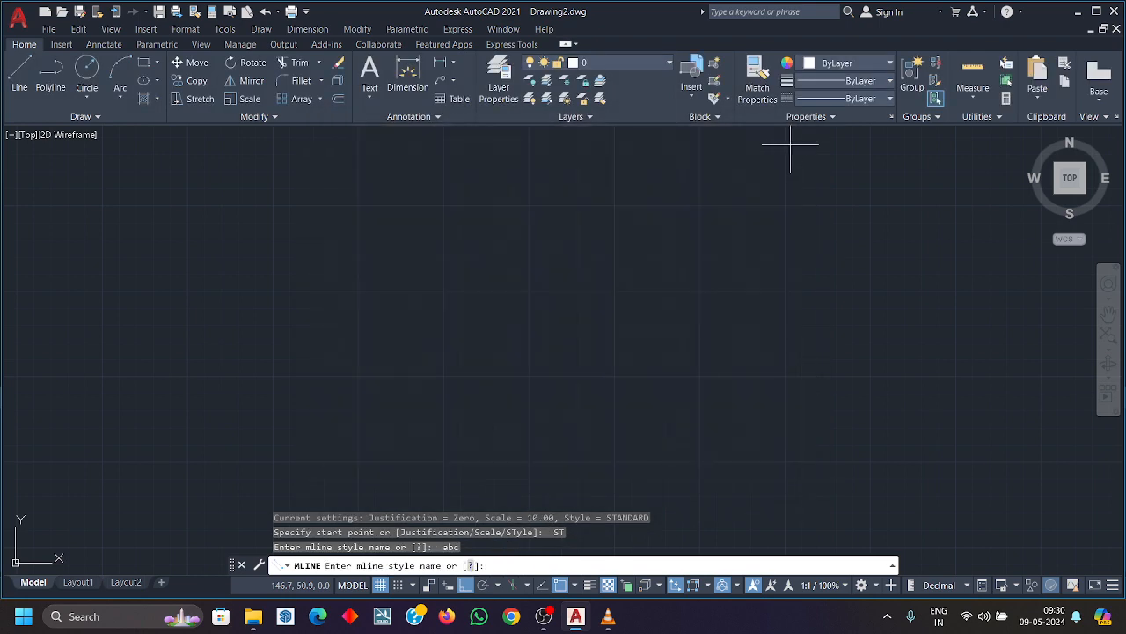
# Try to load the abc multiline style from acad.mln and cancel the multiline command.
pyautogui.write('ab')
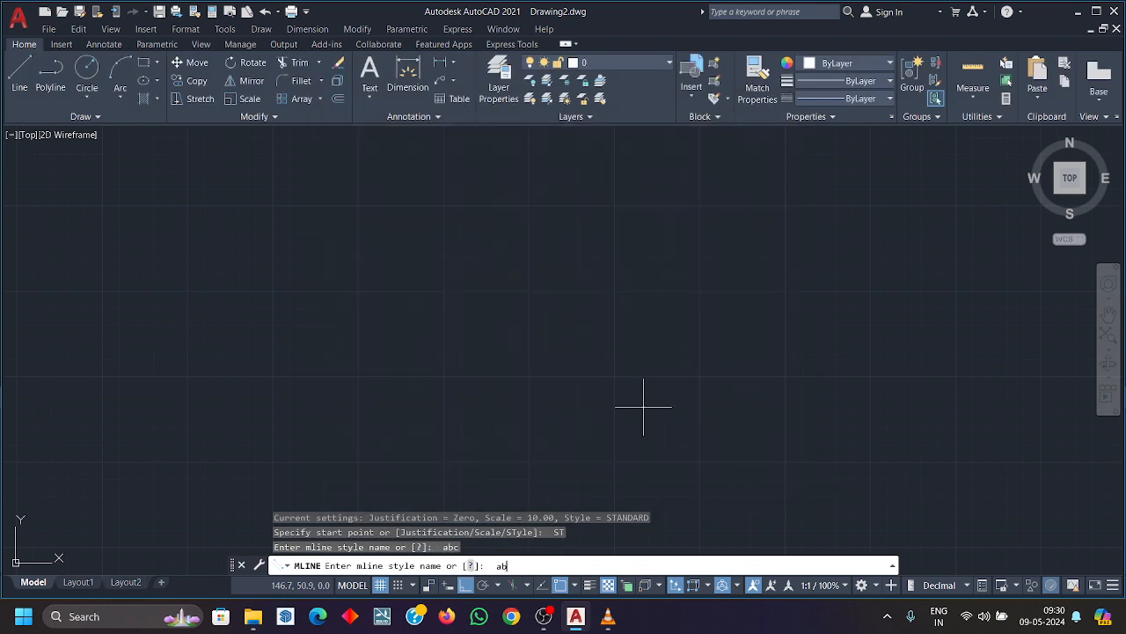
pyautogui.write('c')
pyautogui.press('Return')
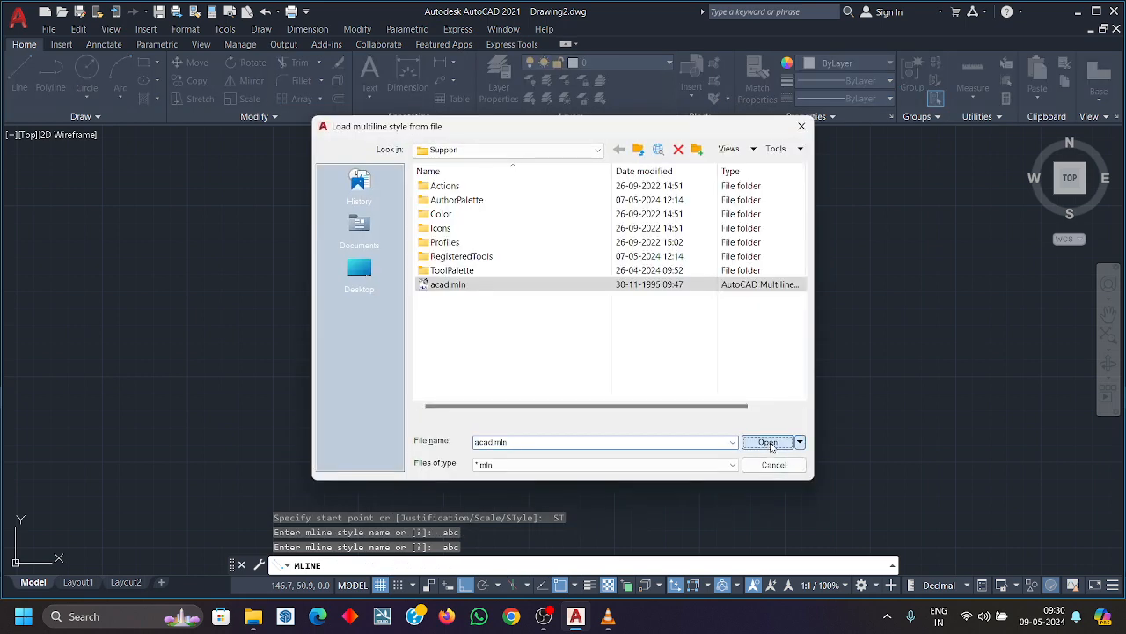
pyautogui.click(768, 441)
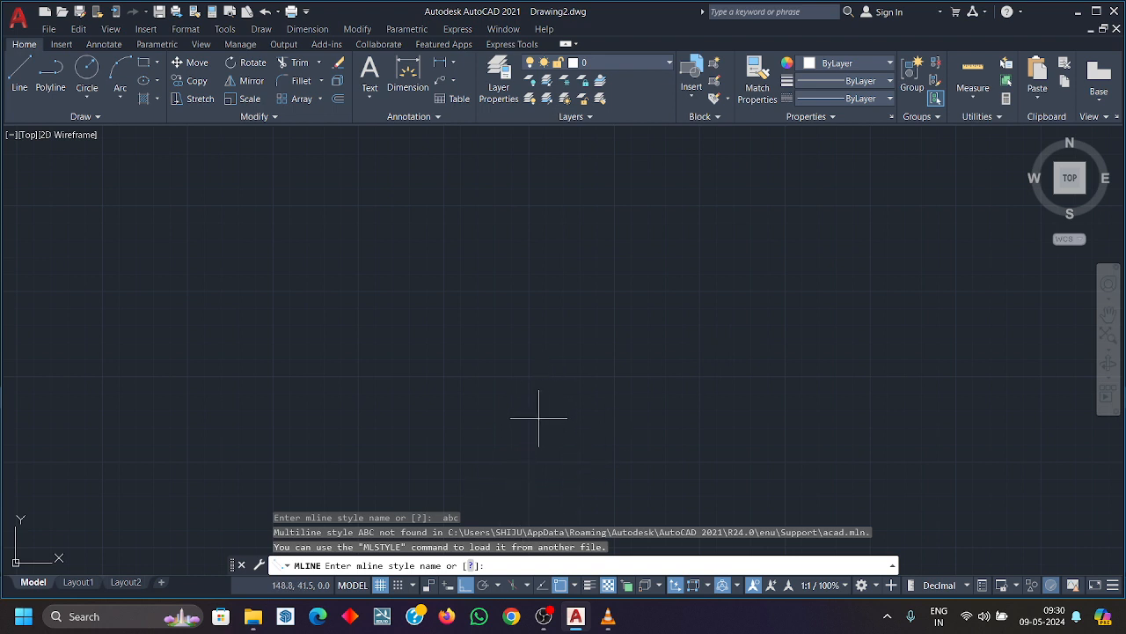
pyautogui.press('Return')
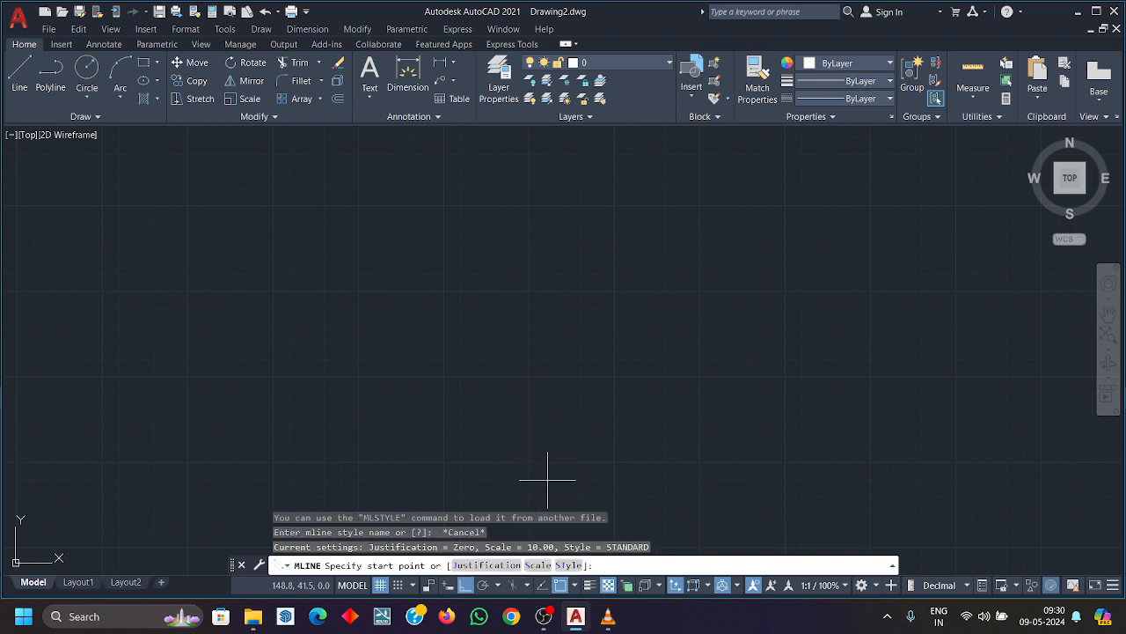
pyautogui.press('Escape')
pyautogui.press('Escape')
# Open the STANDARD multiline style for modification and add elements at offsets 1 and 0.
pyautogui.write('MLs')
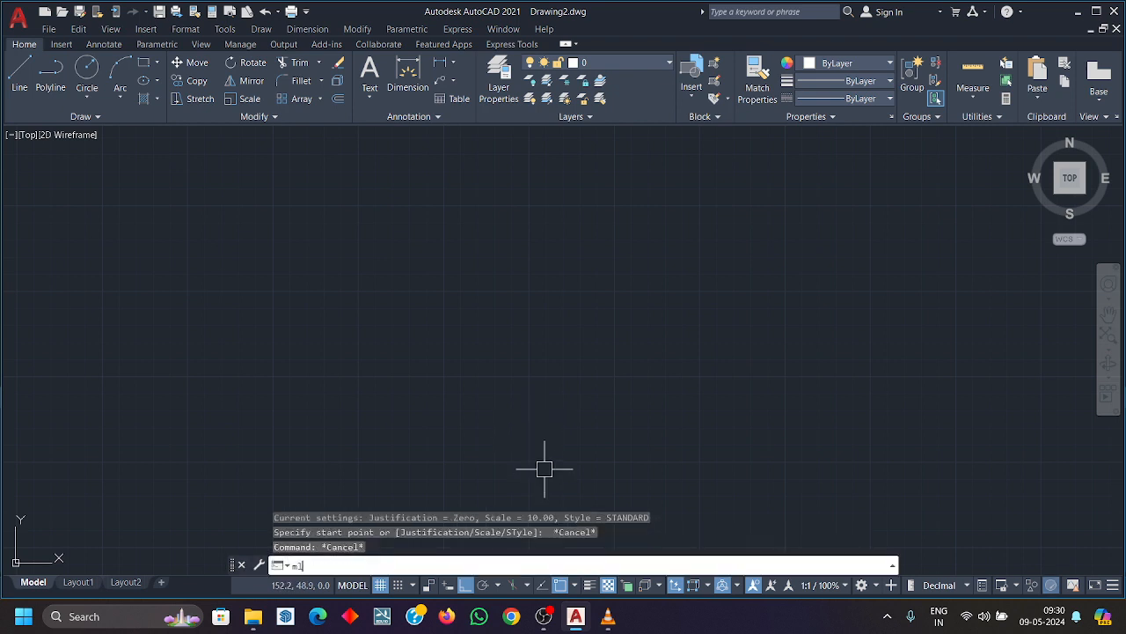
pyautogui.write('tyle')
pyautogui.press('Return')
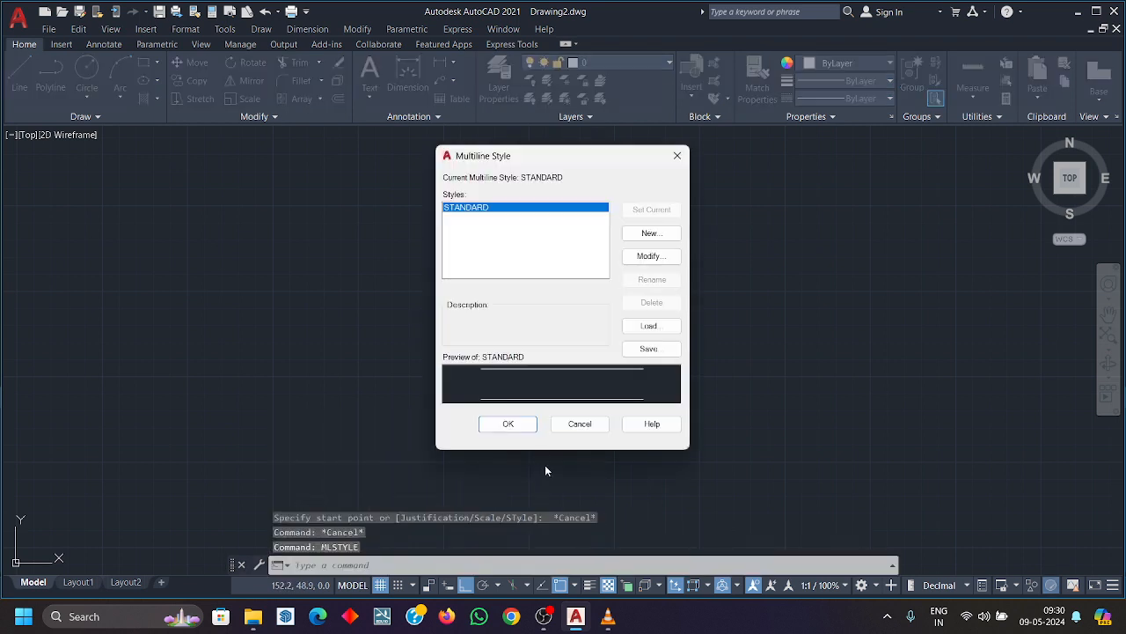
pyautogui.click(649, 256)
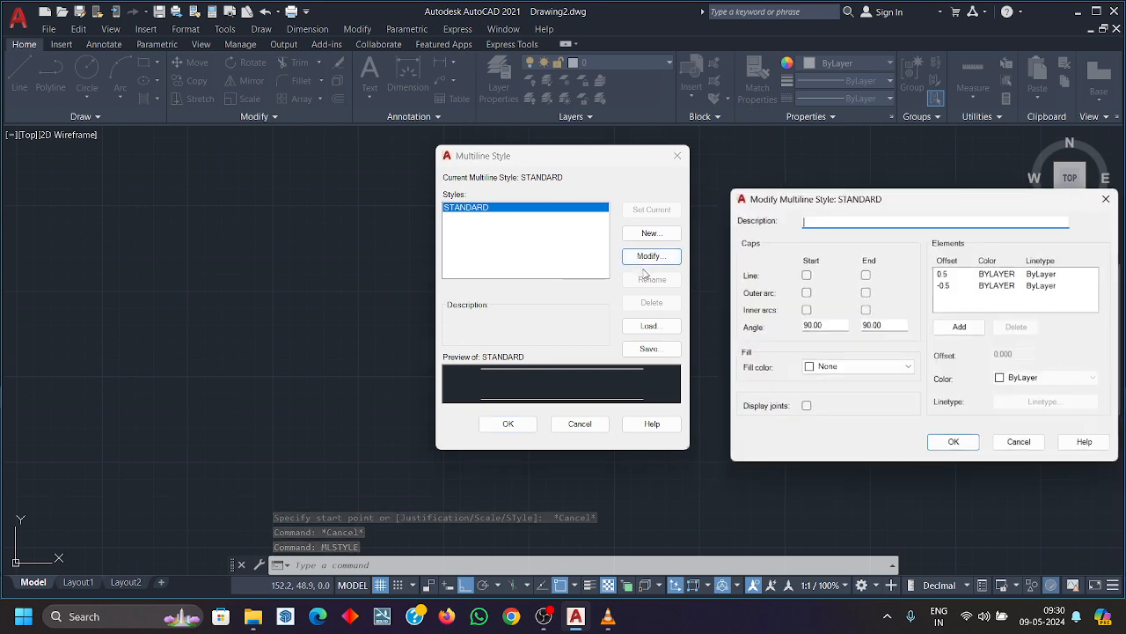
pyautogui.click(960, 326)
pyautogui.click(1027, 353)
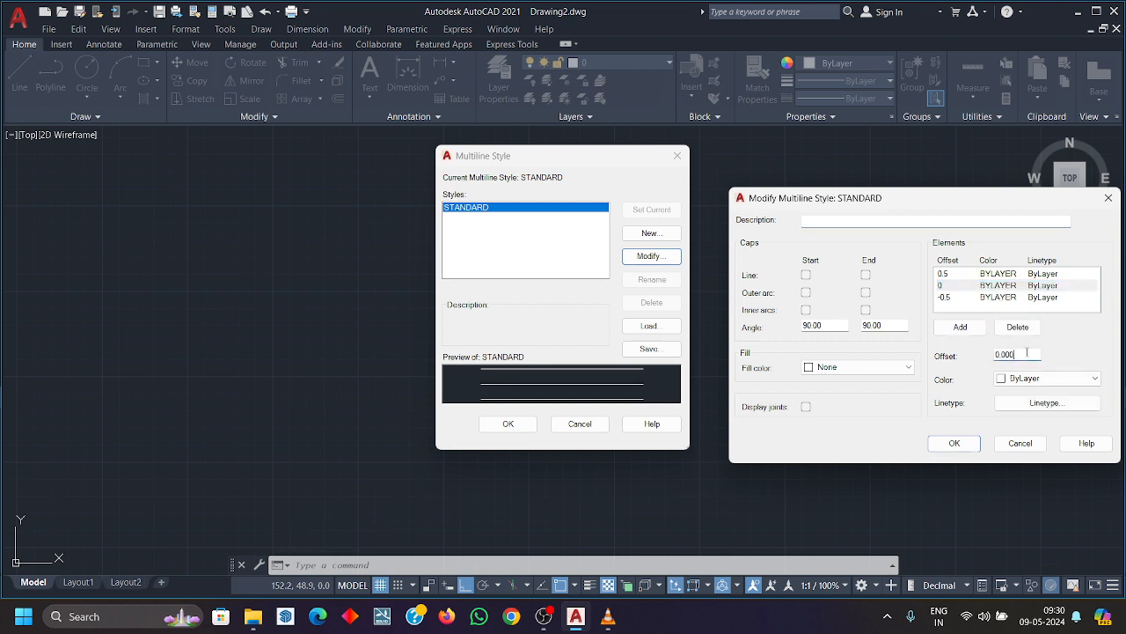
pyautogui.write('1')
pyautogui.click(960, 327)
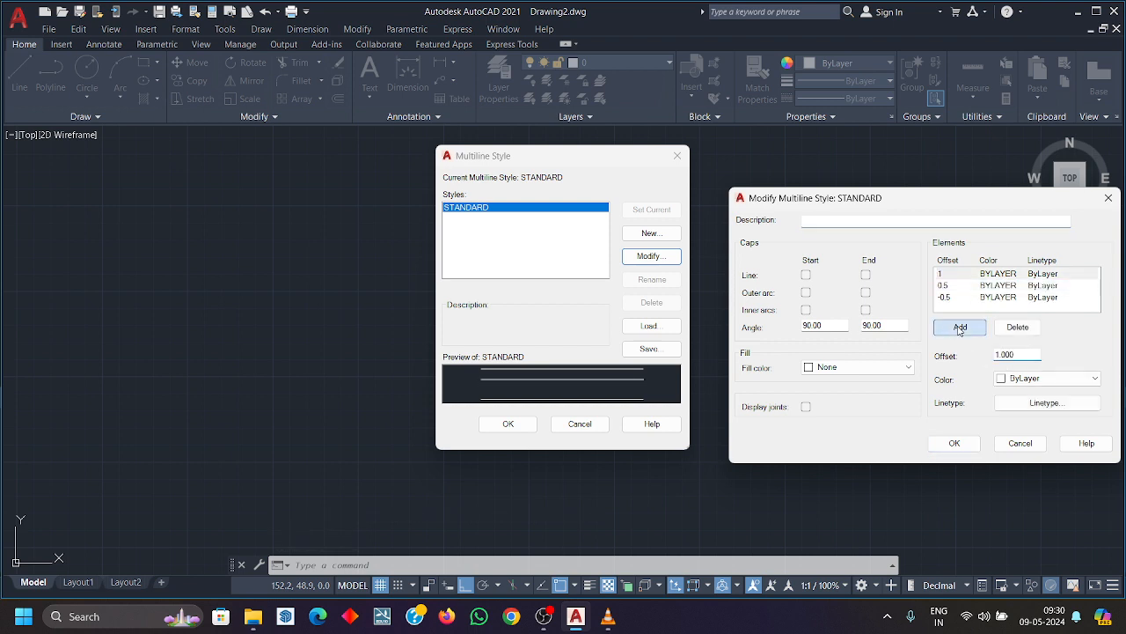
# Color the STANDARD style's offset 1 element Red and its offset 0.5 element Yellow.
pyautogui.click(995, 275)
pyautogui.click(1021, 379)
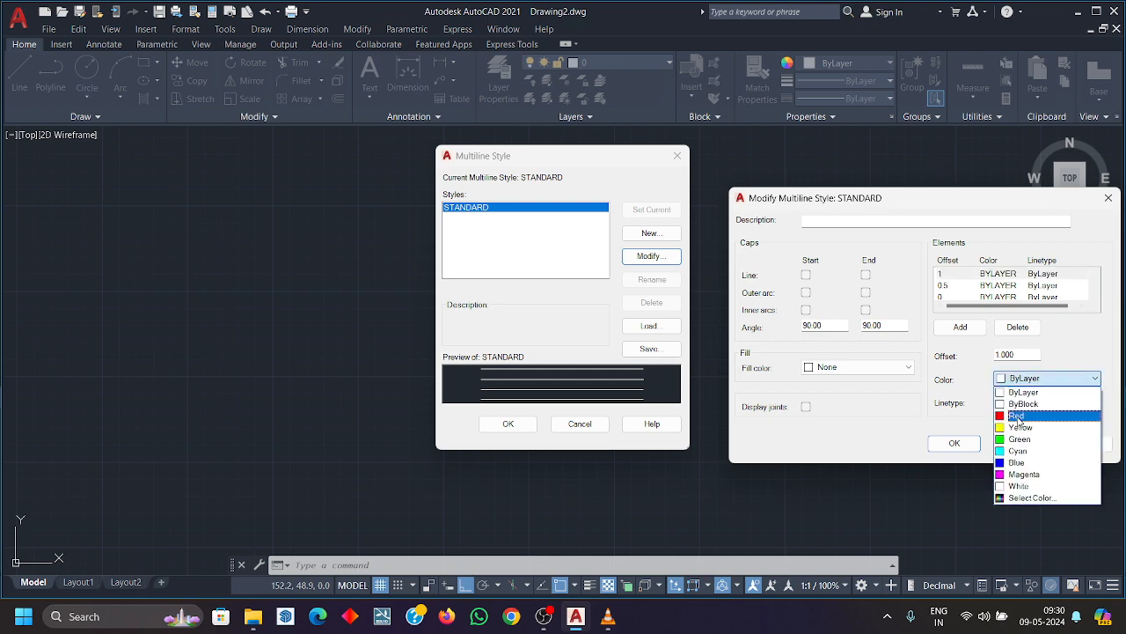
pyautogui.click(1018, 407)
pyautogui.click(993, 286)
pyautogui.click(1025, 380)
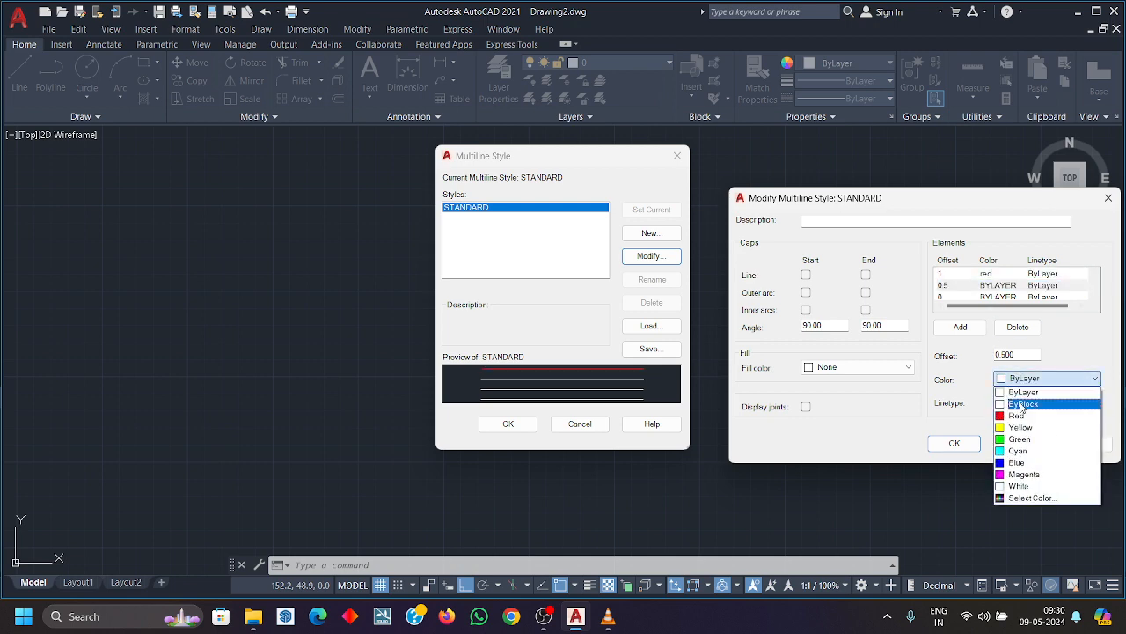
pyautogui.click(1021, 419)
# Color the STANDARD style's elements at offsets 0 and -0.5 Green.
pyautogui.click(1004, 297)
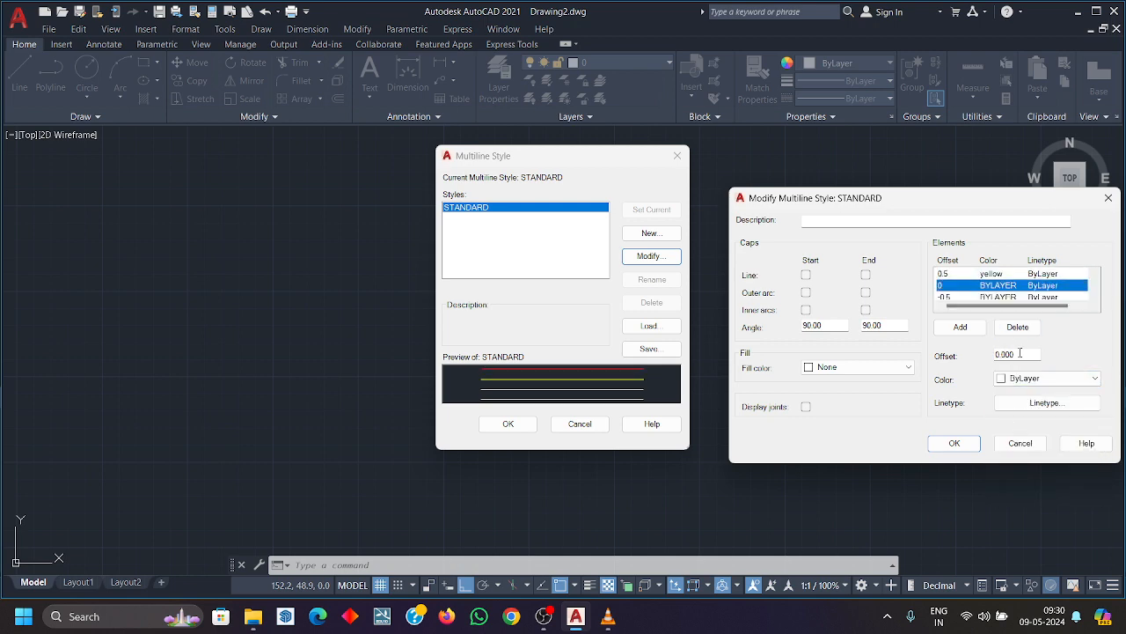
pyautogui.click(1025, 379)
pyautogui.click(1021, 439)
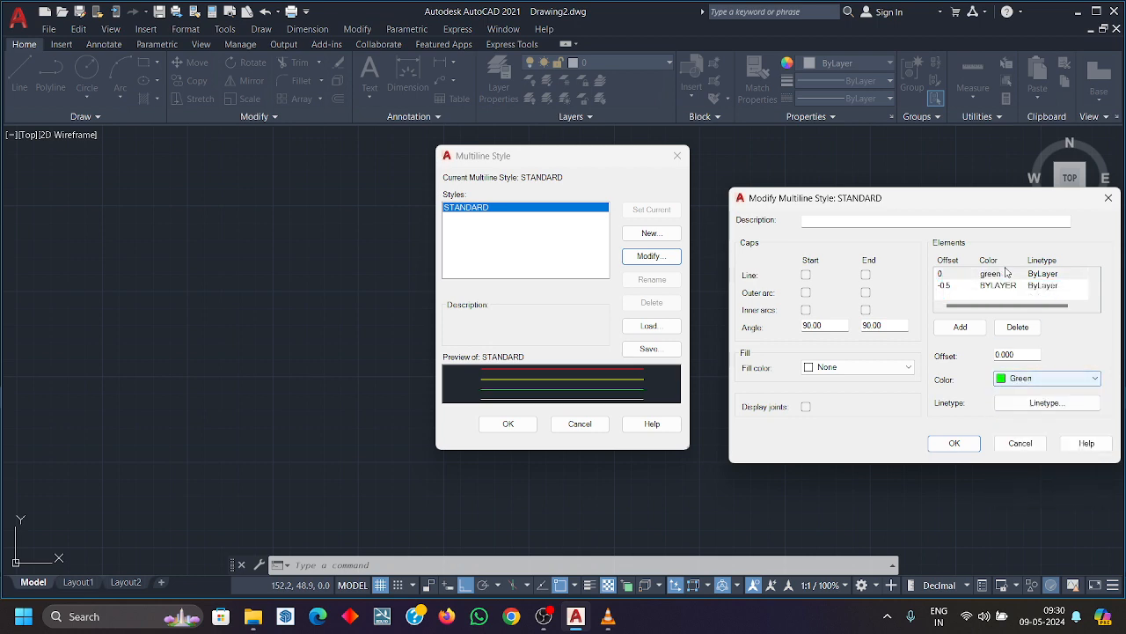
pyautogui.click(1004, 285)
pyautogui.click(1028, 379)
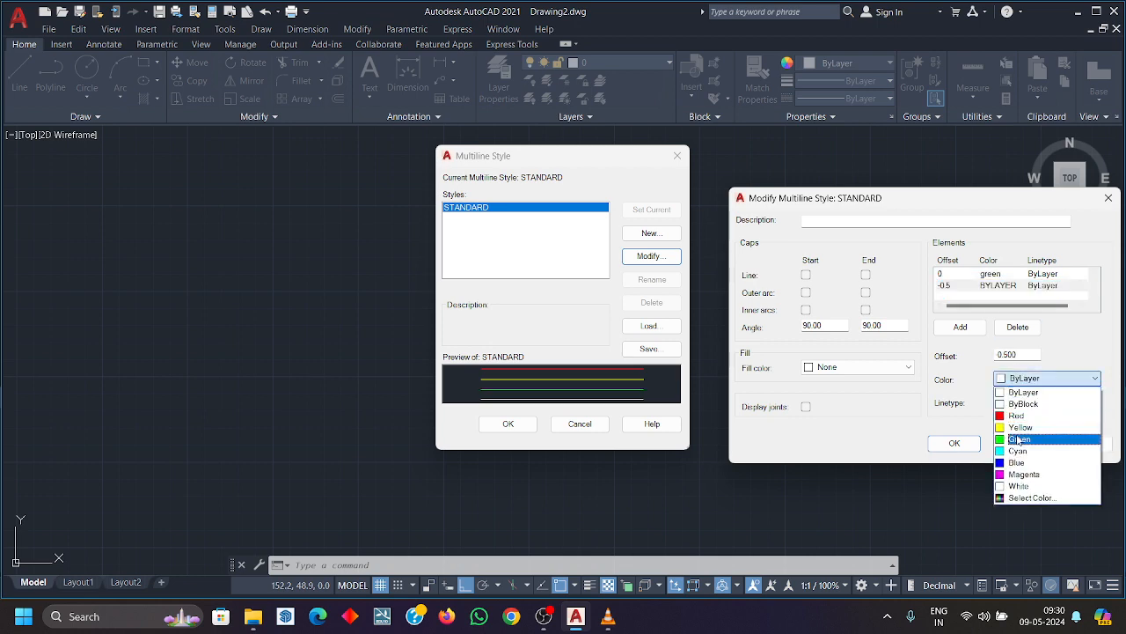
pyautogui.click(1019, 441)
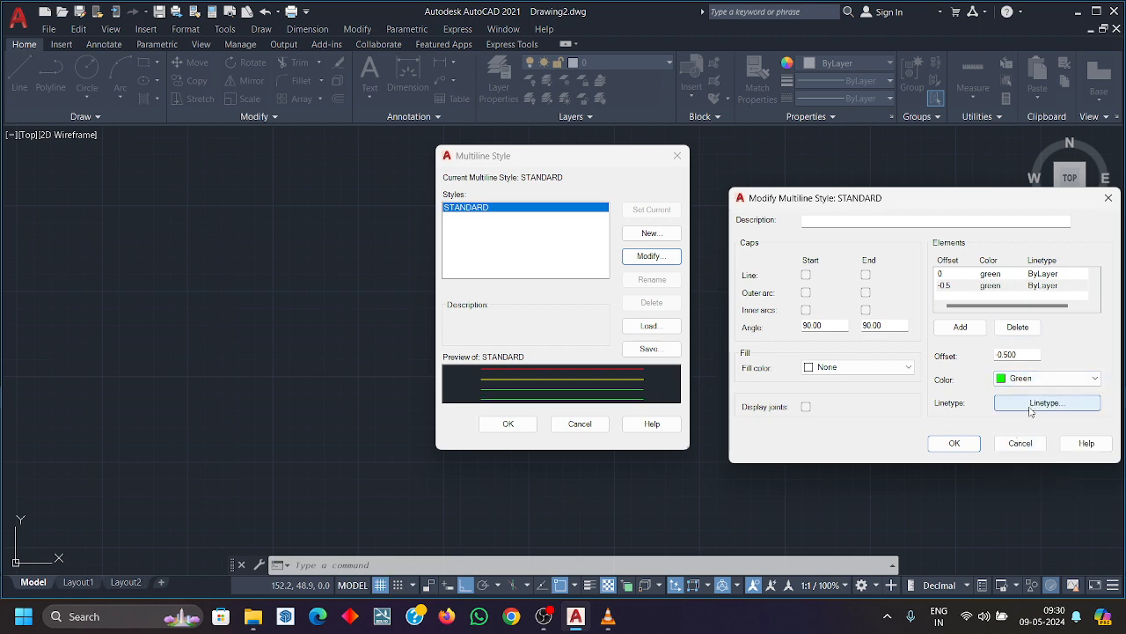
# Load the ZIGZAG linetype and assign it to the STANDARD style's offset 0 element.
pyautogui.click(1000, 284)
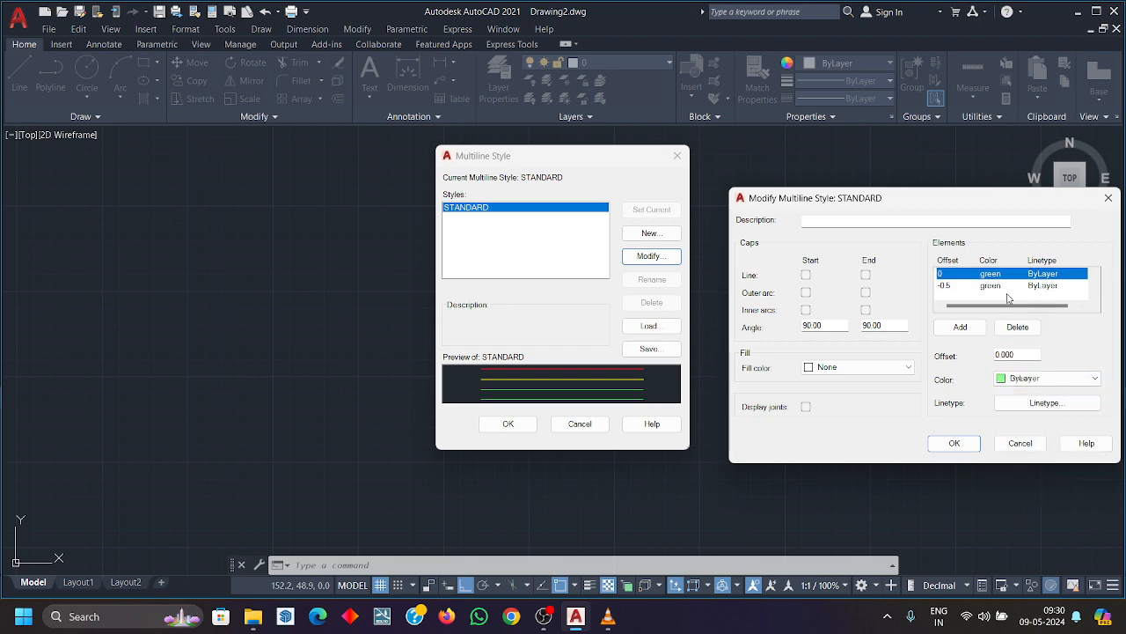
pyautogui.click(1045, 402)
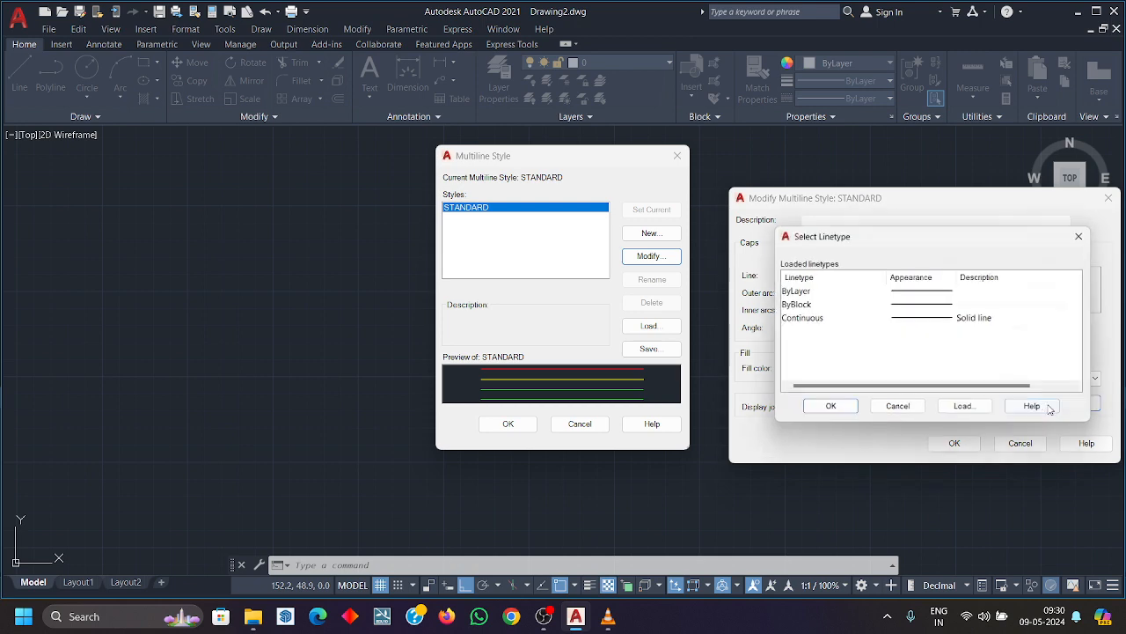
pyautogui.click(967, 410)
pyautogui.scroll(-9, 969, 364)
pyautogui.scroll(-4, 969, 364)
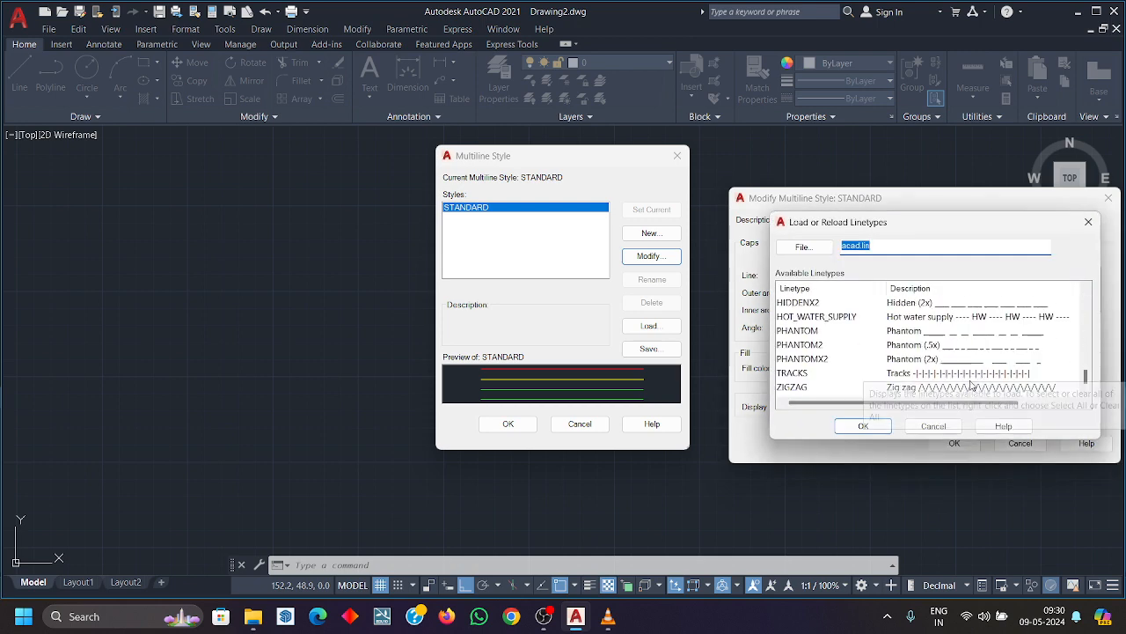
pyautogui.click(974, 386)
pyautogui.click(864, 425)
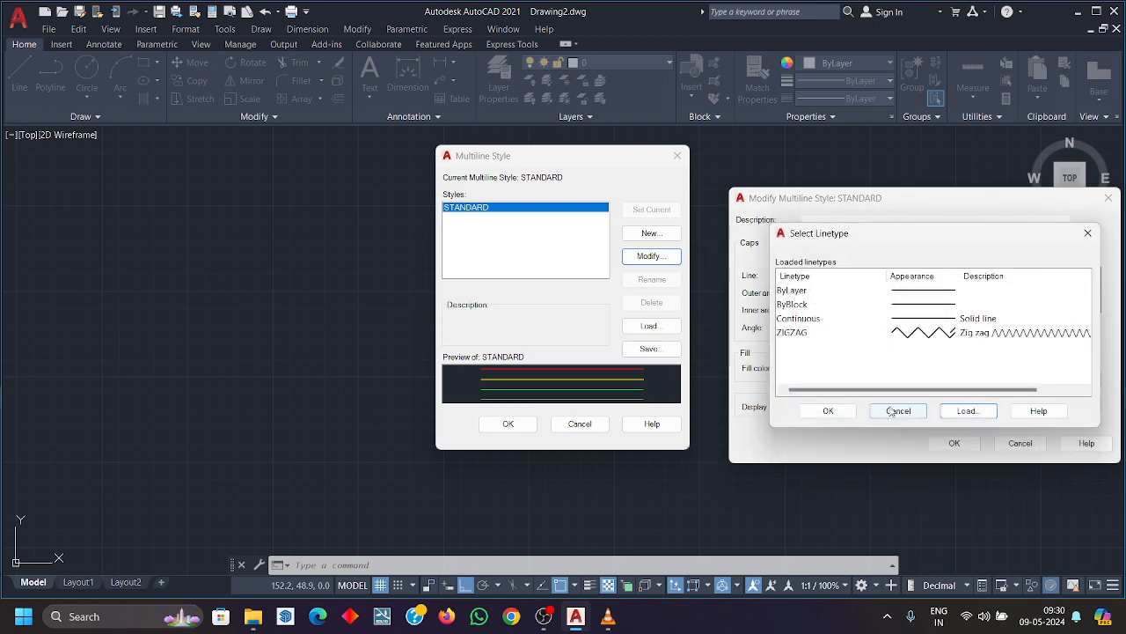
pyautogui.click(998, 336)
pyautogui.click(829, 411)
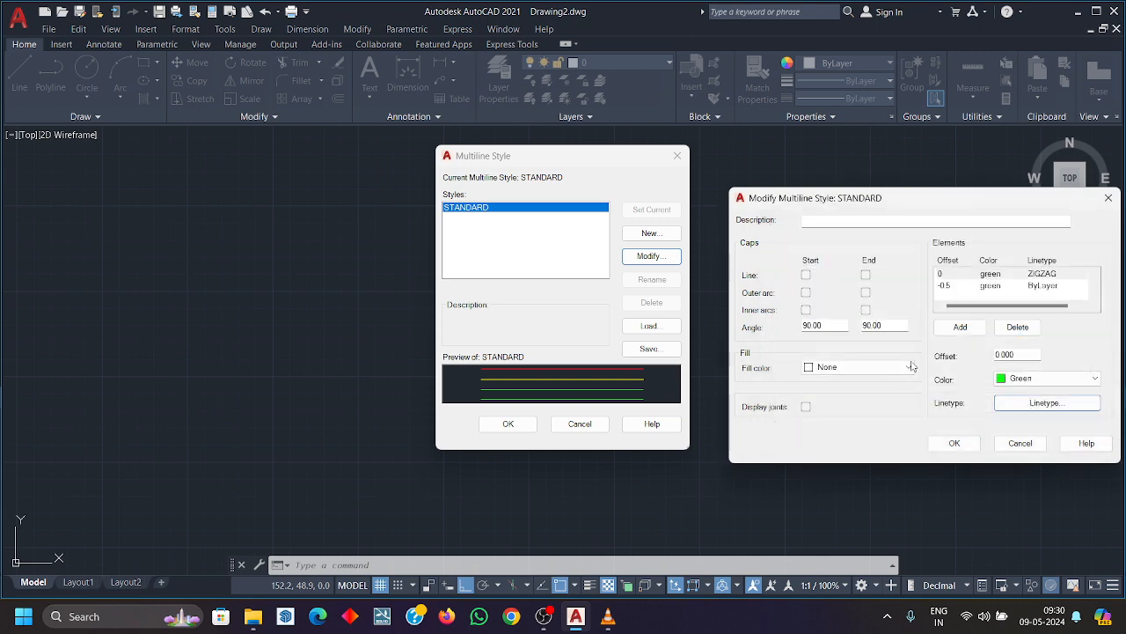
# Turn on start and end line caps, color the offset 0 element Cyan, and cancel the STANDARD style changes in the style manager.
pyautogui.click(807, 275)
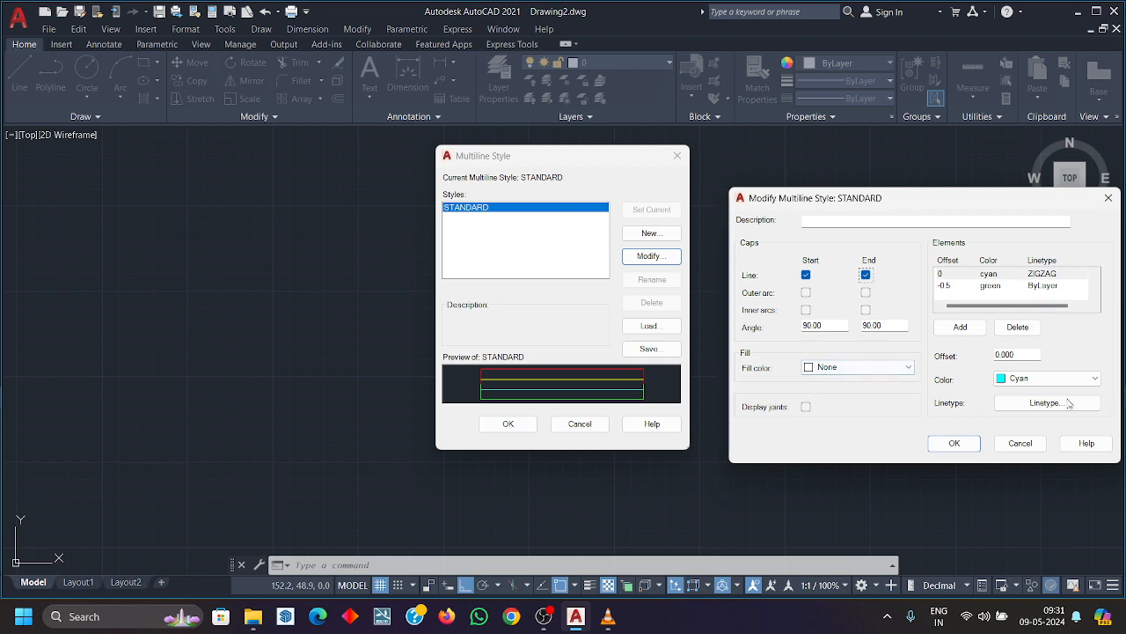
pyautogui.click(955, 443)
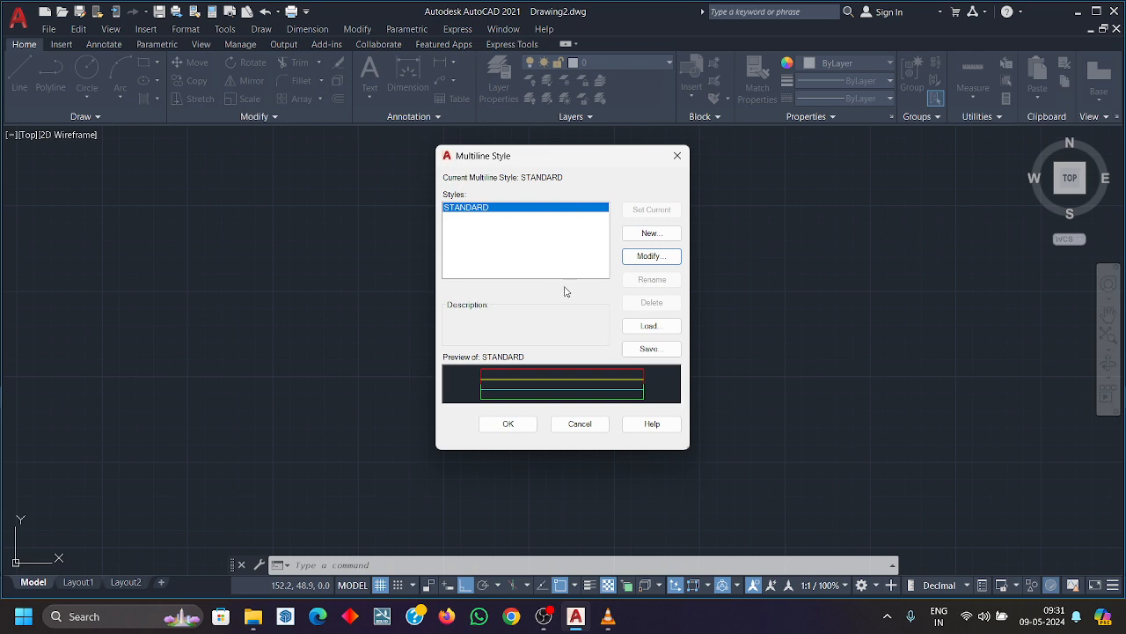
pyautogui.click(580, 424)
# Create a new multiline style named abc in the multiline style manager.
pyautogui.write('m')
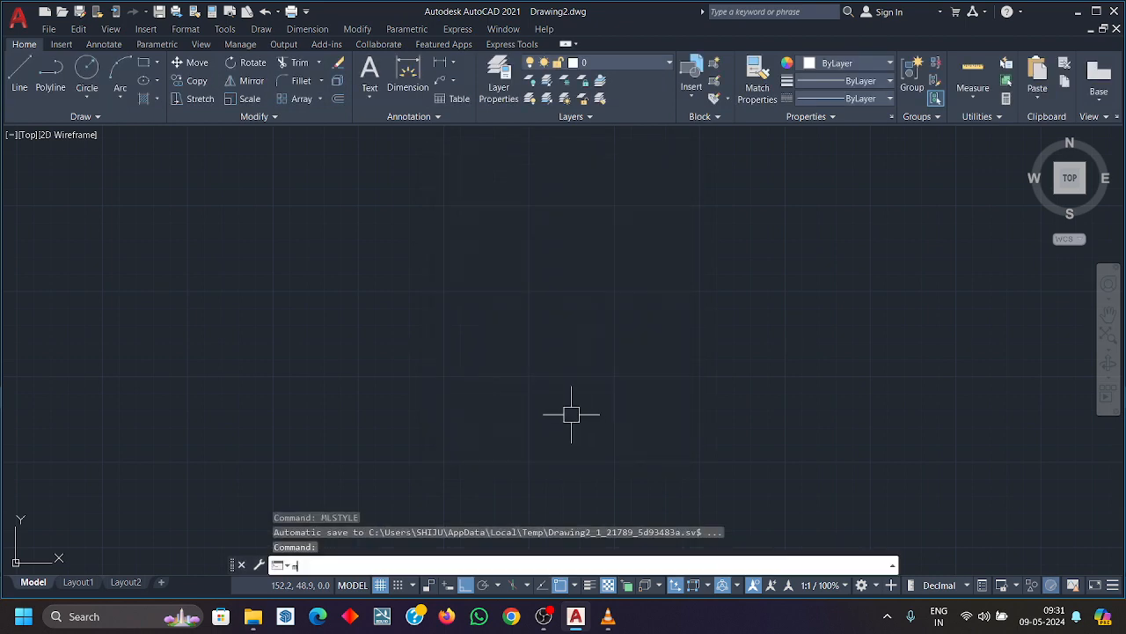
pyautogui.write('lst')
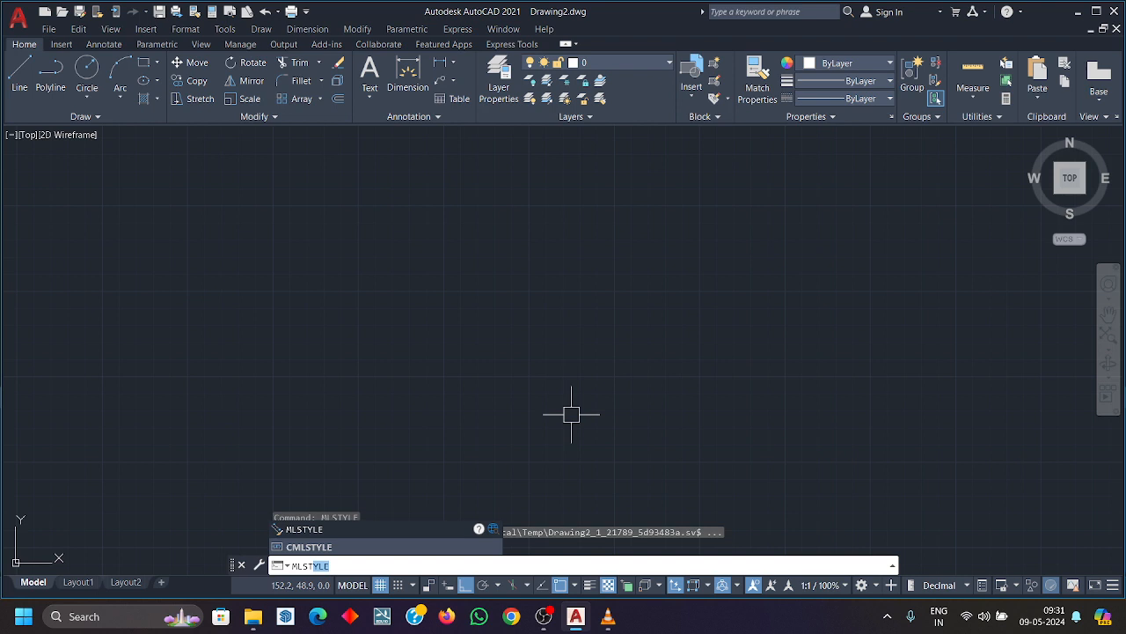
pyautogui.press('Return')
pyautogui.click(643, 236)
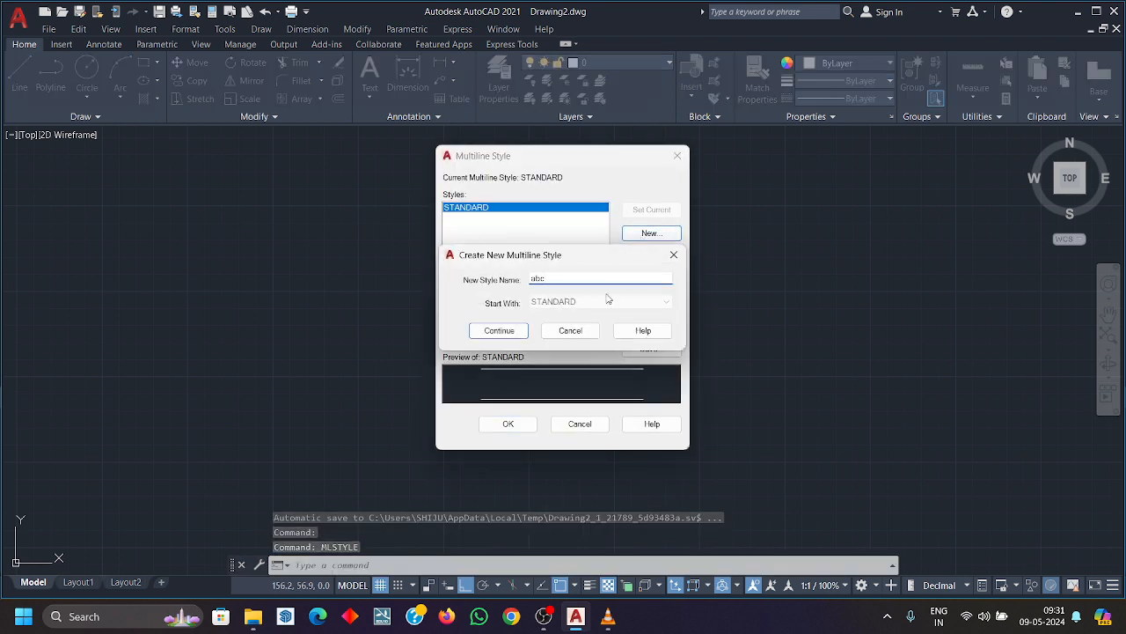
pyautogui.click(499, 331)
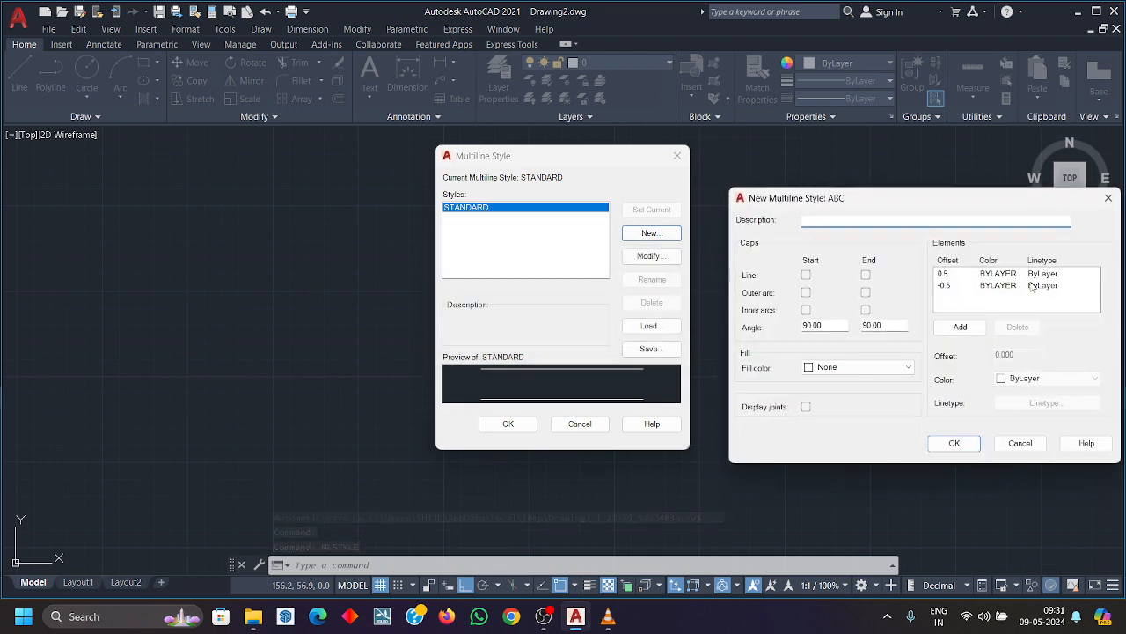
# Add two elements to the ABC style at offsets 1 and 0.
pyautogui.click(989, 276)
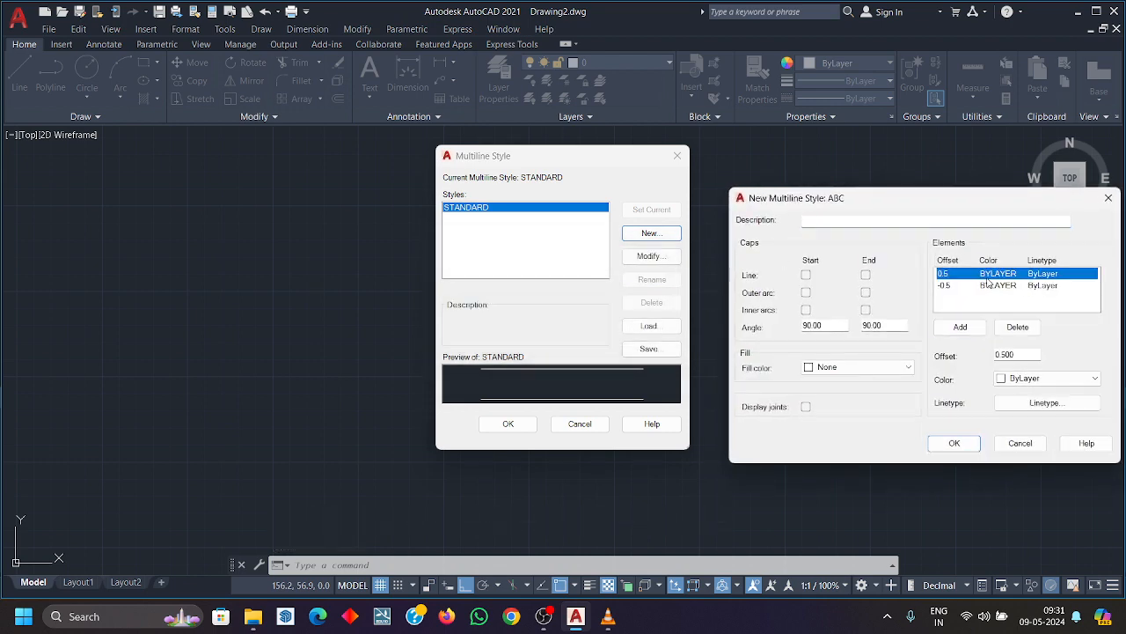
pyautogui.click(960, 326)
pyautogui.click(1017, 355)
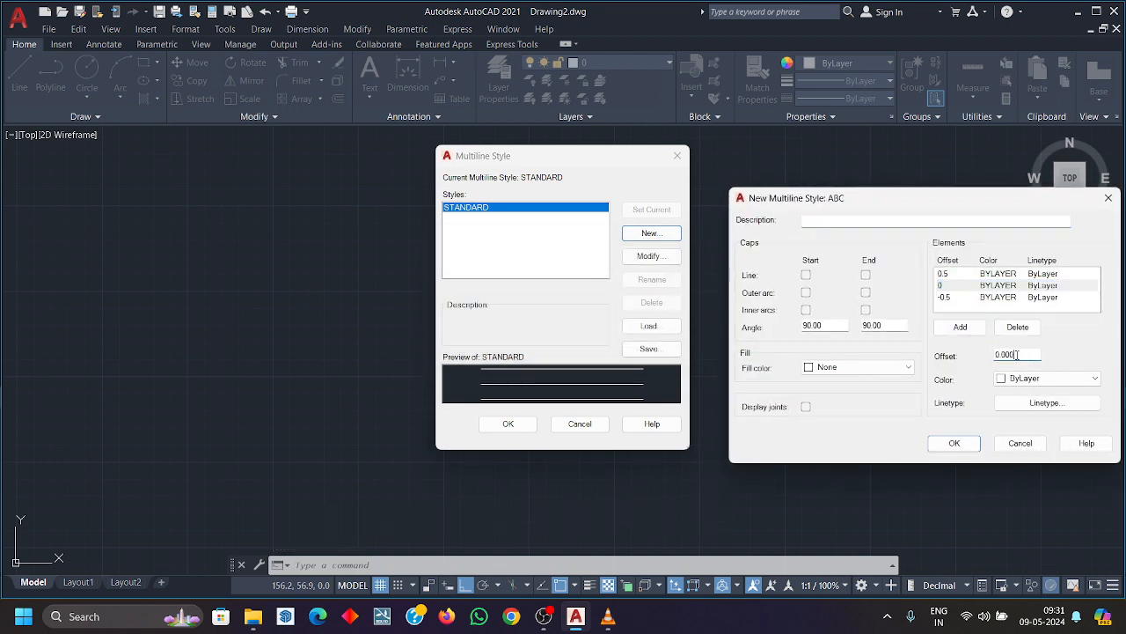
pyautogui.write('1')
pyautogui.click(960, 327)
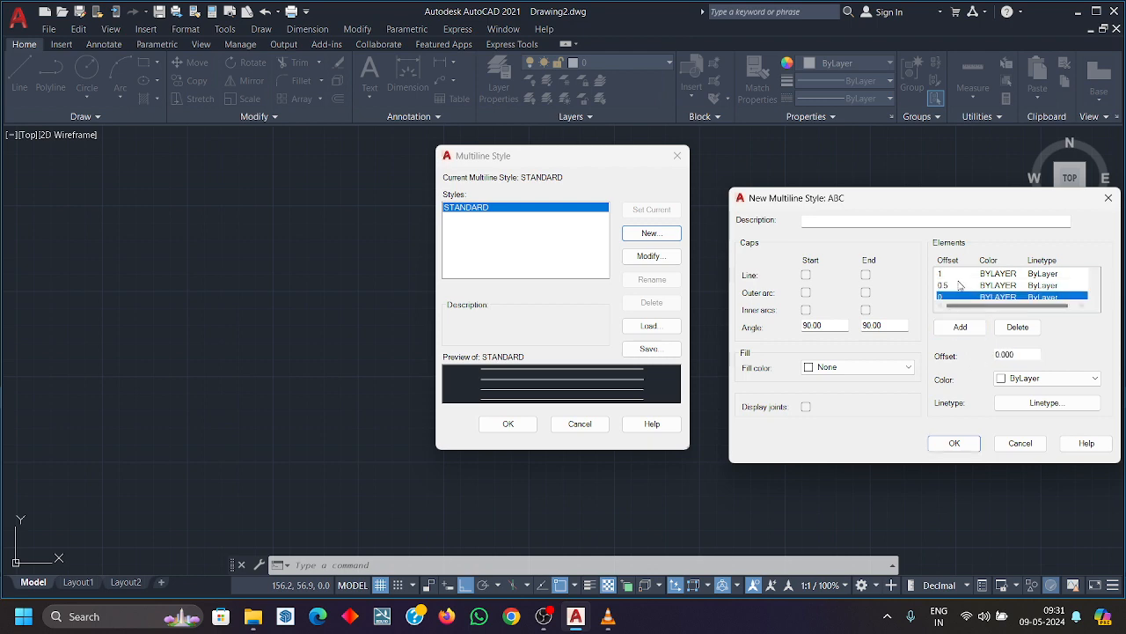
# Color the ABC style's offset 1 element Red and its offset 0.5 element Yellow.
pyautogui.scroll(-1, 960, 286)
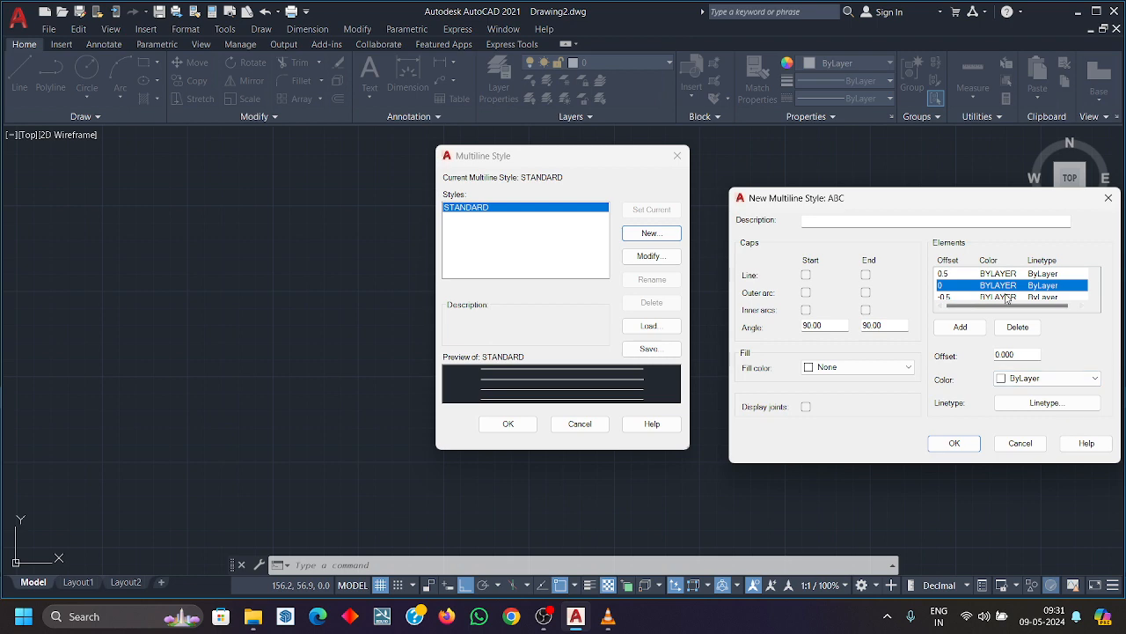
pyautogui.scroll(1, 1006, 298)
pyautogui.click(997, 276)
pyautogui.click(1023, 379)
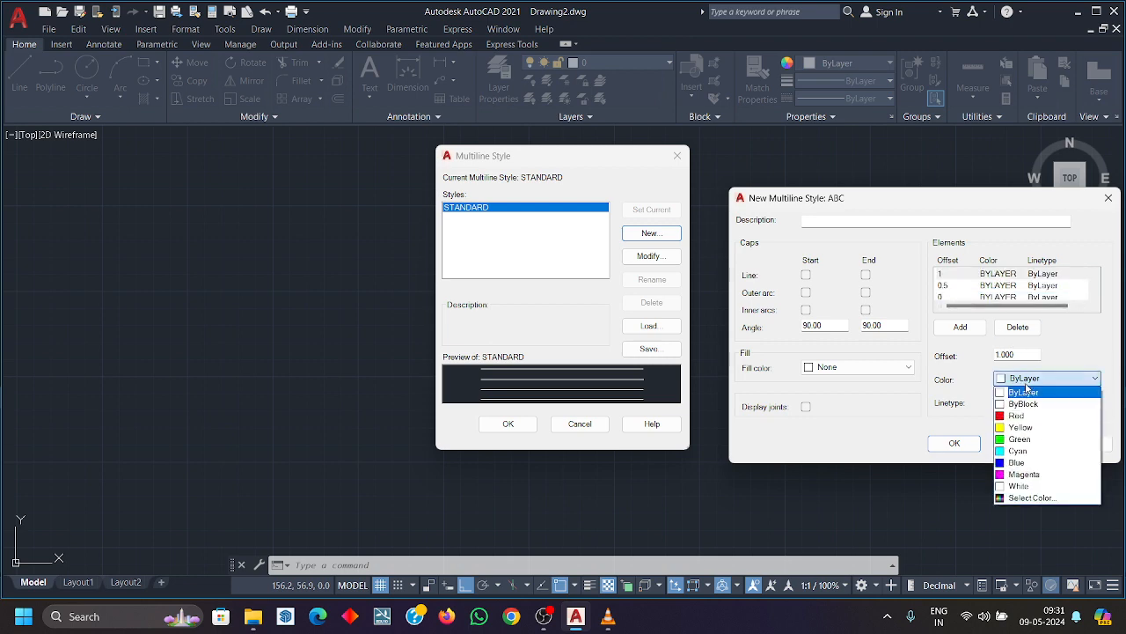
pyautogui.click(1025, 414)
pyautogui.click(998, 286)
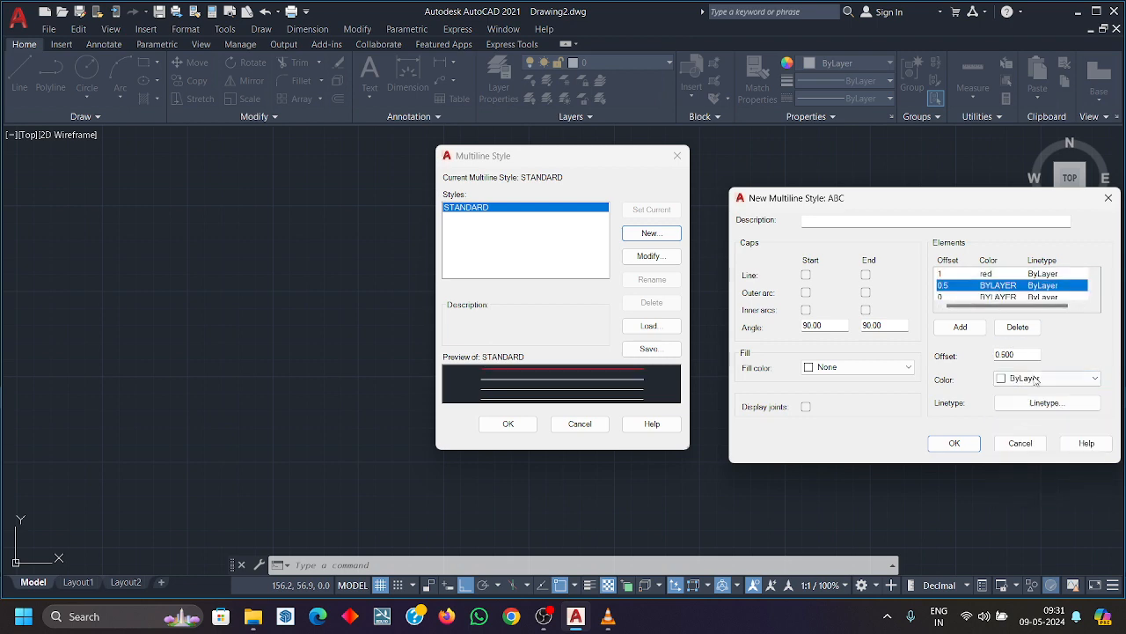
pyautogui.click(1034, 378)
pyautogui.click(1025, 426)
# Color the ABC style's offset 0 element Green and select the element at offset -0.5.
pyautogui.scroll(-1, 1003, 286)
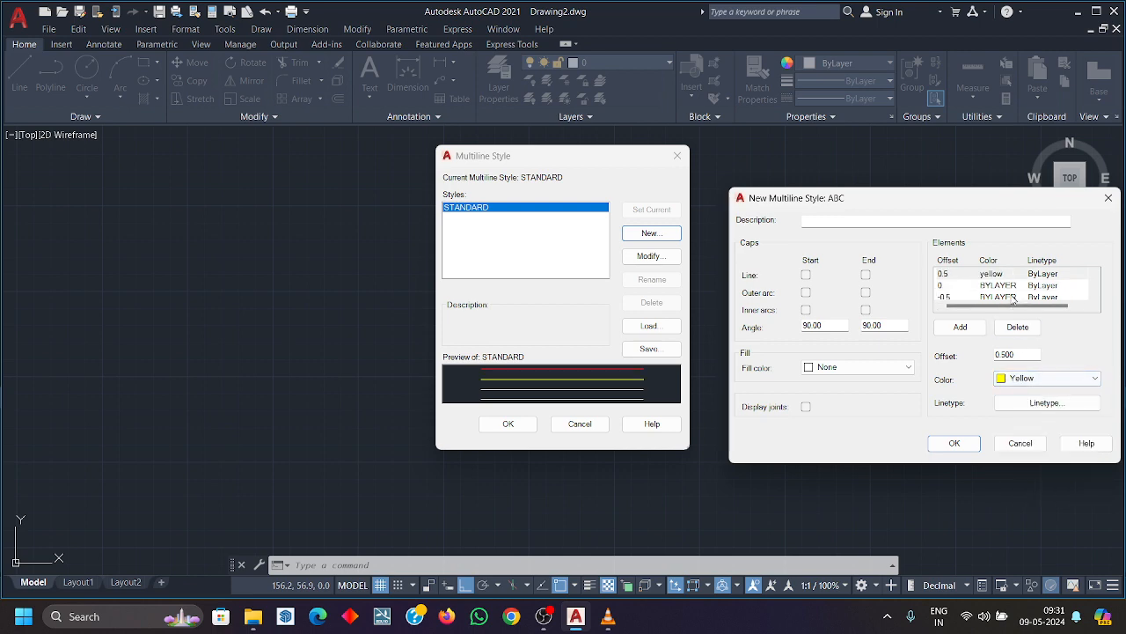
pyautogui.click(999, 286)
pyautogui.click(1039, 379)
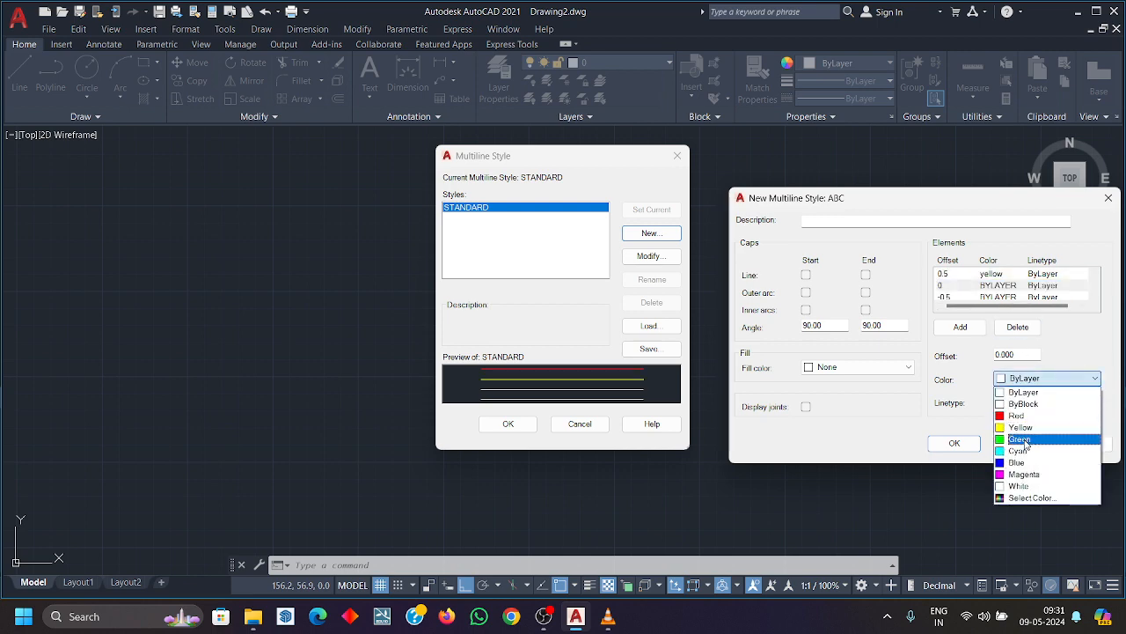
pyautogui.click(1020, 438)
pyautogui.click(1010, 297)
pyautogui.scroll(-1, 1011, 299)
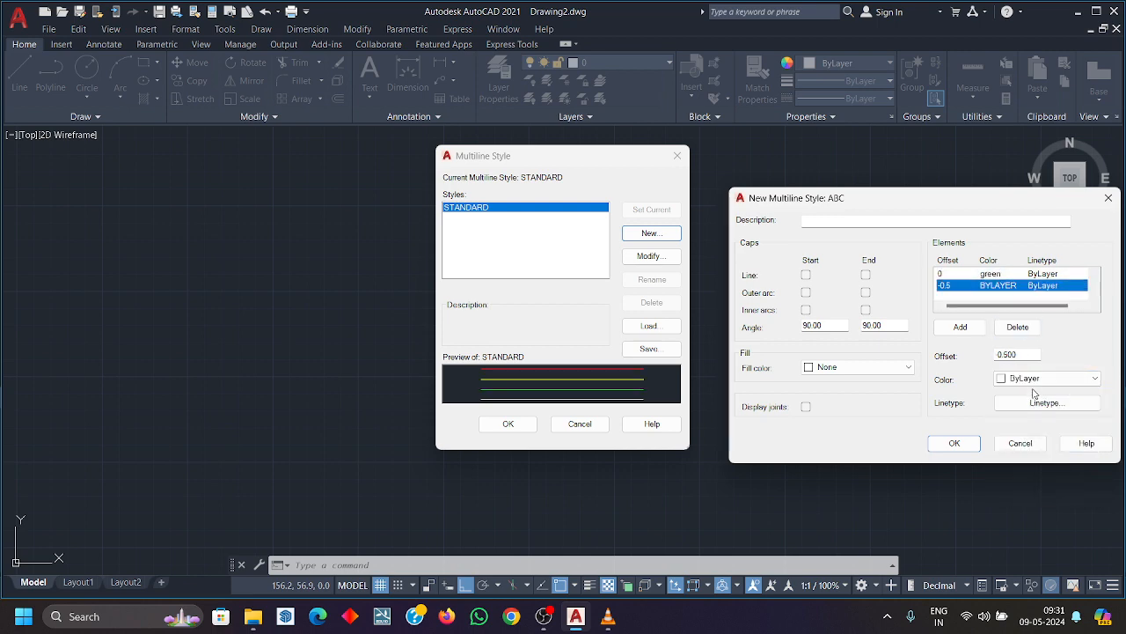
# Set the colour of the -0.5 offset element in the new multiline style ABC to Cyan.
pyautogui.click(1039, 379)
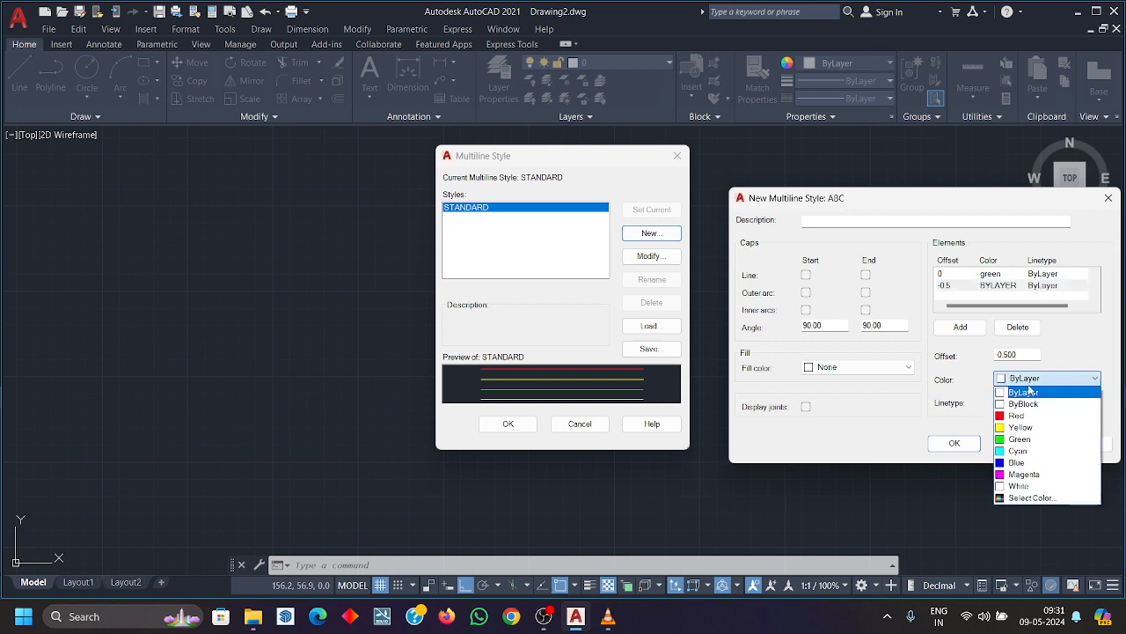
pyautogui.click(1018, 451)
pyautogui.scroll(2, 1008, 305)
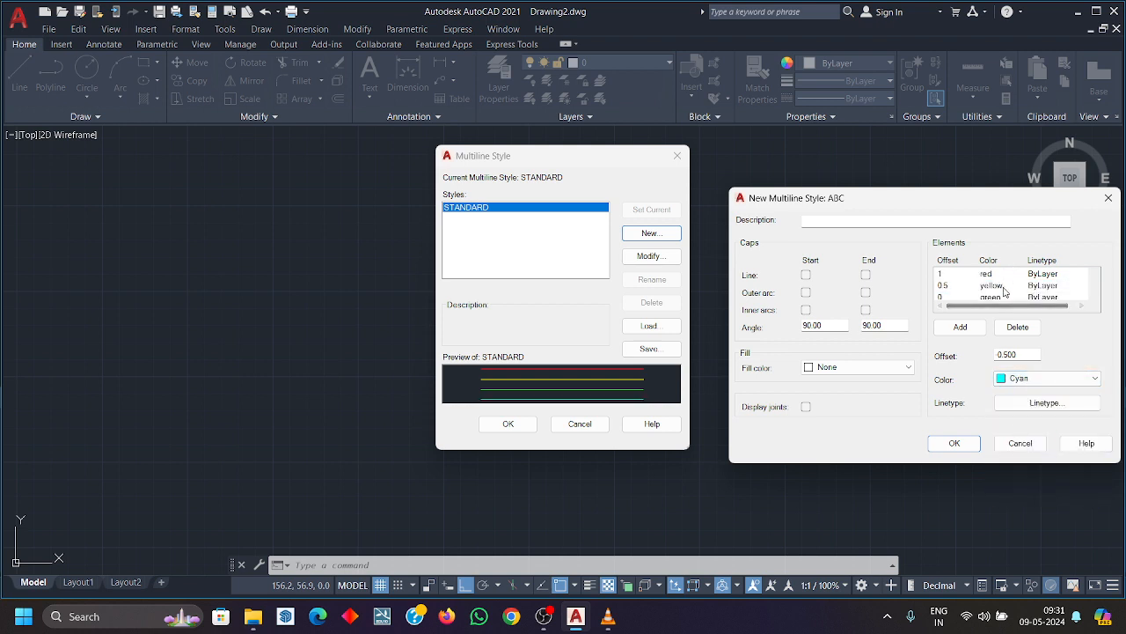
# Load the BATTING linetype from acad.lin and assign it to the green element at offset 0.
pyautogui.click(1000, 297)
pyautogui.scroll(-1, 1004, 299)
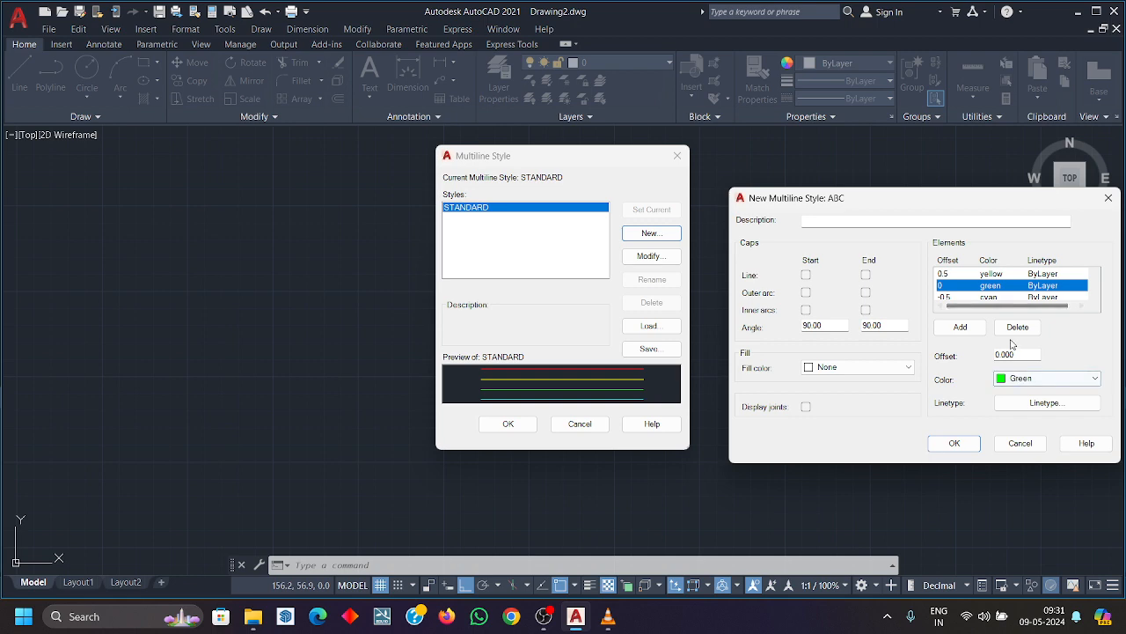
pyautogui.click(1039, 403)
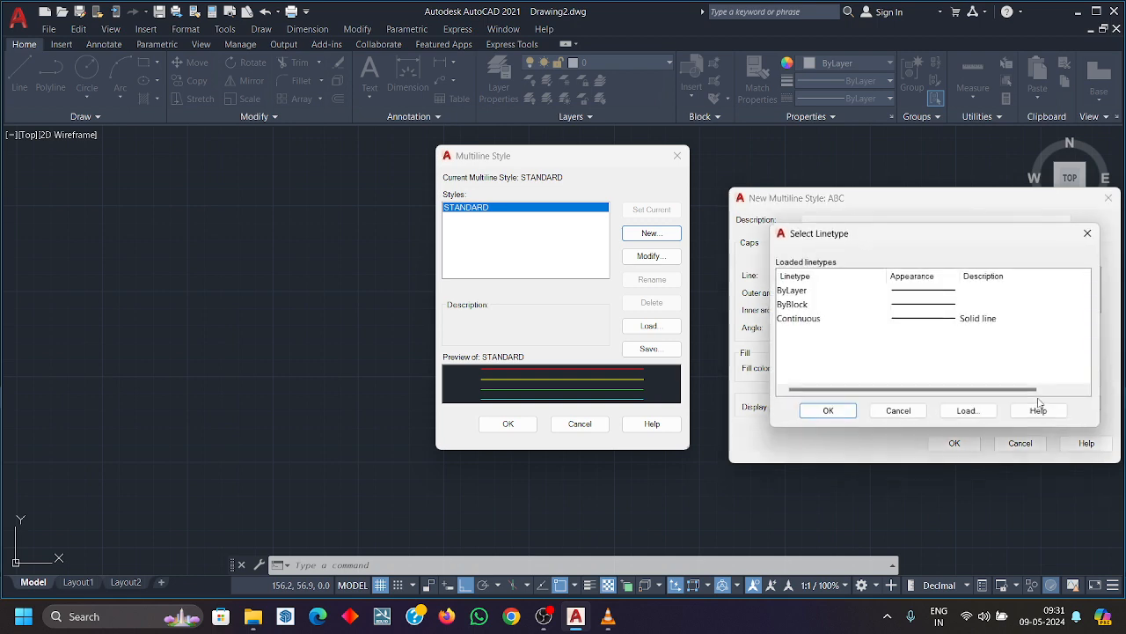
pyautogui.click(969, 411)
pyautogui.scroll(-3, 954, 360)
pyautogui.click(973, 378)
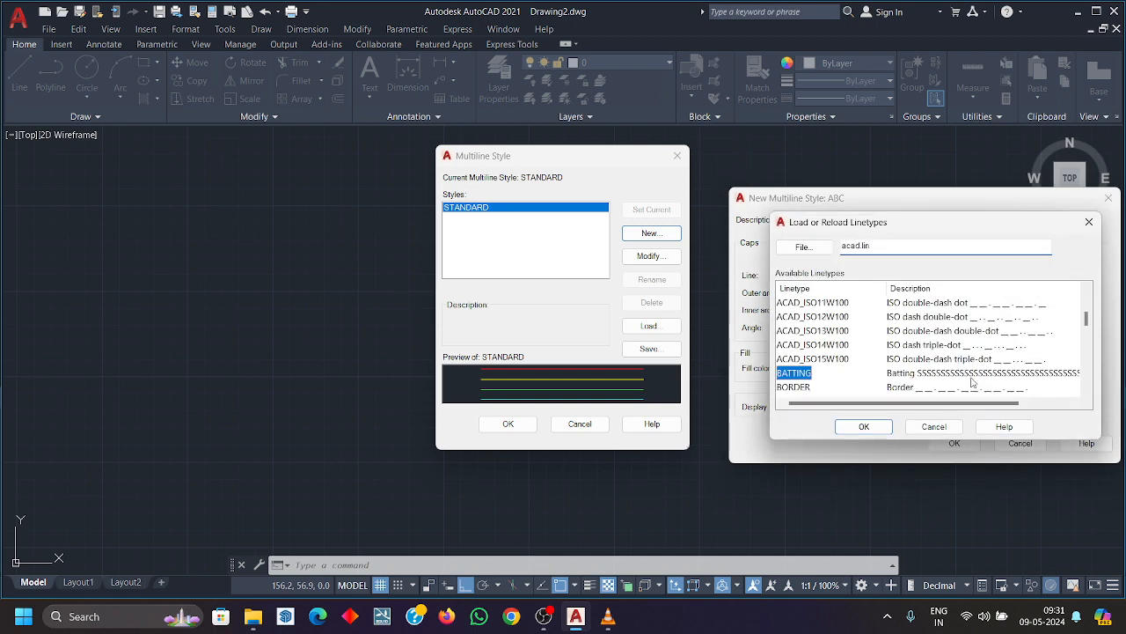
pyautogui.click(866, 426)
pyautogui.click(830, 411)
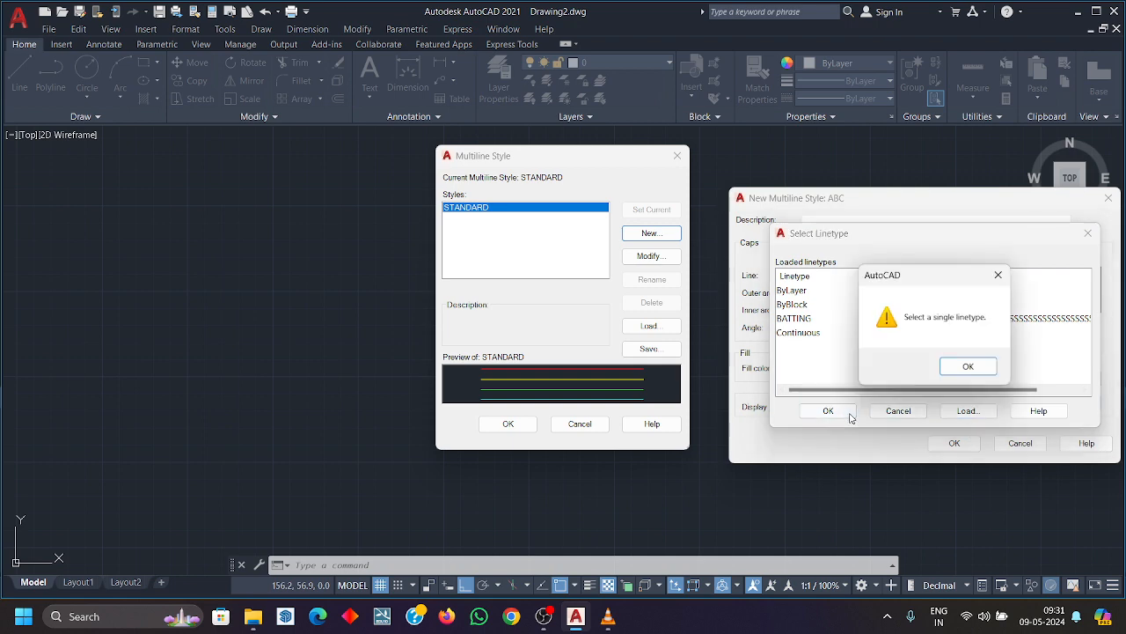
pyautogui.click(999, 273)
pyautogui.click(1012, 320)
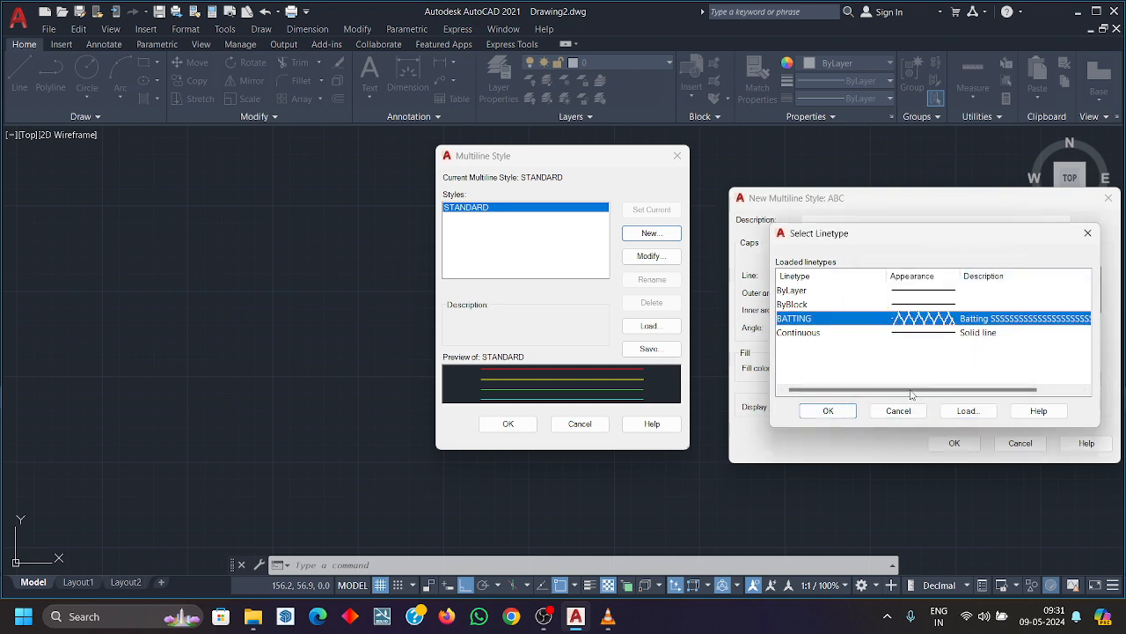
pyautogui.click(830, 411)
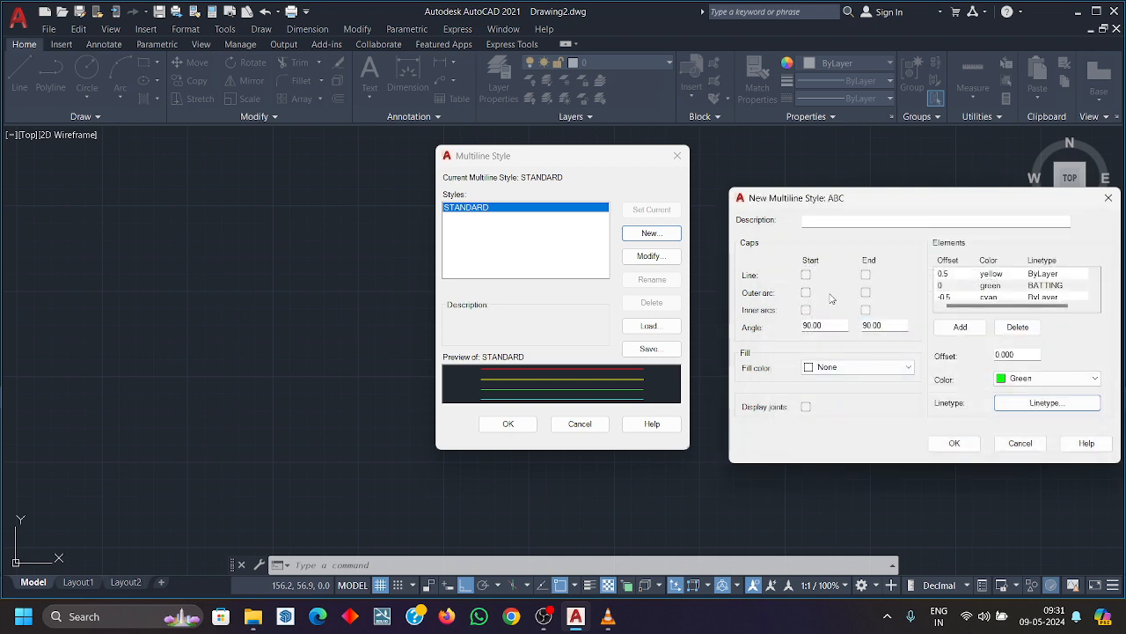
# Add line caps at the start and end of style ABC, and save the multiline style.
pyautogui.click(805, 276)
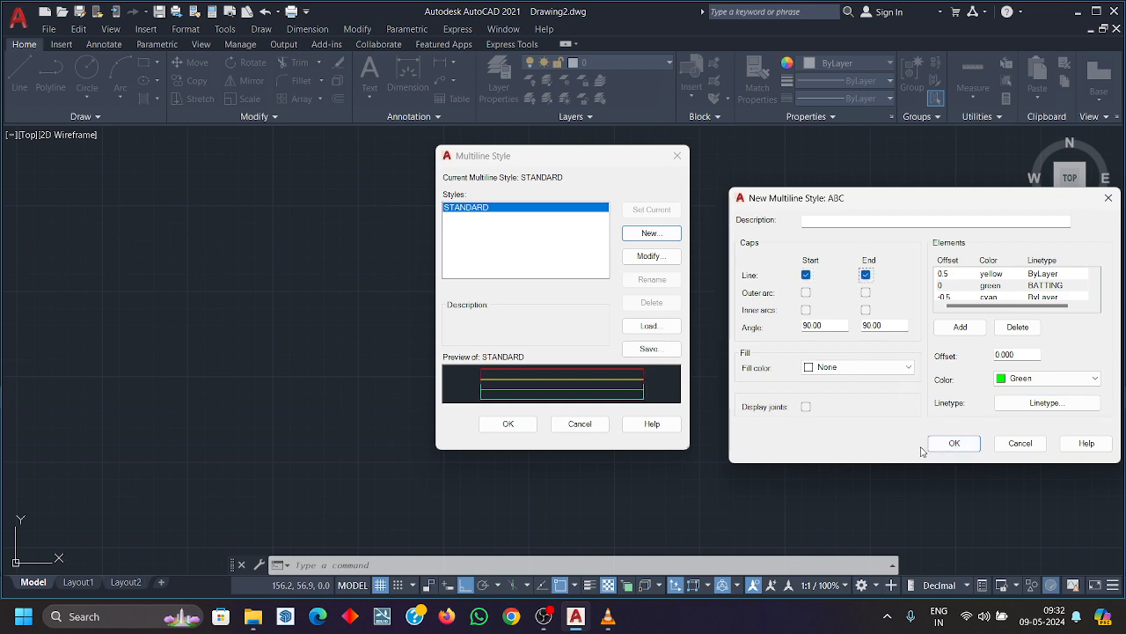
pyautogui.click(950, 445)
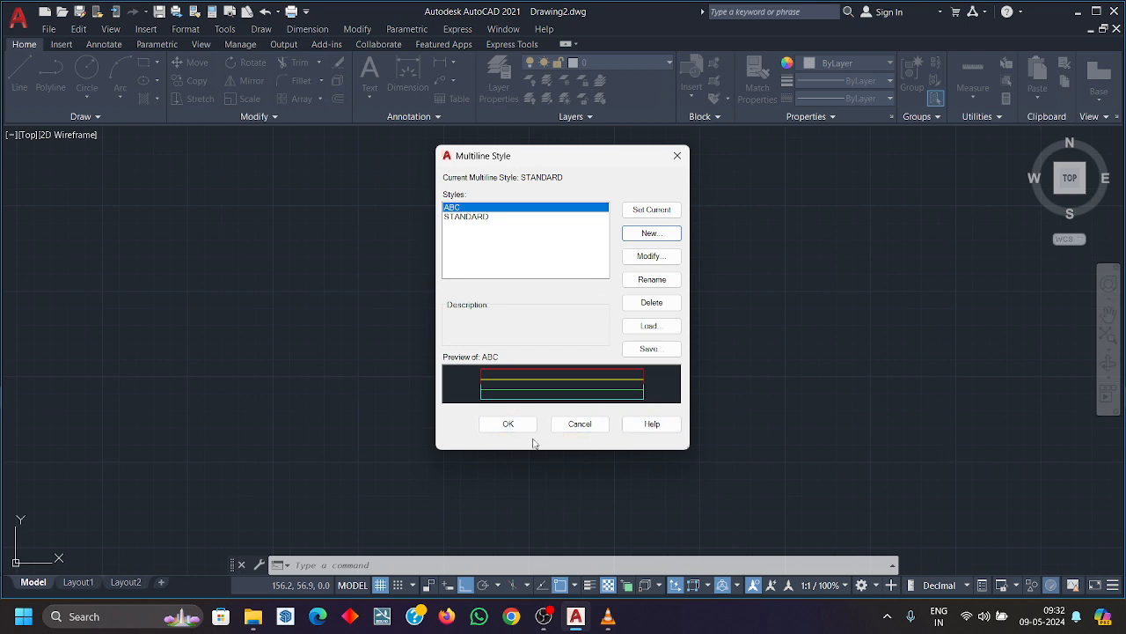
pyautogui.click(508, 424)
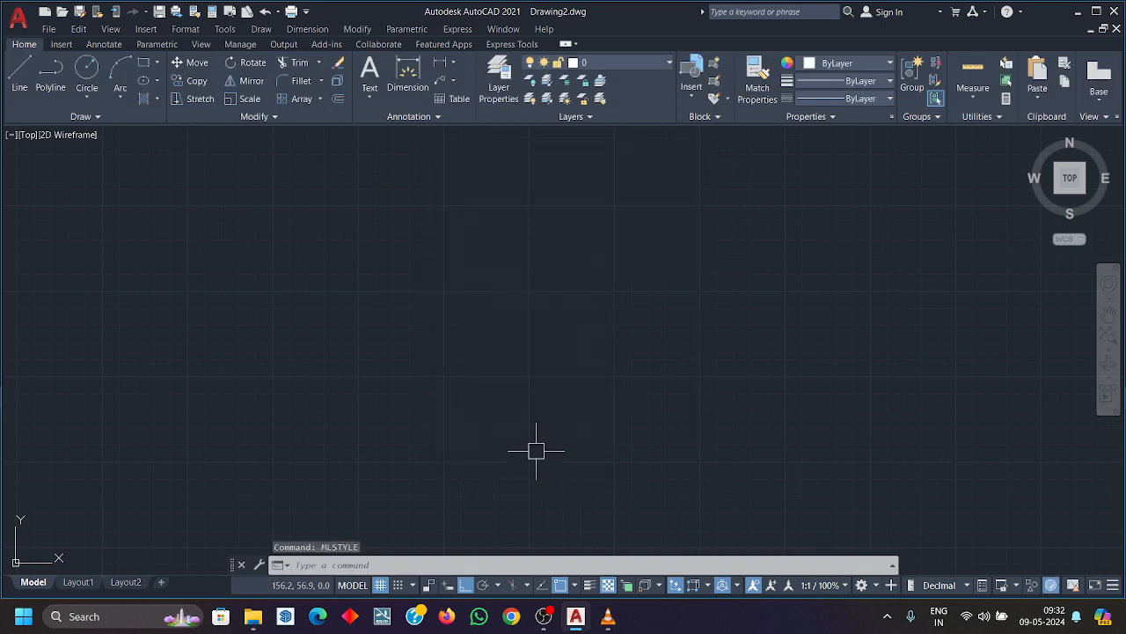
# Begin a multiline and set its style to ABC.
pyautogui.write('ML')
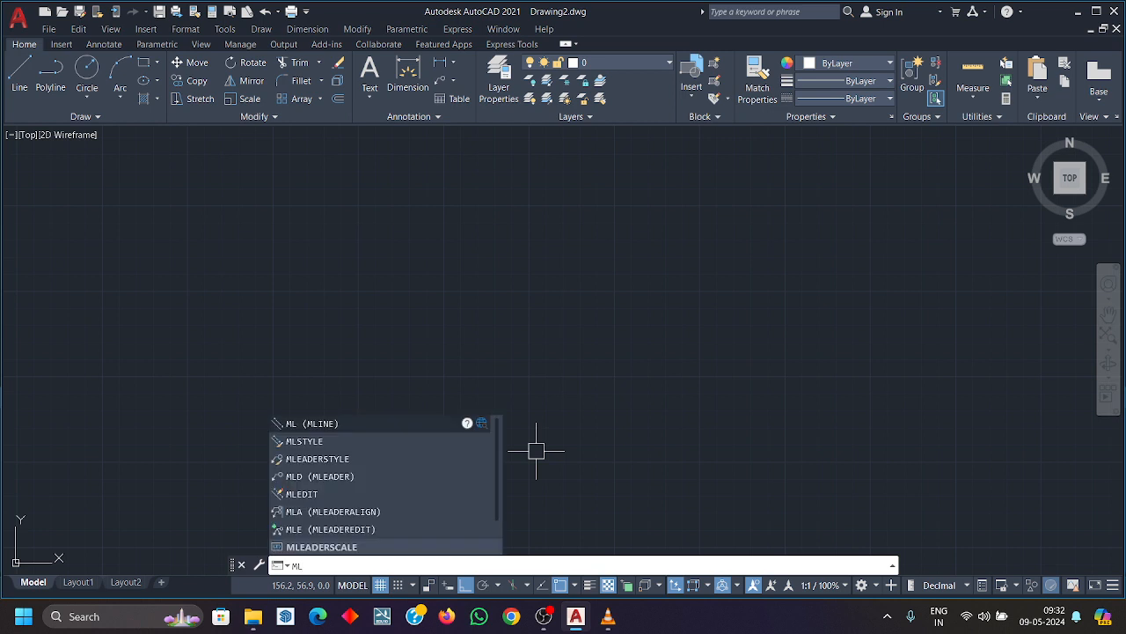
pyautogui.press('Return')
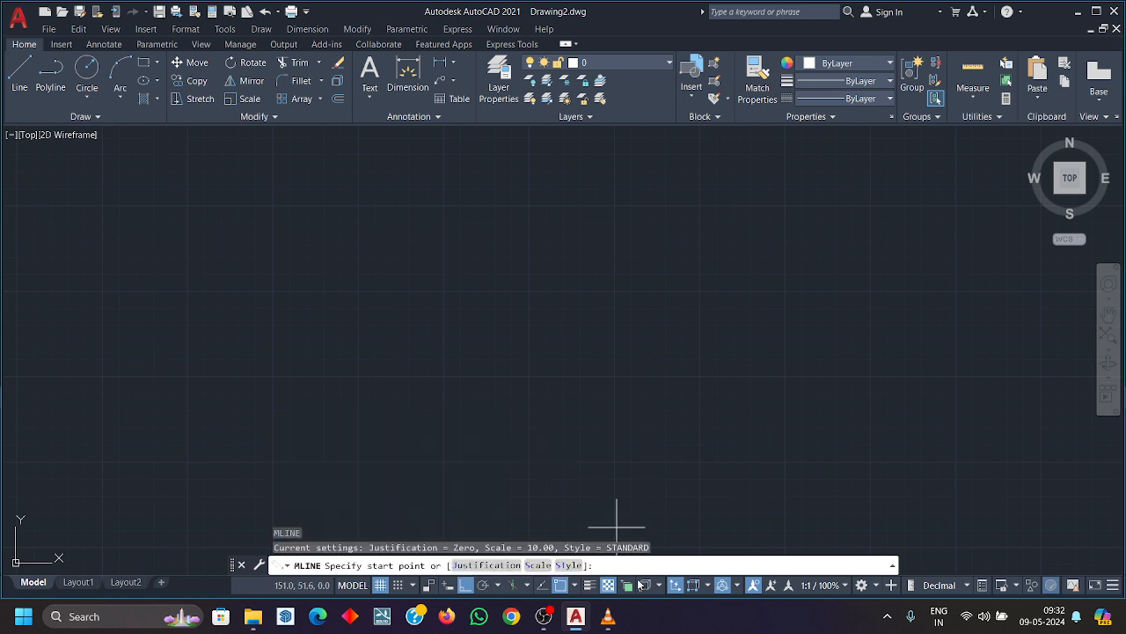
pyautogui.click(569, 565)
pyautogui.write('ab')
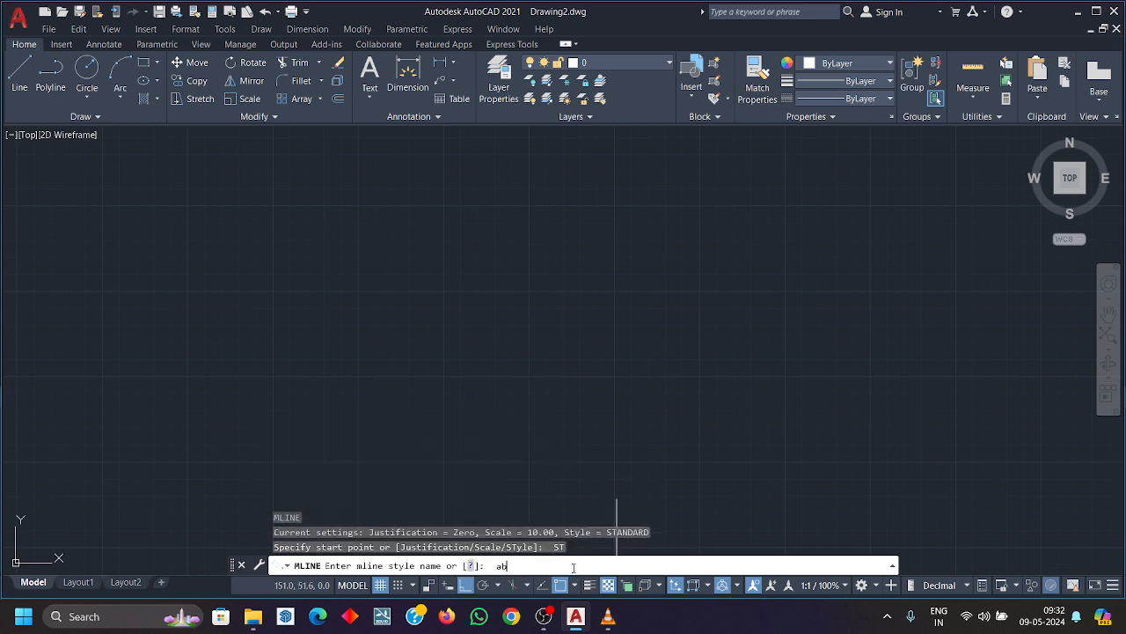
pyautogui.write('c')
pyautogui.press('Return')
# Draw a stepped multiline of six right-angled segments running right, down, left, down, right and down.
pyautogui.click(407, 310)
pyautogui.scroll(-8, 641, 309)
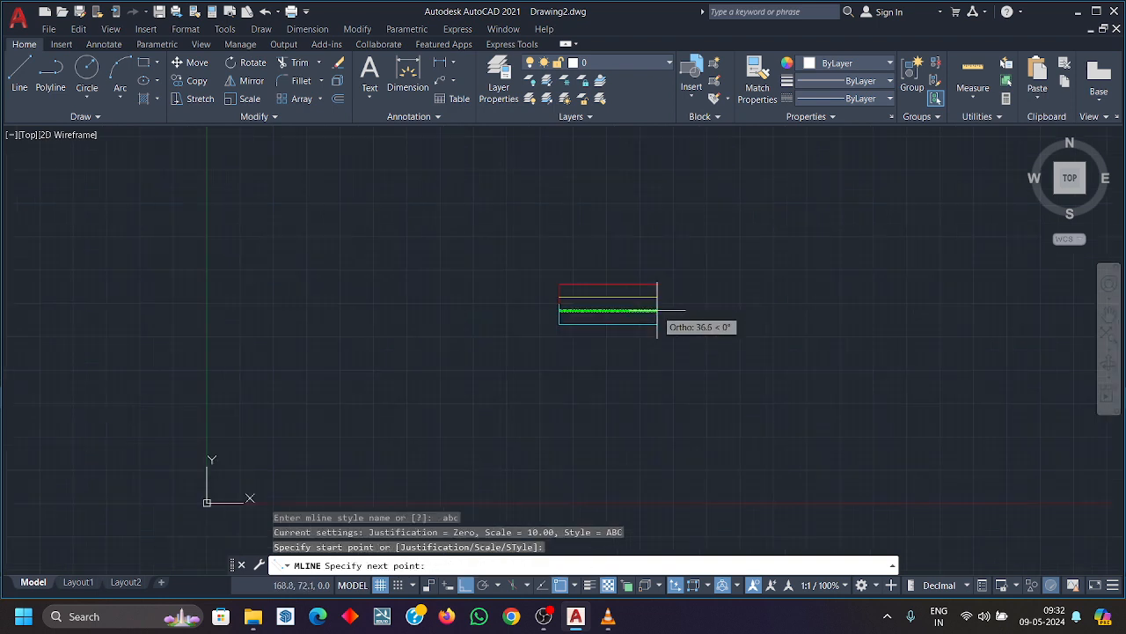
pyautogui.click(833, 310)
pyautogui.click(841, 484)
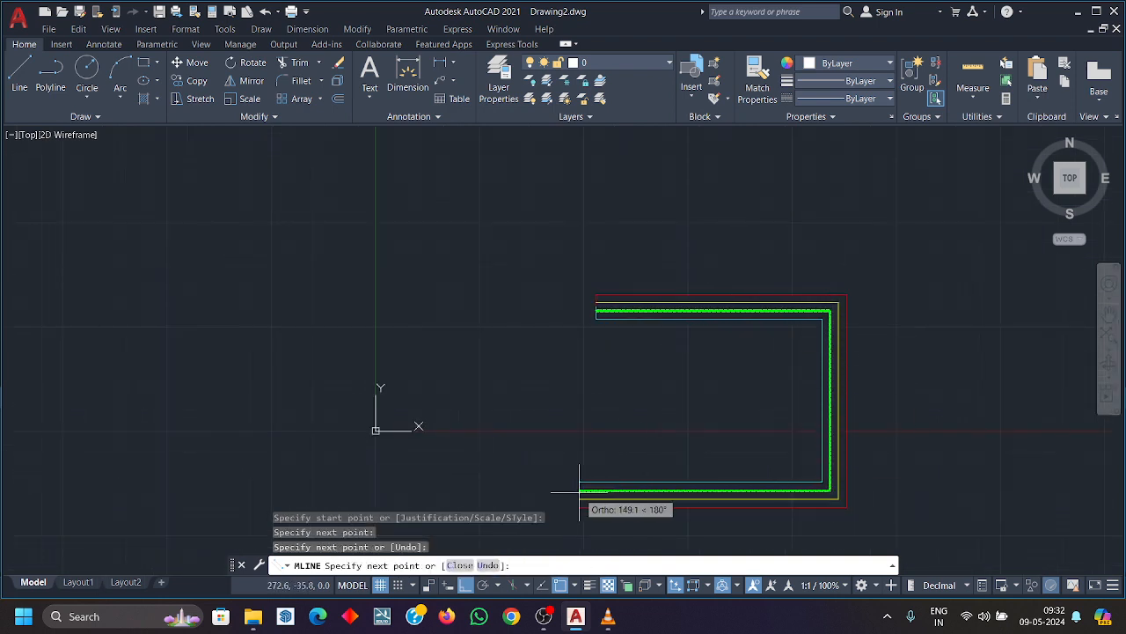
pyautogui.scroll(-3, 622, 337)
pyautogui.click(539, 365)
pyautogui.click(536, 469)
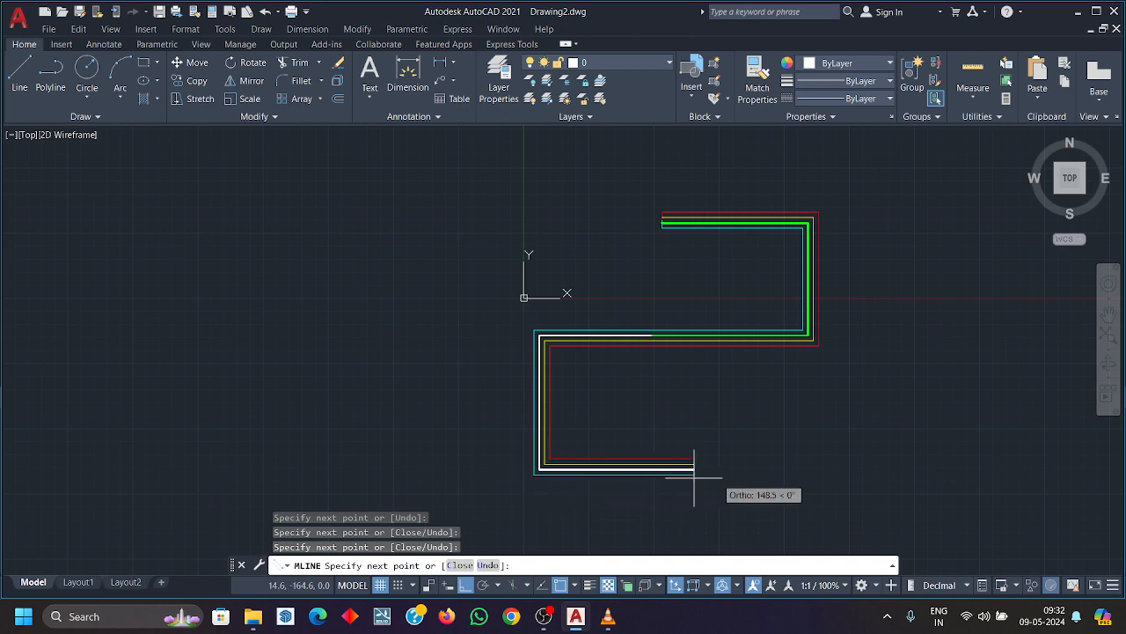
pyautogui.click(728, 478)
pyautogui.moveTo(715, 515); pyautogui.dragTo(707, 469, button='middle')
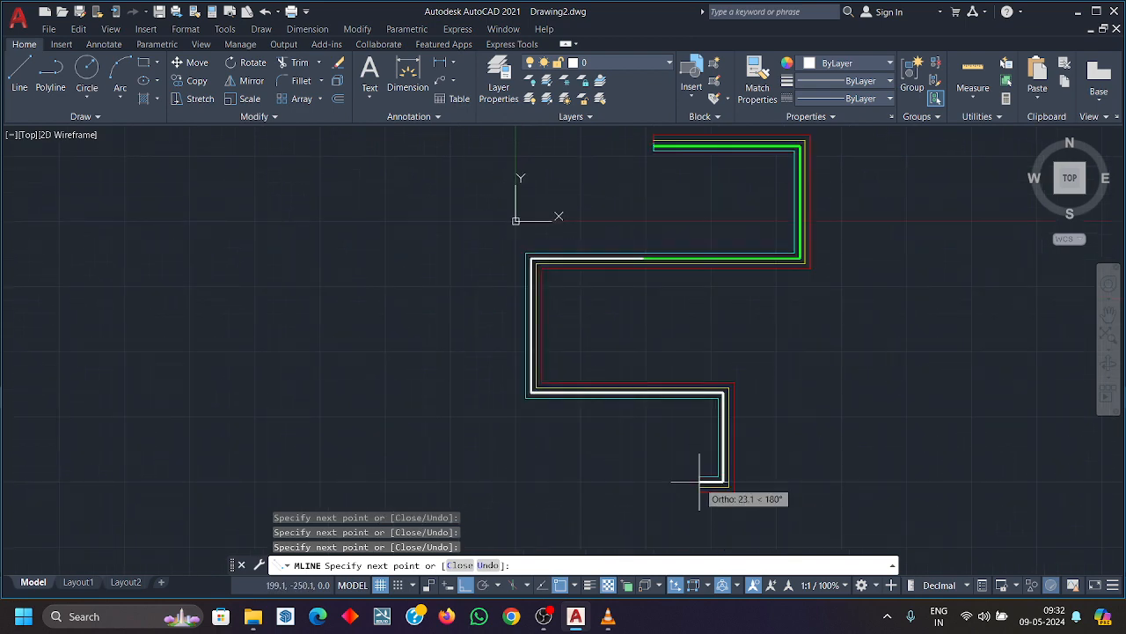
pyautogui.press('Return')
# Examine the multiline's coloured elements, corners, batting pattern and capped ends up close.
pyautogui.scroll(4, 699, 478)
pyautogui.scroll(8, 734, 410)
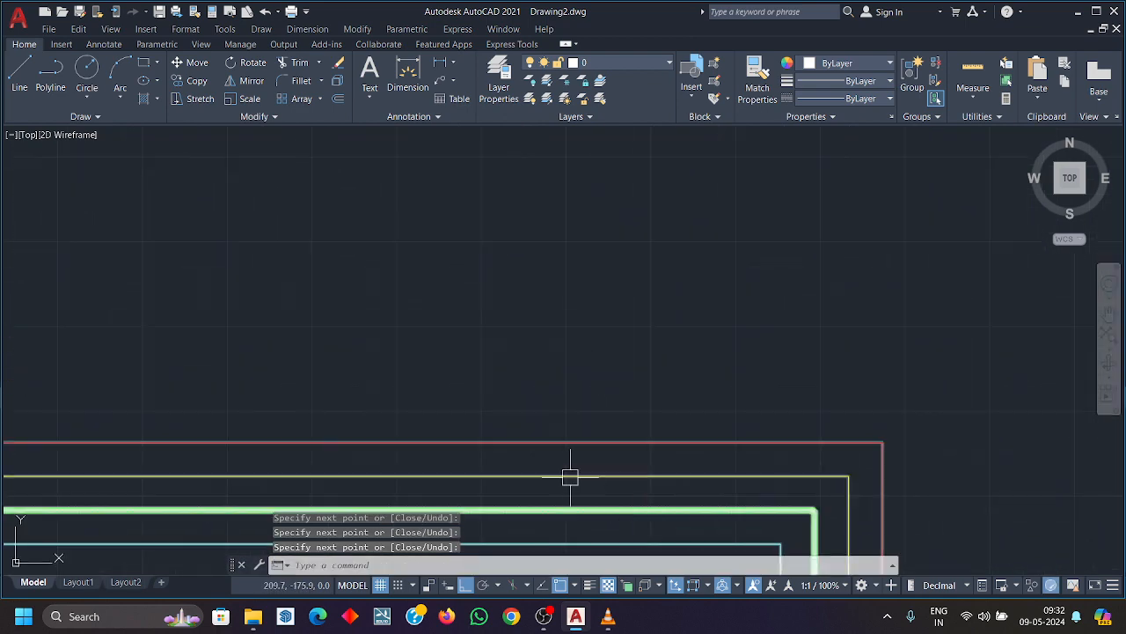
pyautogui.scroll(3, 714, 302)
pyautogui.scroll(-10, 725, 331)
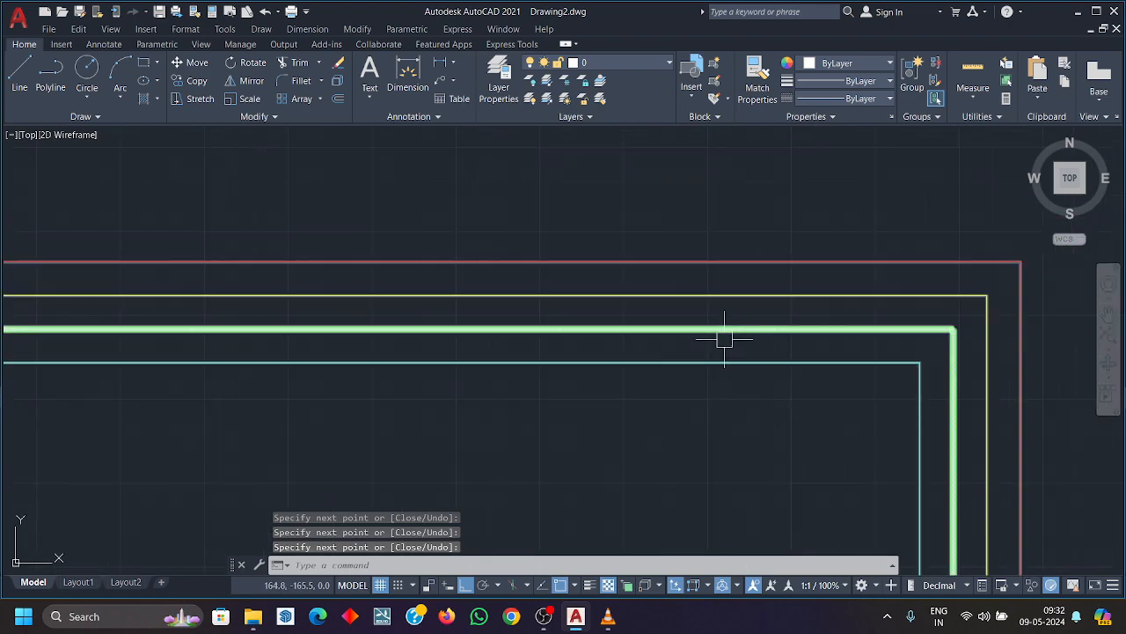
pyautogui.scroll(4, 494, 472)
pyautogui.moveTo(666, 243); pyautogui.dragTo(541, 531, button='middle')
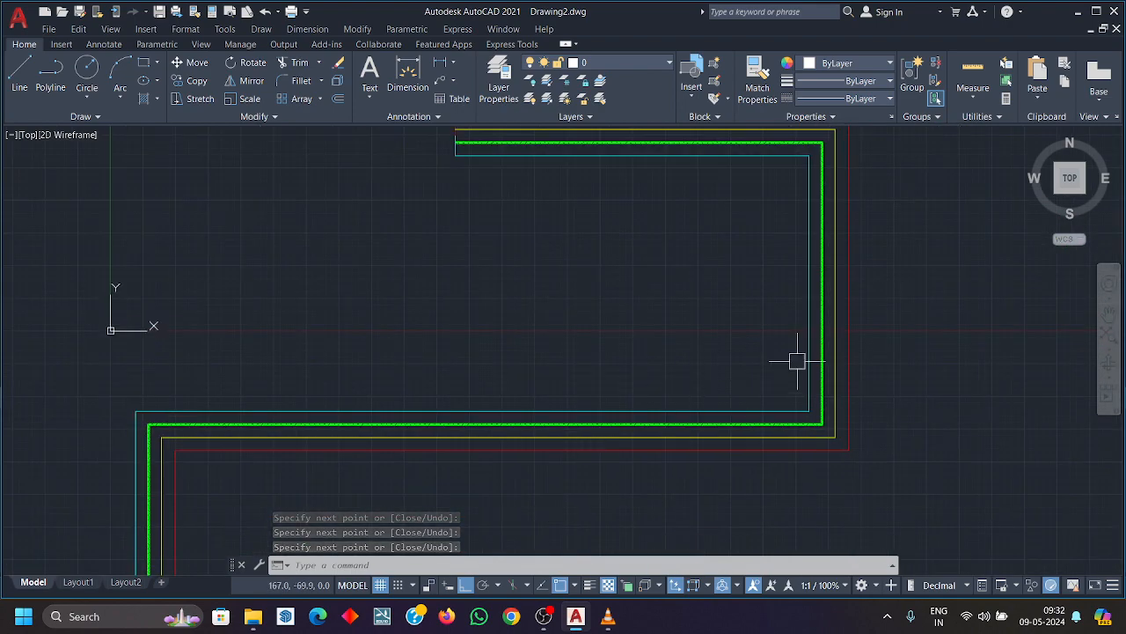
pyautogui.scroll(2, 797, 360)
pyautogui.moveTo(538, 163); pyautogui.dragTo(525, 314, button='middle')
pyautogui.moveTo(474, 172); pyautogui.dragTo(790, 286, button='middle')
pyautogui.scroll(4, 471, 310)
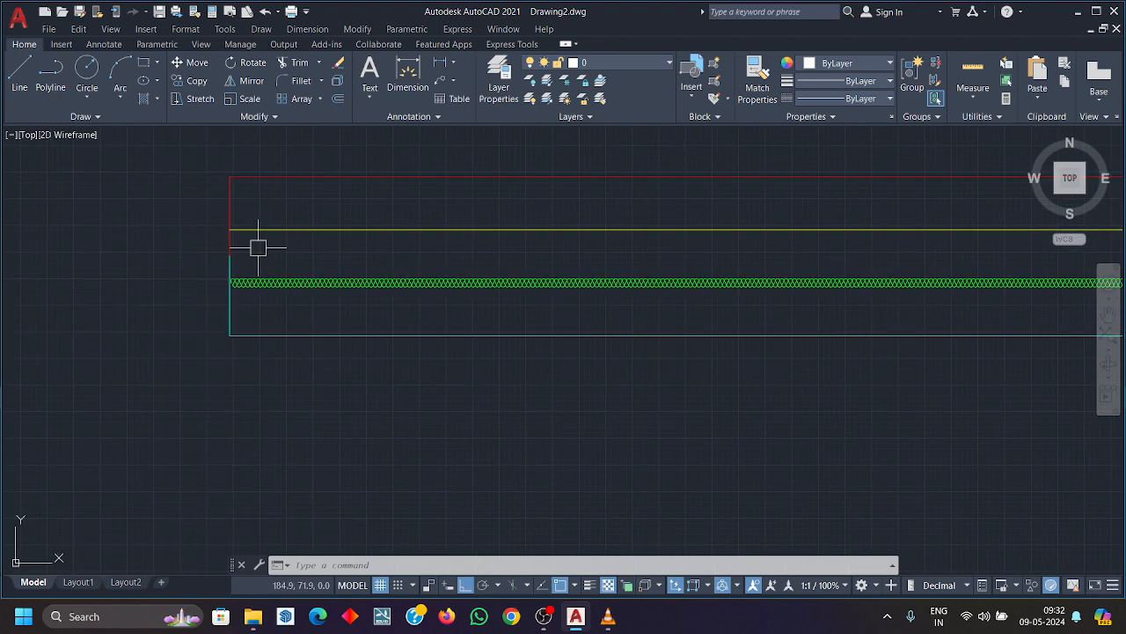
pyautogui.scroll(-4, 611, 285)
pyautogui.moveTo(611, 284); pyautogui.dragTo(563, 146, button='middle')
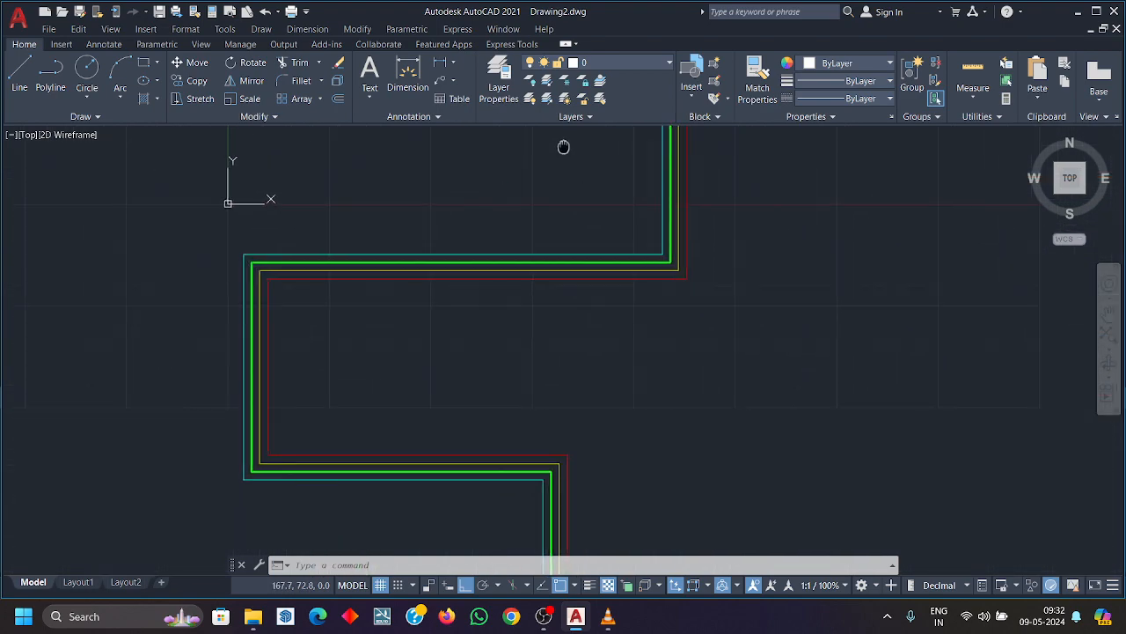
pyautogui.scroll(3, 604, 320)
pyautogui.scroll(4, 515, 507)
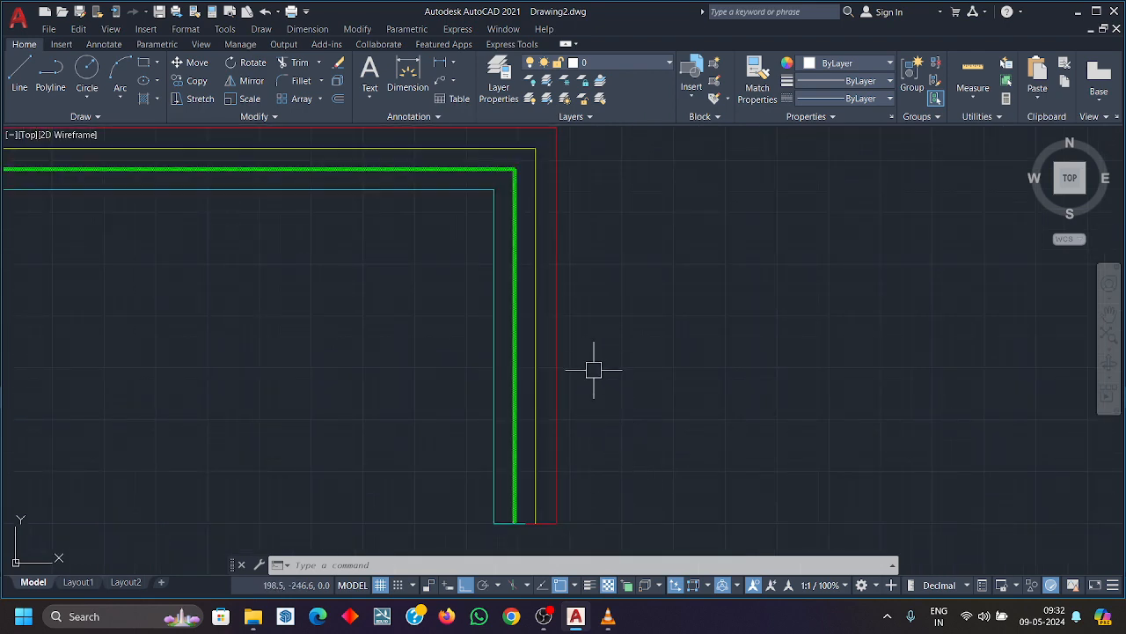
pyautogui.moveTo(563, 427); pyautogui.dragTo(616, 329, button='middle')
pyautogui.scroll(2, 614, 335)
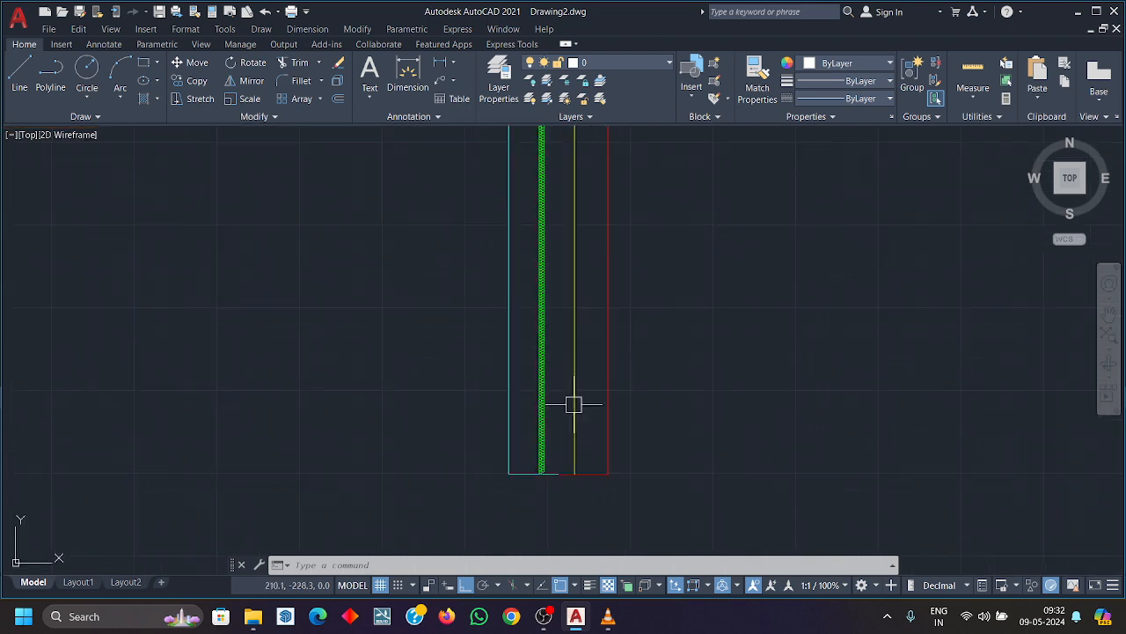
pyautogui.moveTo(569, 416); pyautogui.dragTo(645, 337, button='middle')
pyautogui.scroll(2, 649, 337)
pyautogui.moveTo(642, 395)
pyautogui.mouseDown(button='middle')
pyautogui.moveTo(672, 358)
pyautogui.moveTo(661, 405)
pyautogui.mouseUp(button='middle')
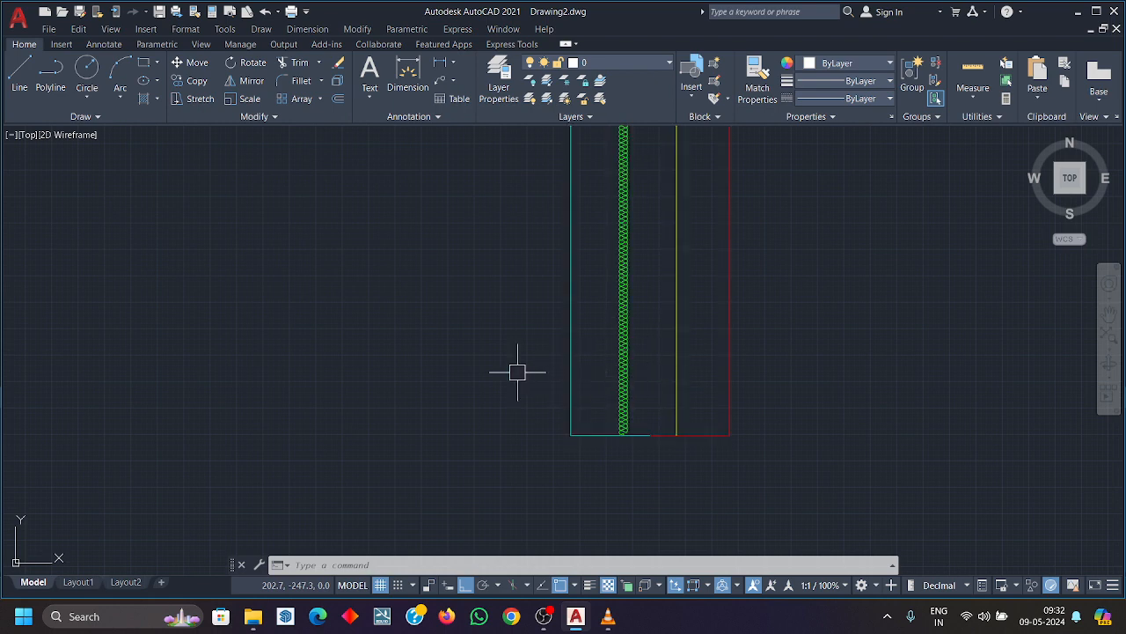
# Begin another multiline in style ABC and enter 10 as its scale.
pyautogui.scroll(-2, 505, 378)
pyautogui.moveTo(505, 379); pyautogui.dragTo(440, 358, button='middle')
pyautogui.write('m')
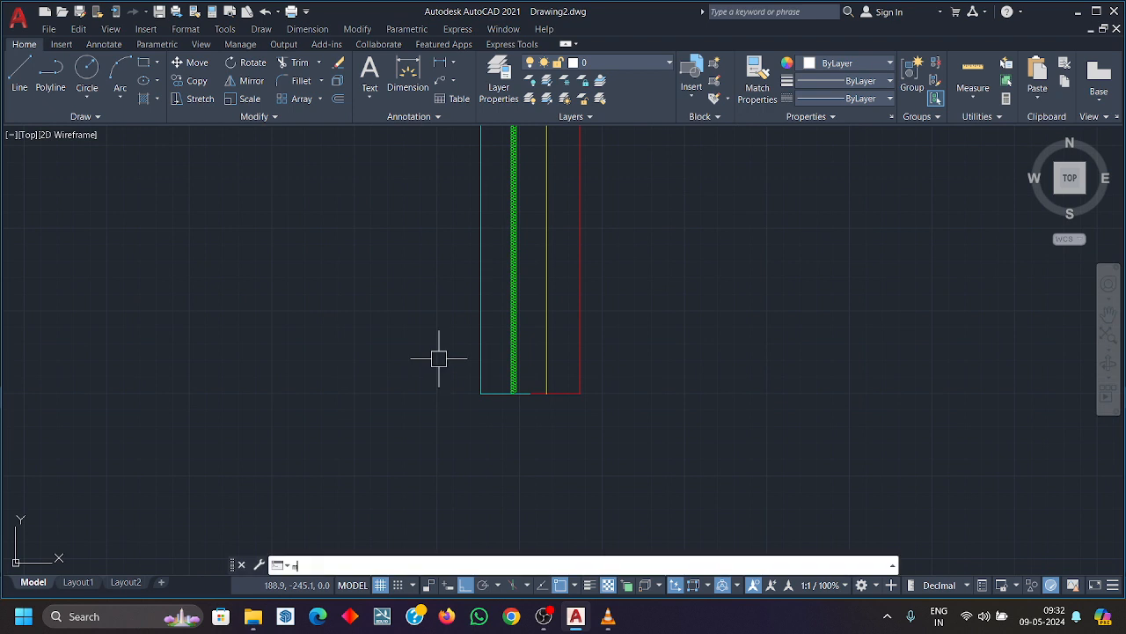
pyautogui.write('l')
pyautogui.press('Return')
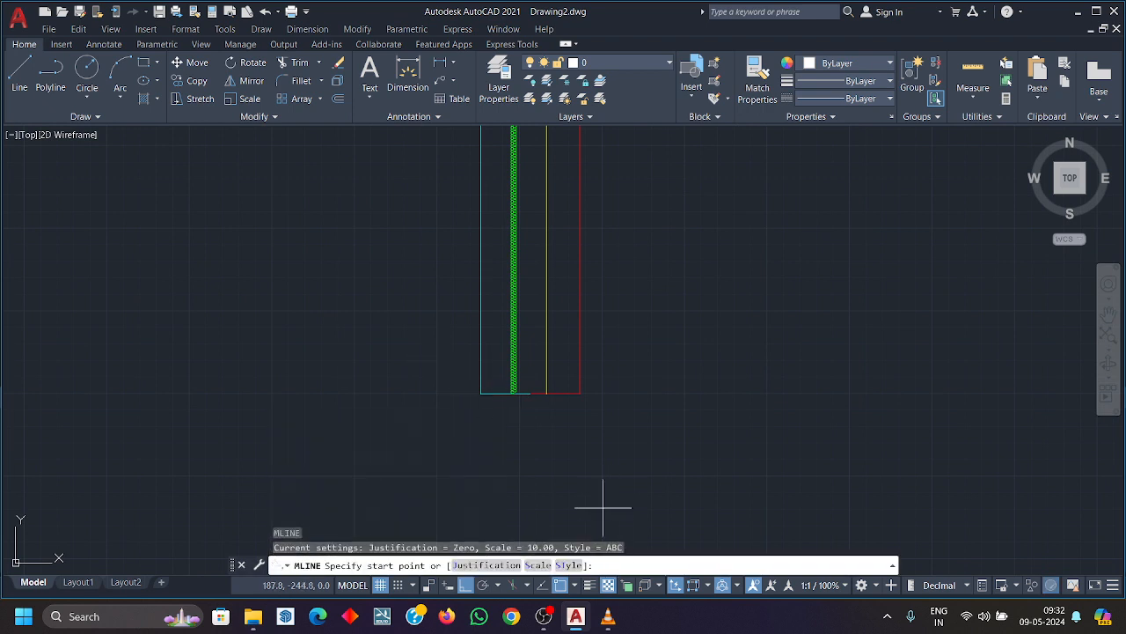
pyautogui.click(537, 565)
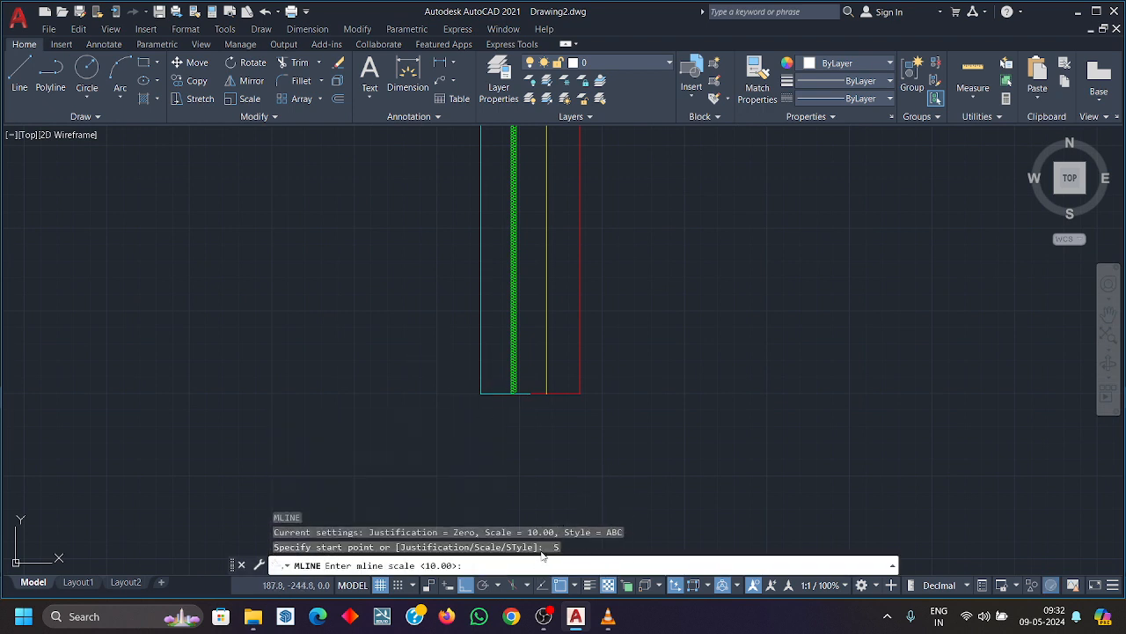
pyautogui.write('10')
pyautogui.press('Return')
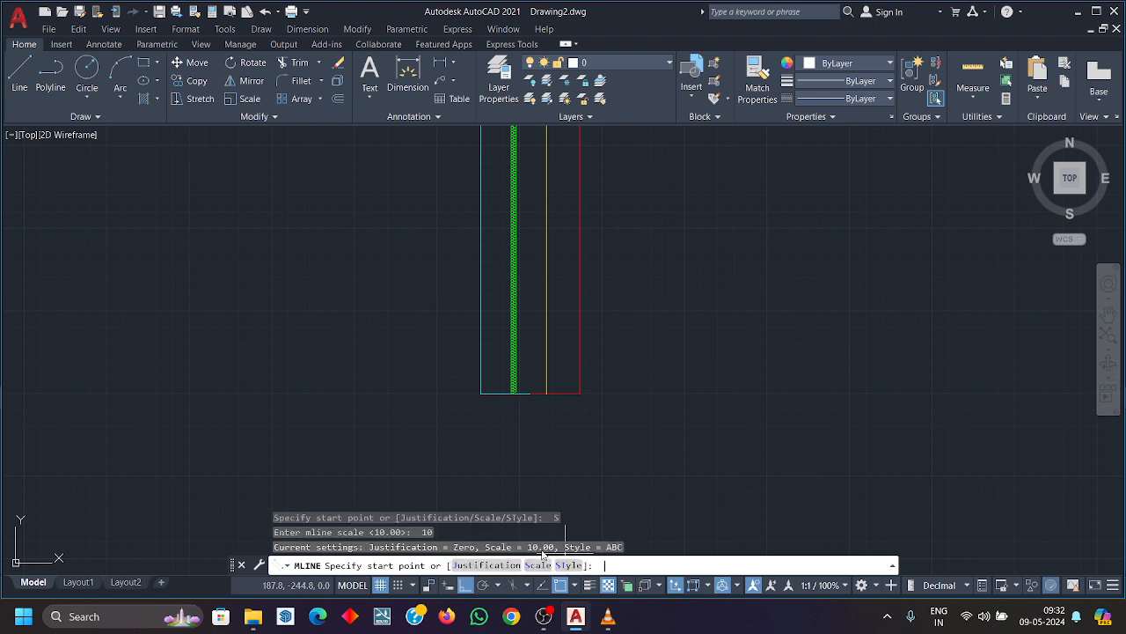
# Draw a three-segment multiline running right, down and right, beside the lower end of the first multiline.
pyautogui.click(665, 408)
pyautogui.click(924, 408)
pyautogui.scroll(-1, 913, 396)
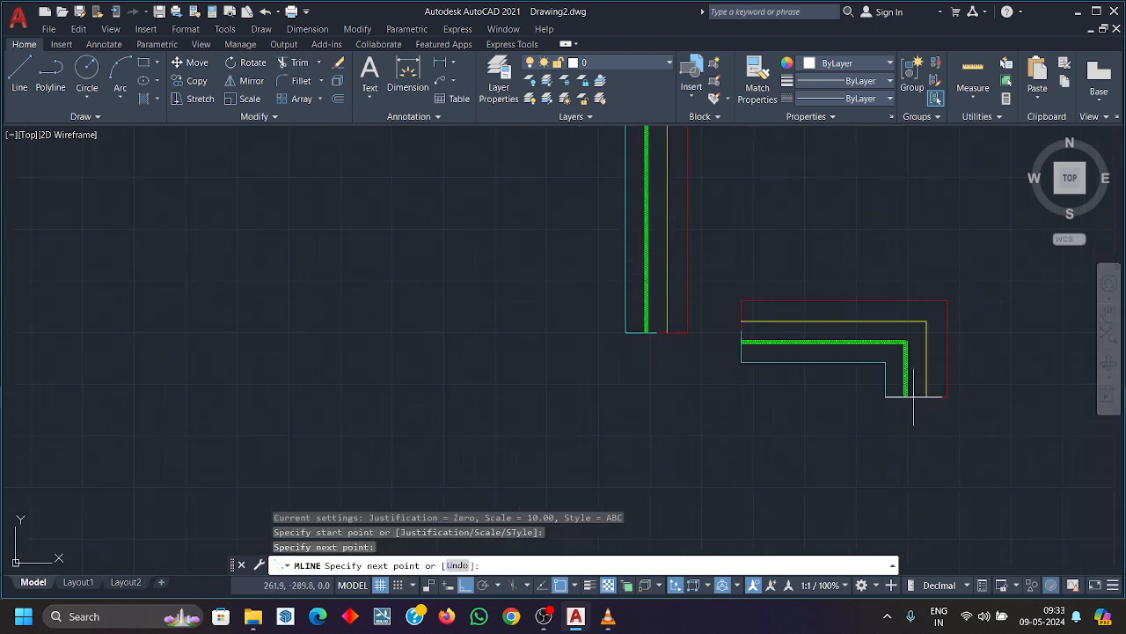
pyautogui.click(911, 506)
pyautogui.press('Return')
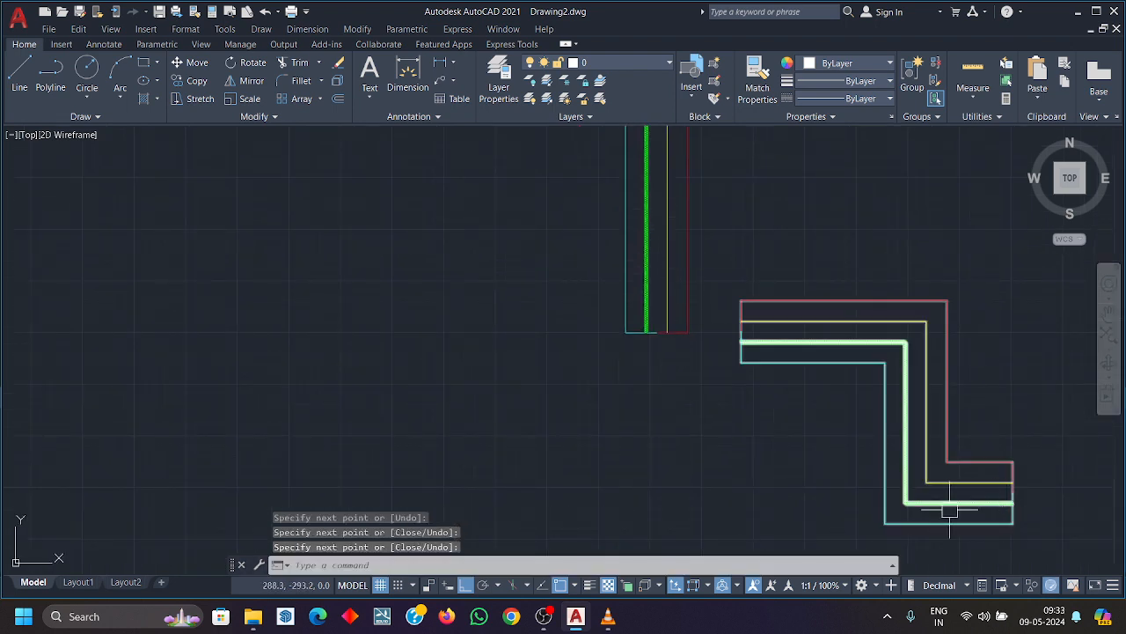
# Inspect the start cap and batting pattern of the second multiline, selecting it to check its elements.
pyautogui.scroll(2, 700, 313)
pyautogui.moveTo(716, 341); pyautogui.dragTo(651, 321, button='middle')
pyautogui.scroll(2, 743, 401)
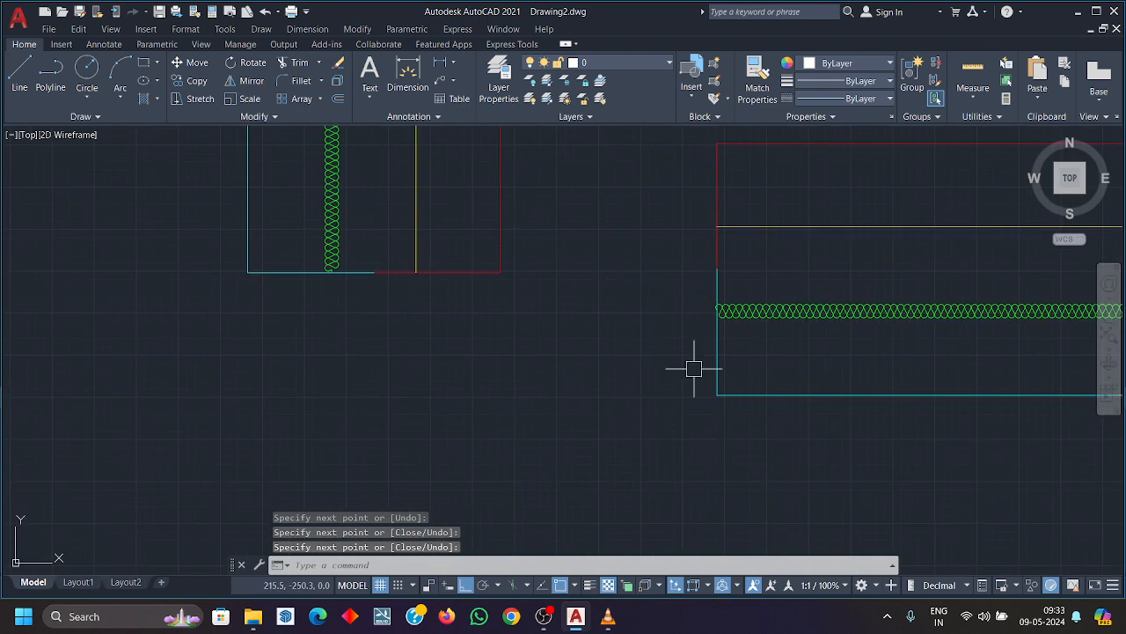
pyautogui.click(726, 394)
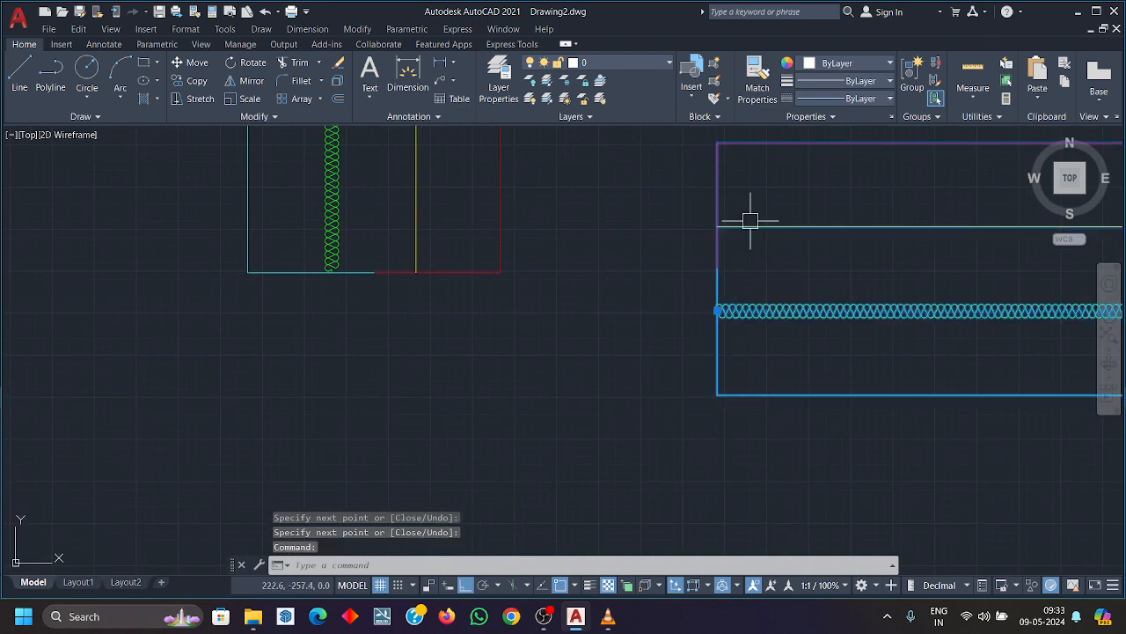
pyautogui.press('Escape')
pyautogui.press('Escape')
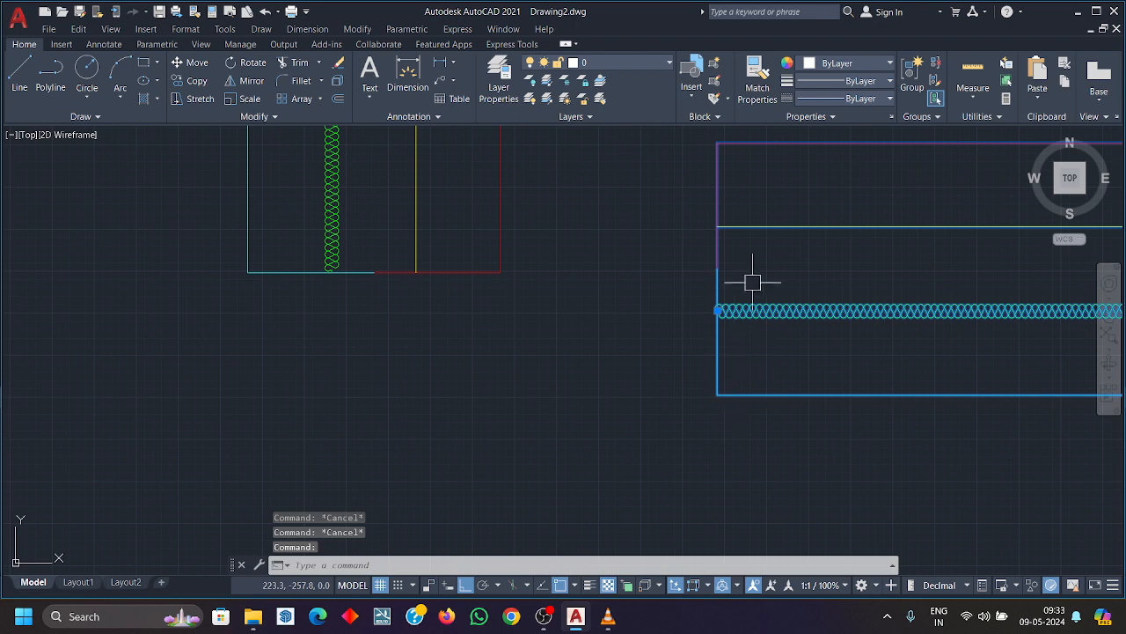
# Try to place a vertical dimension from the second multiline's start cap to its lower cyan corner, and erase it.
pyautogui.press('Escape')
pyautogui.scroll(-2, 656, 417)
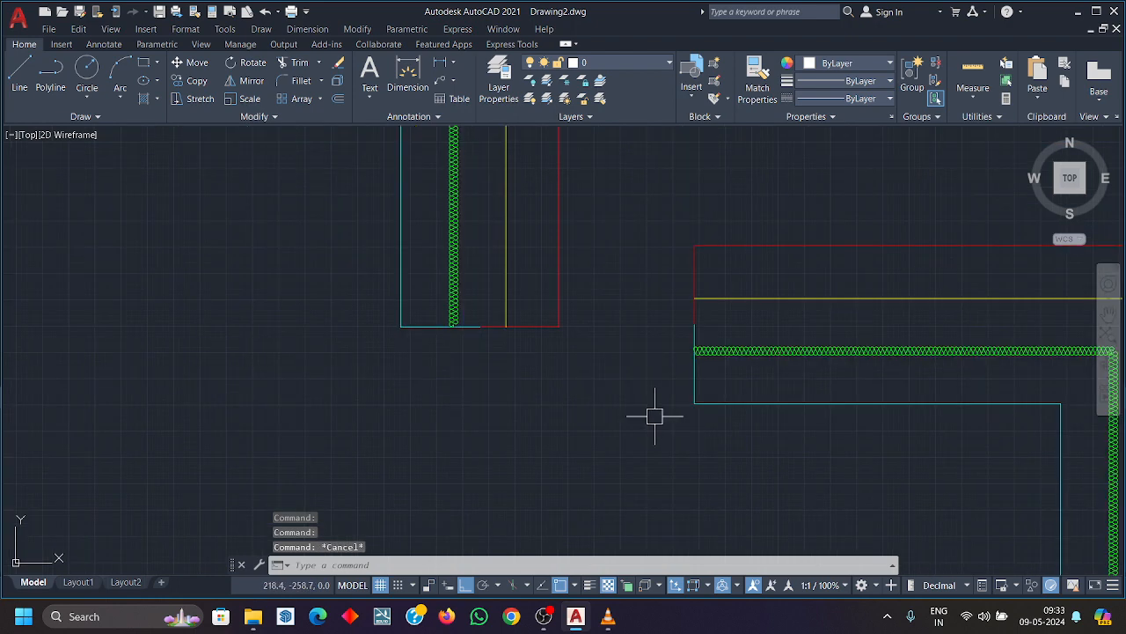
pyautogui.click(440, 62)
pyautogui.click(694, 298)
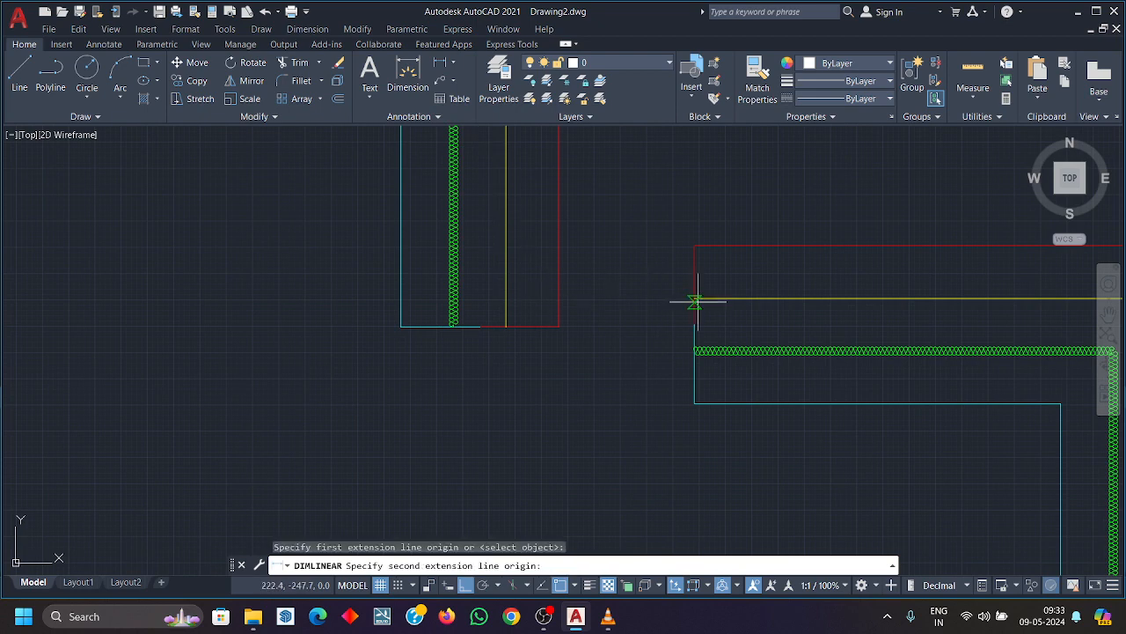
pyautogui.click(694, 403)
pyautogui.scroll(4, 621, 337)
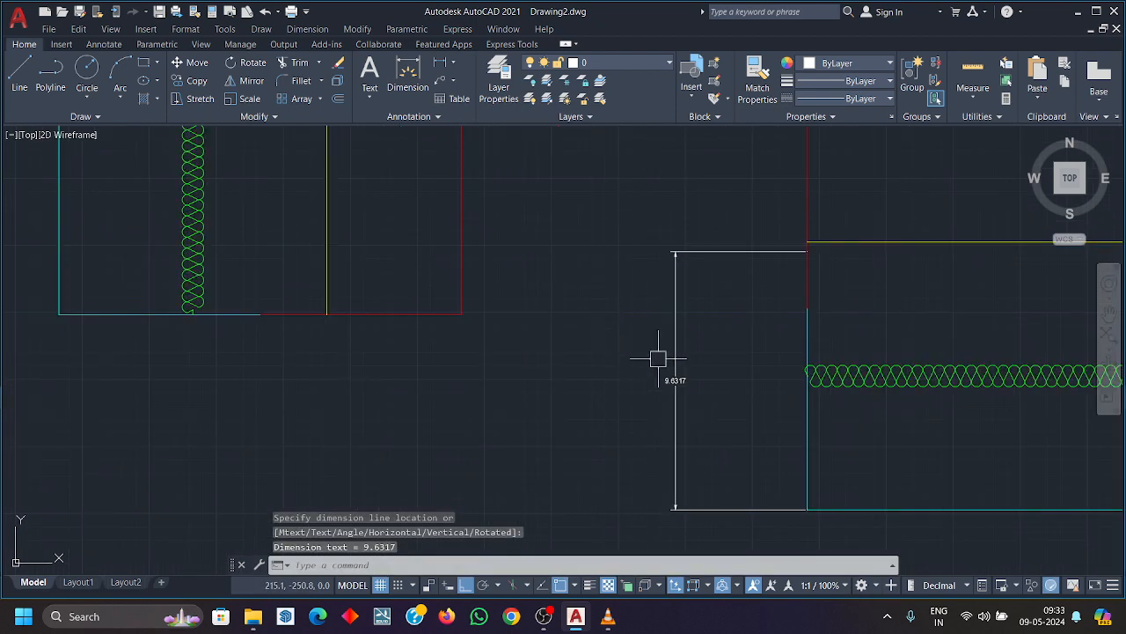
pyautogui.moveTo(658, 358); pyautogui.dragTo(643, 313, button='middle')
pyautogui.click(712, 342)
pyautogui.click(610, 300)
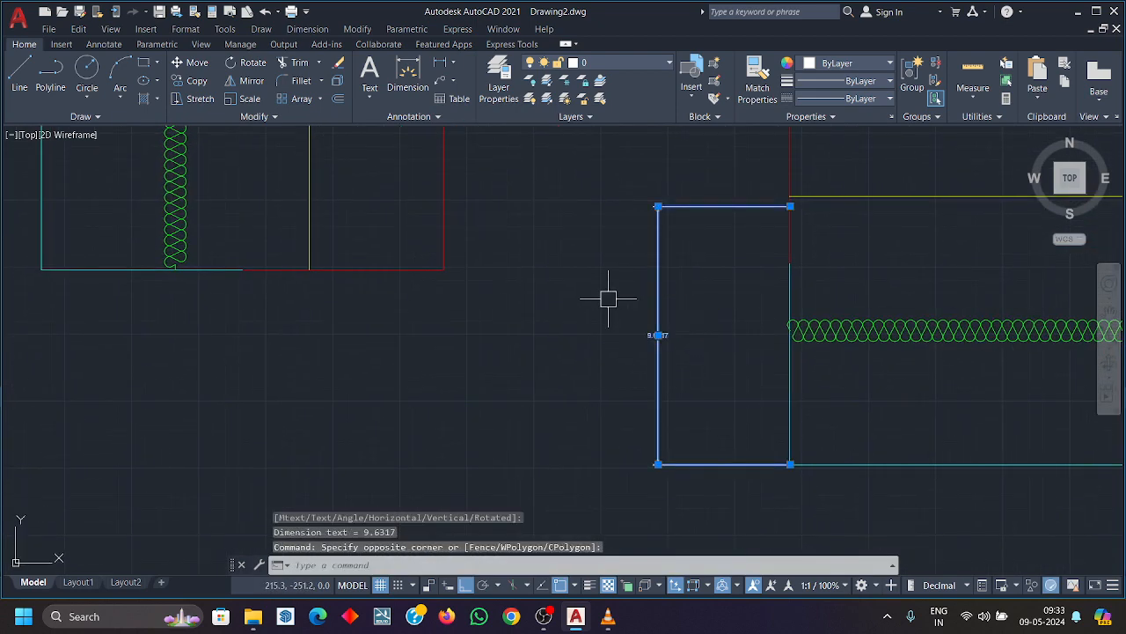
pyautogui.press('Delete')
# Dimension the vertical distance between the yellow element and the lower cyan element at the second multiline's start.
pyautogui.click(443, 65)
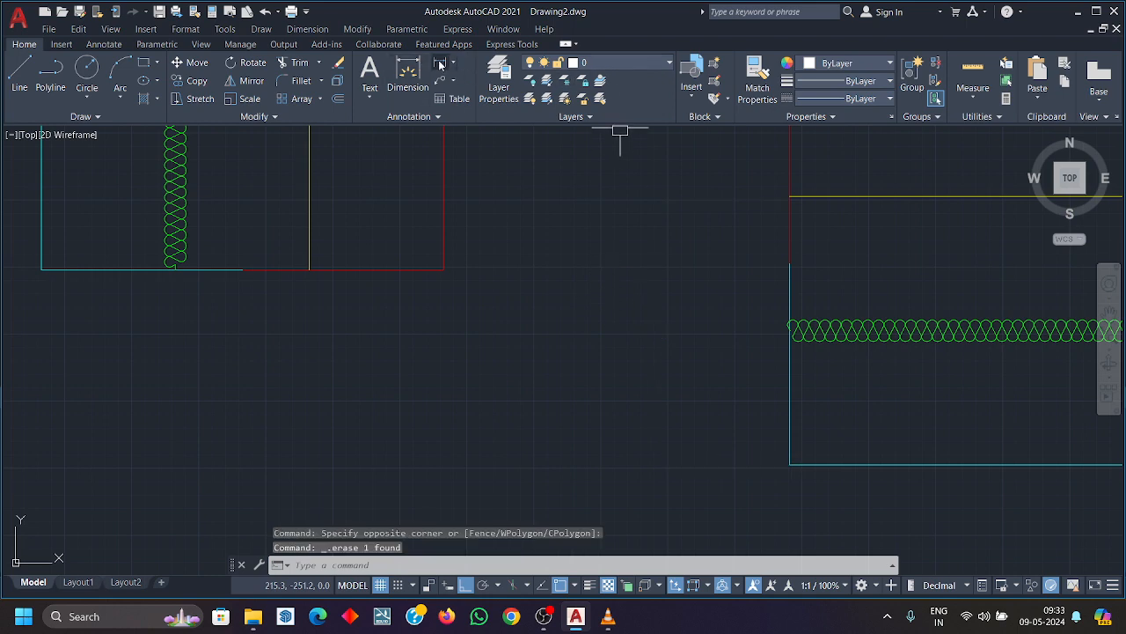
pyautogui.click(790, 196)
pyautogui.moveTo(795, 326); pyautogui.dragTo(763, 232, button='middle')
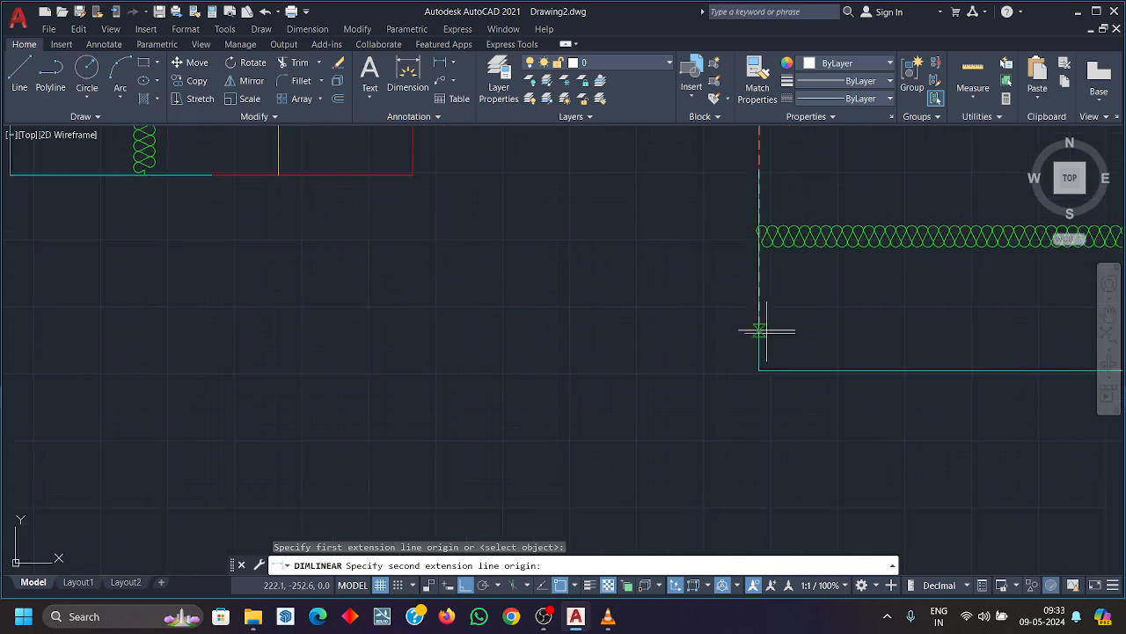
pyautogui.click(759, 370)
pyautogui.click(636, 375)
pyautogui.moveTo(670, 367)
pyautogui.mouseDown(button='middle')
pyautogui.moveTo(660, 420)
pyautogui.moveTo(565, 551)
pyautogui.mouseUp(button='middle')
pyautogui.scroll(-2, 582, 443)
pyautogui.moveTo(582, 443)
pyautogui.mouseDown(button='middle')
pyautogui.moveTo(497, 337)
pyautogui.moveTo(322, 345)
pyautogui.mouseUp(button='middle')
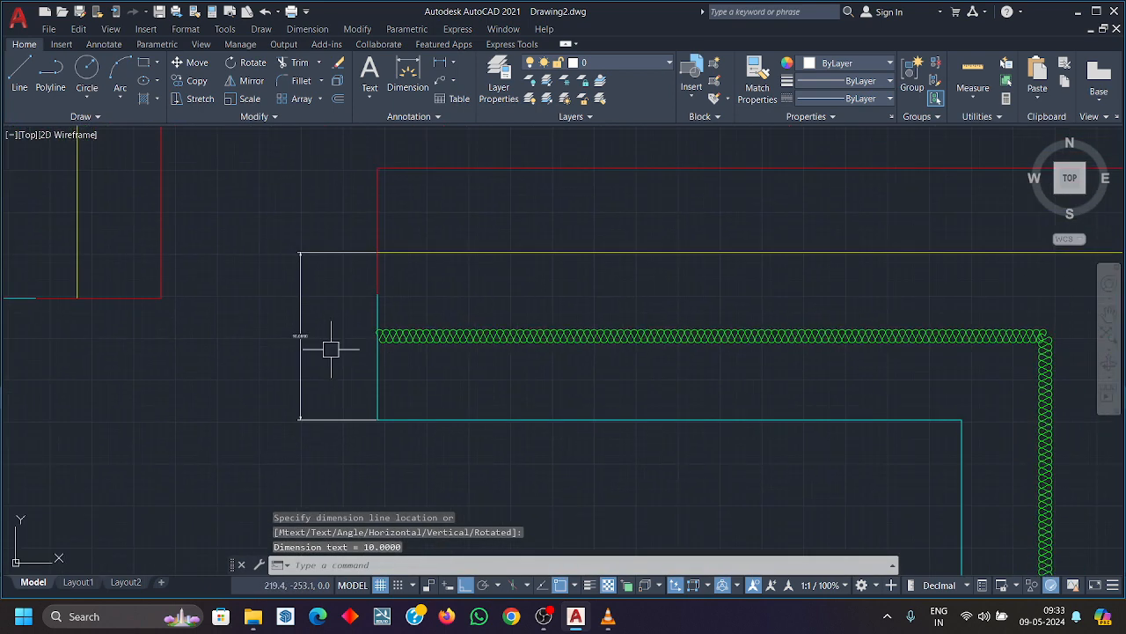
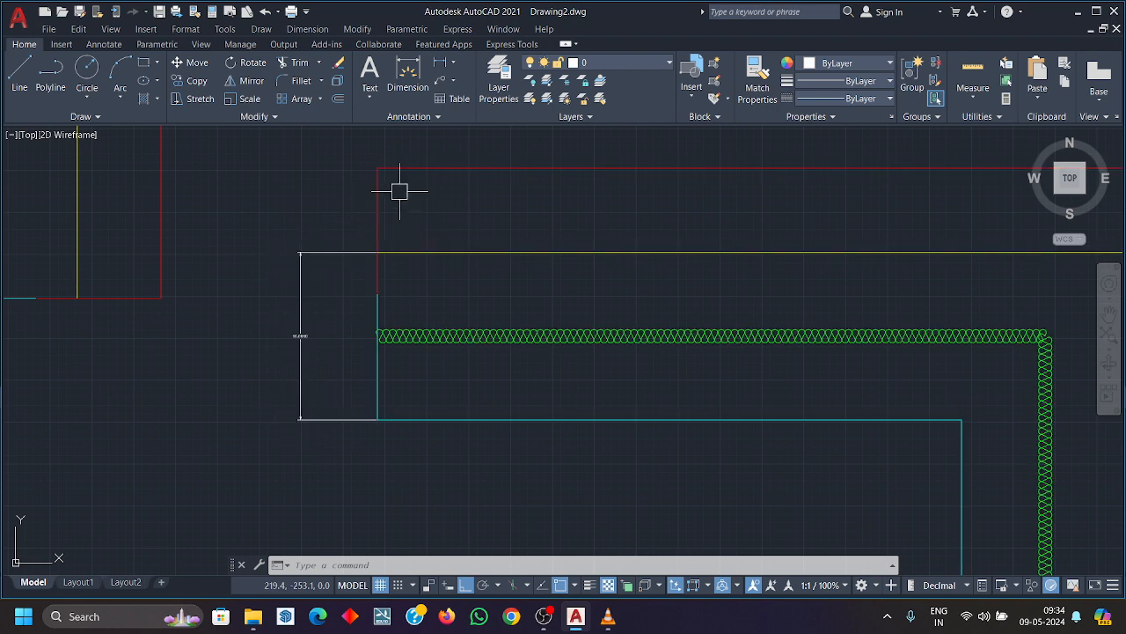
# Dimension the second multiline's overall width at its start, from the upper red element to the lower cyan element.
pyautogui.scroll(2, 307, 322)
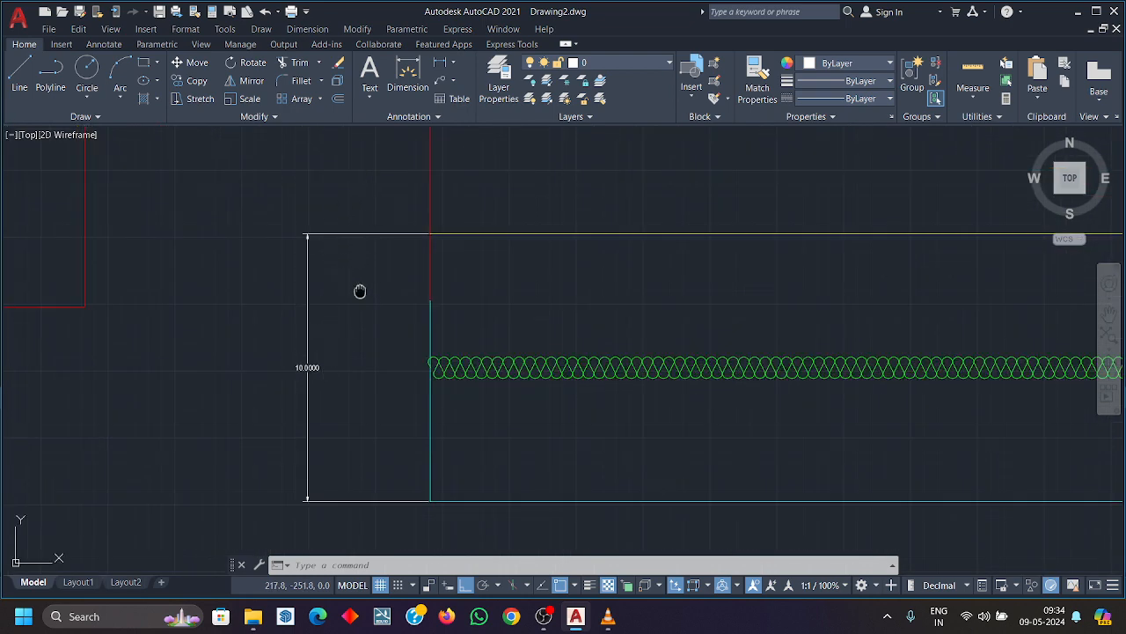
pyautogui.scroll(-2, 360, 289)
pyautogui.click(440, 65)
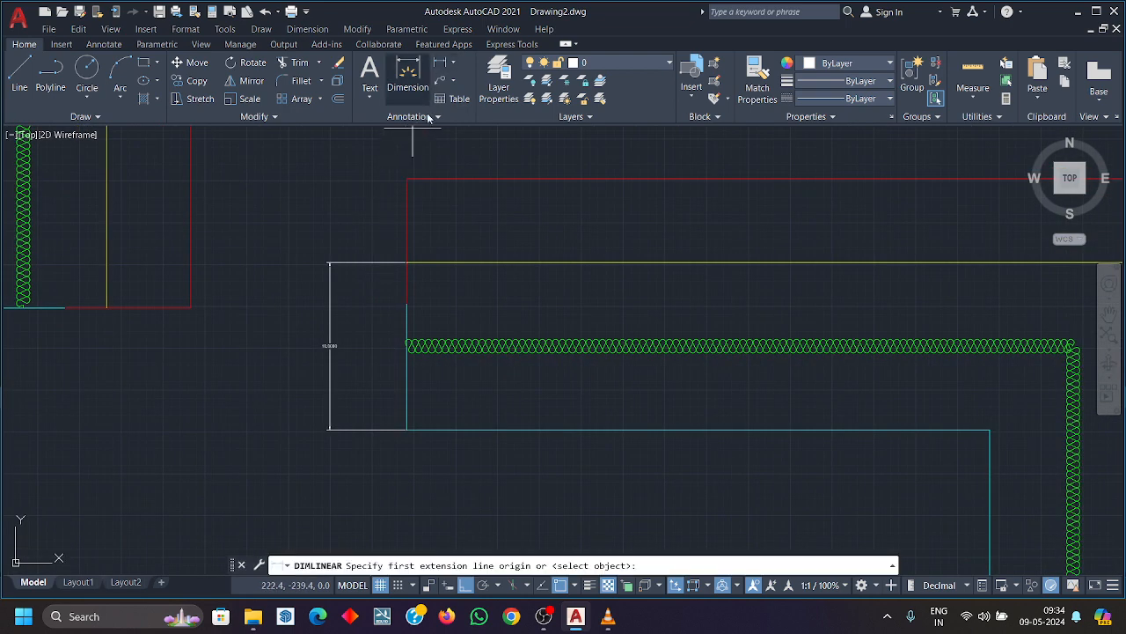
pyautogui.click(406, 180)
pyautogui.click(407, 429)
pyautogui.scroll(4, 282, 302)
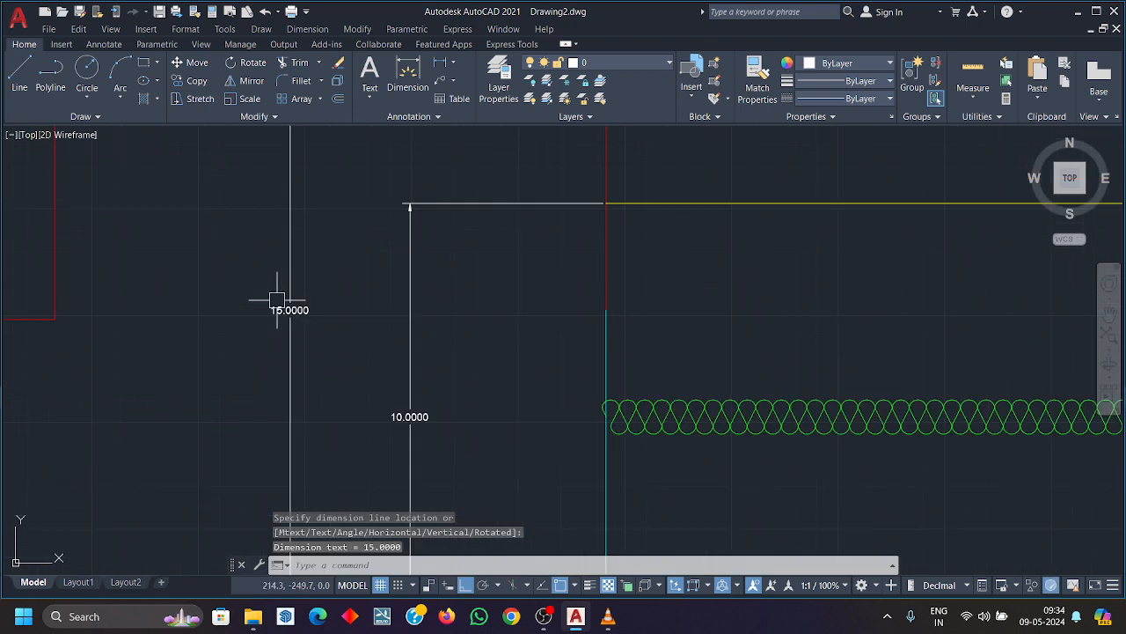
pyautogui.moveTo(305, 378); pyautogui.dragTo(296, 289, button='middle')
pyautogui.scroll(-6, 302, 371)
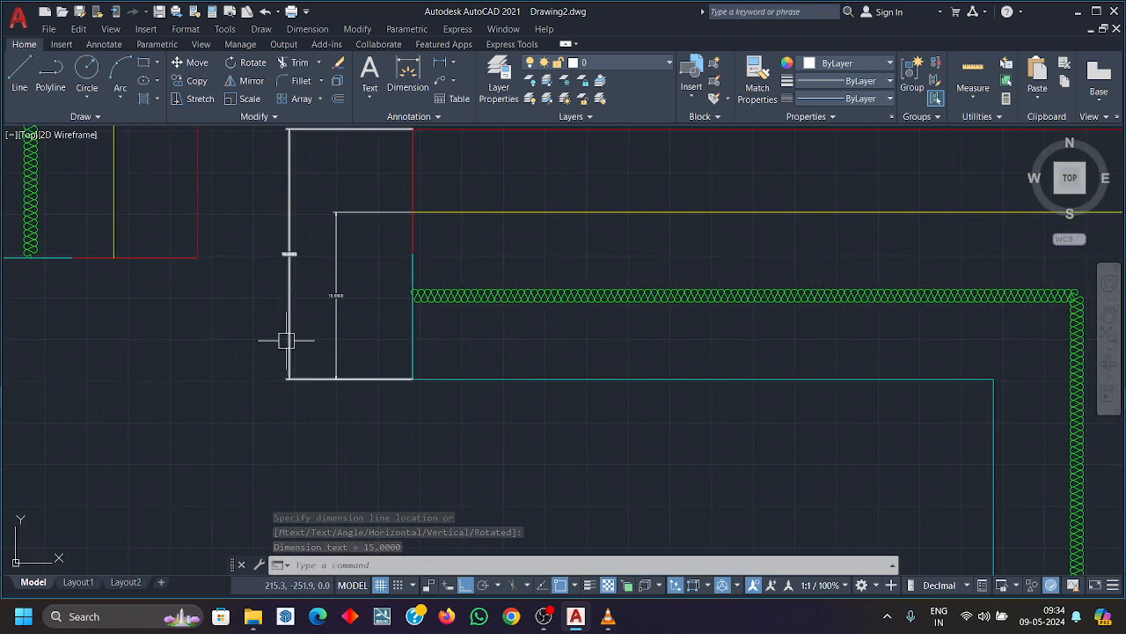
pyautogui.click(286, 340)
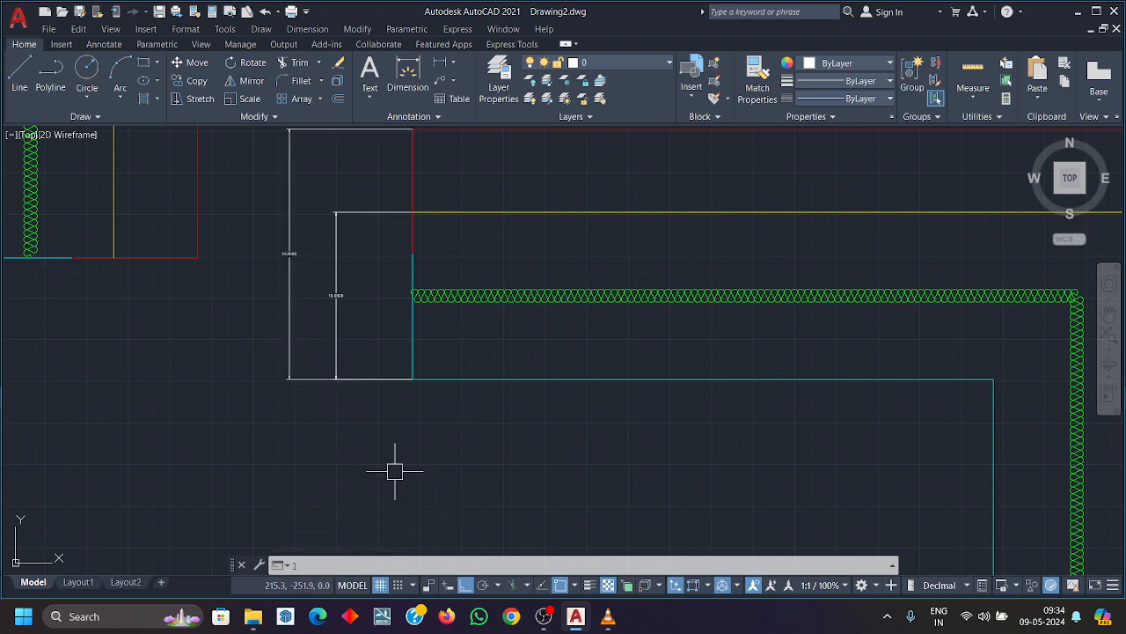
# Draw two parallel horizontal lines, each about 22 units long, below the second multiline's first segment.
pyautogui.write('l')
pyautogui.press('Return')
pyautogui.click(353, 481)
pyautogui.click(729, 480)
pyautogui.moveTo(648, 467); pyautogui.dragTo(643, 364, button='middle')
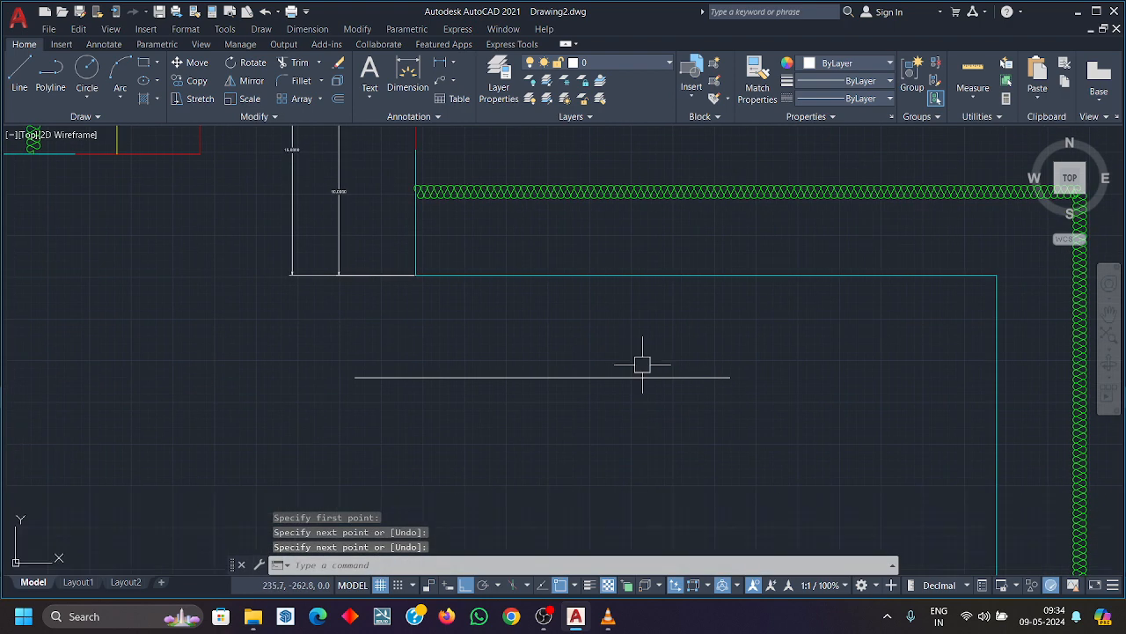
pyautogui.press('Return')
pyautogui.click(368, 451)
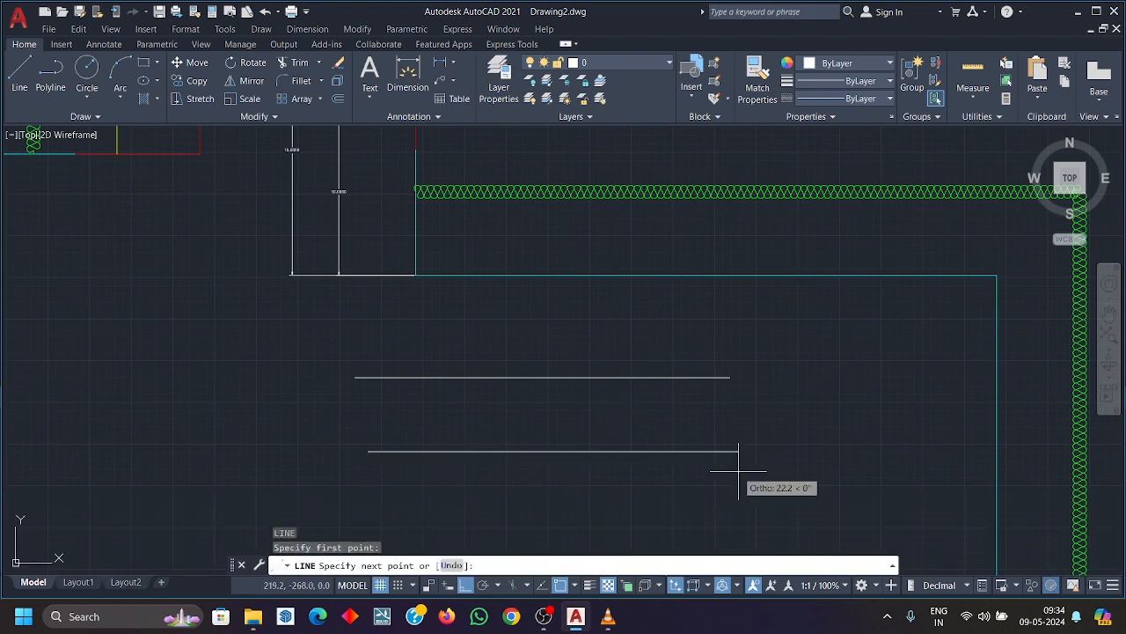
pyautogui.click(739, 470)
pyautogui.press('Return')
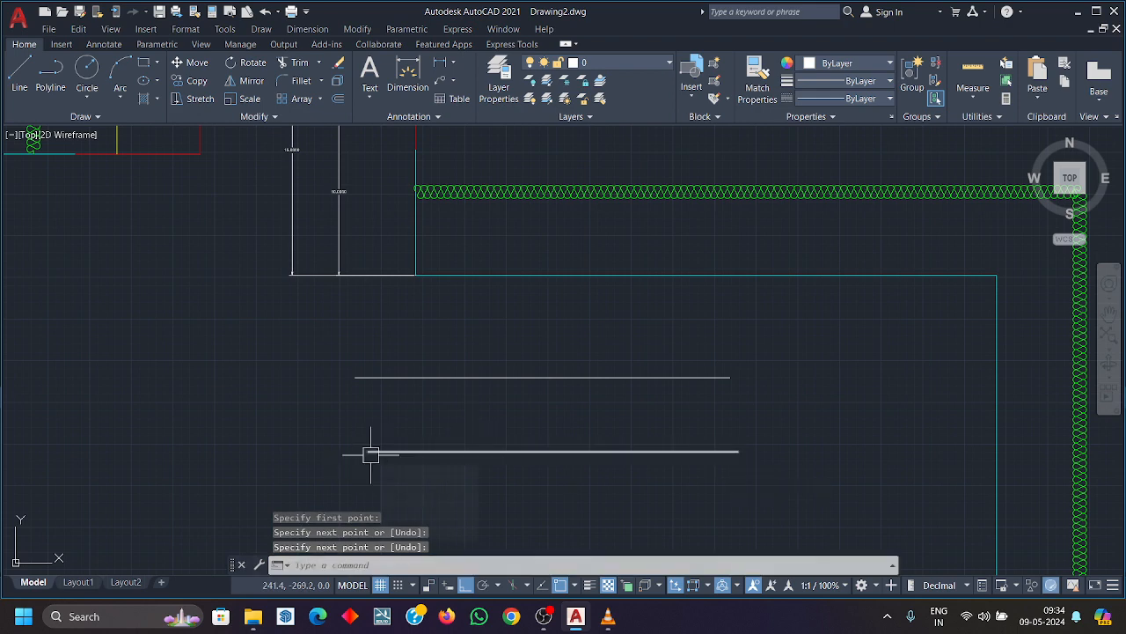
# Erase the two single horizontal lines below the second multiline.
pyautogui.moveTo(441, 190); pyautogui.dragTo(443, 261, button='middle')
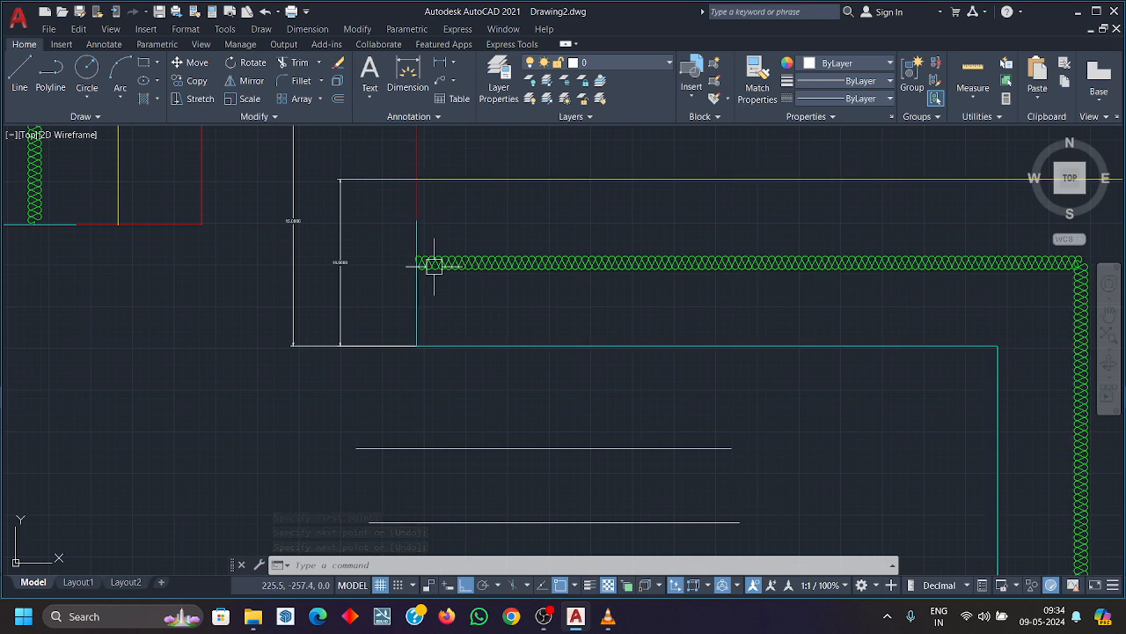
pyautogui.moveTo(519, 397); pyautogui.dragTo(517, 362, button='middle')
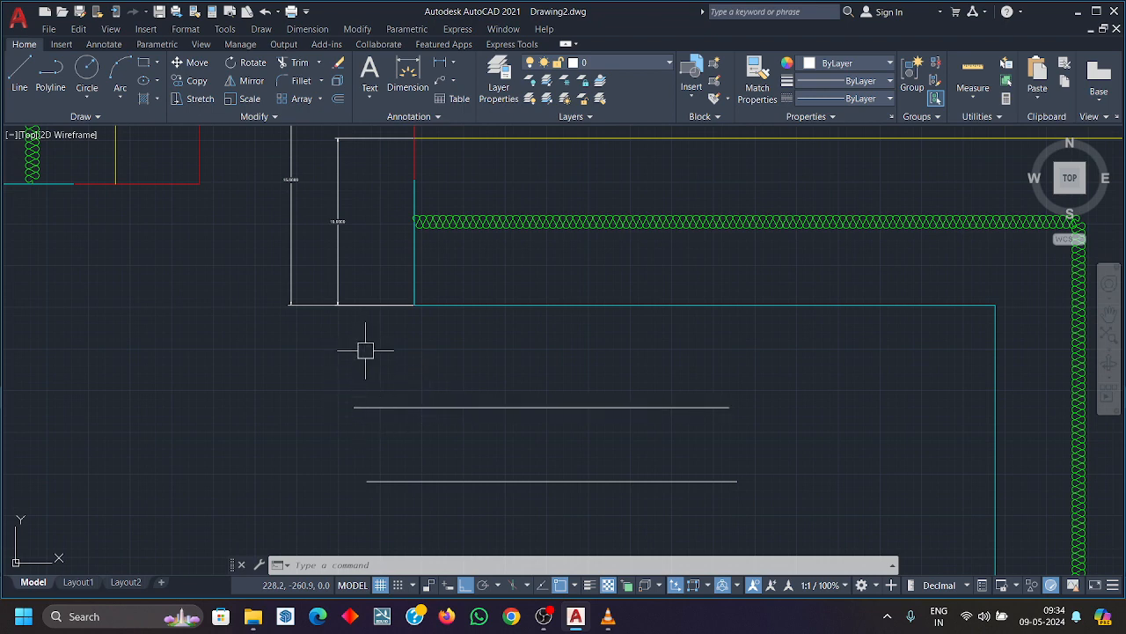
pyautogui.click(364, 400)
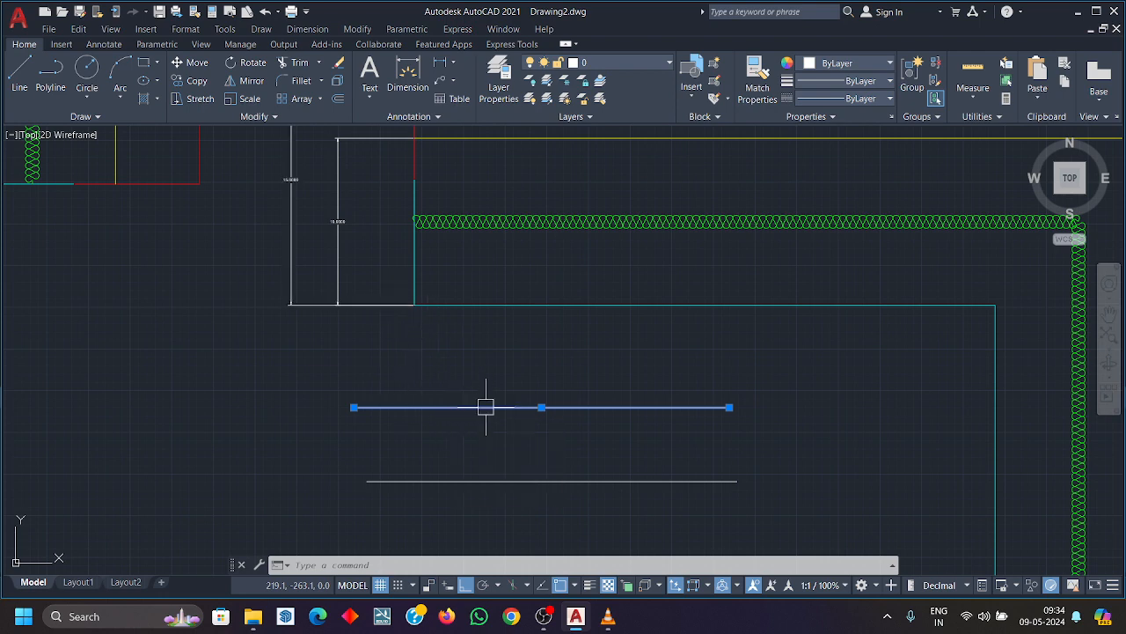
pyautogui.moveTo(485, 406); pyautogui.dragTo(445, 384, button='middle')
pyautogui.click(573, 531)
pyautogui.click(469, 364)
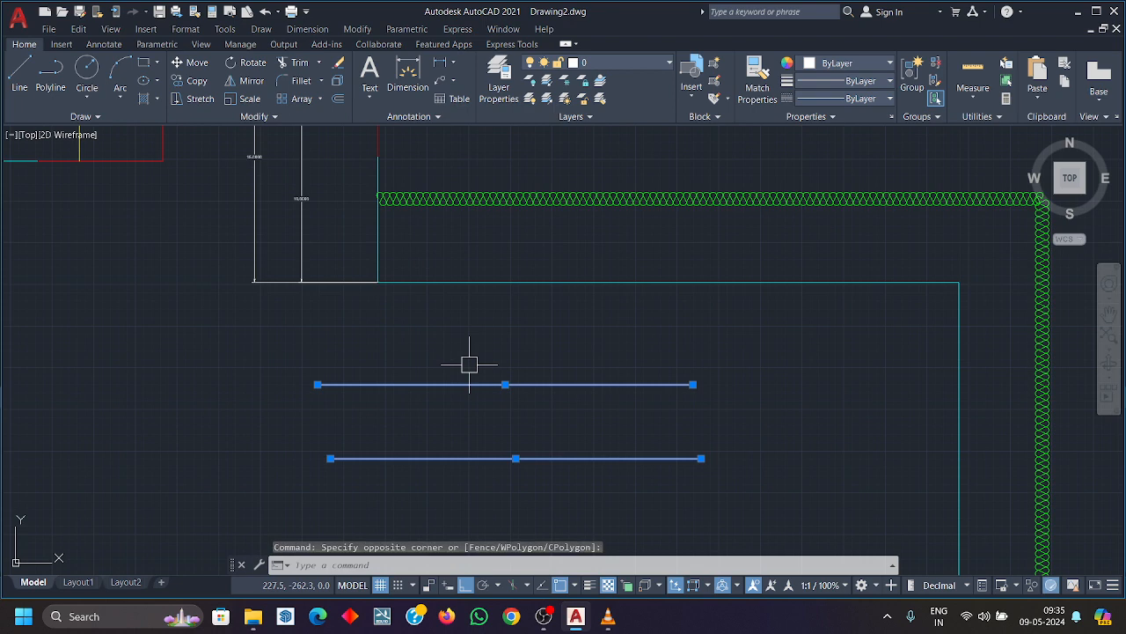
pyautogui.press('Delete')
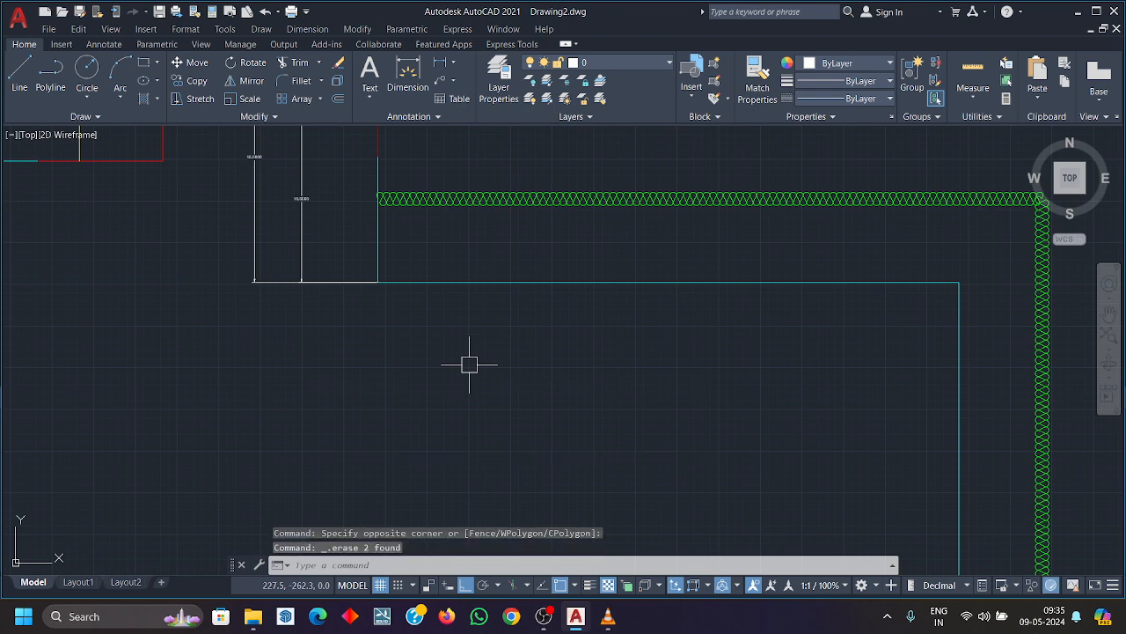
# Erase both multilines together with the two vertical dimensions at the second one's start.
pyautogui.scroll(-2, 455, 364)
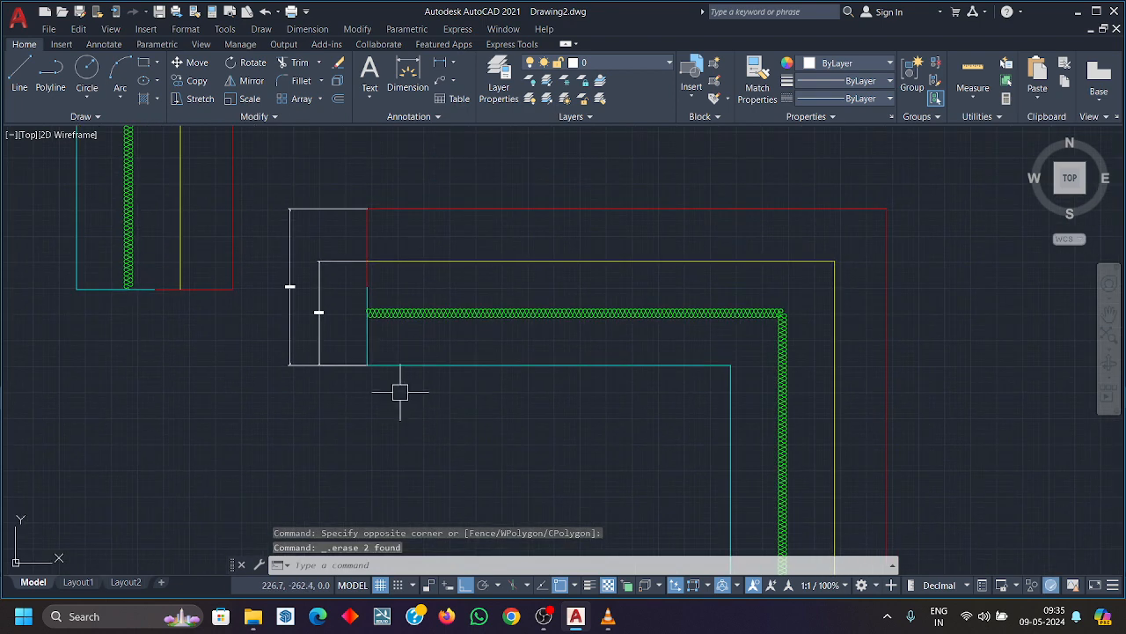
pyautogui.scroll(2, 401, 392)
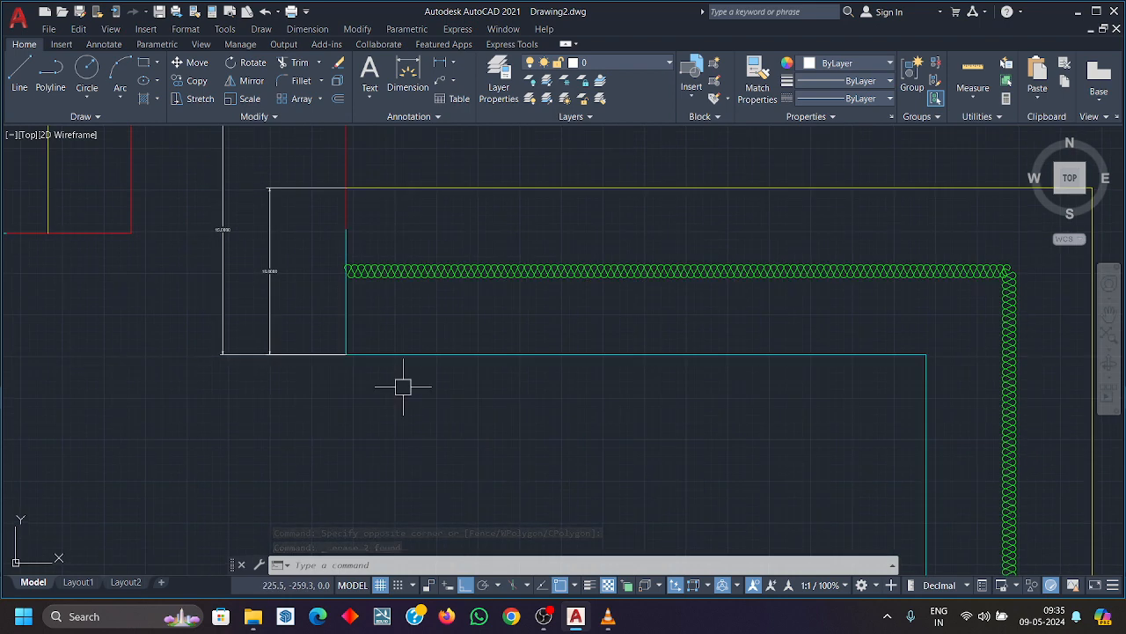
pyautogui.moveTo(402, 395)
pyautogui.mouseDown(button='middle')
pyautogui.moveTo(402, 452)
pyautogui.moveTo(455, 501)
pyautogui.mouseUp(button='middle')
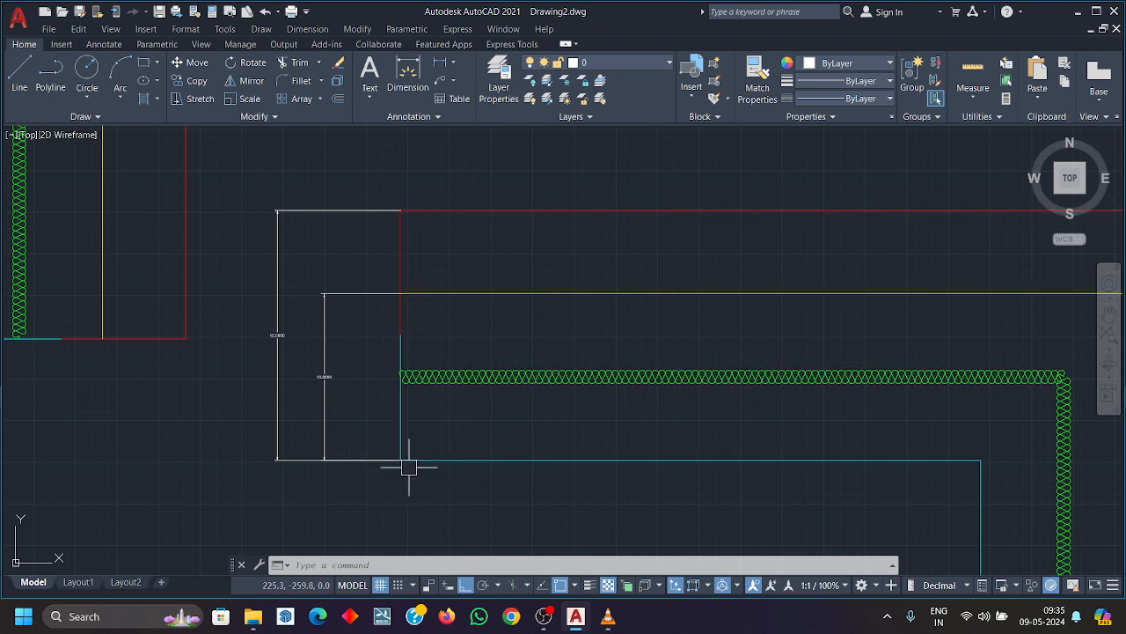
pyautogui.moveTo(408, 467)
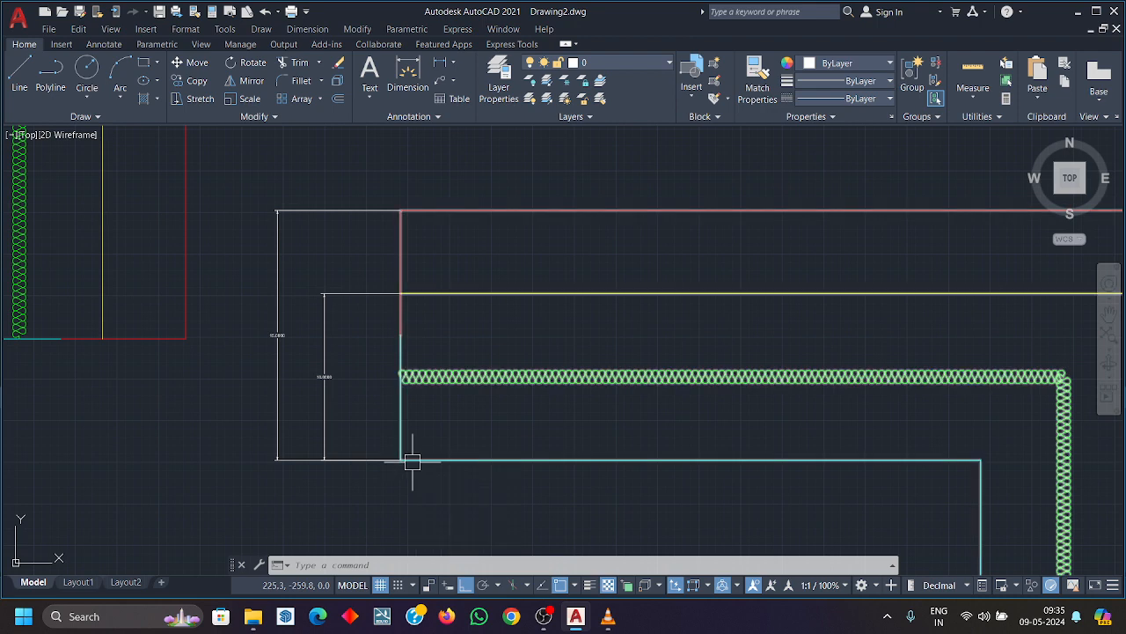
pyautogui.scroll(-4, 465, 378)
pyautogui.moveTo(466, 372); pyautogui.dragTo(476, 254, button='middle')
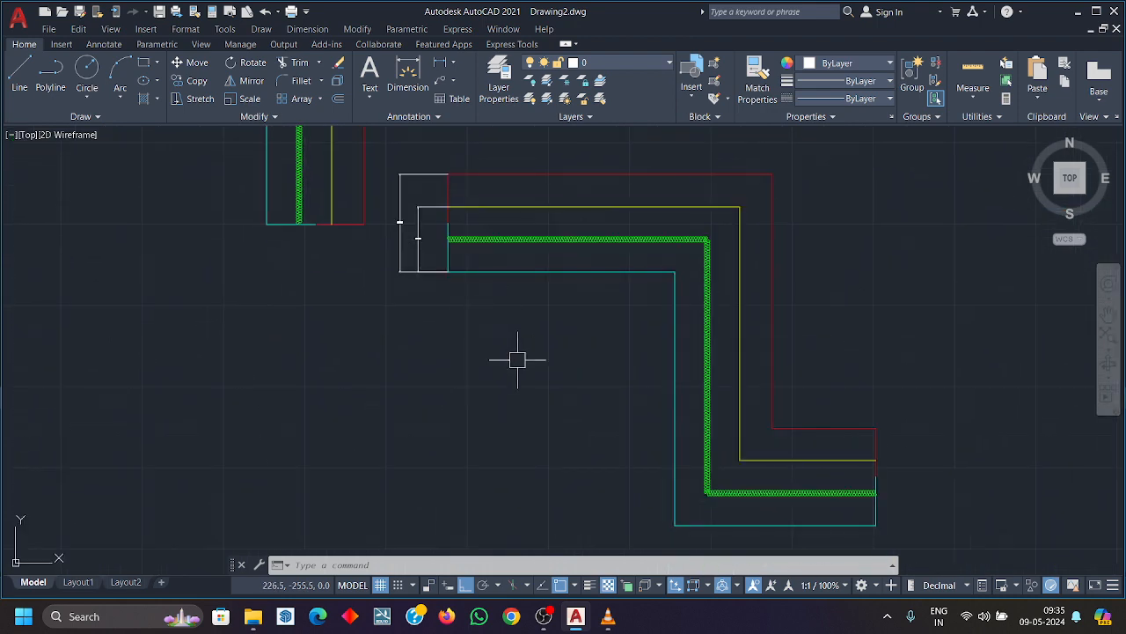
pyautogui.scroll(-2, 516, 360)
pyautogui.click(1062, 352)
pyautogui.click(368, 215)
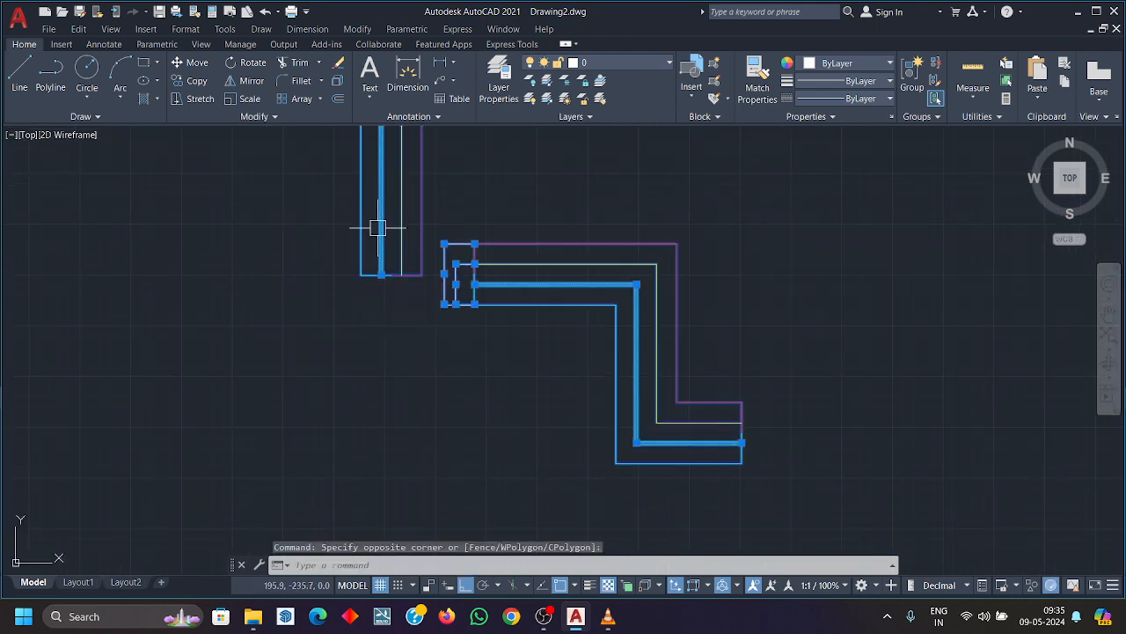
pyautogui.press('Delete')
# Draw a two-segment multiline in style STANDARD, with a horizontal segment about 101 units long and a vertical segment running down from its right end.
pyautogui.write('ml')
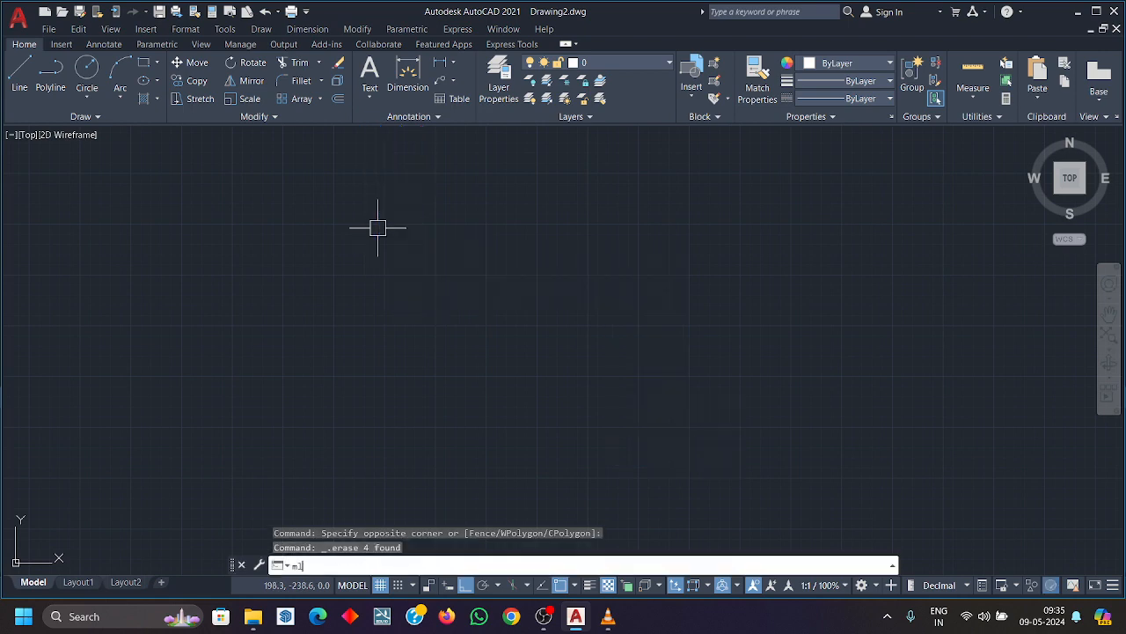
pyautogui.press('Return')
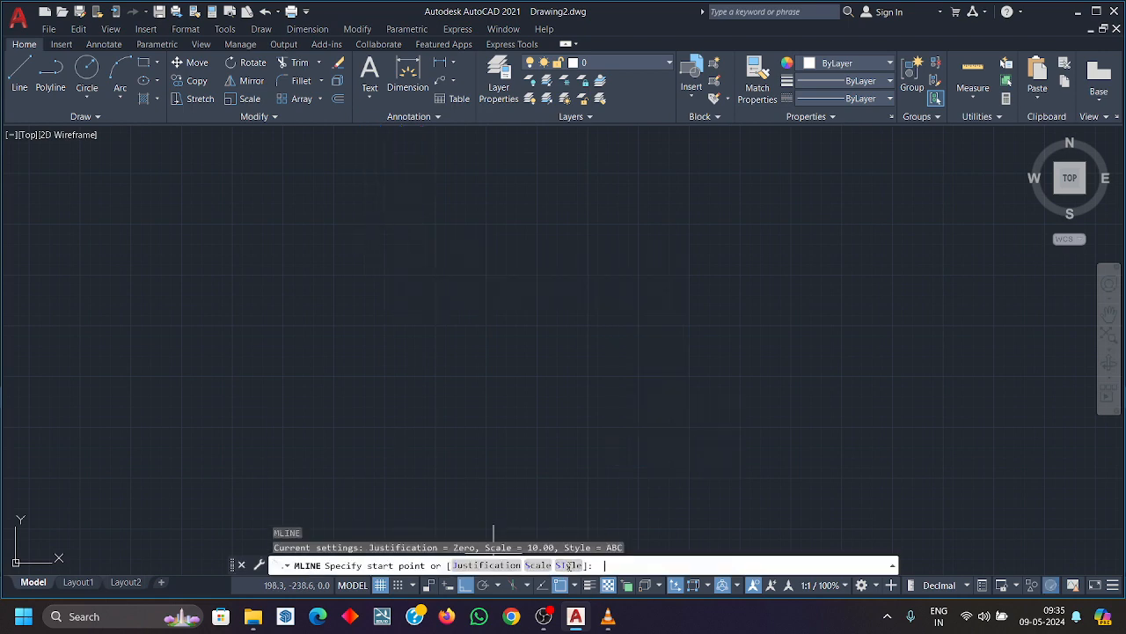
pyautogui.click(569, 565)
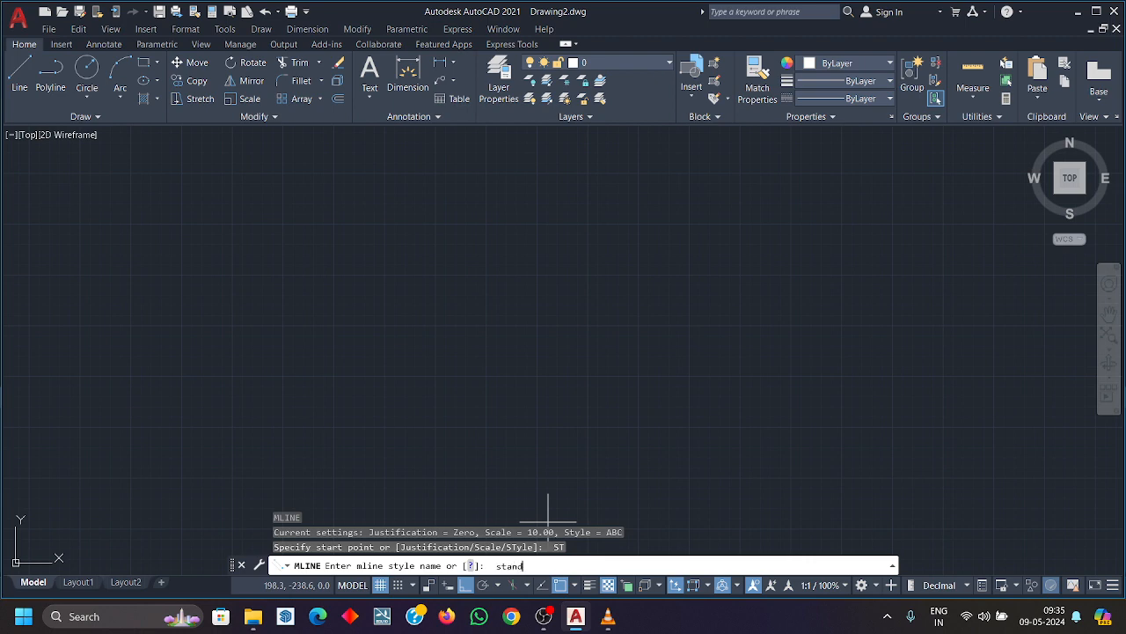
pyautogui.write('standard')
pyautogui.press('Return')
pyautogui.click(297, 321)
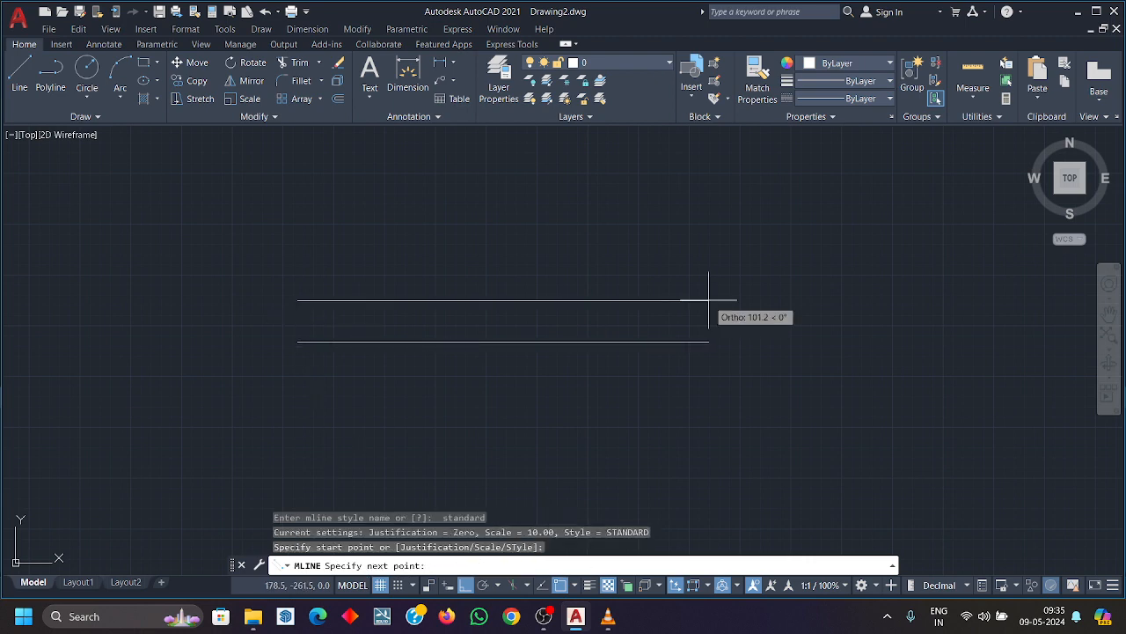
pyautogui.click(708, 321)
pyautogui.click(708, 436)
pyautogui.press('Return')
# Examine the previews of the ABC and STANDARD multiline styles in the Multiline Style settings.
pyautogui.write('MLST')
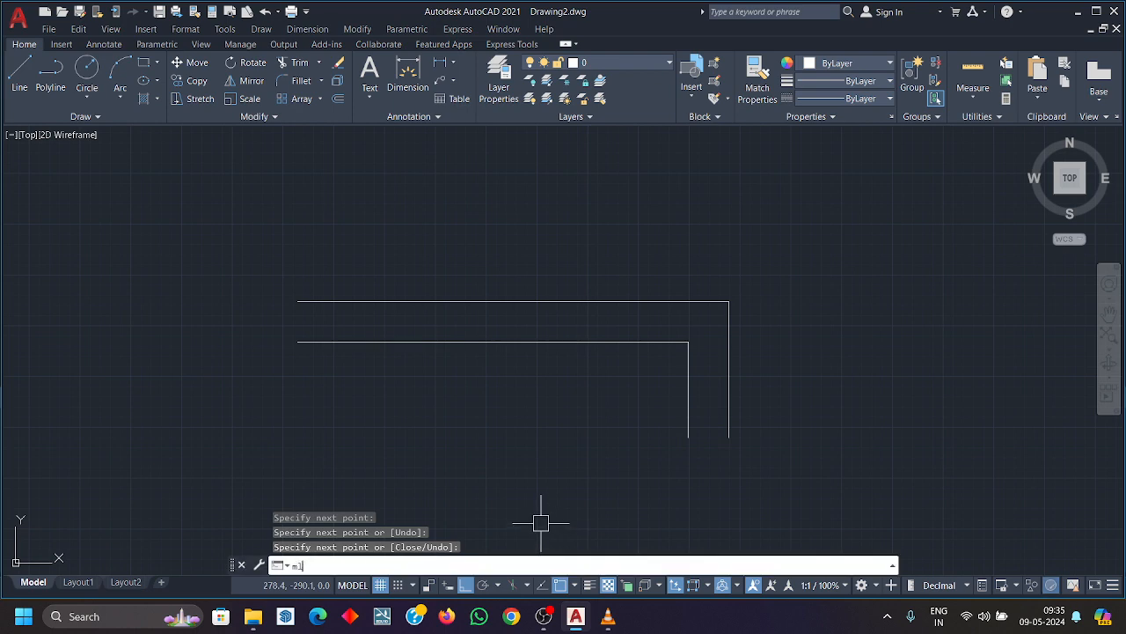
pyautogui.press('Return')
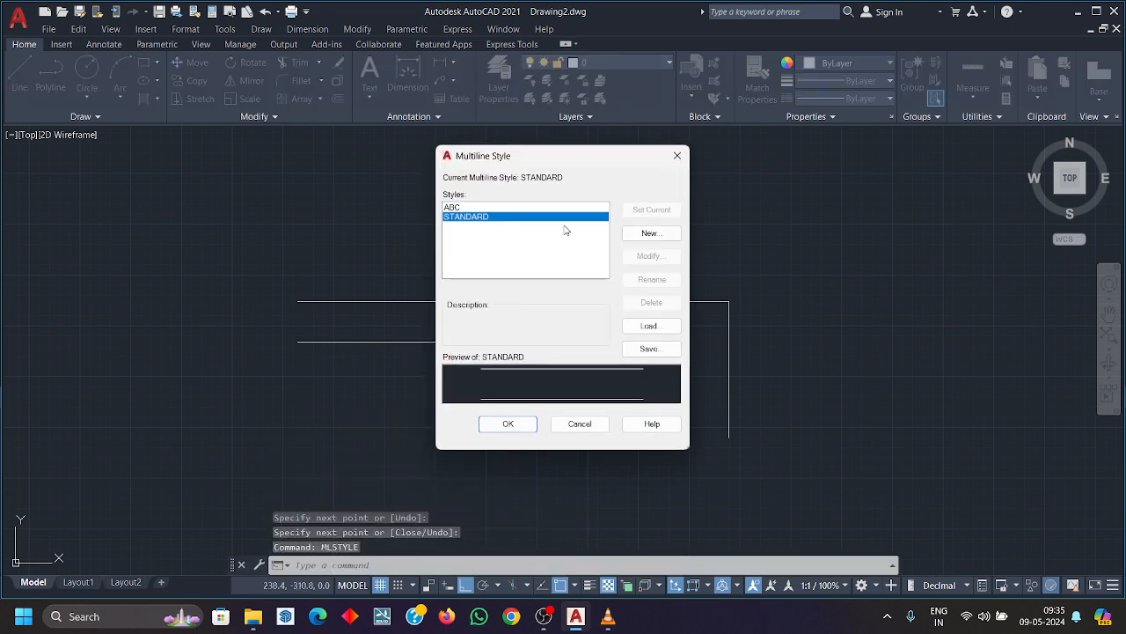
pyautogui.click(515, 208)
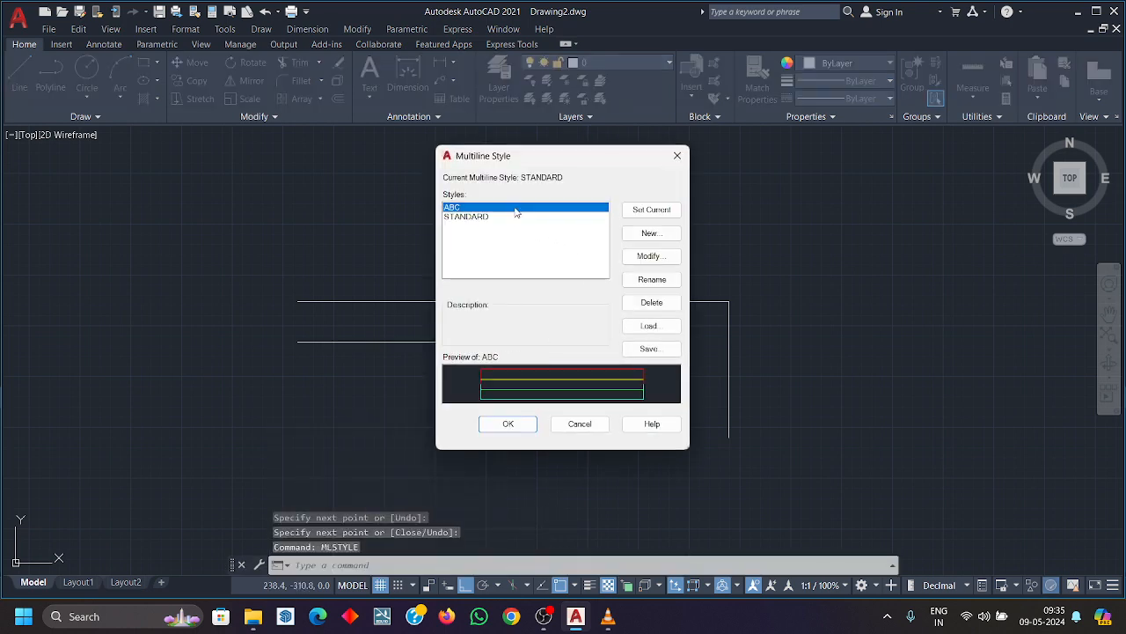
pyautogui.click(484, 216)
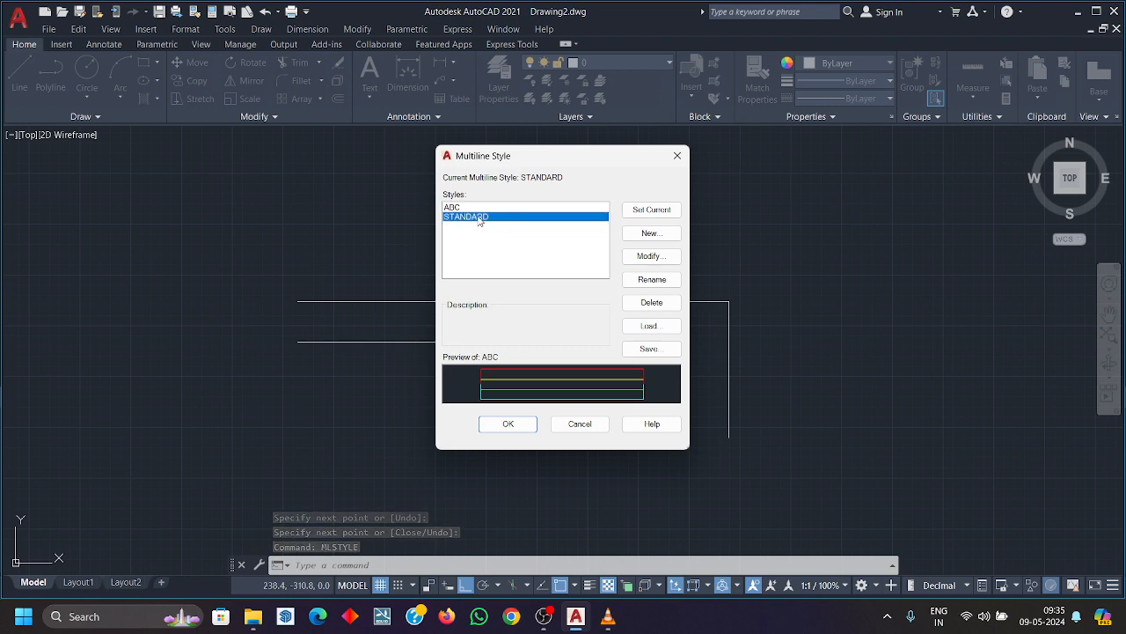
pyautogui.click(533, 208)
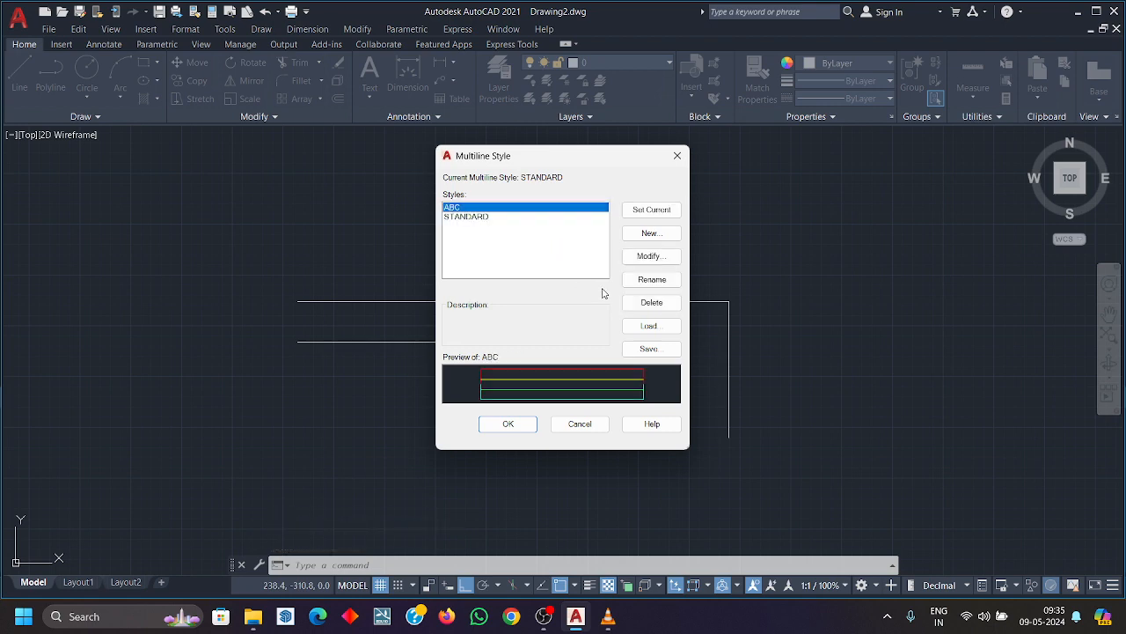
# Make ABC the current multiline style, switch back to STANDARD, and close the style settings.
pyautogui.click(659, 211)
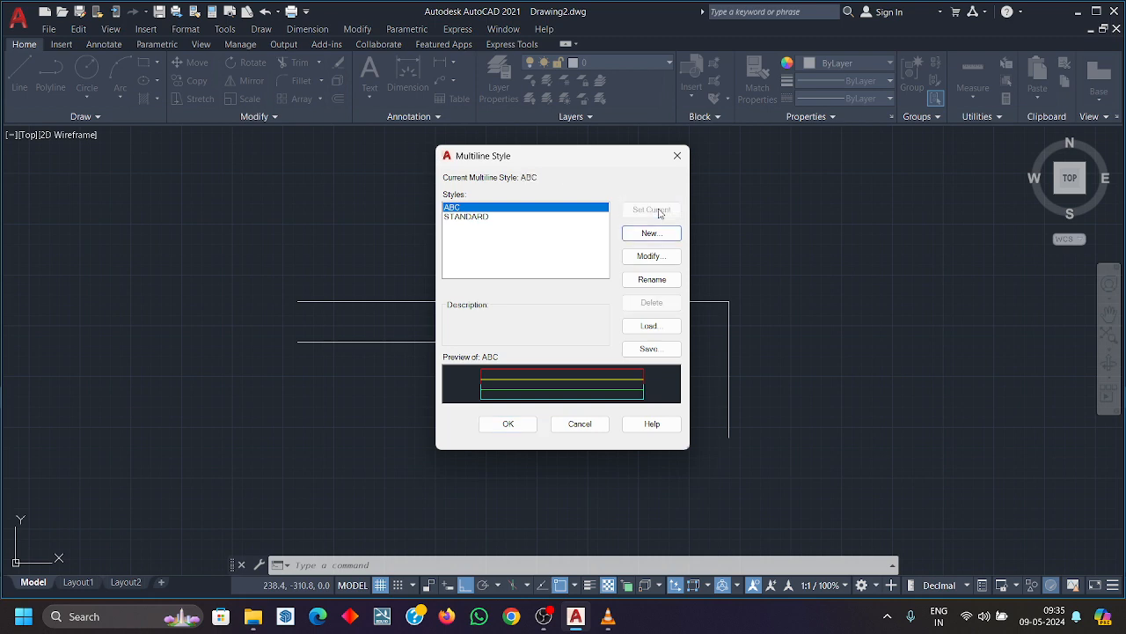
pyautogui.click(487, 218)
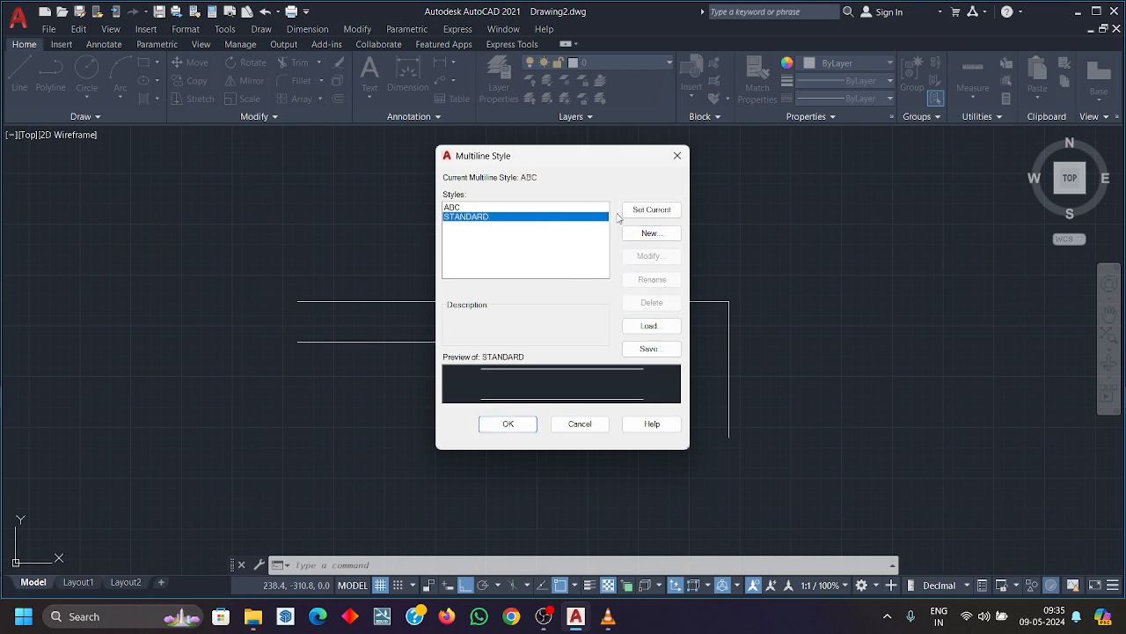
pyautogui.click(652, 210)
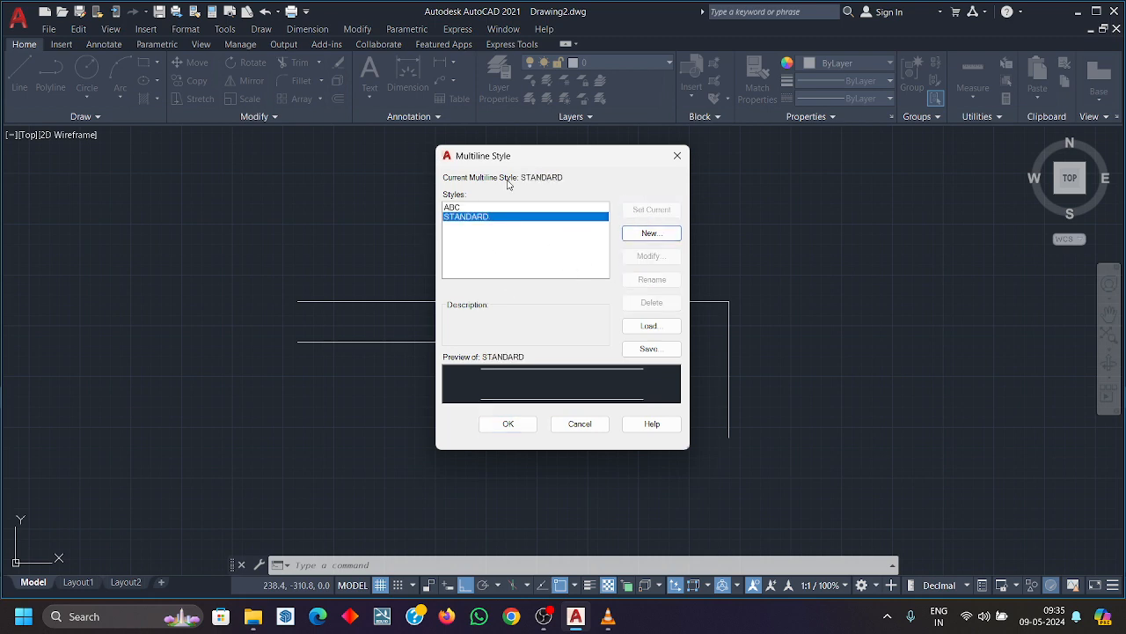
pyautogui.click(678, 155)
# Erase the two-segment STANDARD multiline from the drawing.
pyautogui.click(795, 470)
pyautogui.click(633, 322)
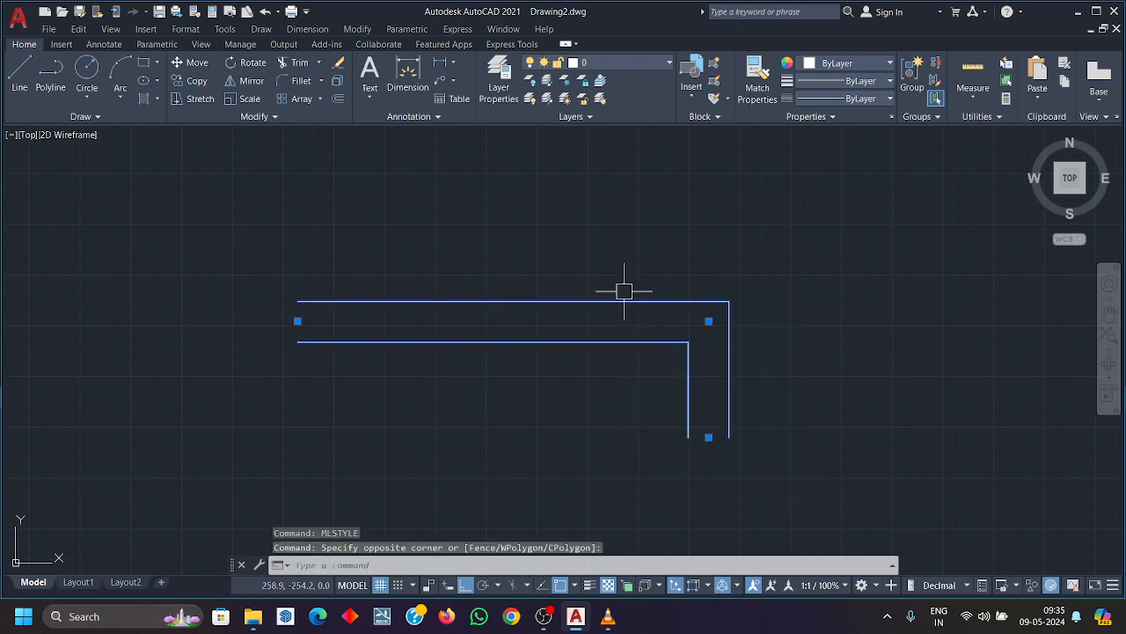
pyautogui.press('Delete')
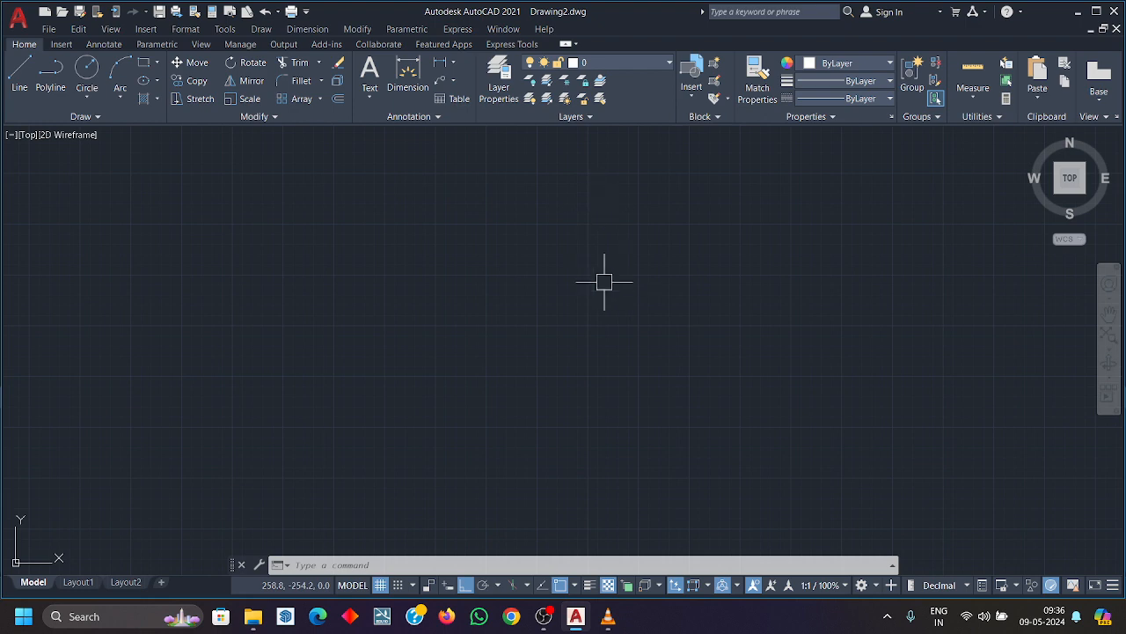
pyautogui.write('l')
pyautogui.press('Return')
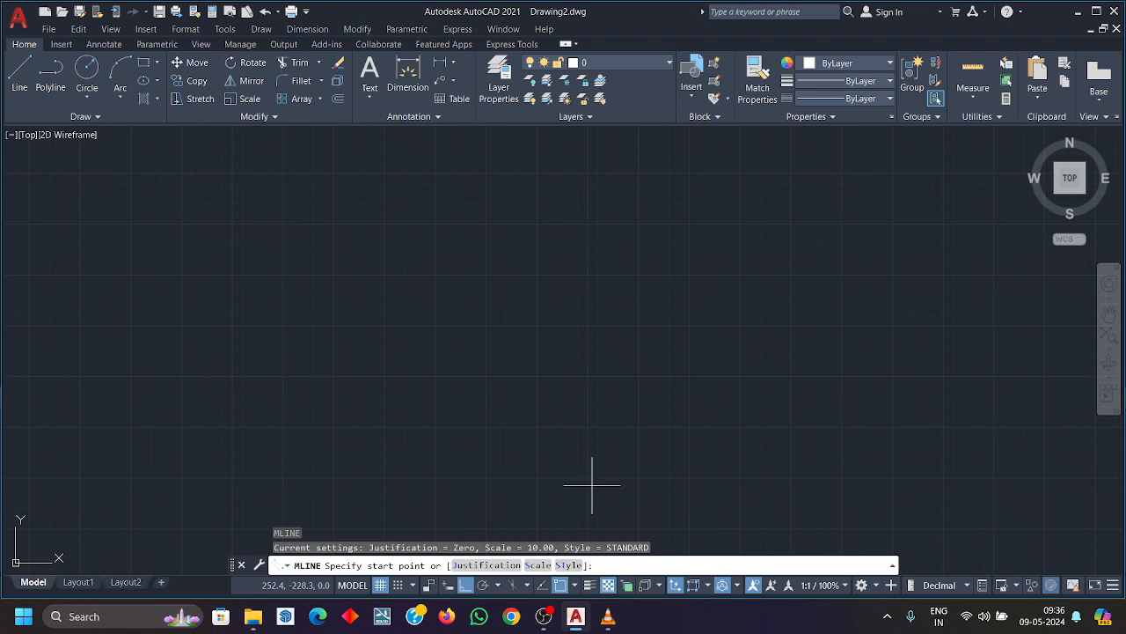
pyautogui.press('Return')
pyautogui.click(593, 224)
pyautogui.click(593, 364)
# Draw a long straight vertical multiline in style STANDARD at scale 10 with Zero justification.
pyautogui.write('m')
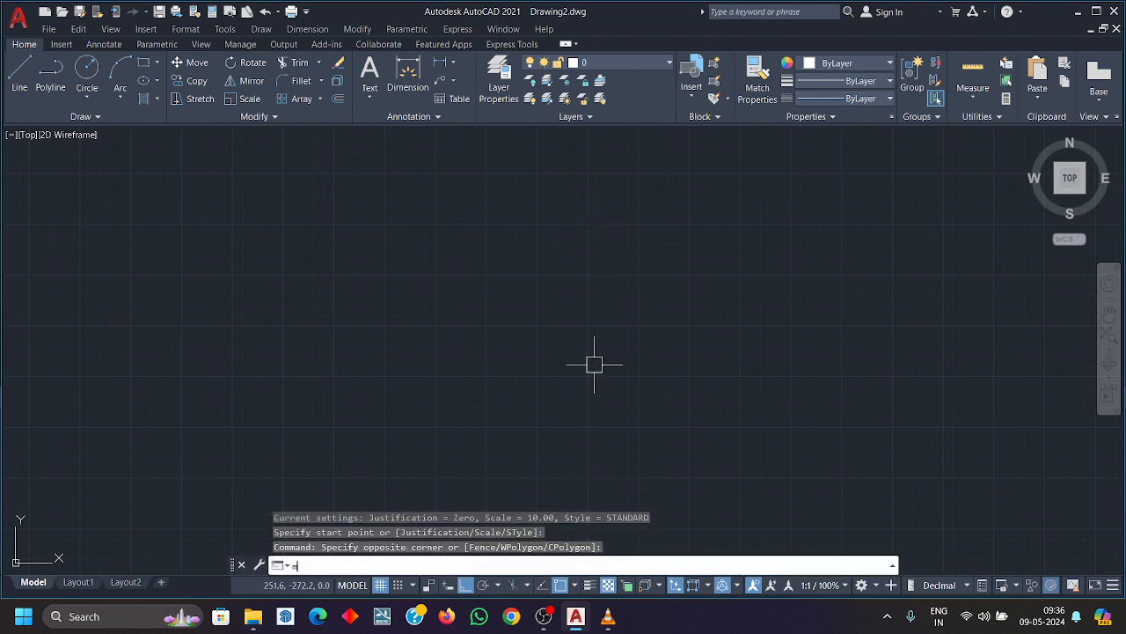
pyautogui.write('l')
pyautogui.press('Return')
pyautogui.click(592, 235)
pyautogui.click(592, 414)
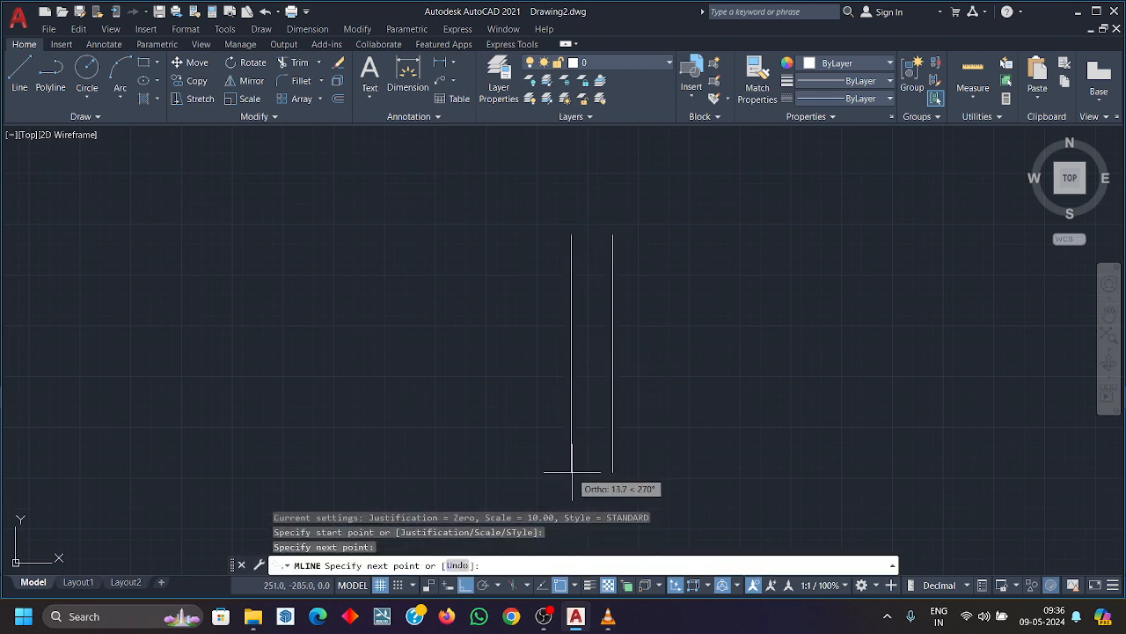
pyautogui.moveTo(572, 472); pyautogui.dragTo(541, 335, button='middle')
pyautogui.click(536, 418)
pyautogui.press('Return')
pyautogui.press('Return')
pyautogui.press('Return')
pyautogui.click(327, 260)
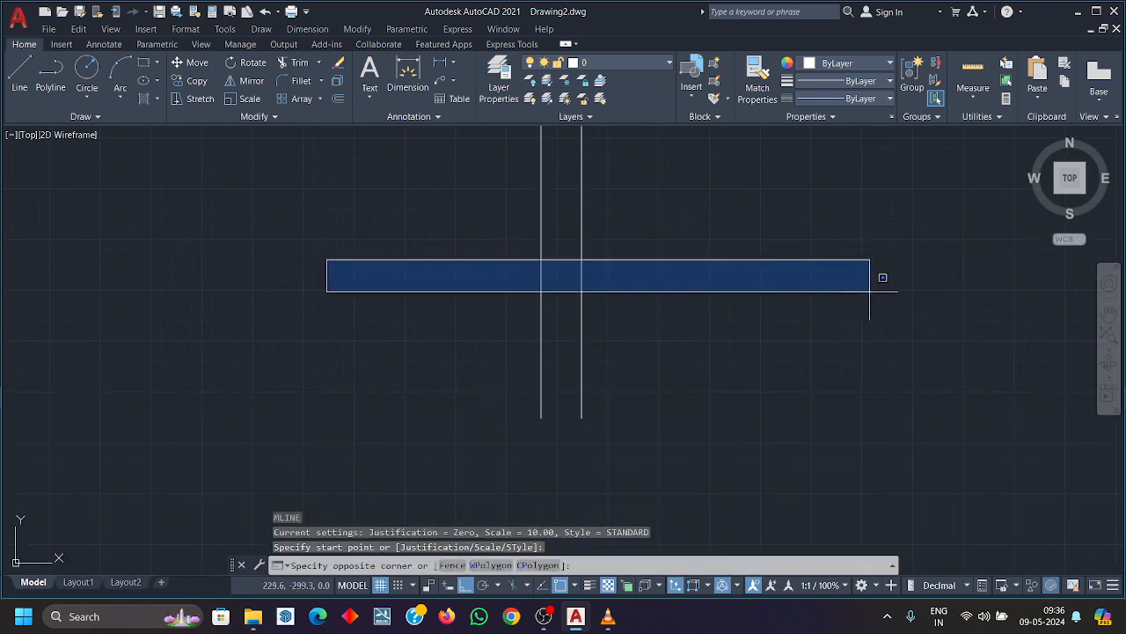
pyautogui.click(869, 292)
# Draw a horizontal multiline in style STANDARD that crosses the vertical multiline and extends well beyond both of its sides.
pyautogui.press('Return')
pyautogui.click(284, 212)
pyautogui.click(798, 212)
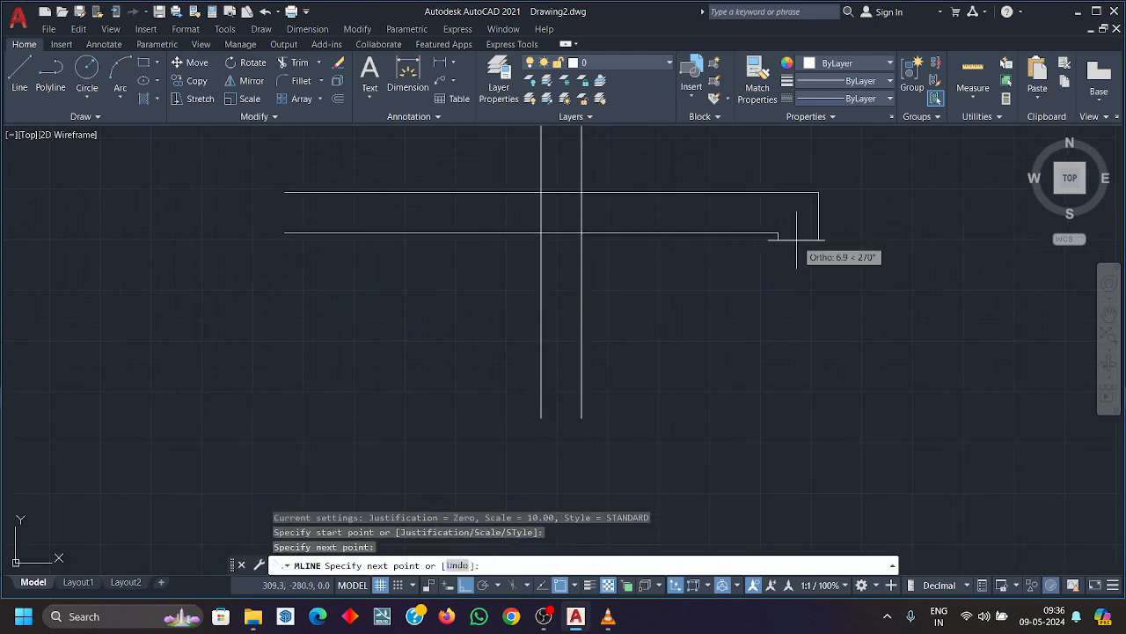
pyautogui.press('Return')
# Draw a second vertical STANDARD multiline to the left of the first one, crossing the horizontal multiline near its left end.
pyautogui.moveTo(769, 360); pyautogui.dragTo(854, 430, button='middle')
pyautogui.press('Return')
pyautogui.click(489, 169)
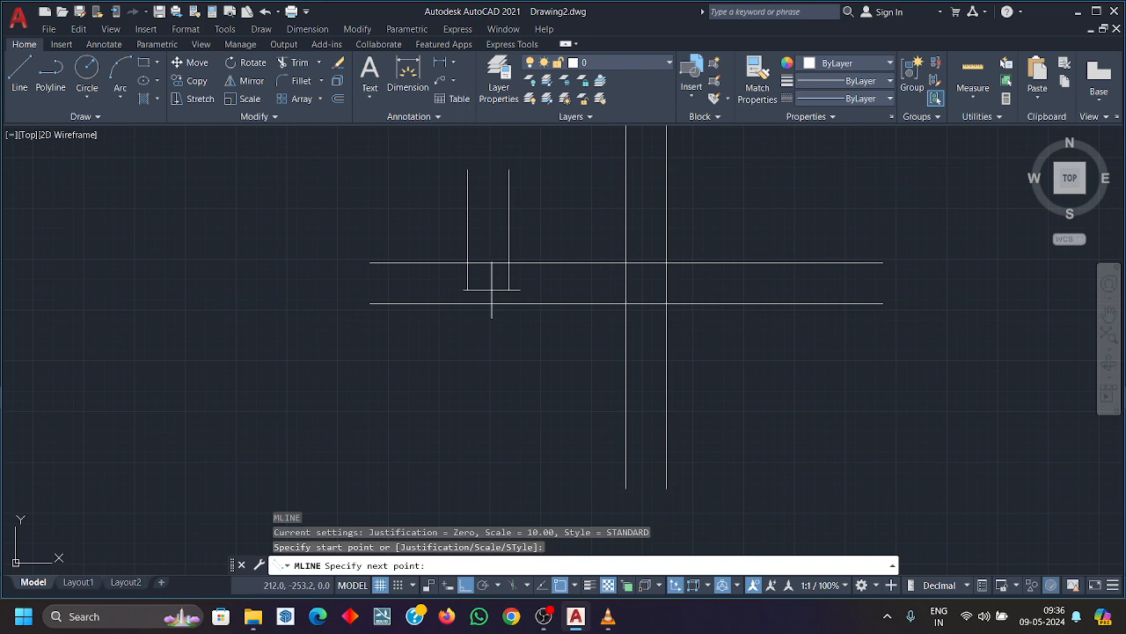
pyautogui.click(490, 444)
pyautogui.press('Return')
# Apply the Closed Cross multiline edit to the left vertical multiline and the horizontal one, keeping the horizontal multiline continuous.
pyautogui.write('MLEDIT')
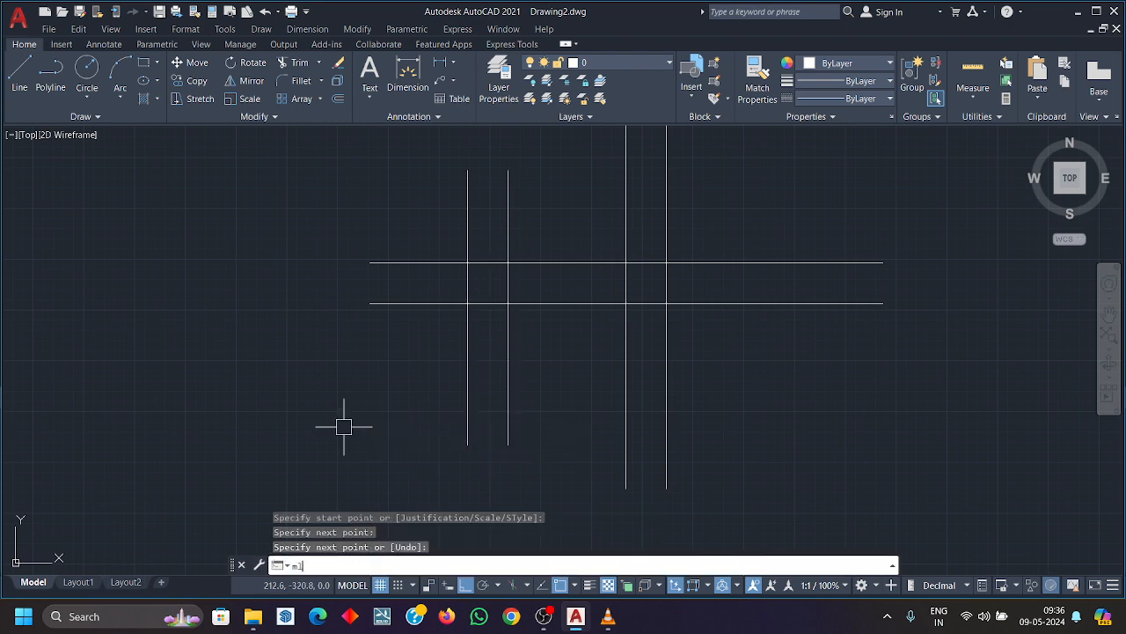
pyautogui.press('Return')
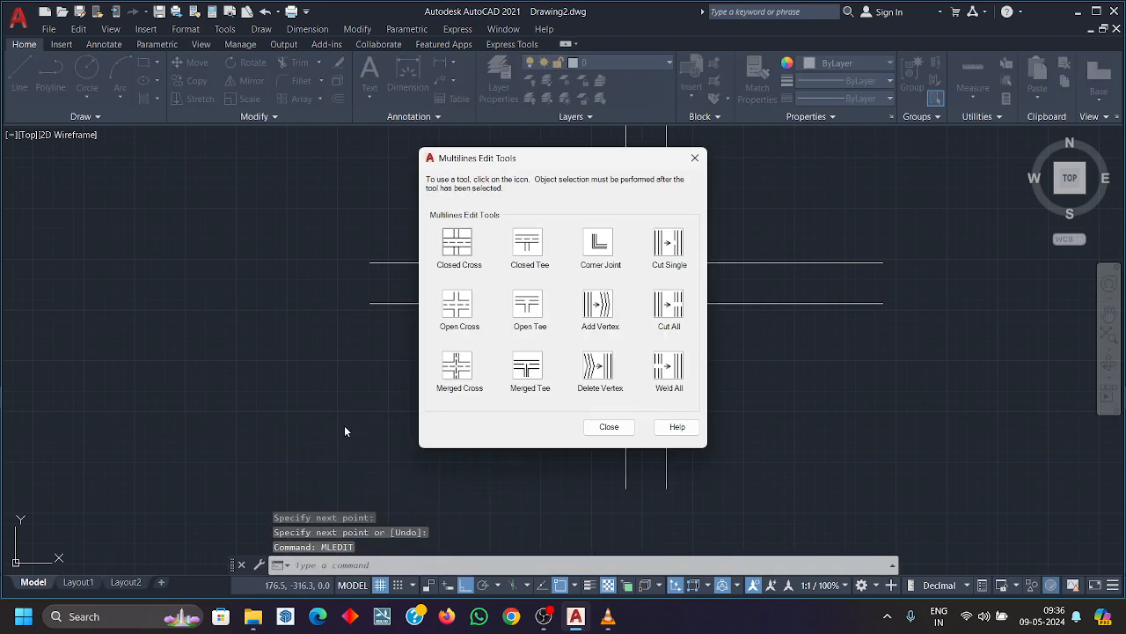
pyautogui.moveTo(558, 164); pyautogui.dragTo(198, 248)
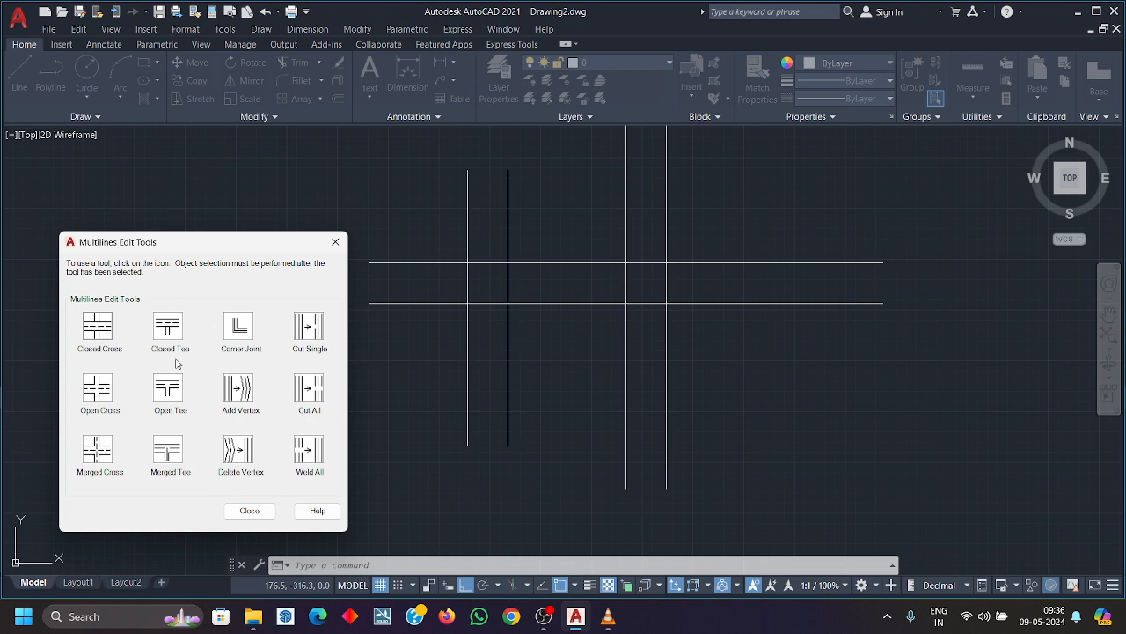
pyautogui.click(98, 333)
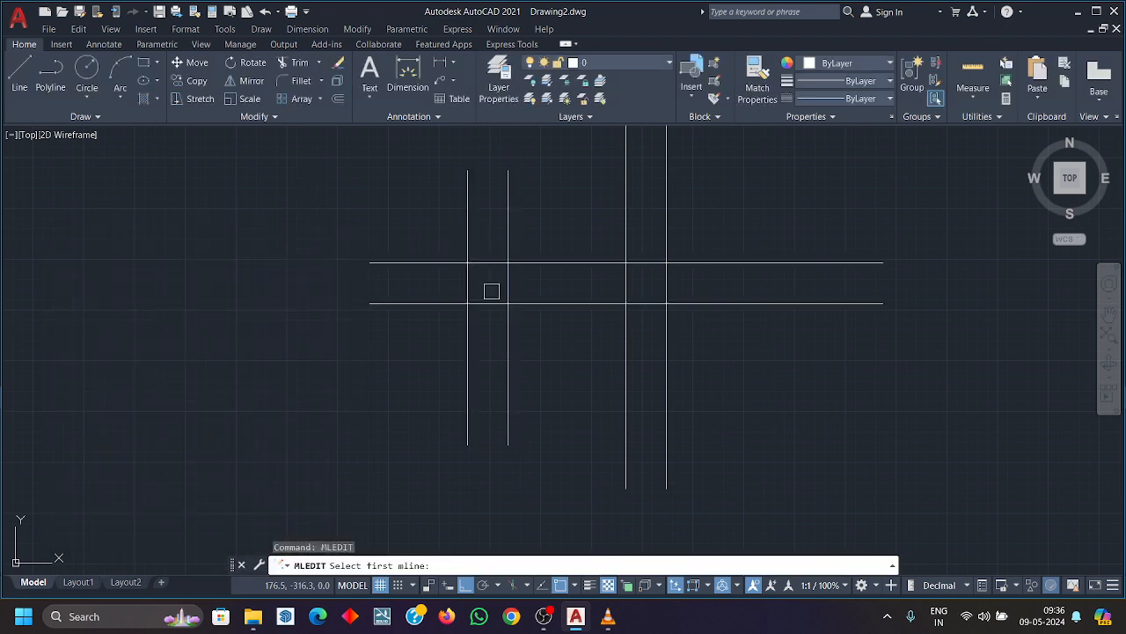
pyautogui.click(509, 233)
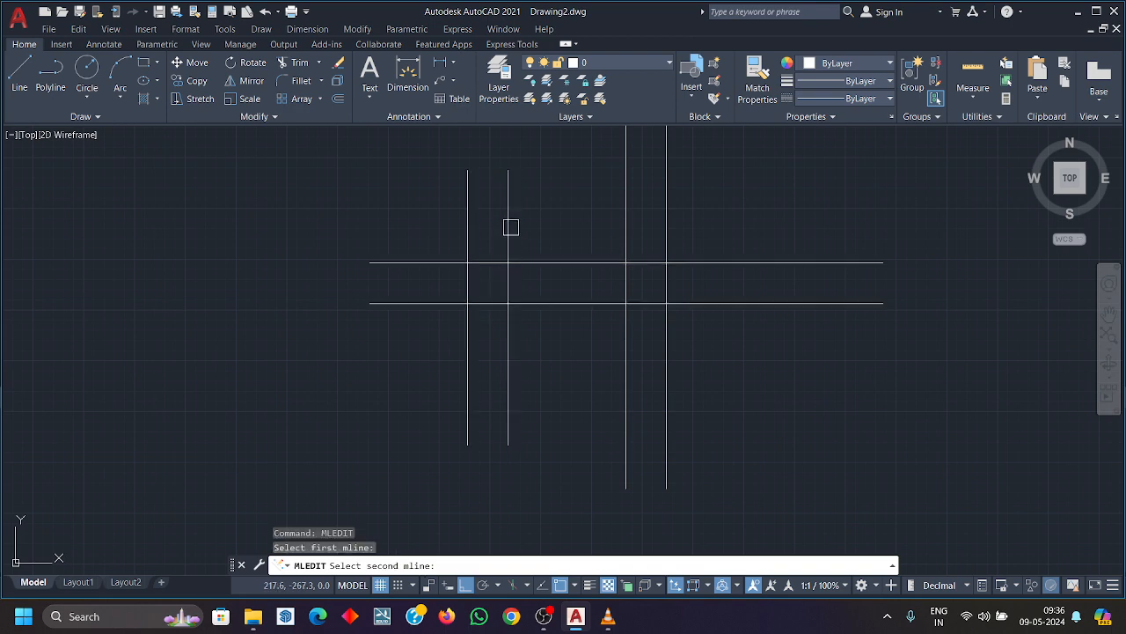
pyautogui.click(491, 304)
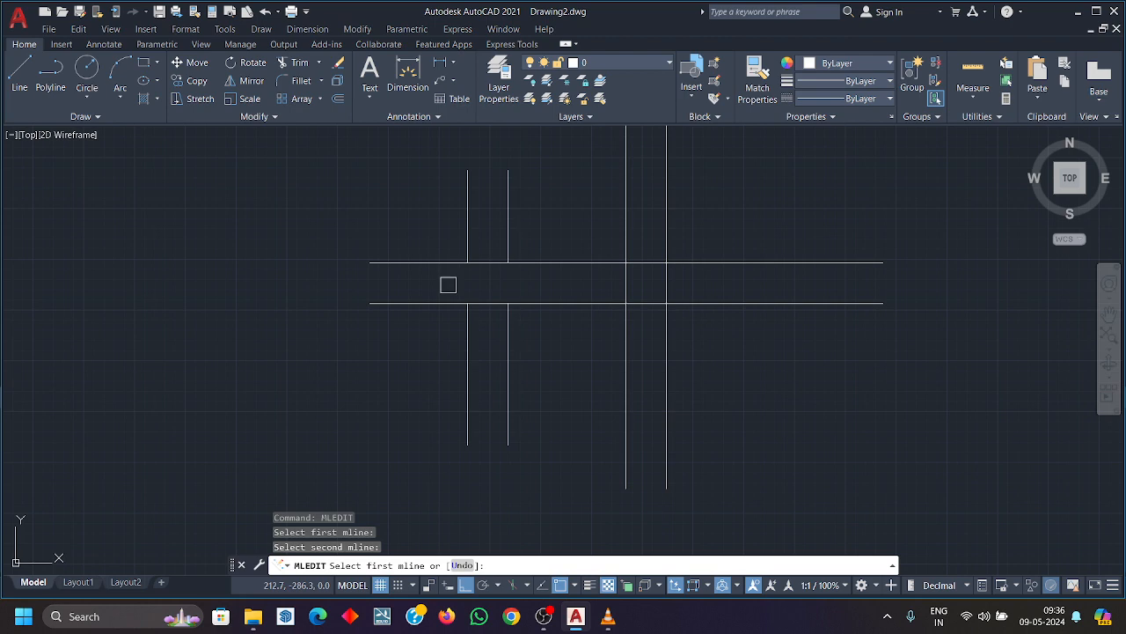
pyautogui.press('Return')
# Apply the Closed Tee multiline edit to the right vertical multiline against the horizontal one, keeping the vertical's upper part.
pyautogui.press('Return')
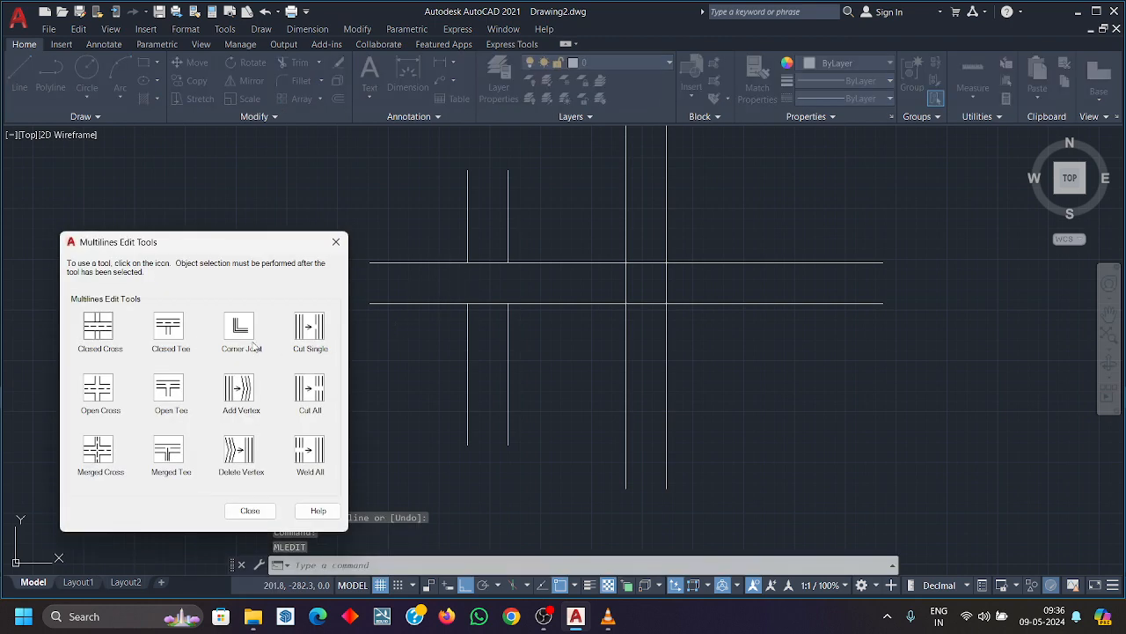
pyautogui.click(176, 329)
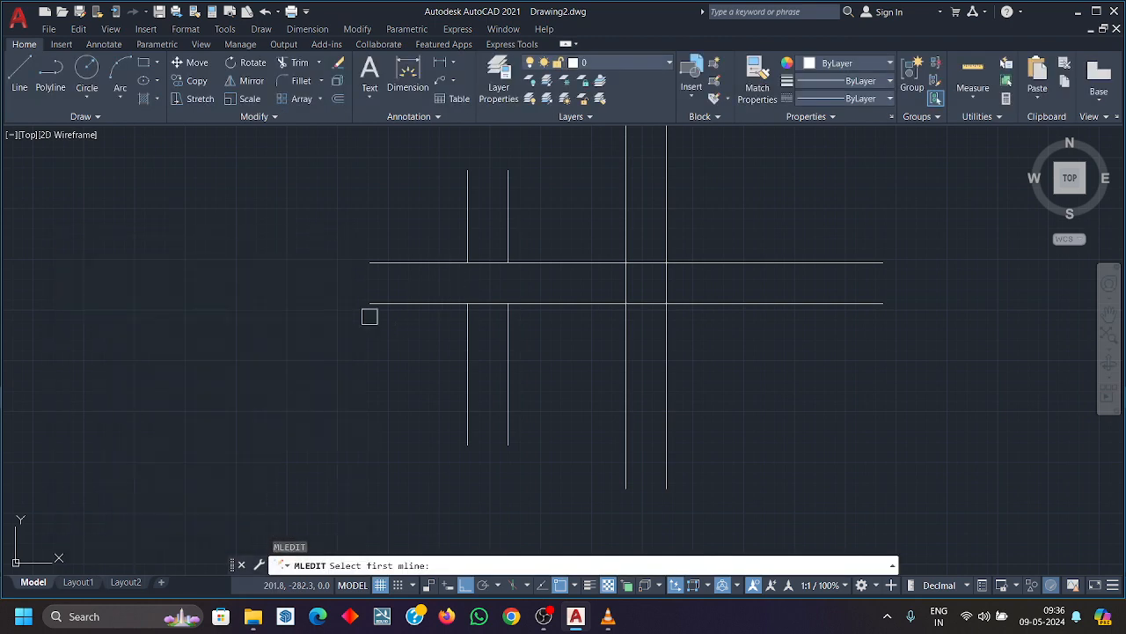
pyautogui.click(643, 261)
pyautogui.click(647, 303)
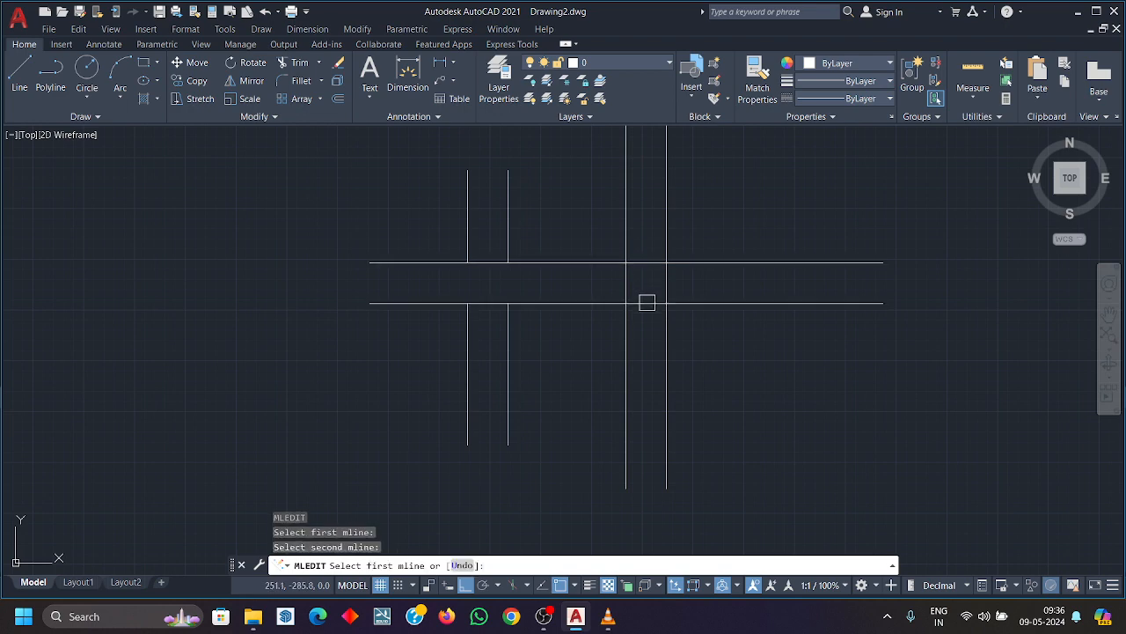
pyautogui.click(626, 242)
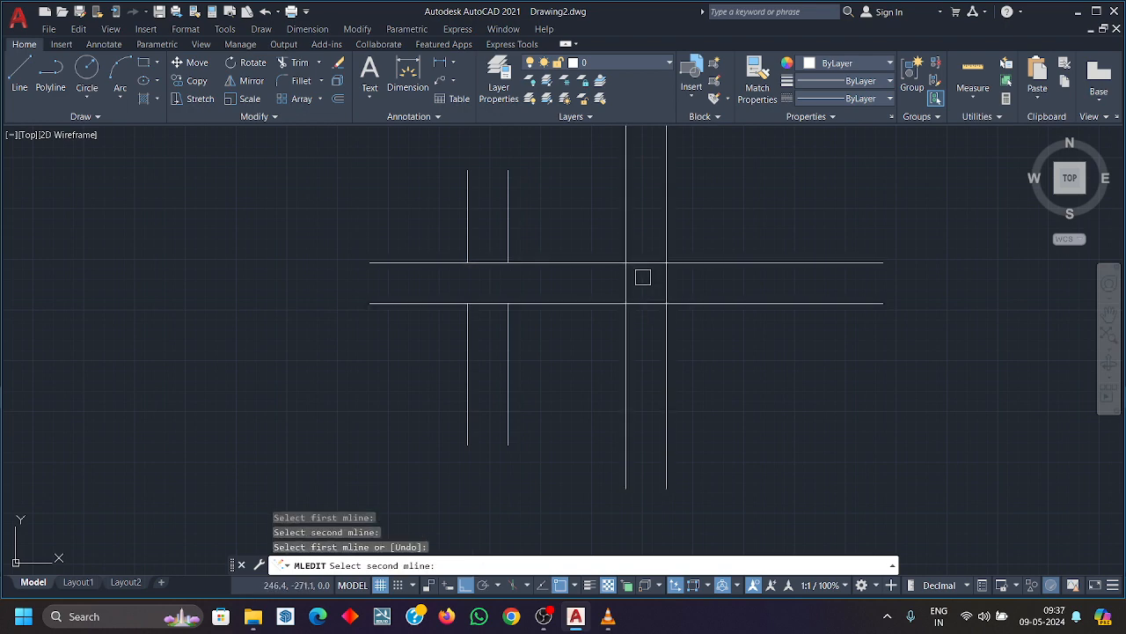
pyautogui.click(643, 305)
pyautogui.moveTo(637, 260); pyautogui.dragTo(637, 335, button='middle')
pyautogui.scroll(-2, 636, 334)
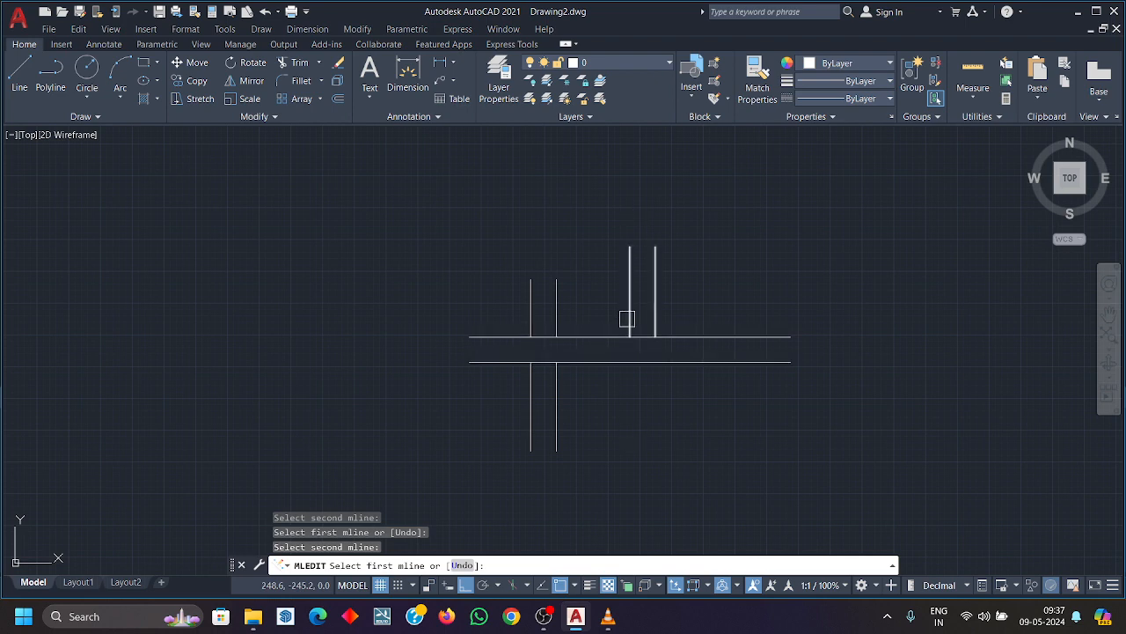
pyautogui.press('Return')
# Try a Closed Cross edit with the horizontal multiline as first object and the right vertical multiline as second.
pyautogui.press('Return')
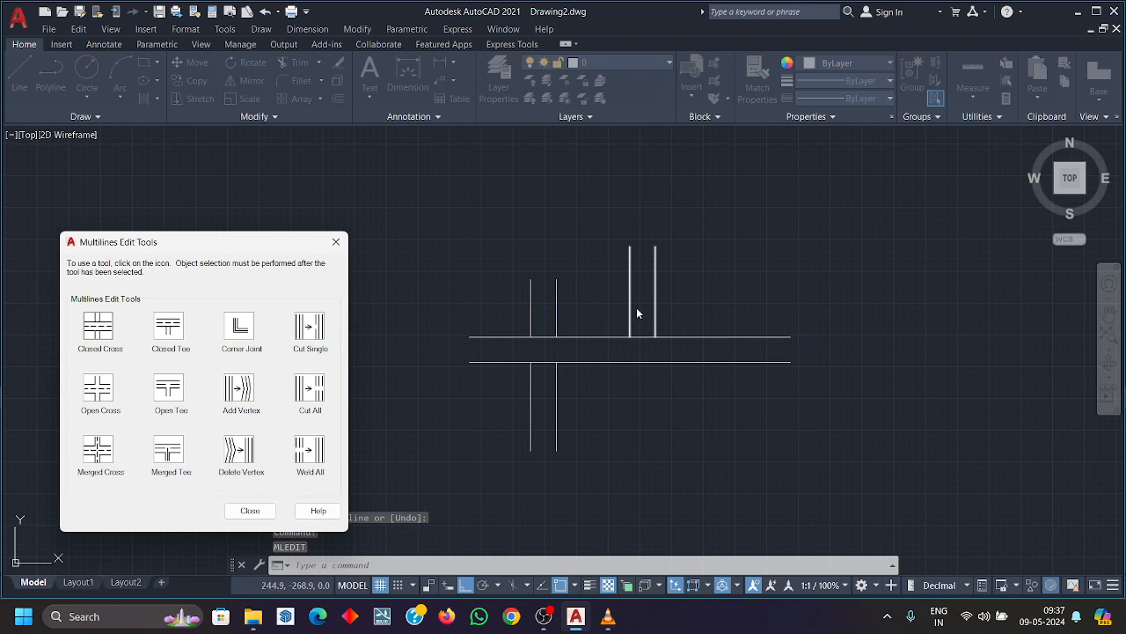
pyautogui.click(98, 327)
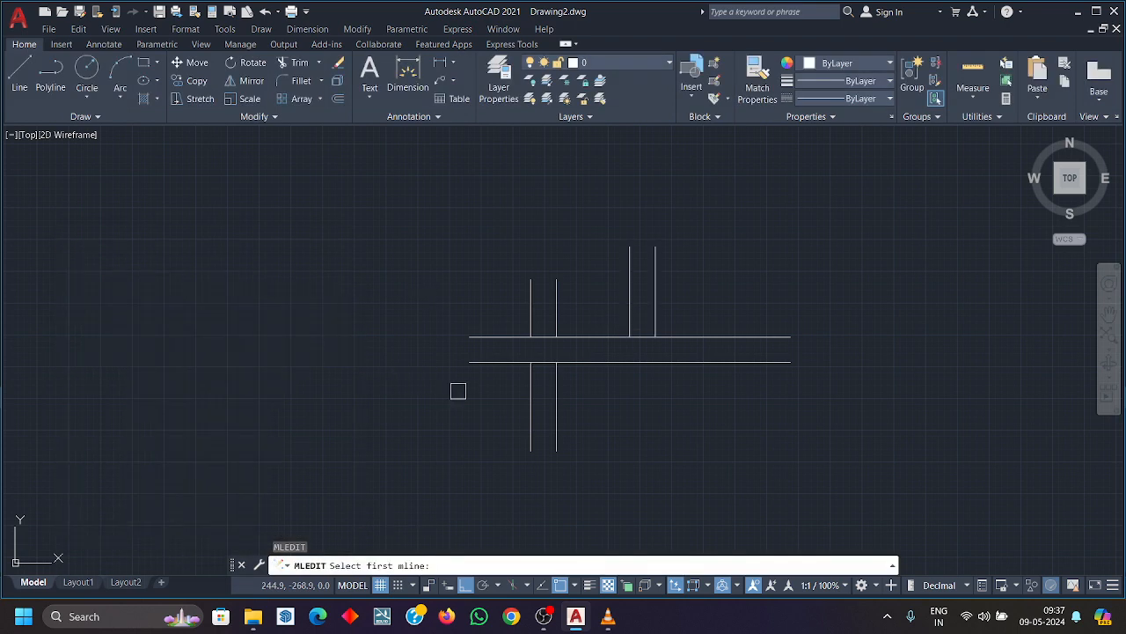
pyautogui.click(725, 362)
pyautogui.click(660, 302)
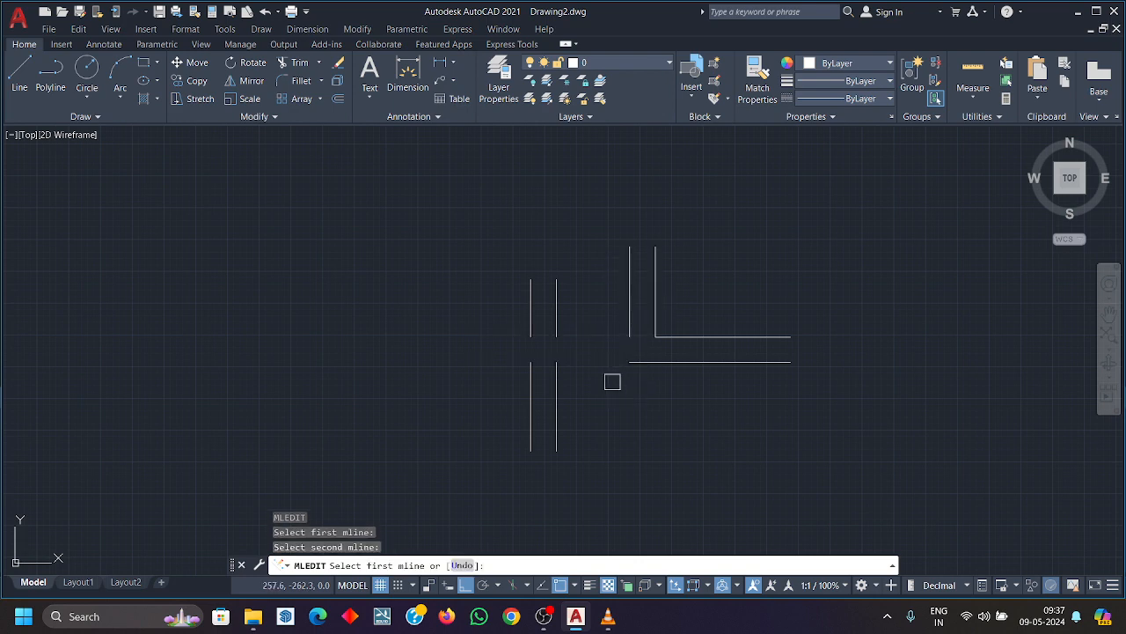
# Undo all the multiline edits at both crossings so the three multilines are uncut again.
pyautogui.hotkey('ctrl', 'z')
pyautogui.hotkey('ctrl', 'z')
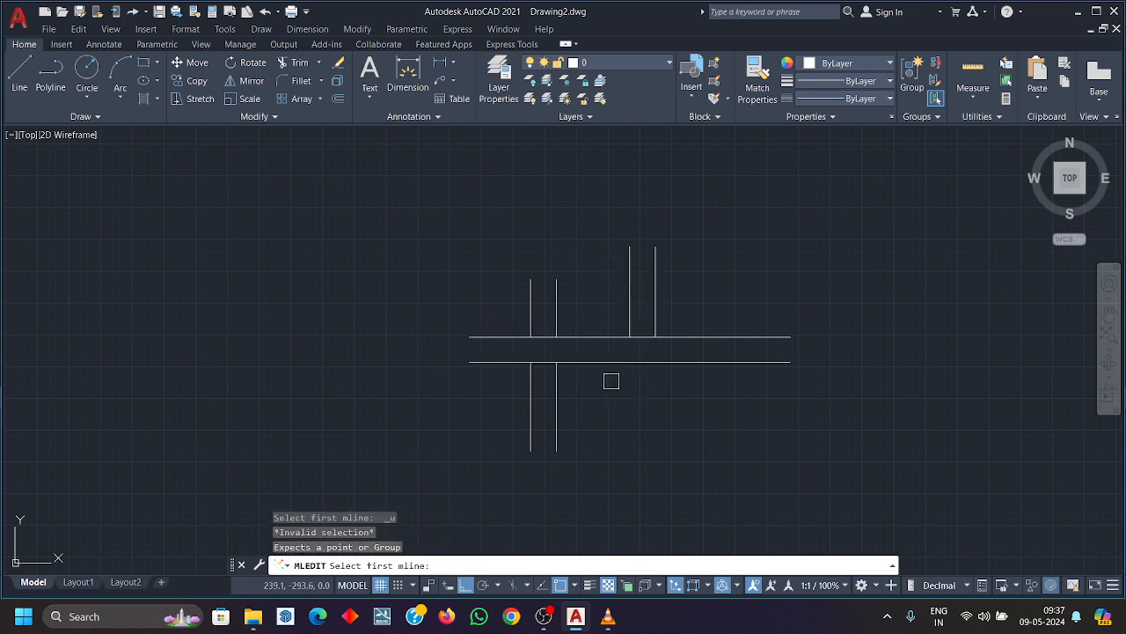
pyautogui.press('Escape')
pyautogui.hotkey('ctrl', 'z')
pyautogui.hotkey('ctrl', 'z')
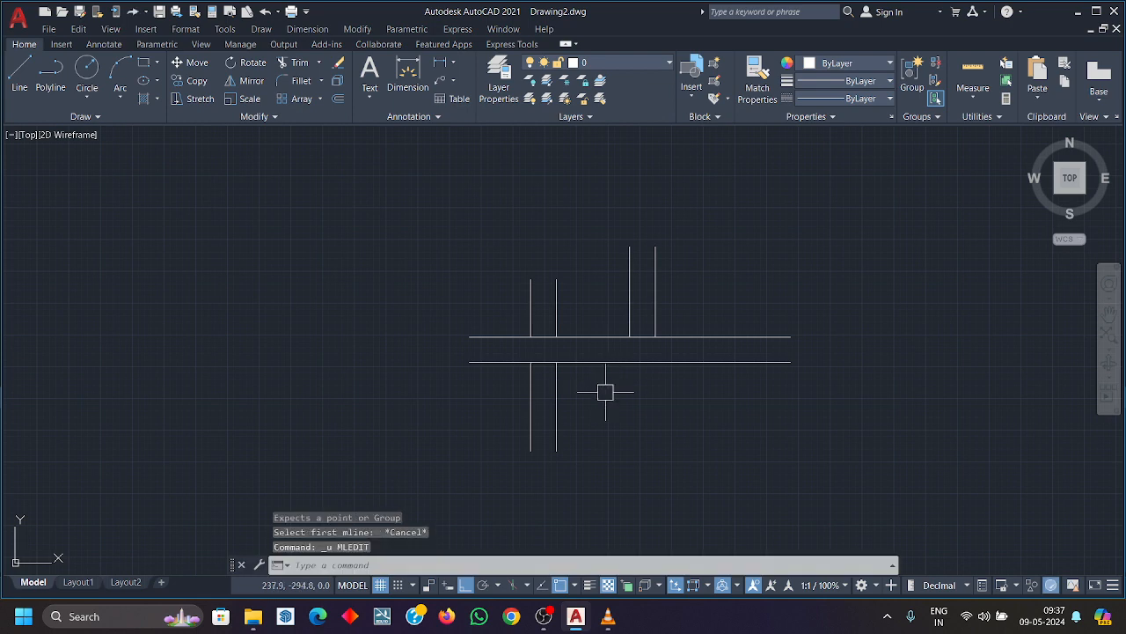
pyautogui.hotkey('ctrl', 'z')
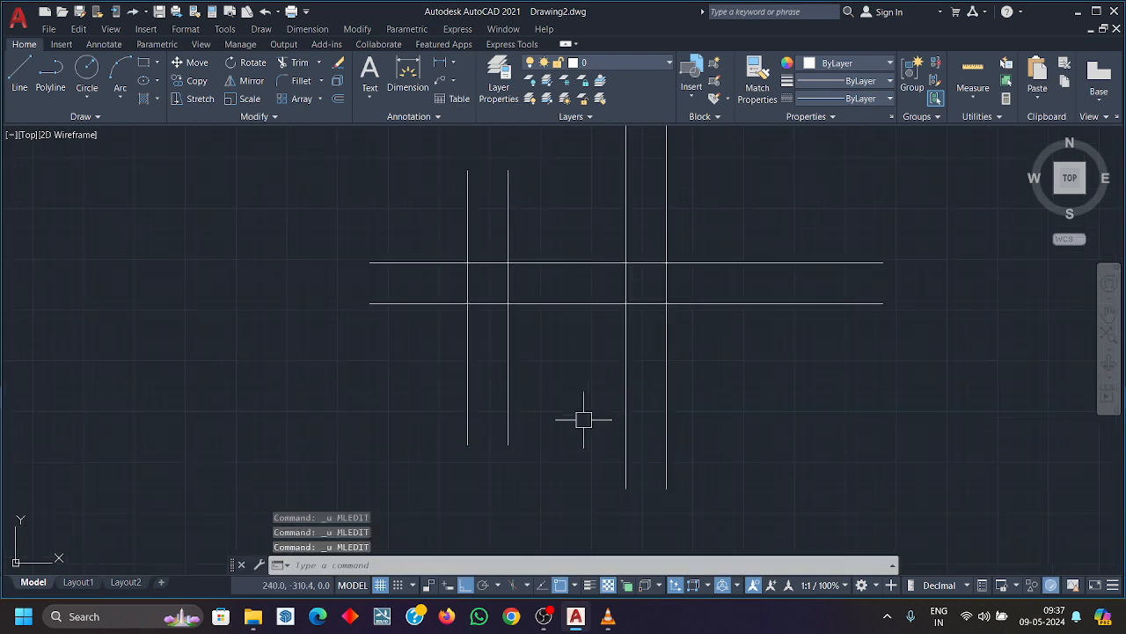
# Apply the Open Cross multiline edit to the horizontal multiline and the left vertical one.
pyautogui.write('mledit')
pyautogui.press('Return')
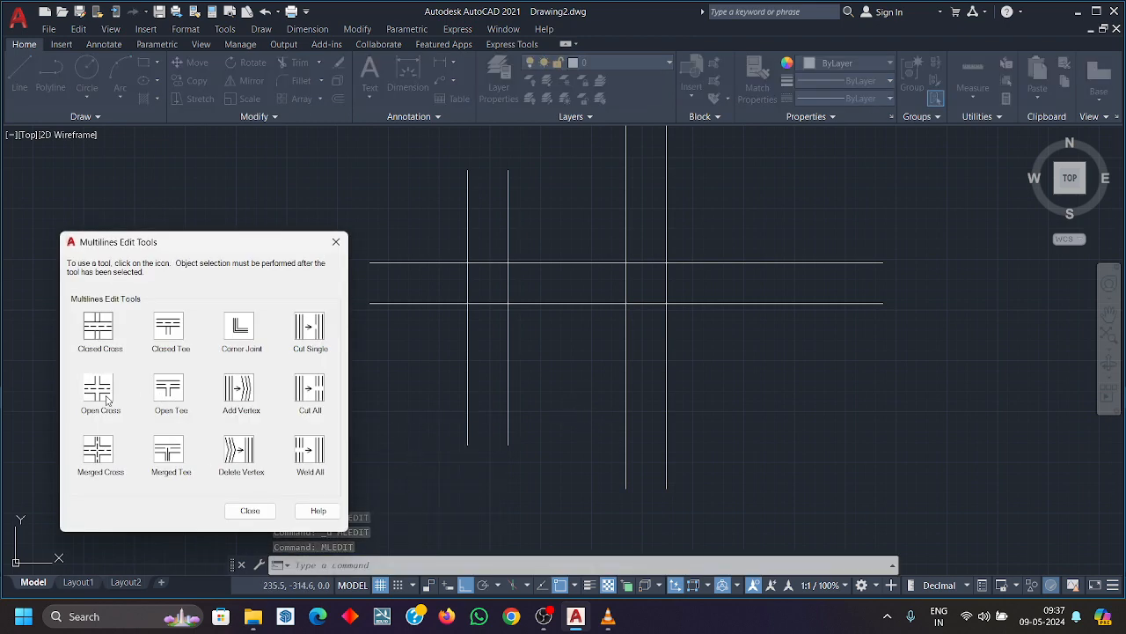
pyautogui.click(106, 399)
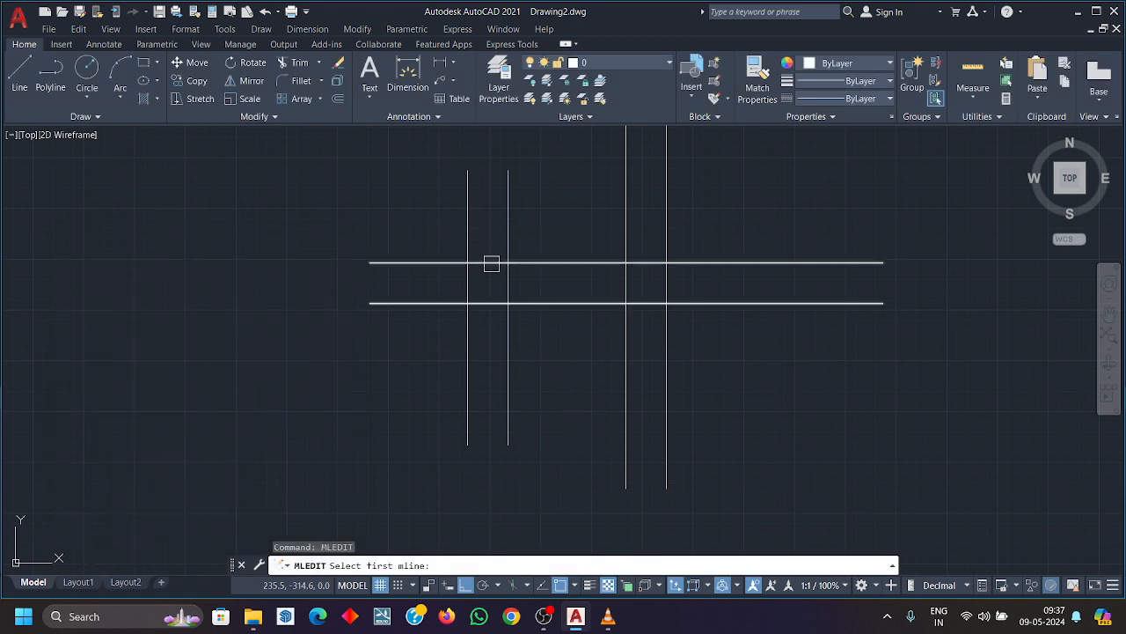
pyautogui.click(490, 261)
pyautogui.click(506, 225)
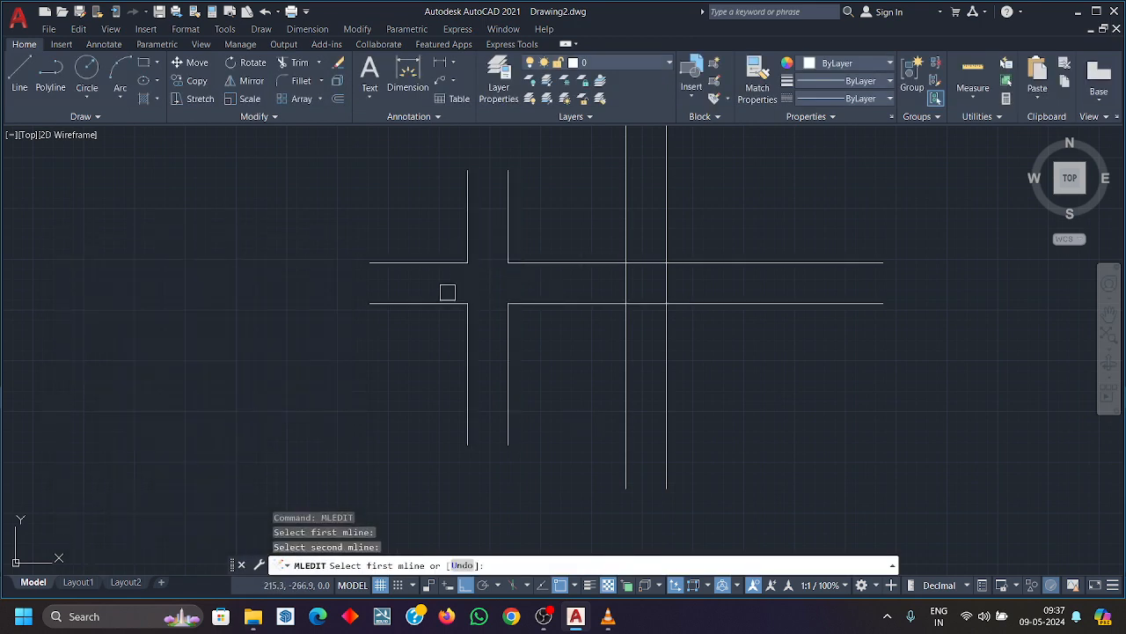
pyautogui.press('Return')
# Use Cut Single to remove the right vertical multiline's left line from above to below the horizontal multiline.
pyautogui.press('Return')
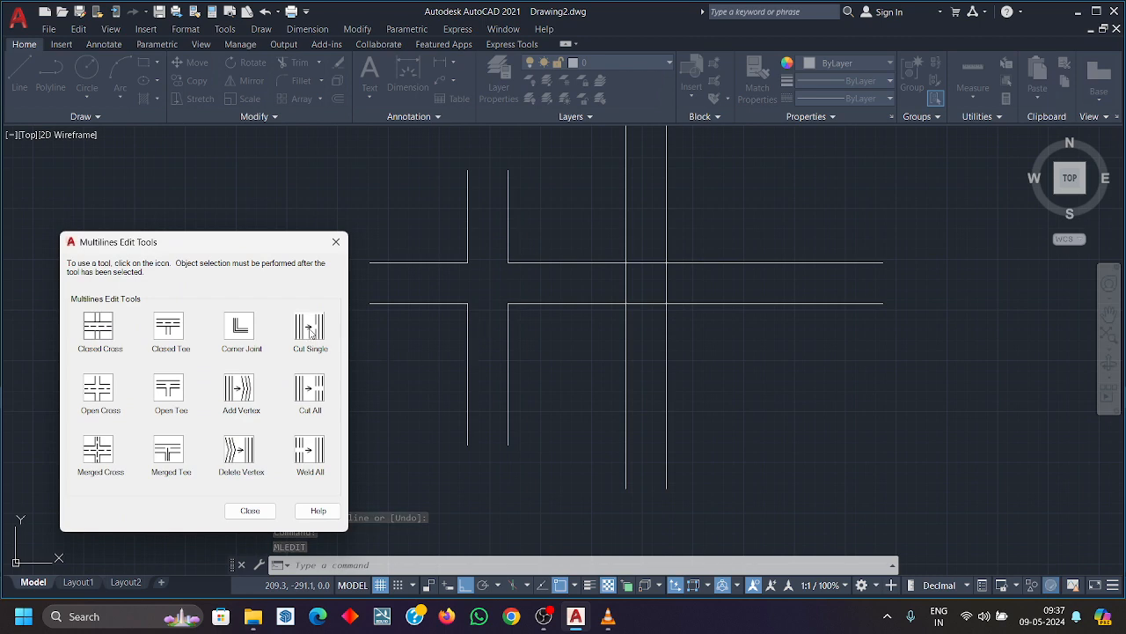
pyautogui.click(310, 331)
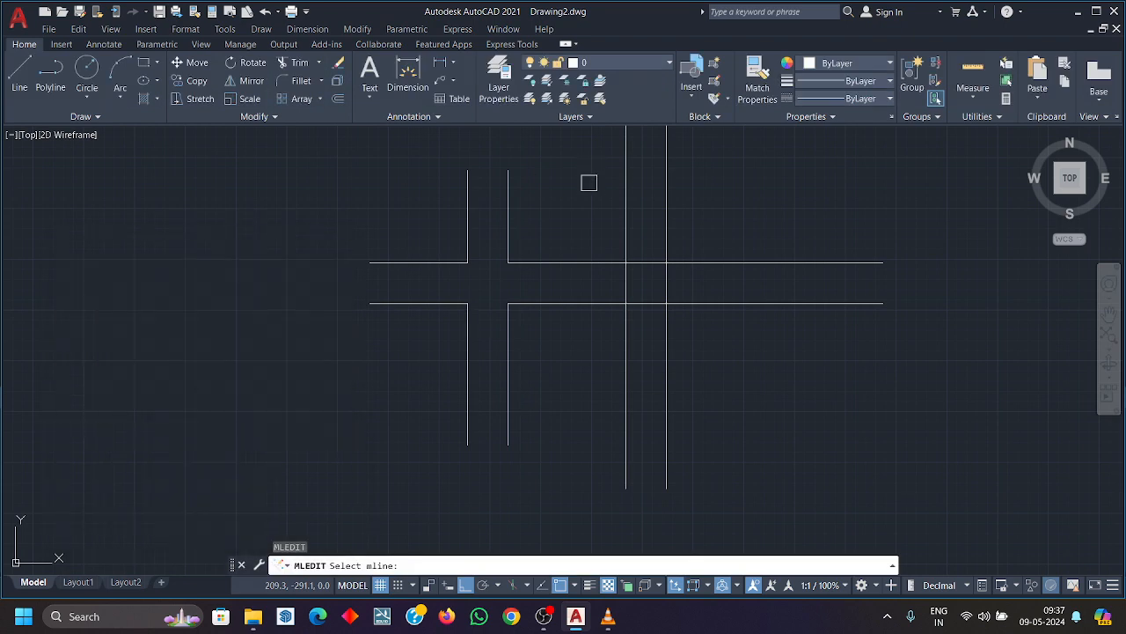
pyautogui.click(624, 201)
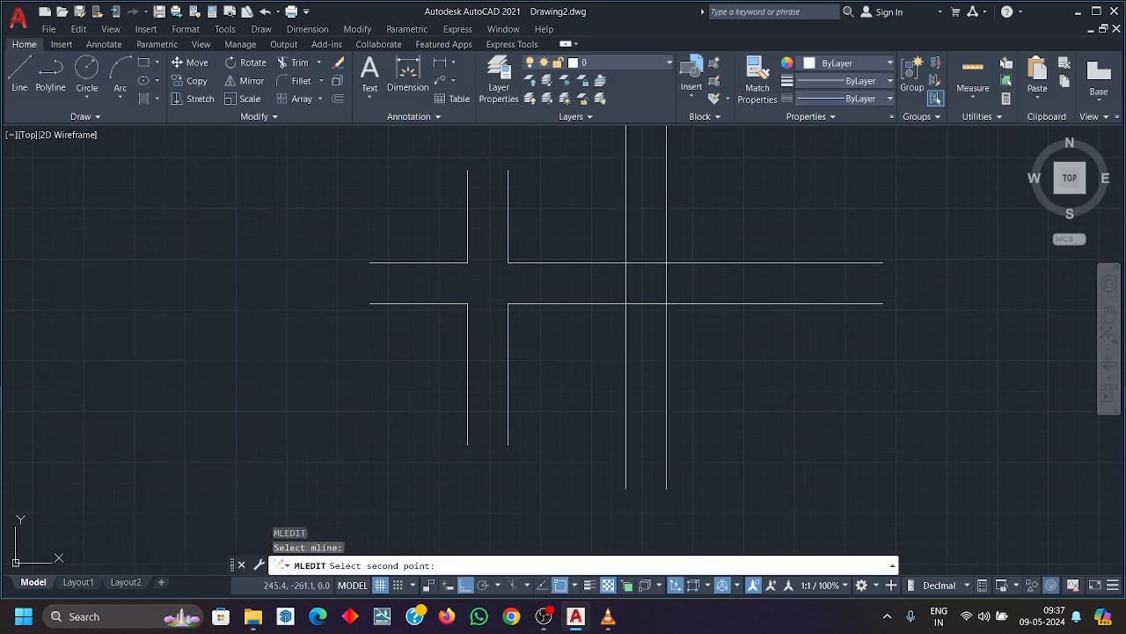
pyautogui.click(620, 365)
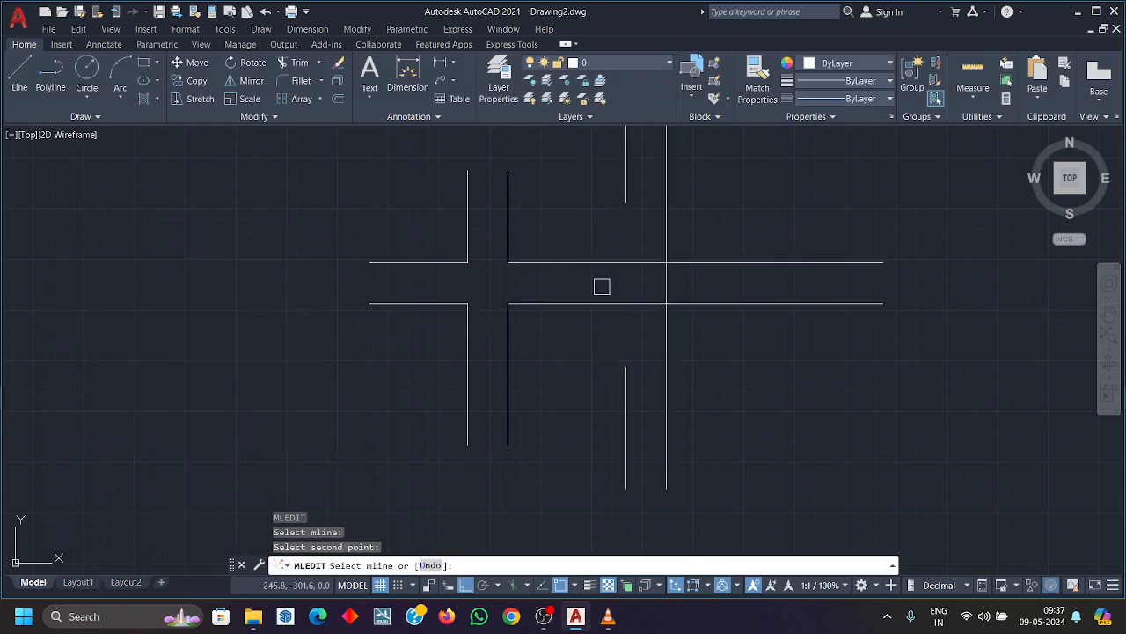
pyautogui.press('Return')
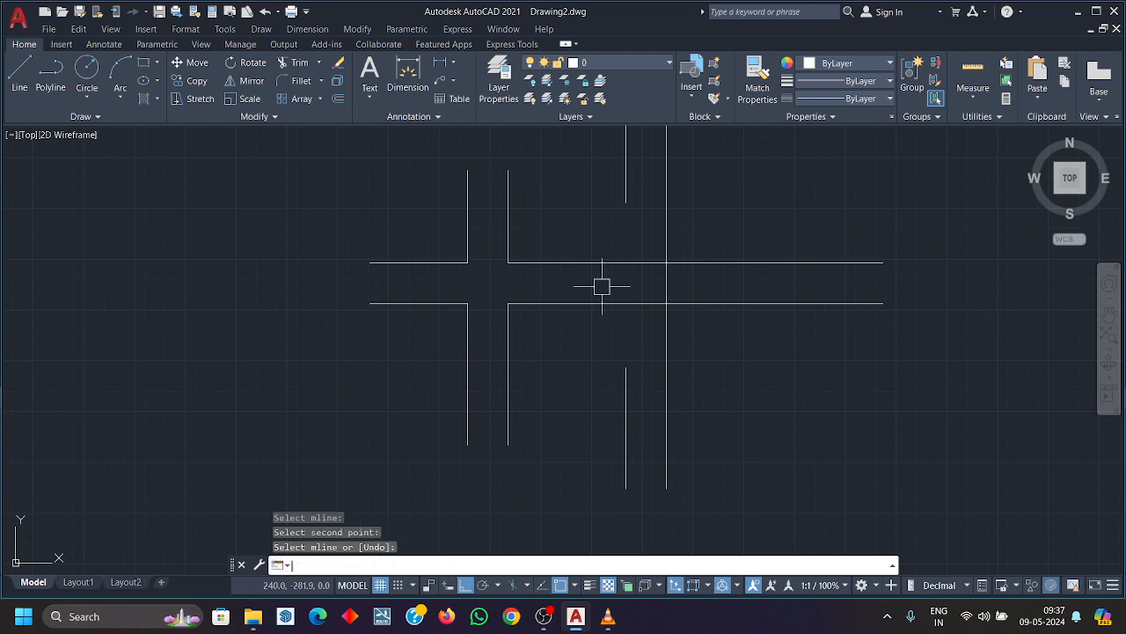
# Use Weld All on the right vertical multiline to close the gap in its left line.
pyautogui.press('Return')
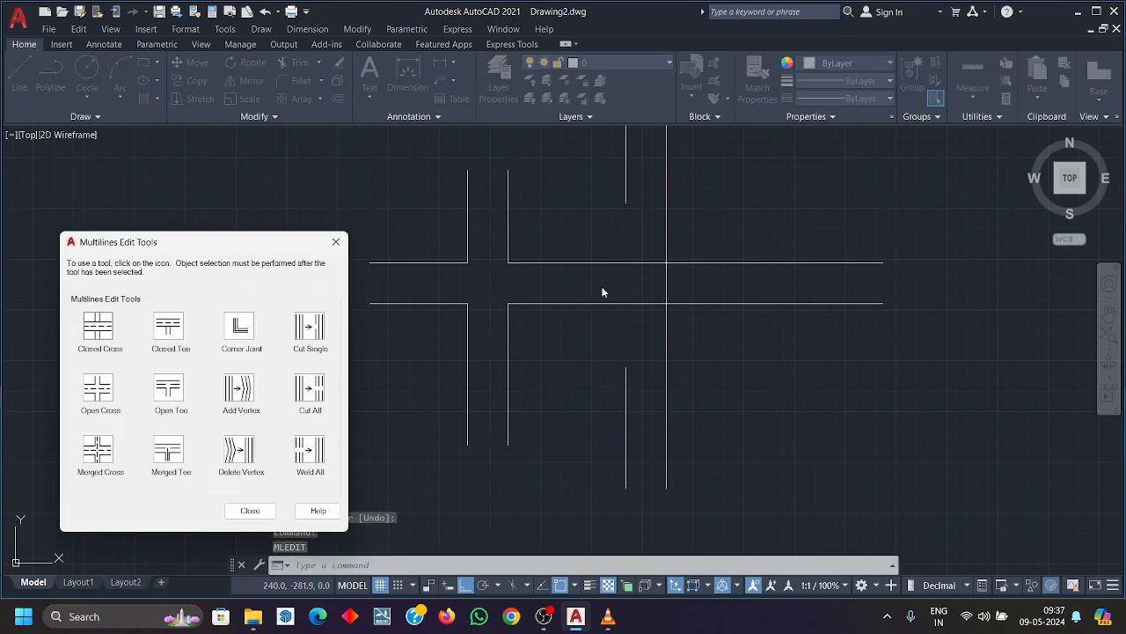
pyautogui.click(306, 460)
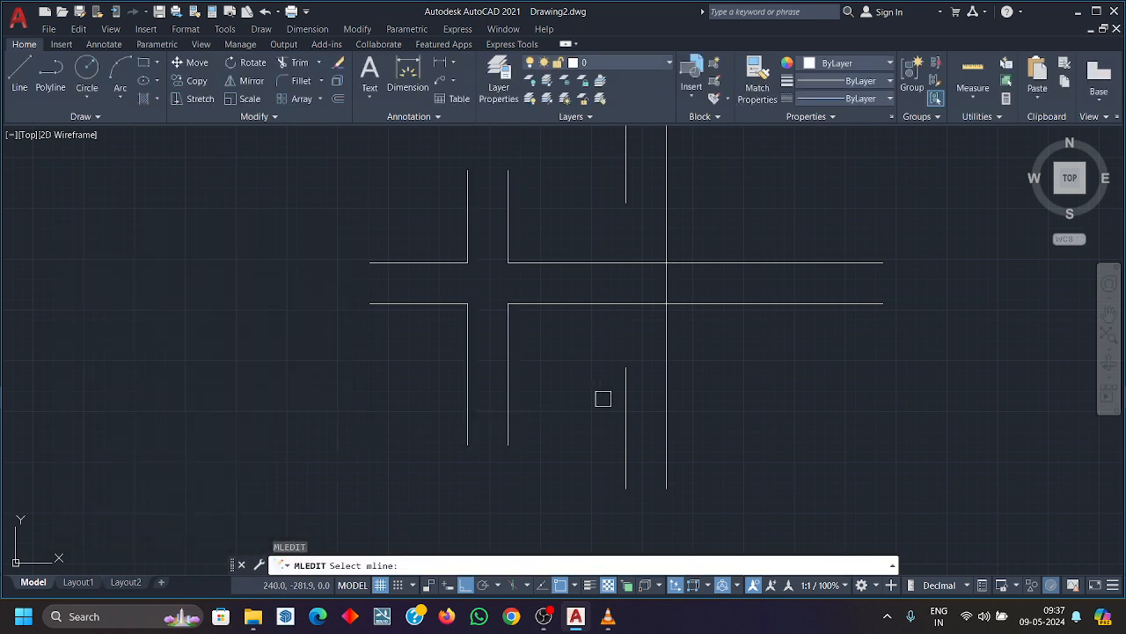
pyautogui.click(629, 397)
pyautogui.click(634, 204)
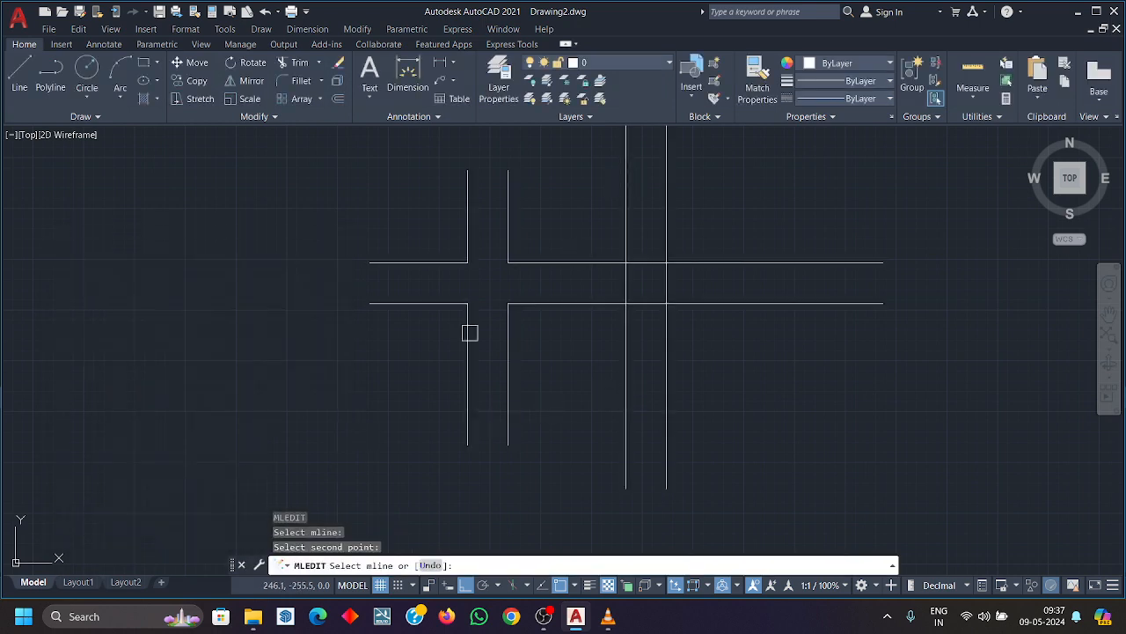
pyautogui.press('Return')
# Add two vertices to the horizontal multiline, one just right of the right vertical multiline and one between the two verticals.
pyautogui.press('Return')
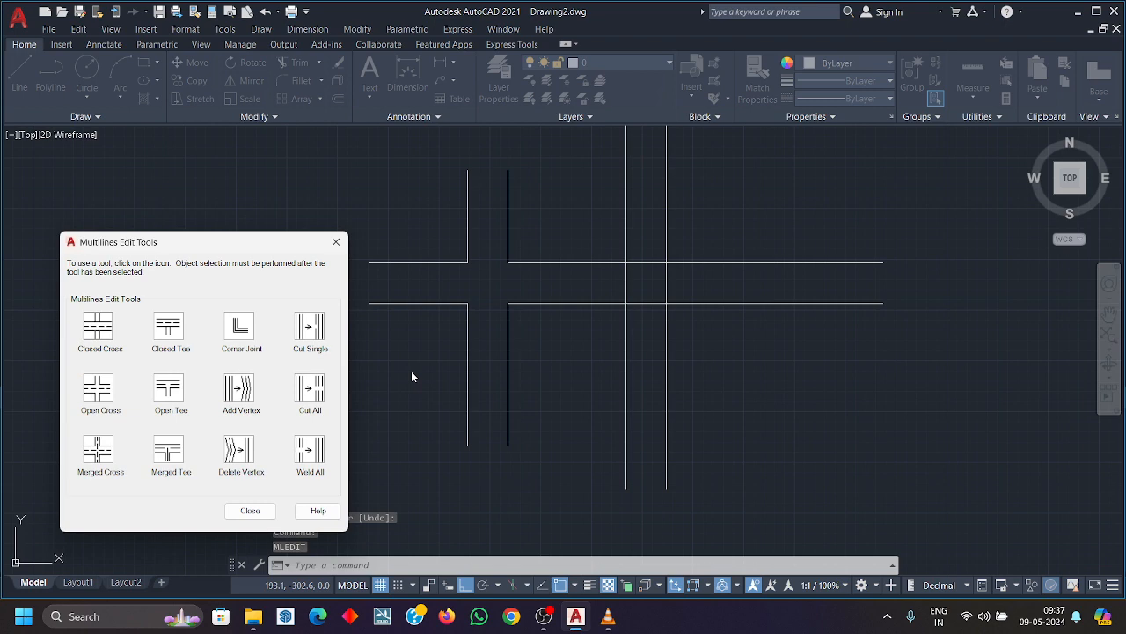
pyautogui.click(246, 401)
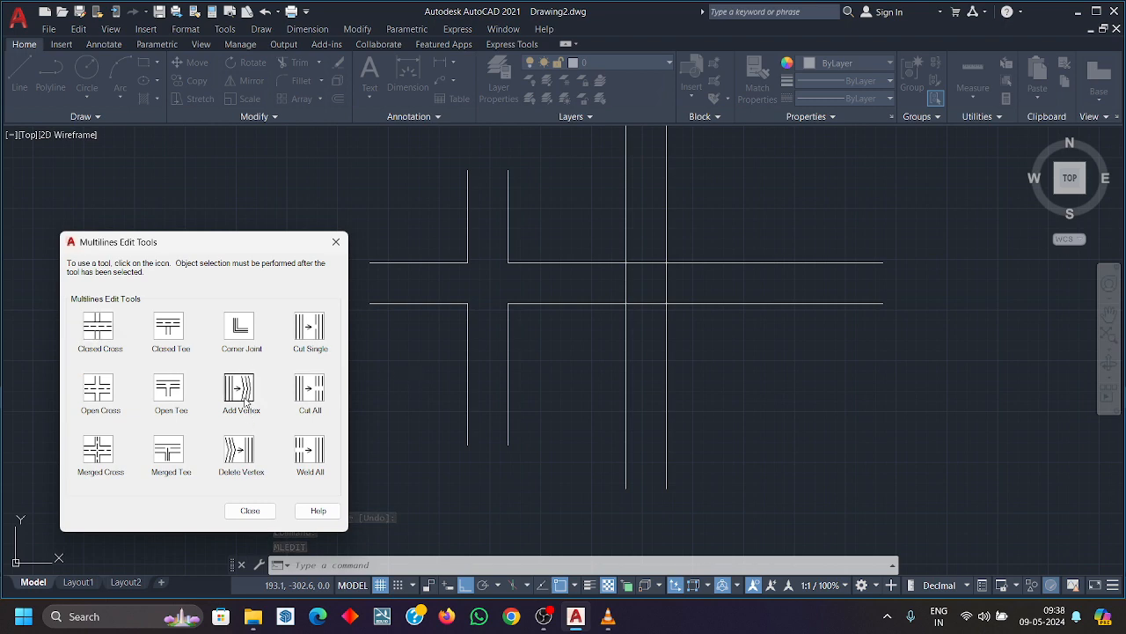
pyautogui.moveTo(445, 390)
pyautogui.mouseDown(button='middle')
pyautogui.moveTo(388, 452)
pyautogui.moveTo(353, 426)
pyautogui.mouseUp(button='middle')
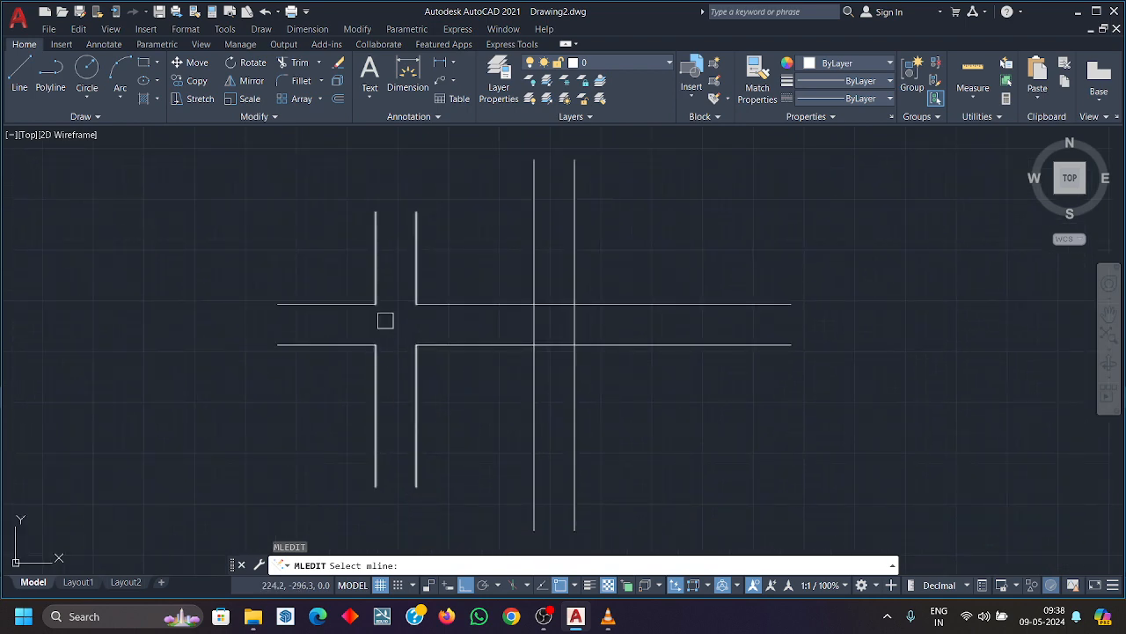
pyautogui.click(590, 303)
pyautogui.click(481, 302)
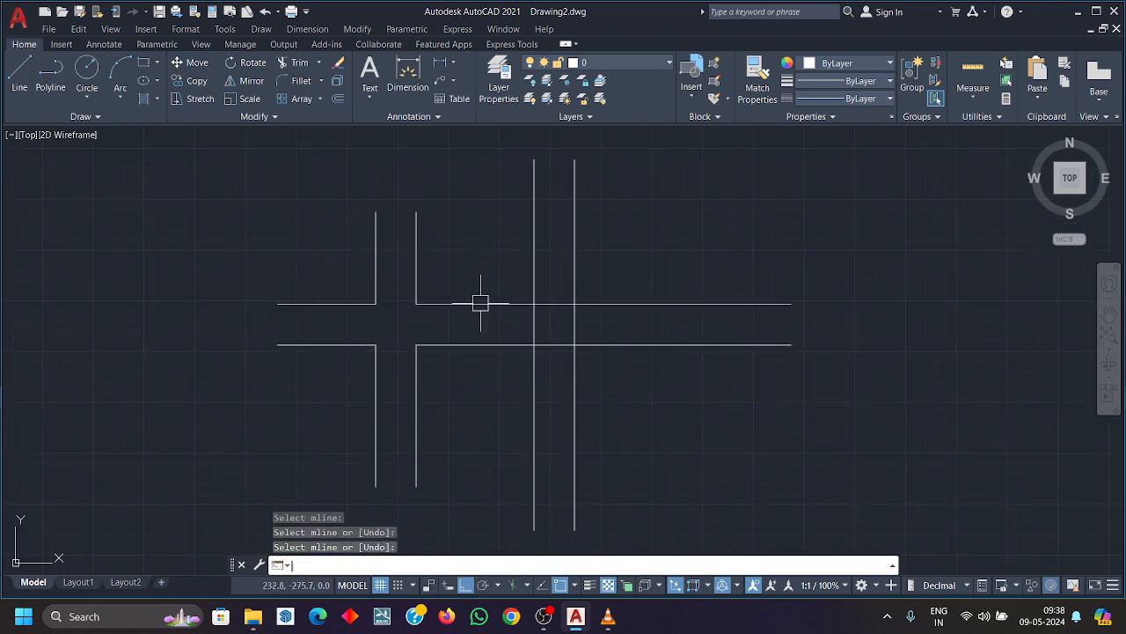
pyautogui.press('Return')
# Stretch the horizontal multiline's right inner vertex straight up and its left inner vertex straight down to form a zigzag.
pyautogui.click(480, 303)
pyautogui.click(590, 324)
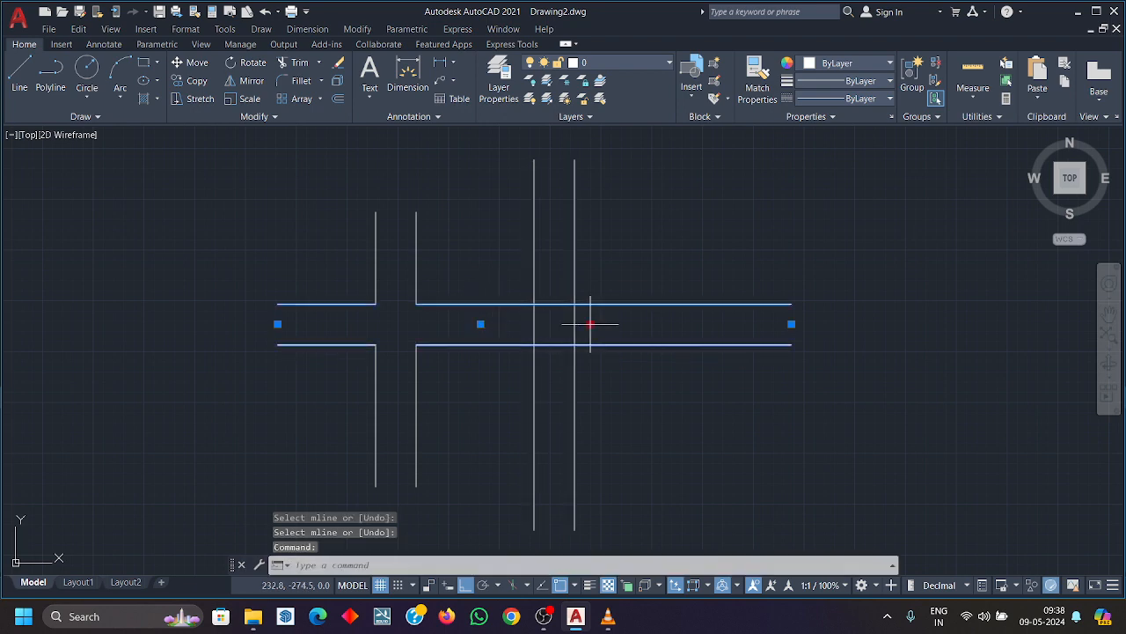
pyautogui.click(589, 214)
pyautogui.click(479, 319)
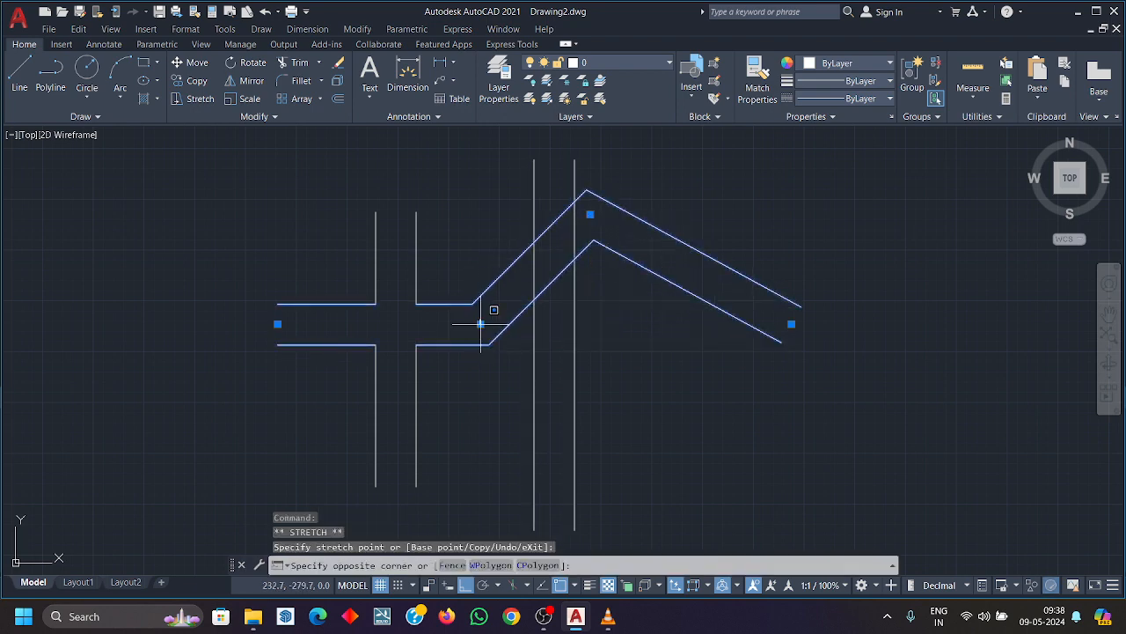
pyautogui.click(480, 323)
pyautogui.click(475, 306)
pyautogui.click(481, 324)
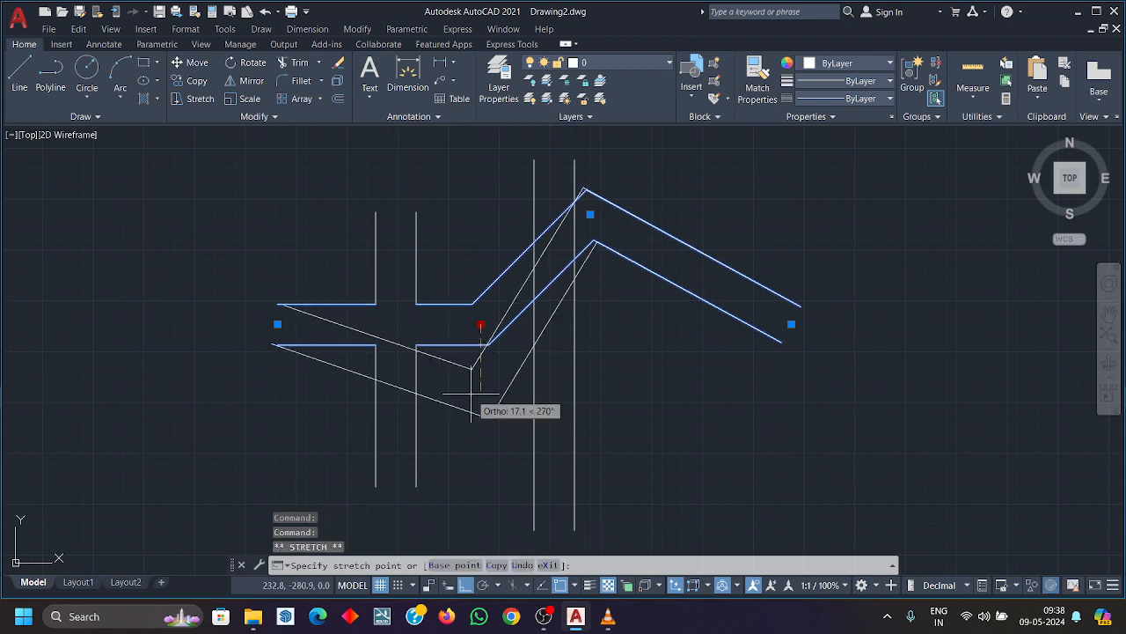
pyautogui.click(476, 401)
# Use Delete Vertex to remove both inner vertices of the zigzag multiline, lower one first, and leave the multiline edit tools.
pyautogui.press('space')
pyautogui.press('space')
pyautogui.press('space')
pyautogui.press('space')
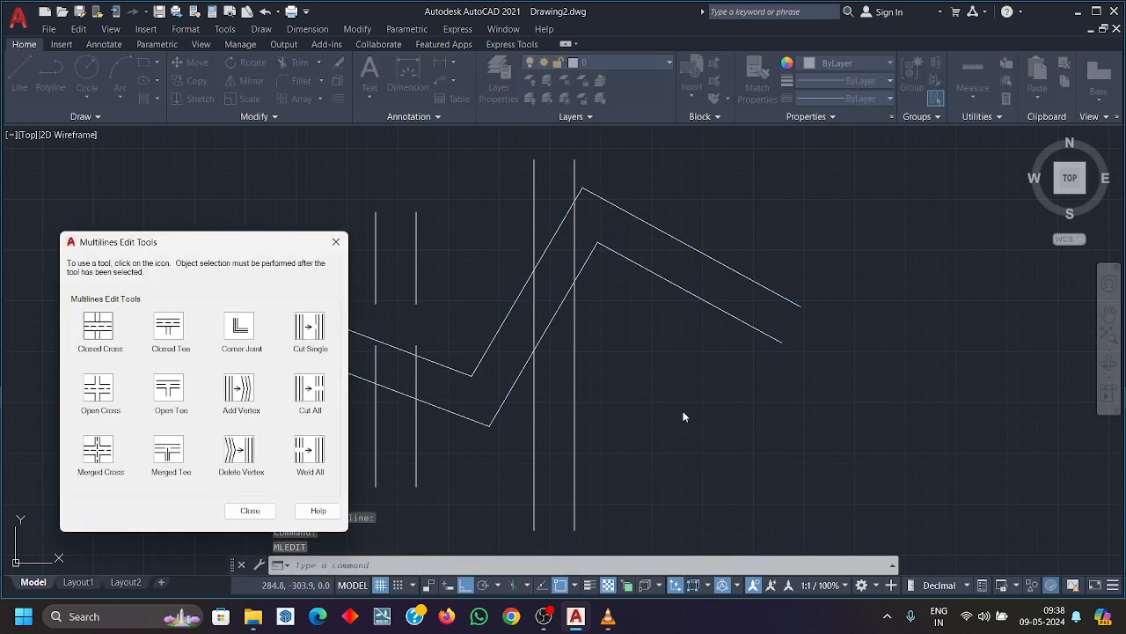
pyautogui.click(252, 453)
pyautogui.click(448, 368)
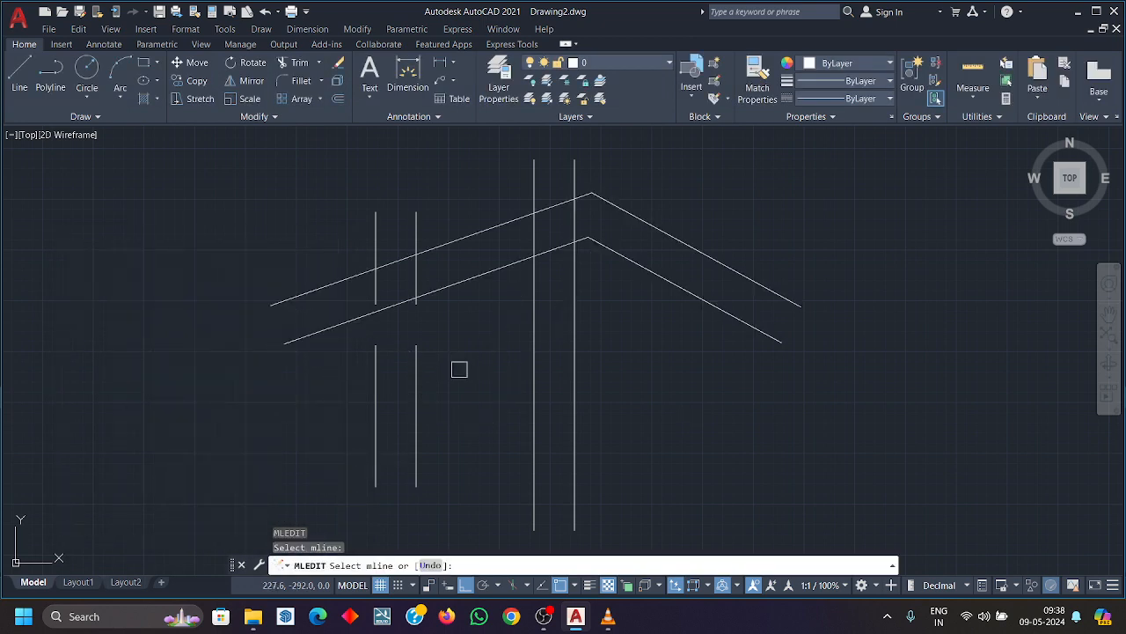
pyautogui.click(626, 262)
pyautogui.press('Return')
pyautogui.press('Return')
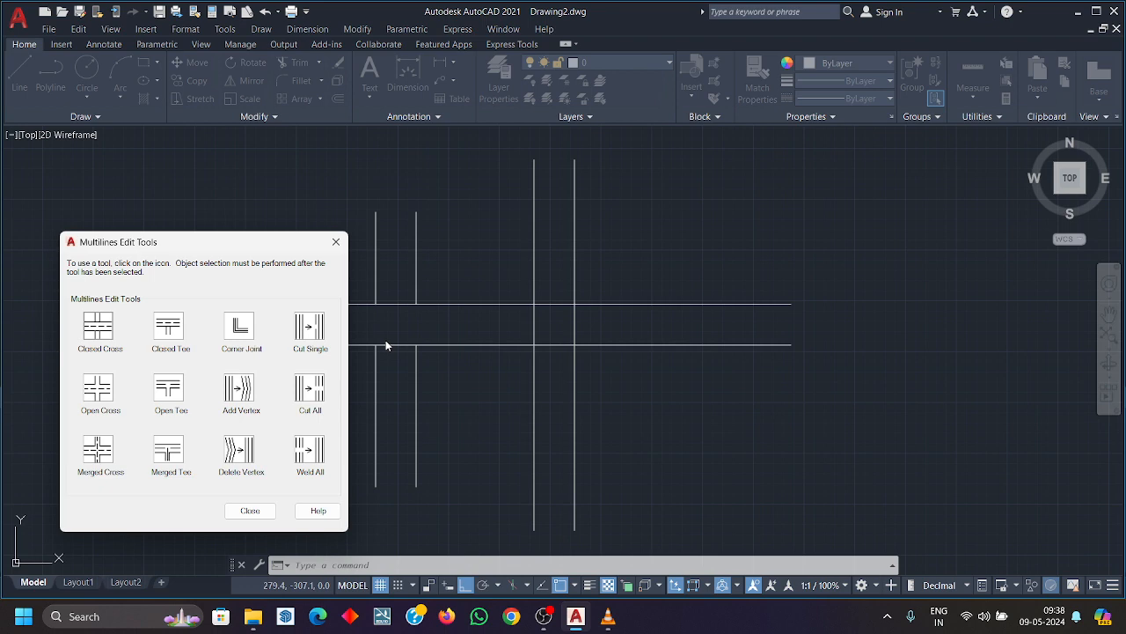
pyautogui.click(342, 249)
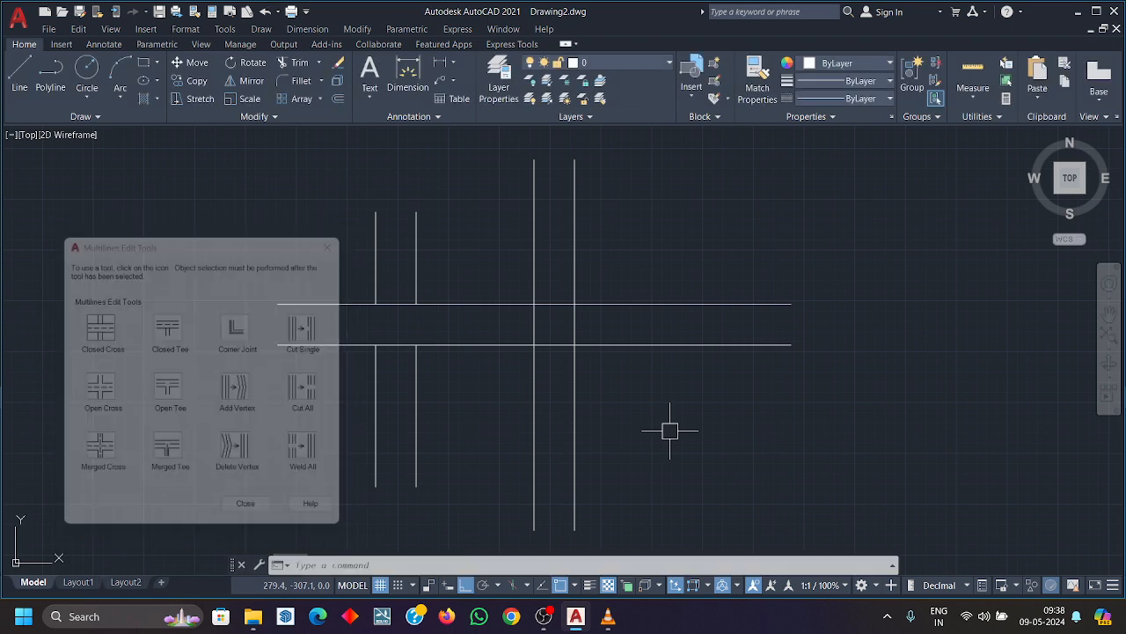
# Delete all three multilines from the drawing.
pyautogui.moveTo(613, 352); pyautogui.dragTo(578, 294, button='middle')
pyautogui.click(687, 375)
pyautogui.click(573, 285)
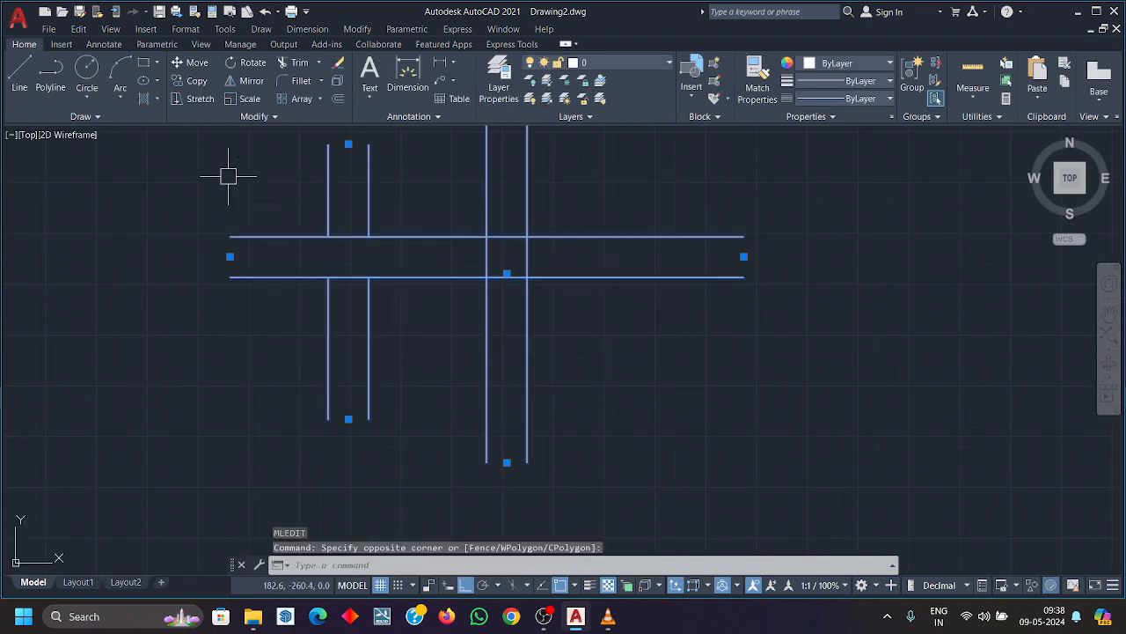
pyautogui.press('Delete')
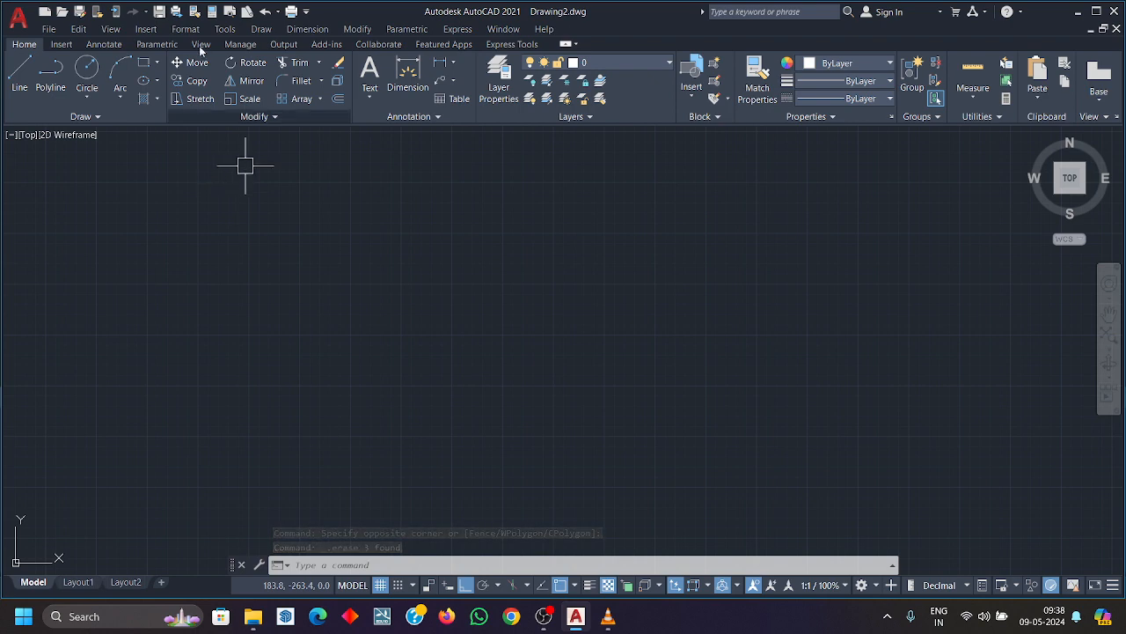
# Draw a stepped chain of five connected line segments with the Line command, going right, down, right, up and right.
pyautogui.click(19, 75)
pyautogui.click(168, 369)
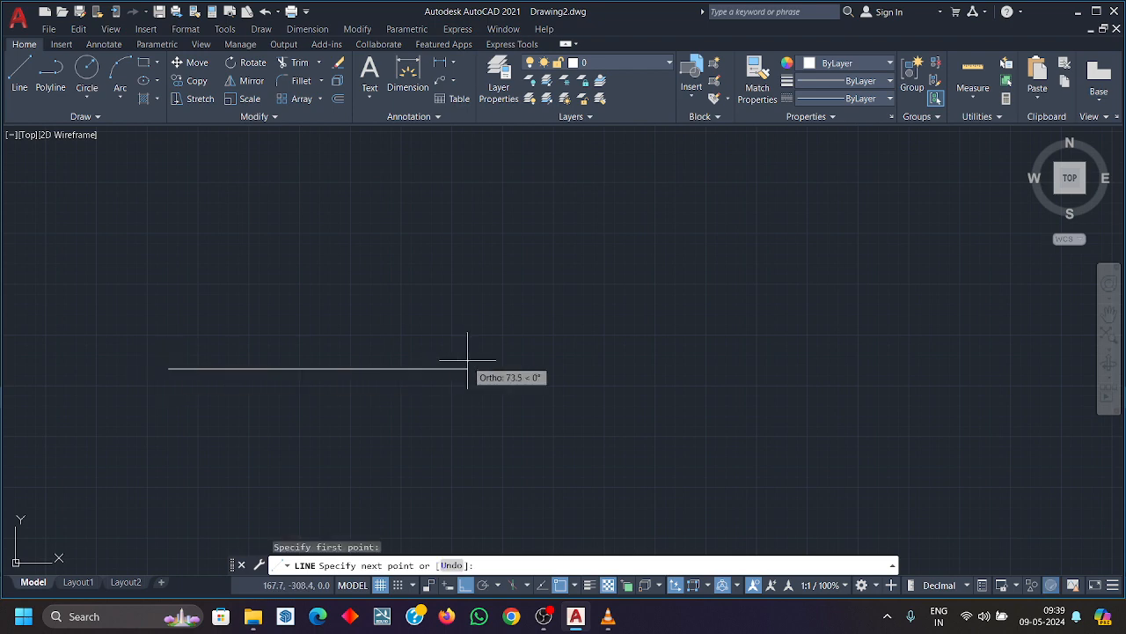
pyautogui.click(467, 366)
pyautogui.click(468, 462)
pyautogui.click(616, 462)
pyautogui.click(616, 287)
pyautogui.click(816, 287)
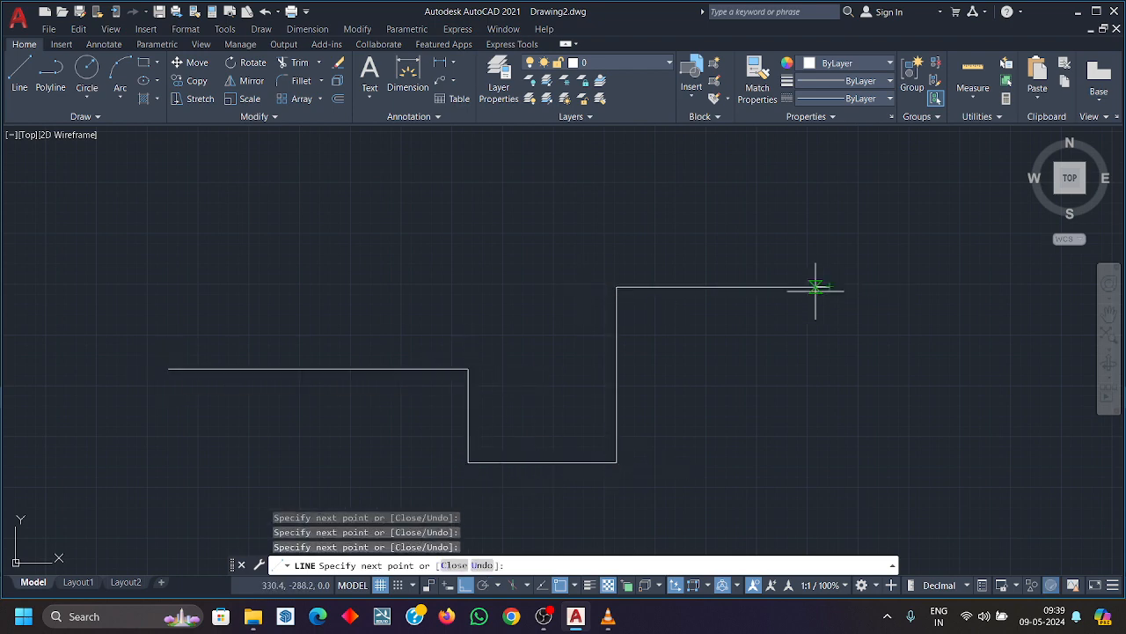
pyautogui.press('Escape')
# Select individual segments of the stepped line chain one at a time to check whether they are separate objects.
pyautogui.click(304, 370)
pyautogui.press('Escape')
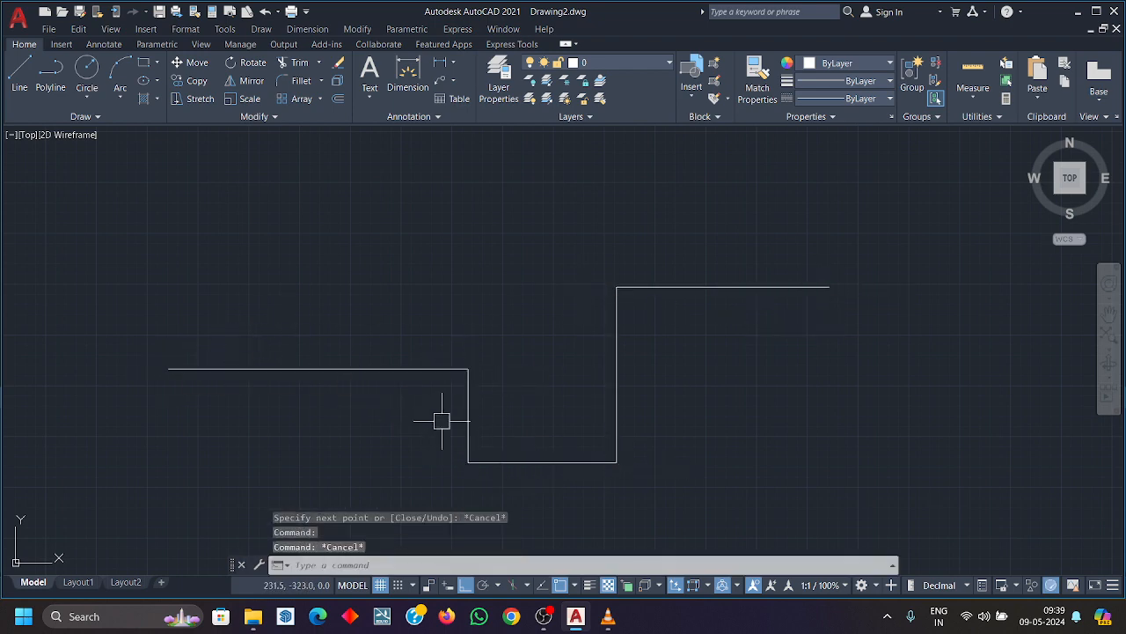
pyautogui.click(476, 406)
pyautogui.press('Escape')
pyautogui.click(539, 461)
pyautogui.press('Escape')
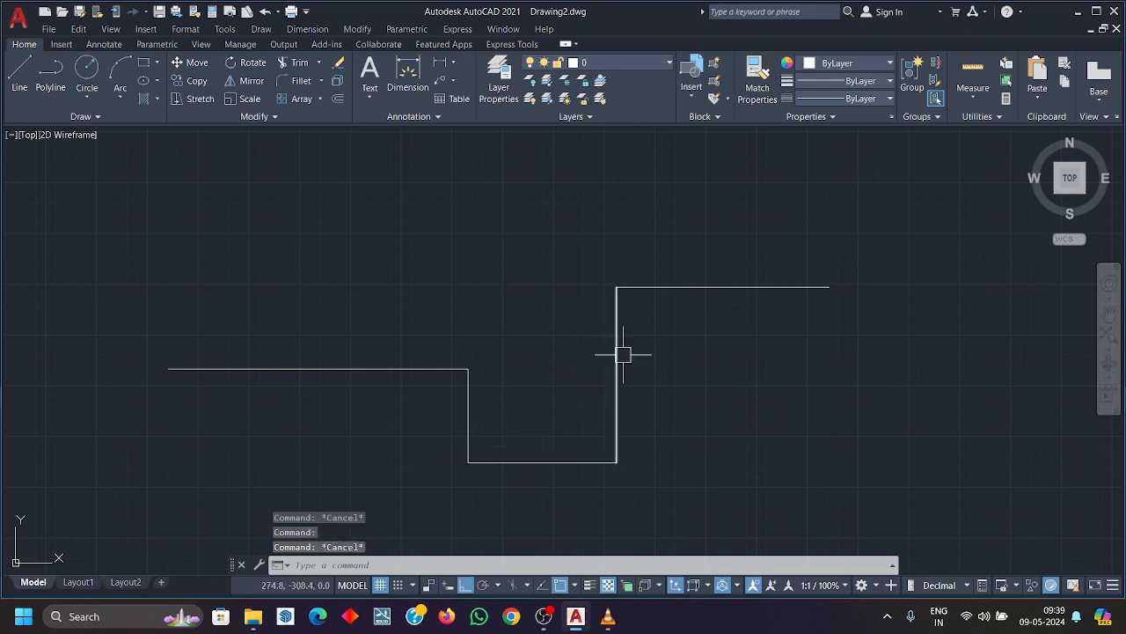
# Draw a larger stepped polyline of five segments below and right of the line chain, going right, up, right, down and right.
pyautogui.click(51, 70)
pyautogui.scroll(-4, 406, 256)
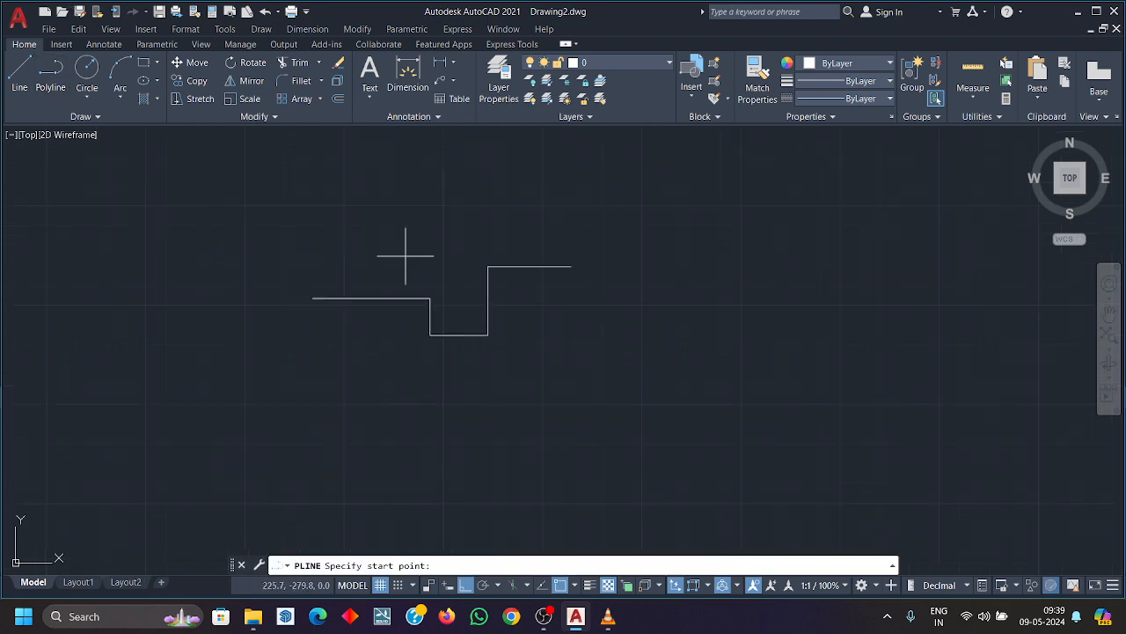
pyautogui.click(367, 418)
pyautogui.click(702, 418)
pyautogui.click(702, 227)
pyautogui.click(923, 227)
pyautogui.click(923, 400)
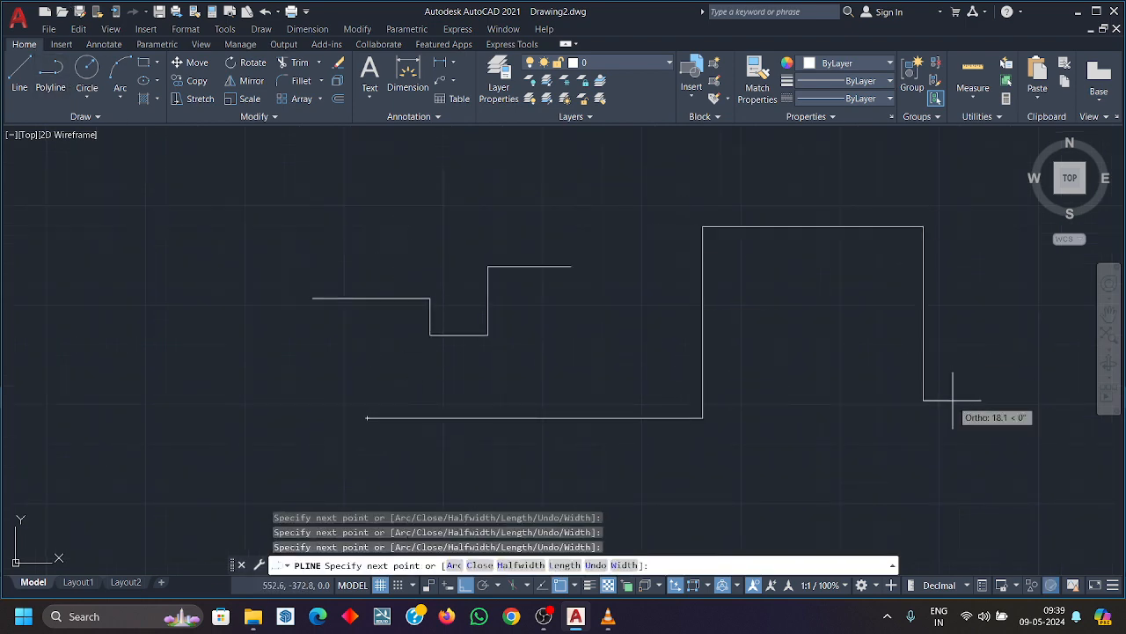
pyautogui.click(1052, 400)
pyautogui.press('Escape')
# Select the larger stepped polyline as one object and delete it.
pyautogui.click(630, 418)
pyautogui.moveTo(491, 403); pyautogui.dragTo(258, 364, button='middle')
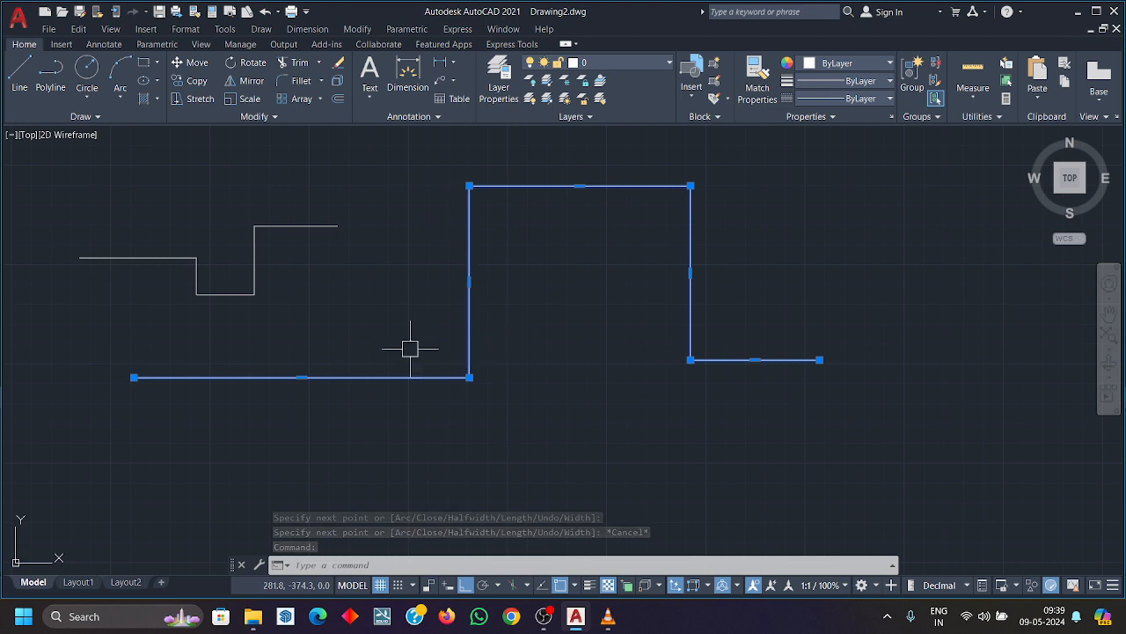
pyautogui.press('Delete')
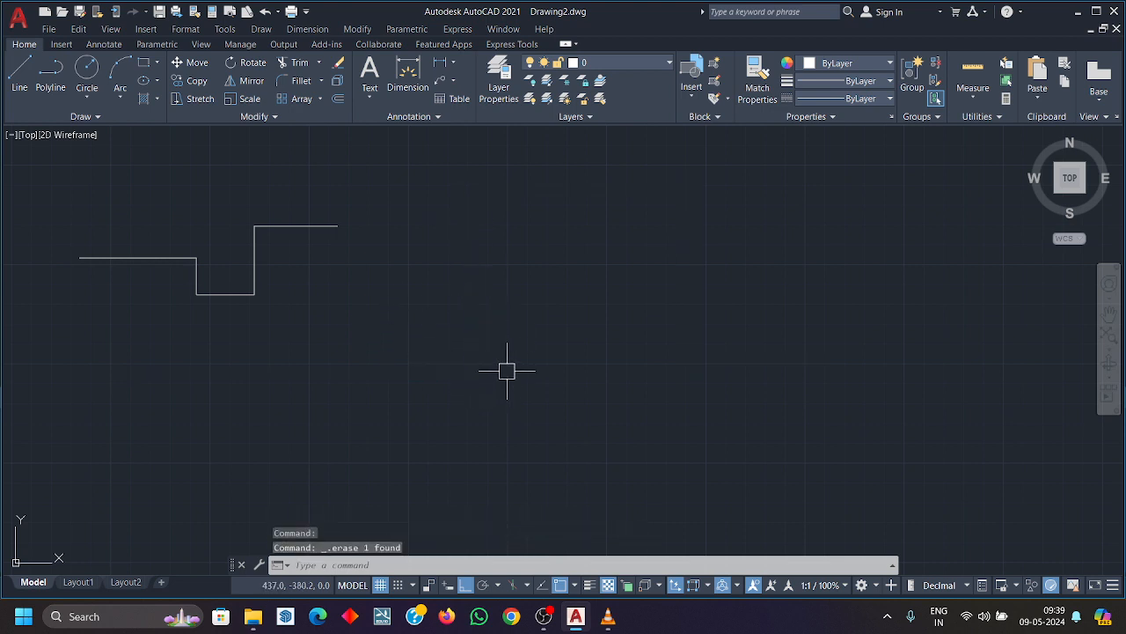
# Start a polyline below and right of the thin line chain with starting and ending widths of 5.
pyautogui.click(49, 85)
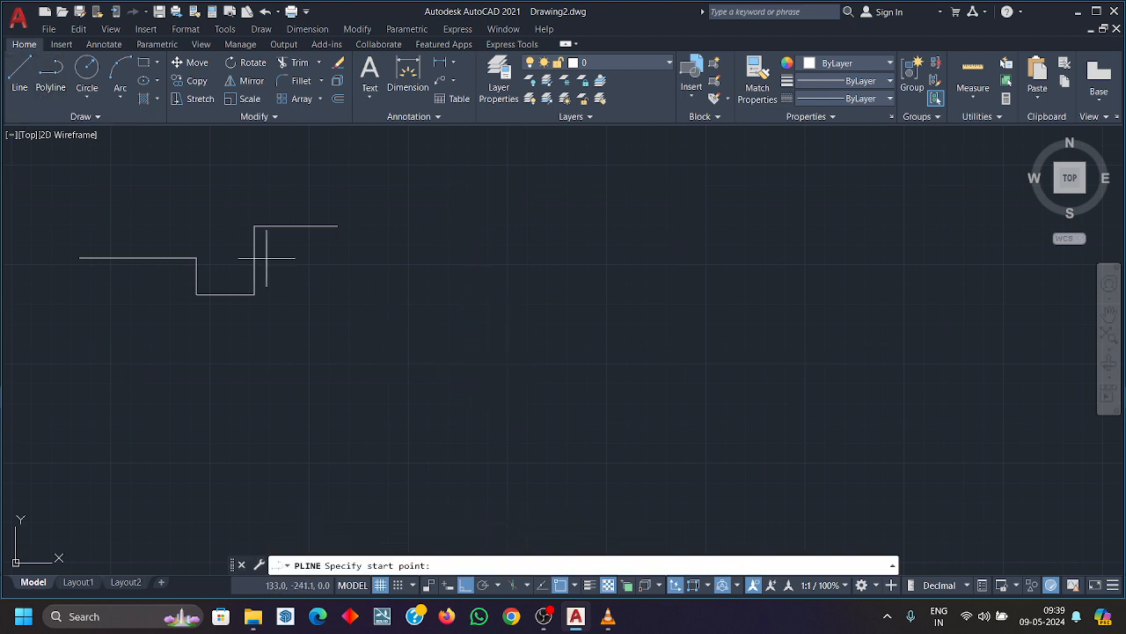
pyautogui.click(448, 421)
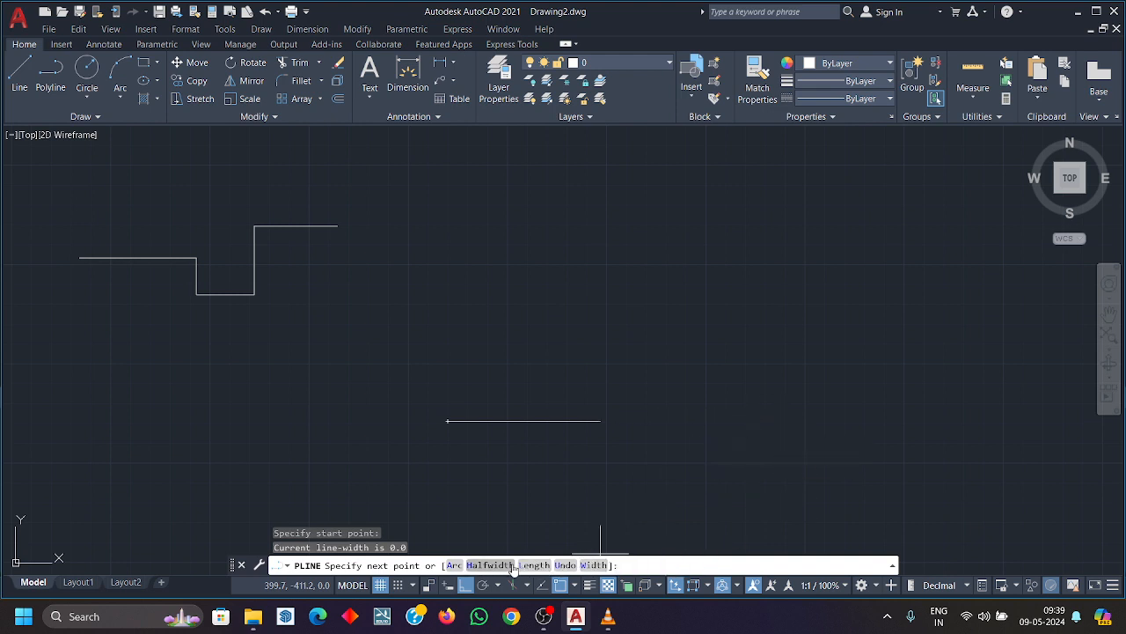
pyautogui.click(593, 565)
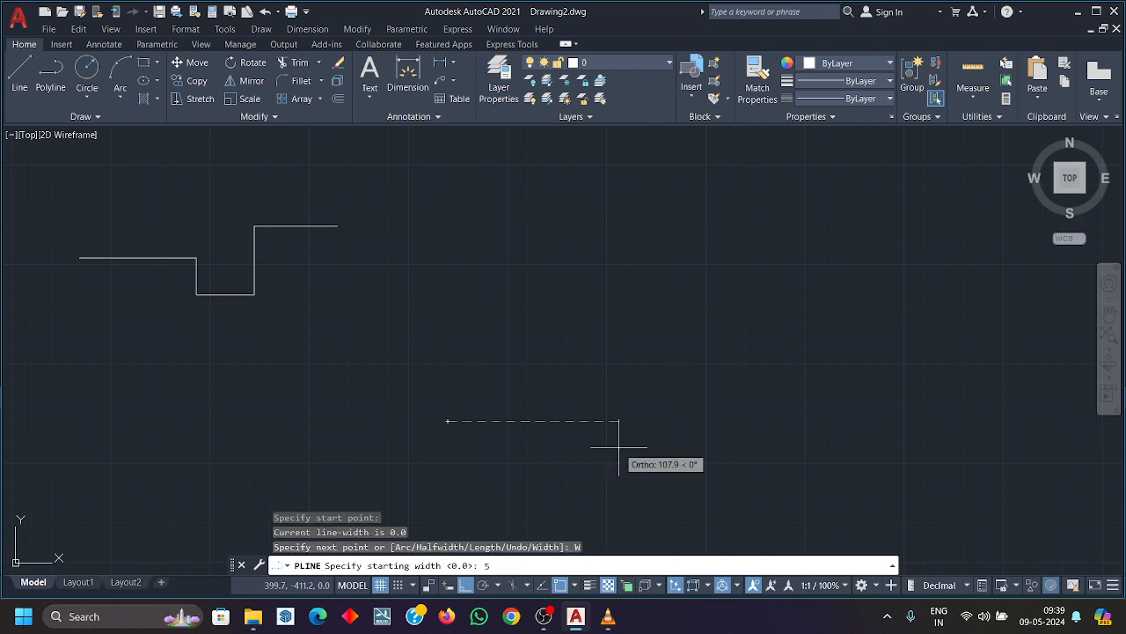
pyautogui.write('5')
pyautogui.press('Return')
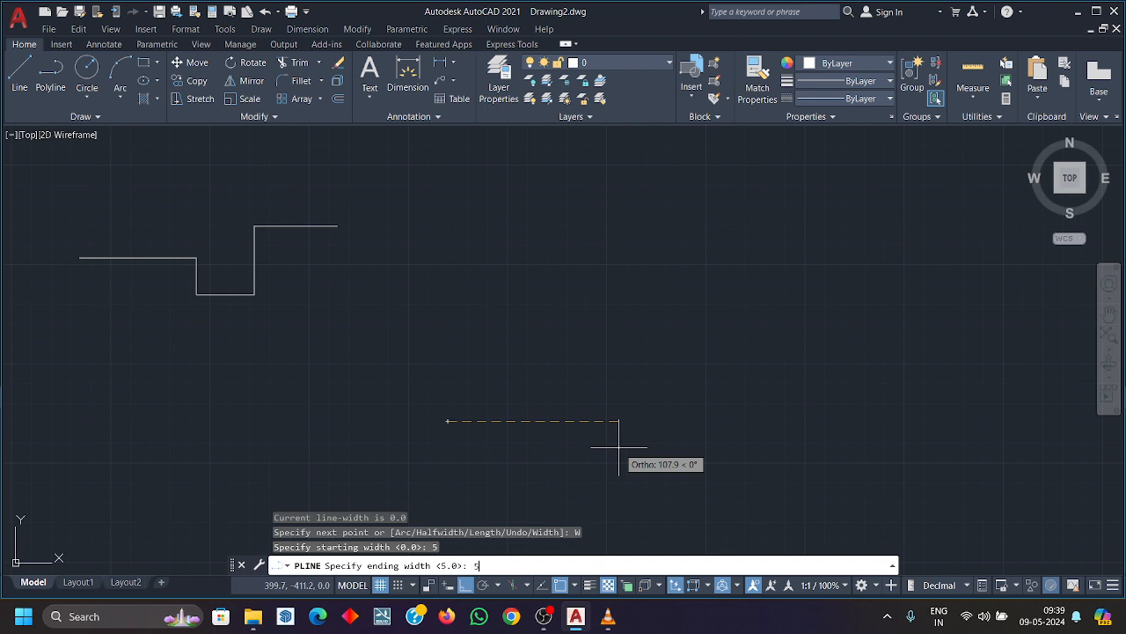
pyautogui.write('5')
pyautogui.press('Return')
# Draw six segments of the wide polyline going right, down, right, up, right and down, and end it.
pyautogui.scroll(2, 604, 440)
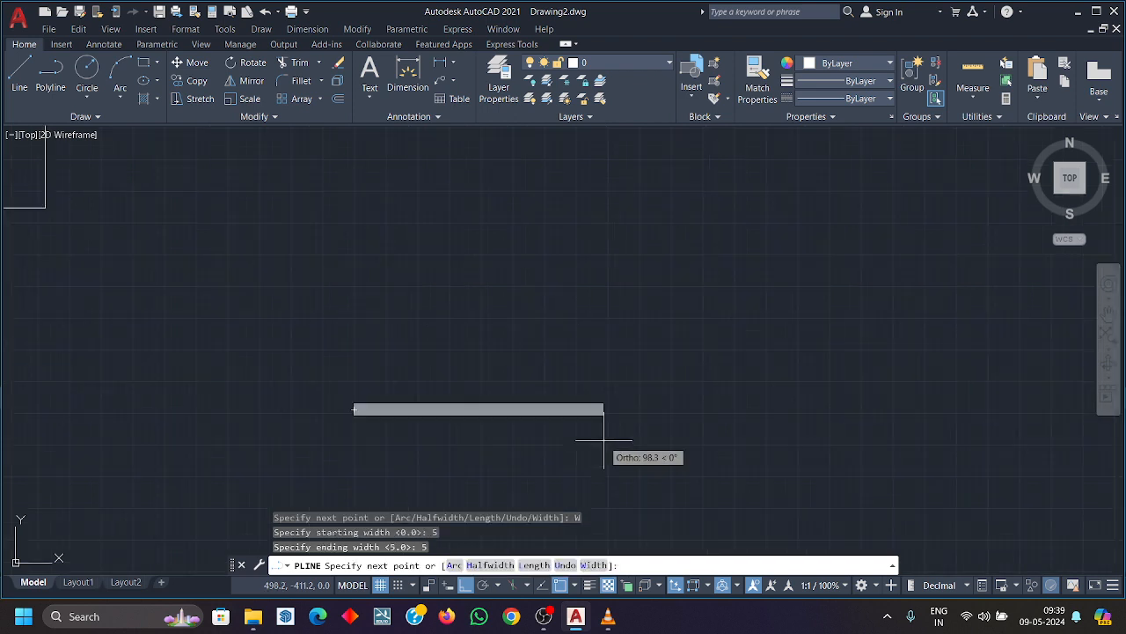
pyautogui.scroll(3, 604, 413)
pyautogui.click(620, 387)
pyautogui.scroll(-5, 625, 419)
pyautogui.click(627, 457)
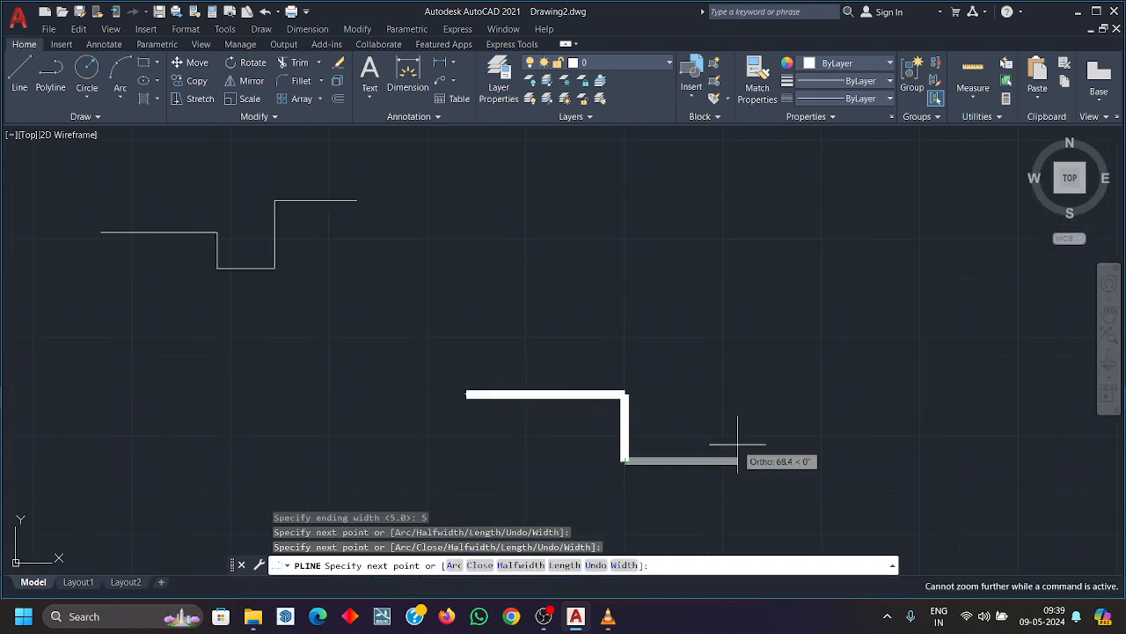
pyautogui.click(800, 458)
pyautogui.click(800, 314)
pyautogui.moveTo(1008, 314); pyautogui.dragTo(921, 264, button='middle')
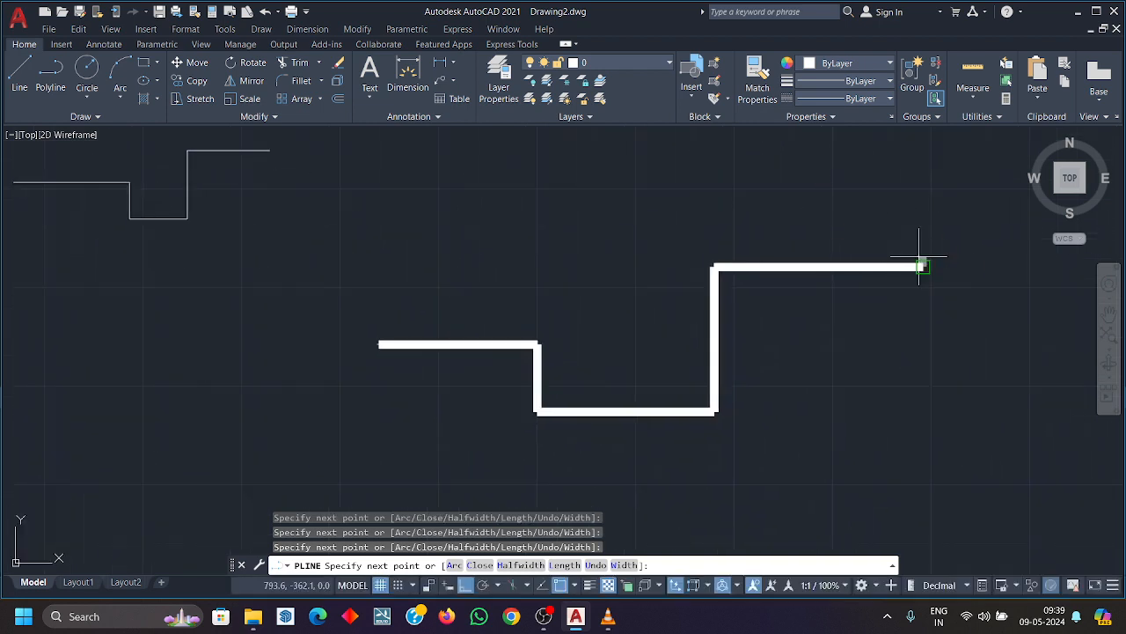
pyautogui.click(920, 264)
pyautogui.click(922, 387)
pyautogui.press('Escape')
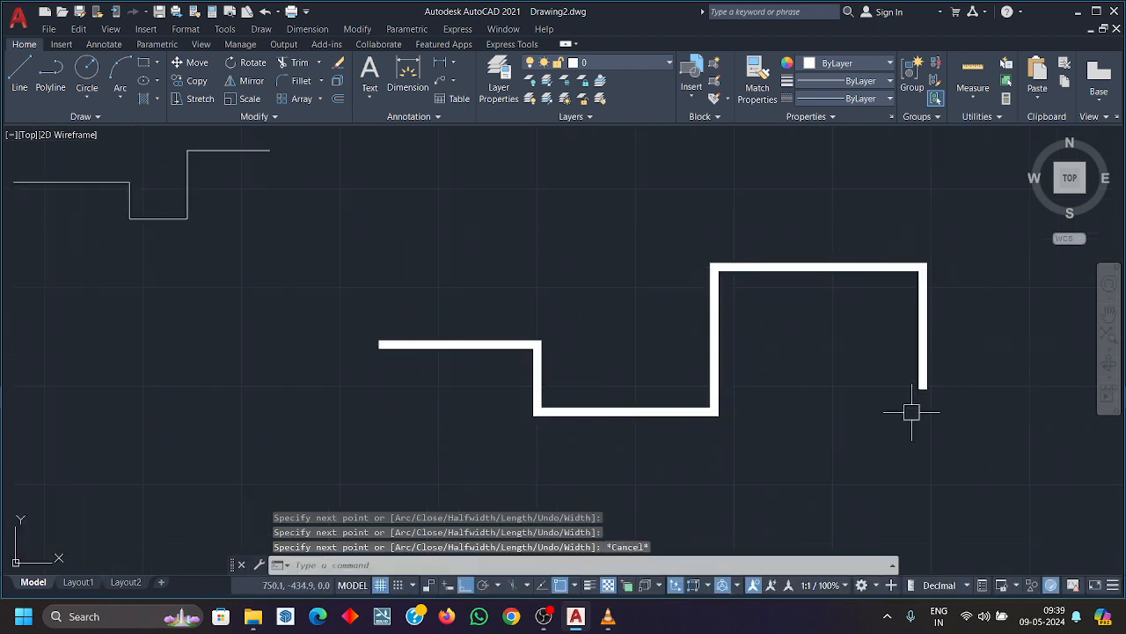
# Draw a horizontal polyline segment about 12.5 units long below the stepped polyline, with starting width 5 and ending width 10.
pyautogui.write('m')
pyautogui.press('BackSpace')
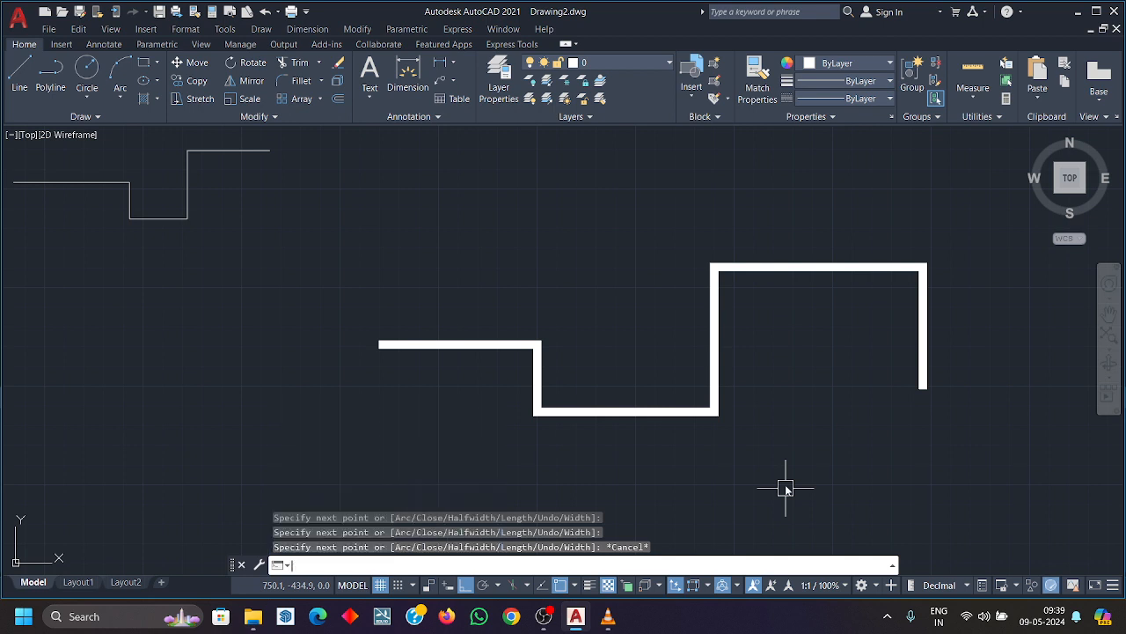
pyautogui.press('Return')
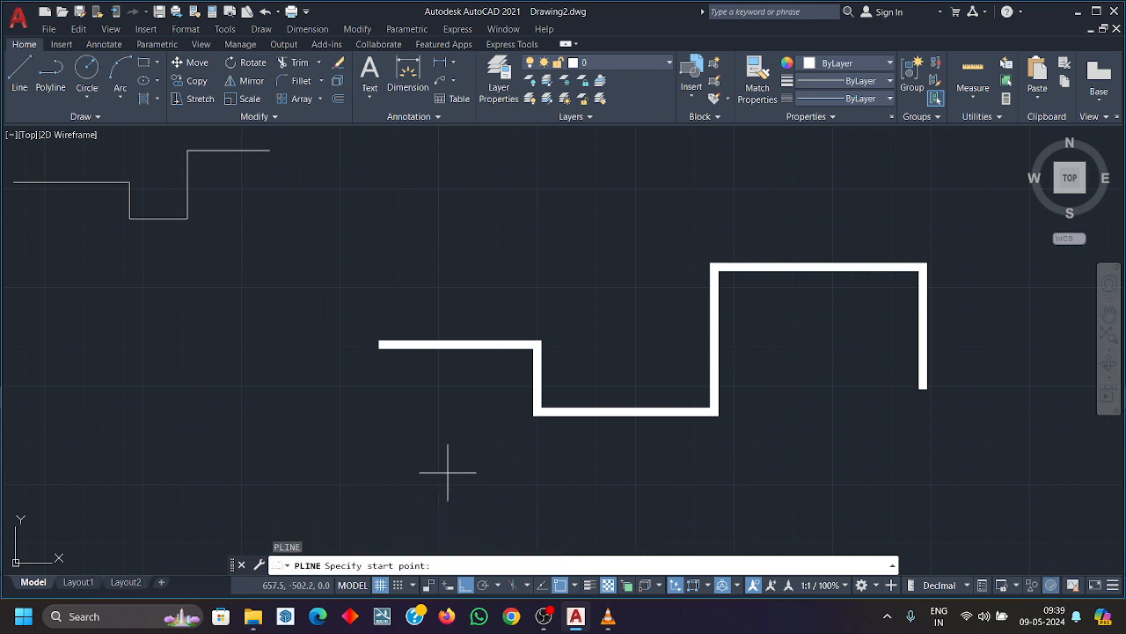
pyautogui.click(222, 454)
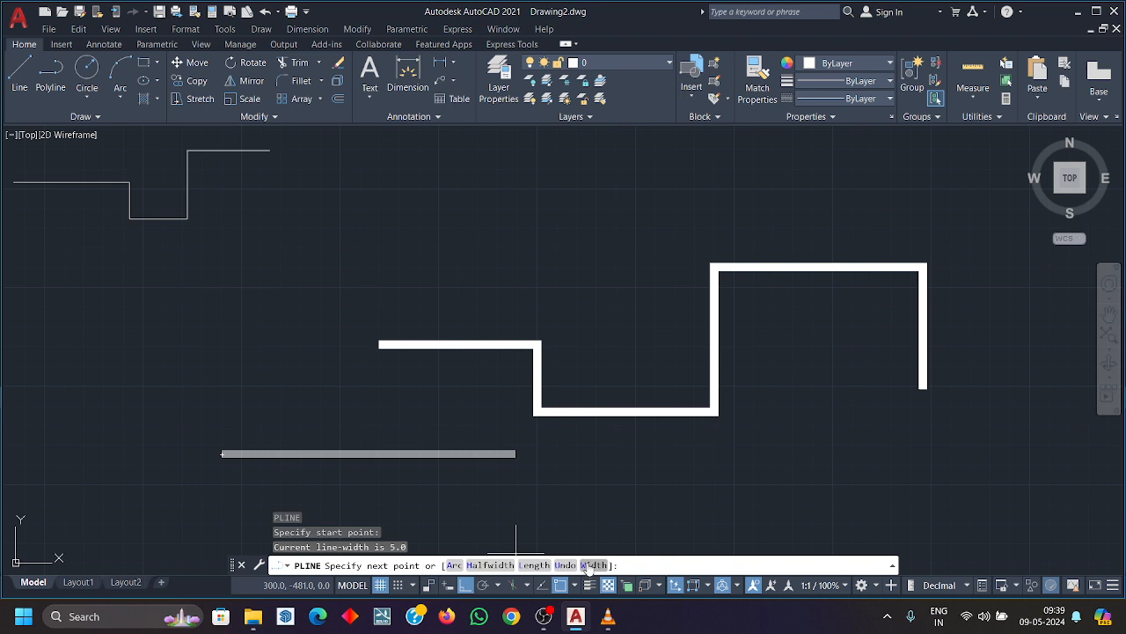
pyautogui.click(592, 565)
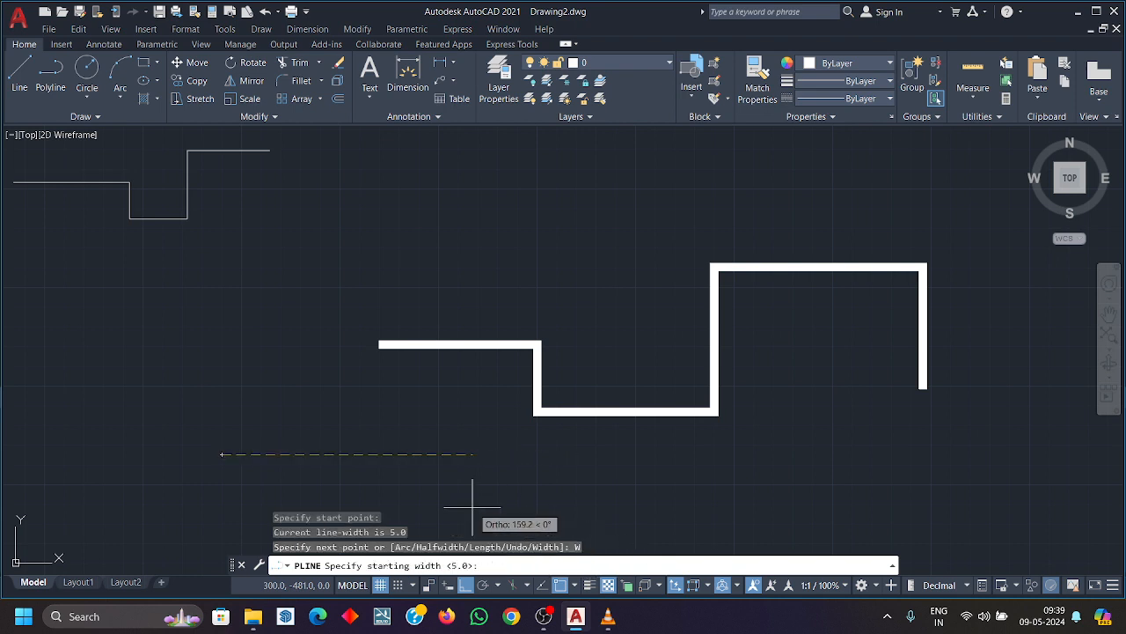
pyautogui.moveTo(462, 440); pyautogui.dragTo(454, 418, button='middle')
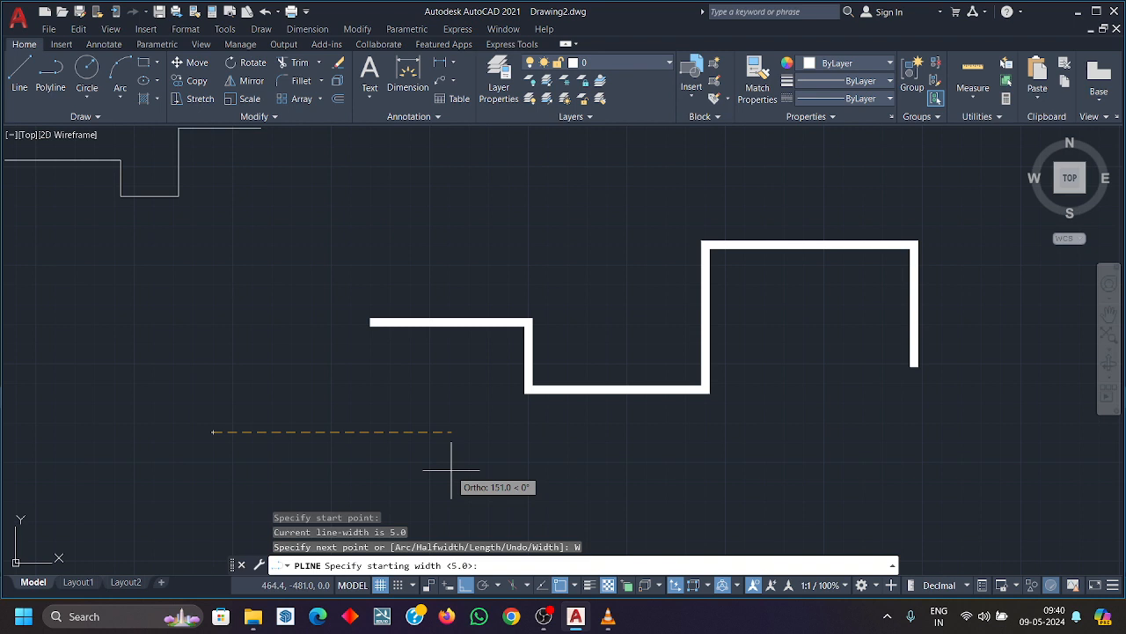
pyautogui.press('Return')
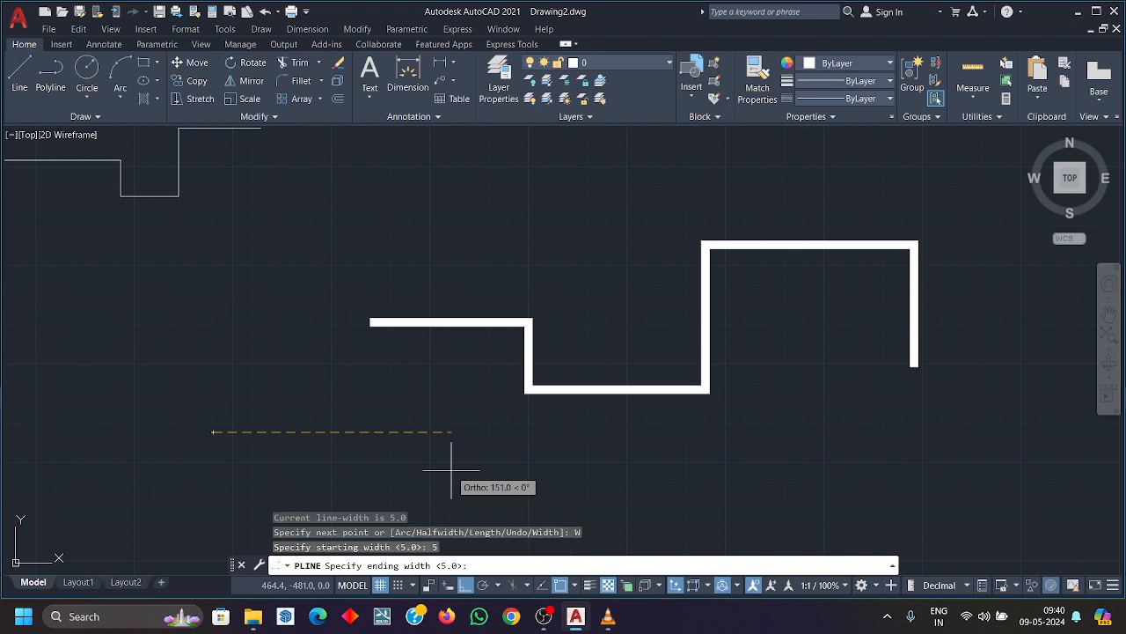
pyautogui.press('Return')
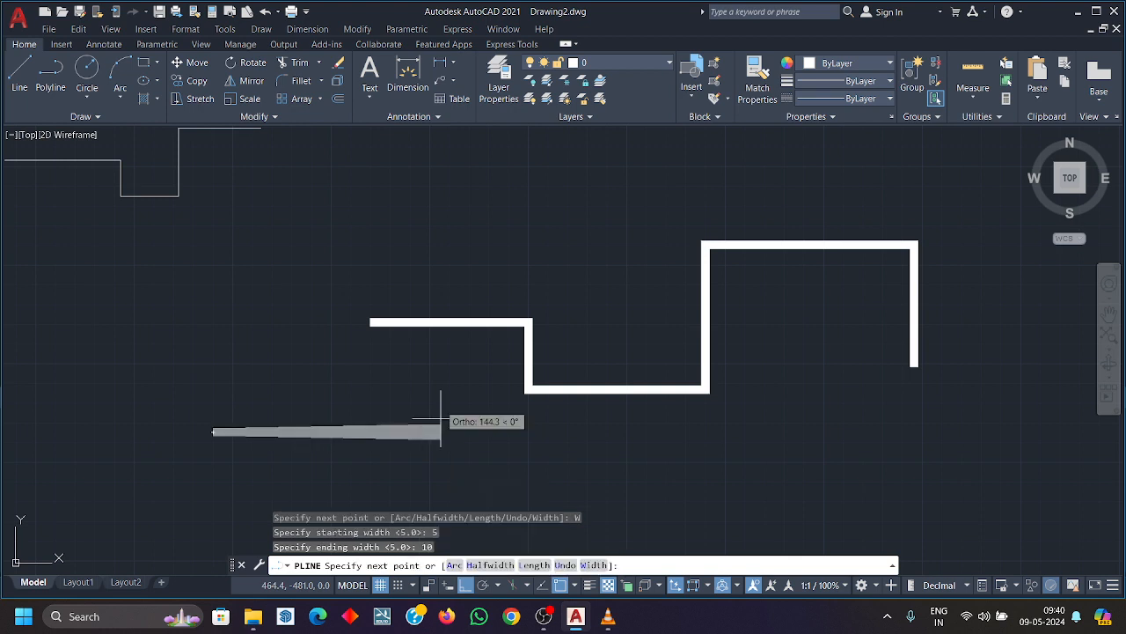
pyautogui.scroll(10, 247, 431)
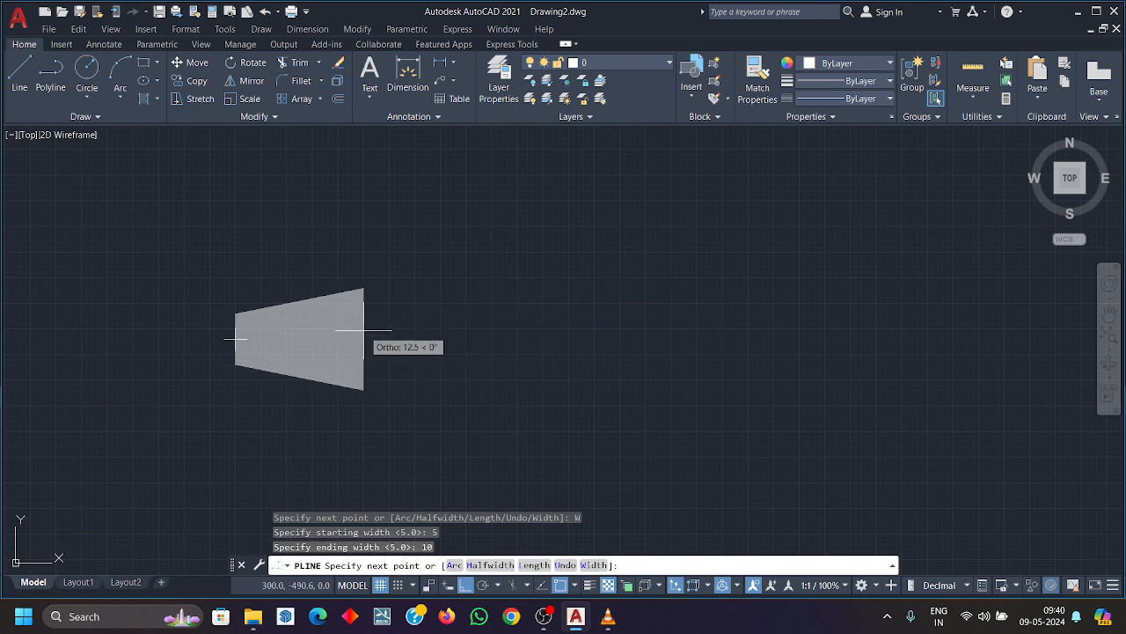
pyautogui.click(364, 339)
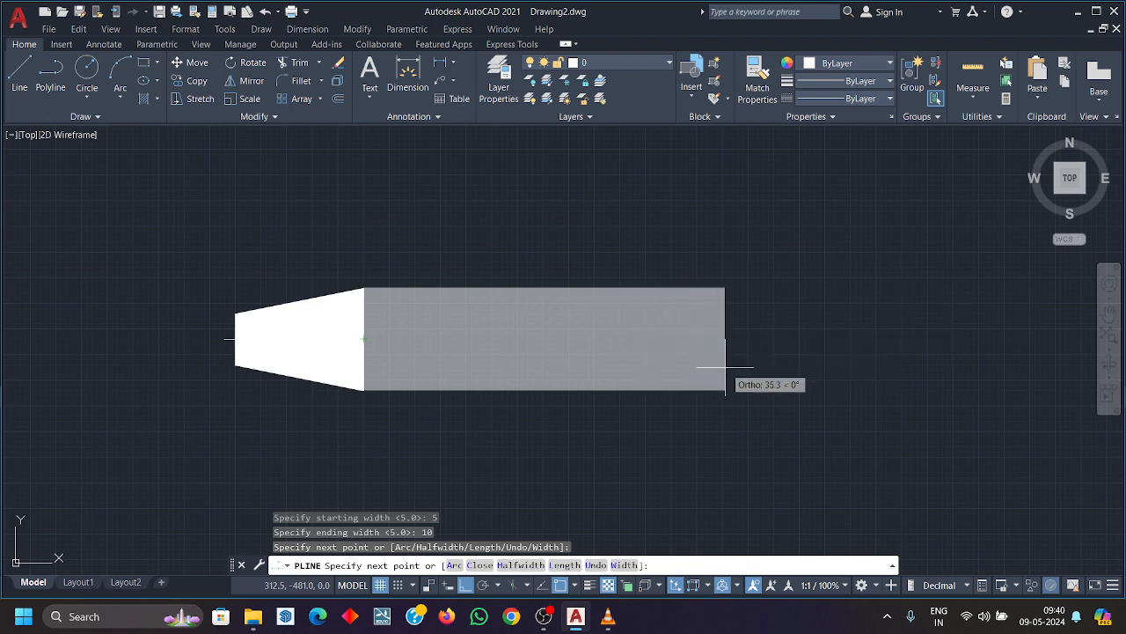
# End the polyline and delete the tapered segment.
pyautogui.scroll(-2, 434, 376)
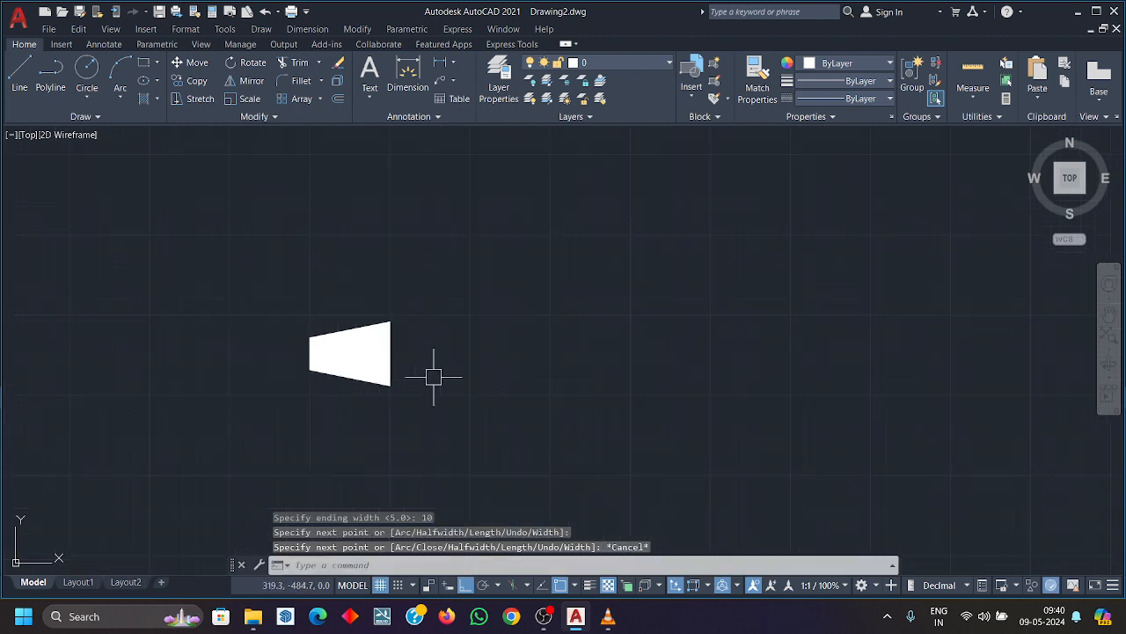
pyautogui.click(427, 417)
pyautogui.click(339, 315)
pyautogui.press('Delete')
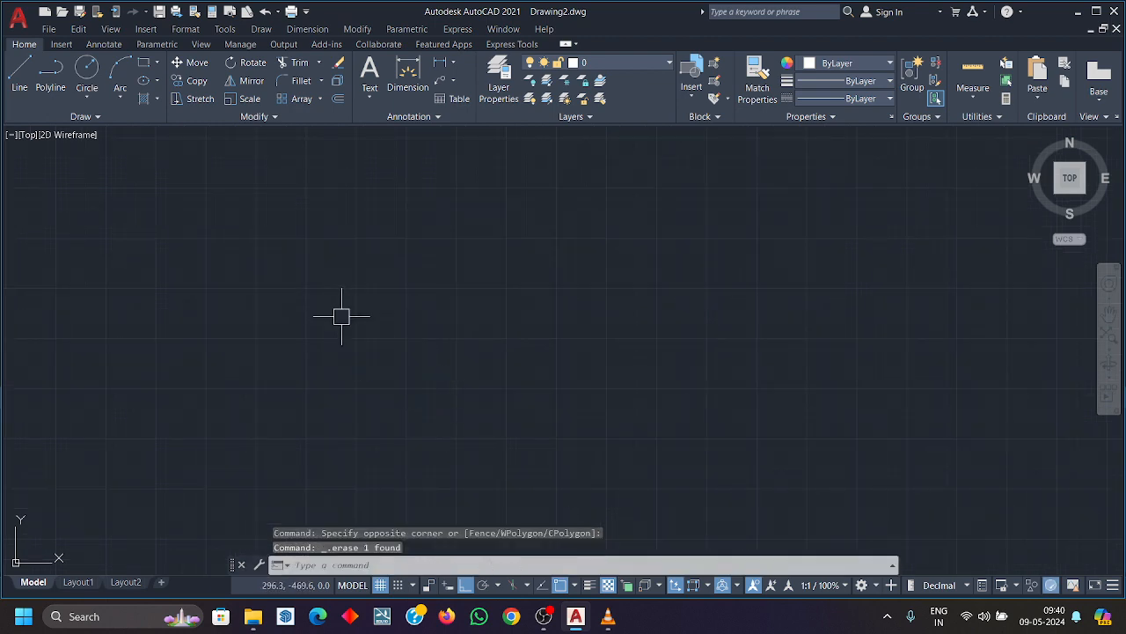
# Draw a left-pointing arrowhead about 7.5 units long as a polyline segment with starting width 0 and ending width 5.
pyautogui.write('pl')
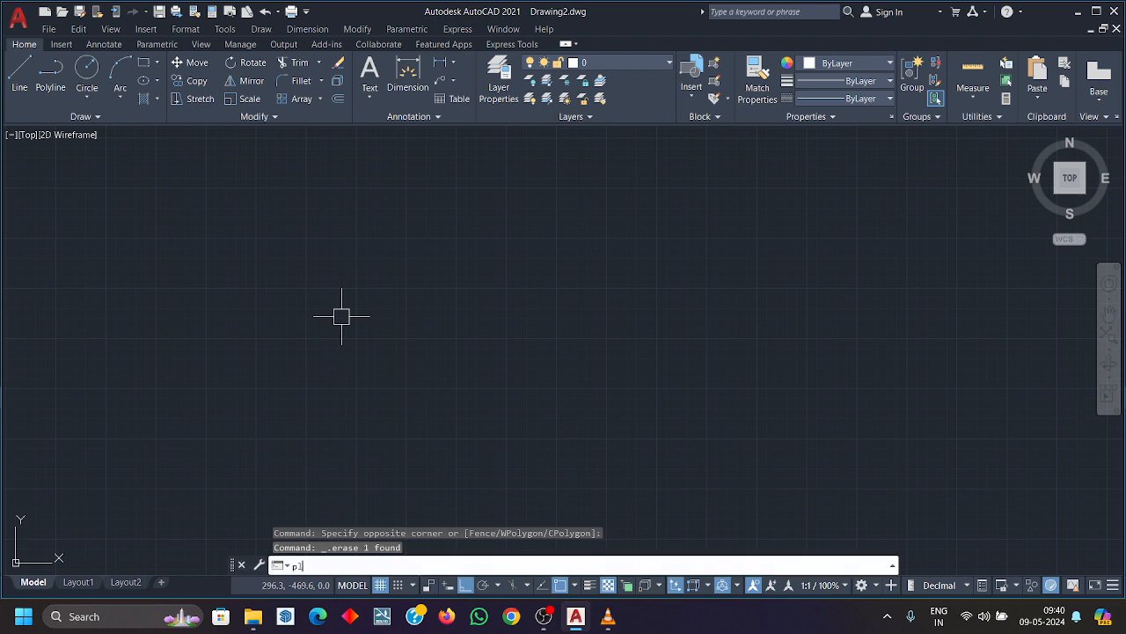
pyautogui.press('Return')
pyautogui.click(464, 357)
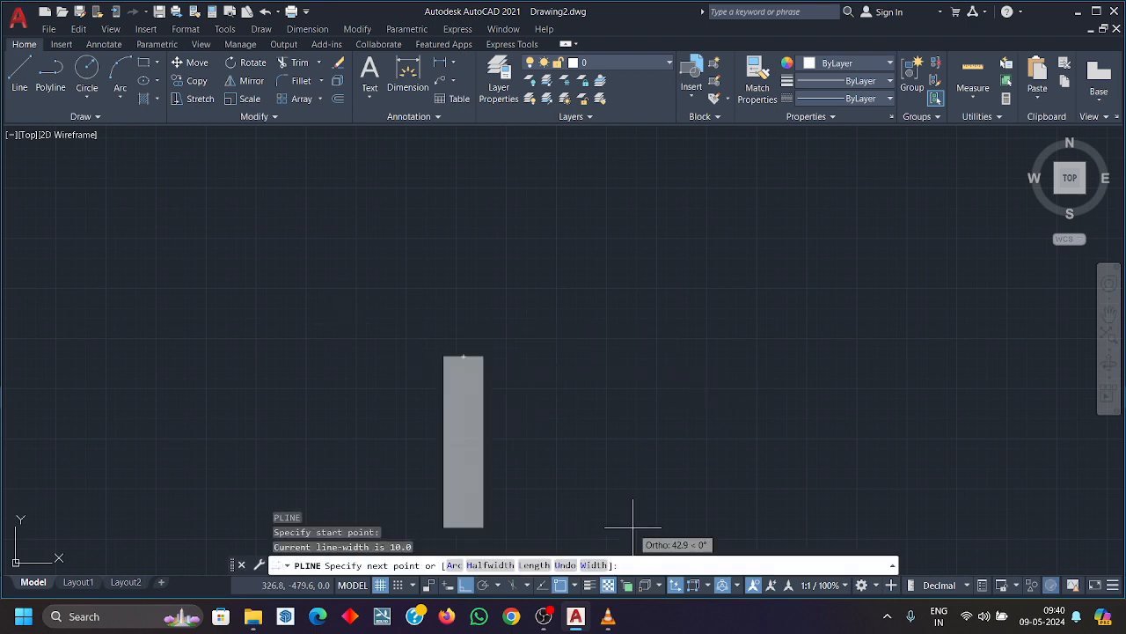
pyautogui.write('w')
pyautogui.press('Return')
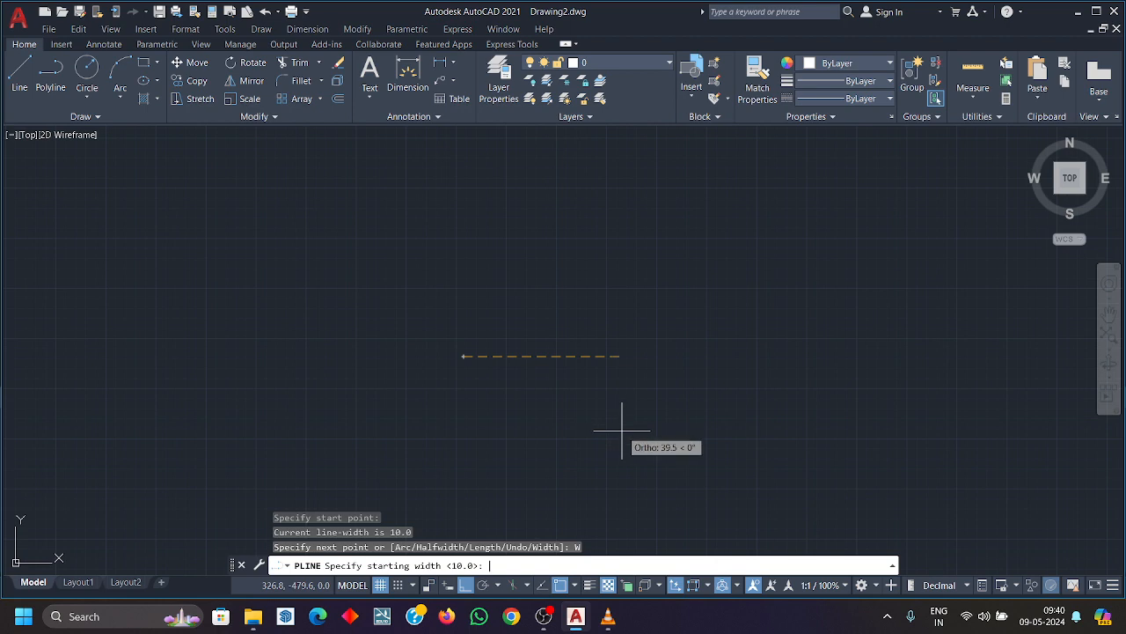
pyautogui.write('0')
pyautogui.press('Return')
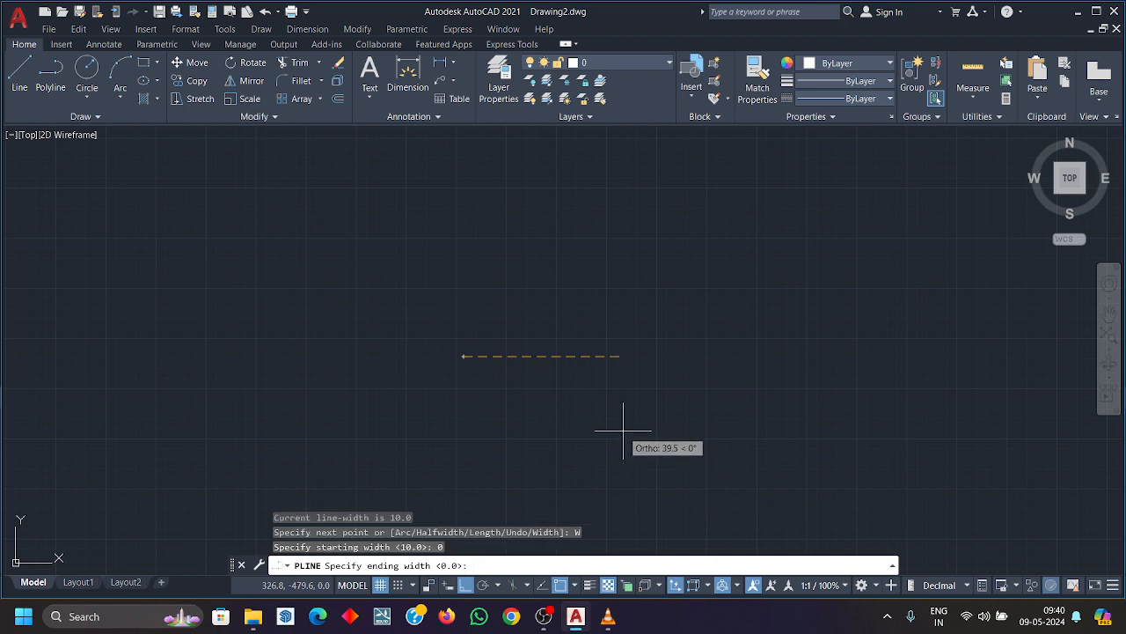
pyautogui.write('5')
pyautogui.press('Return')
pyautogui.scroll(4, 519, 388)
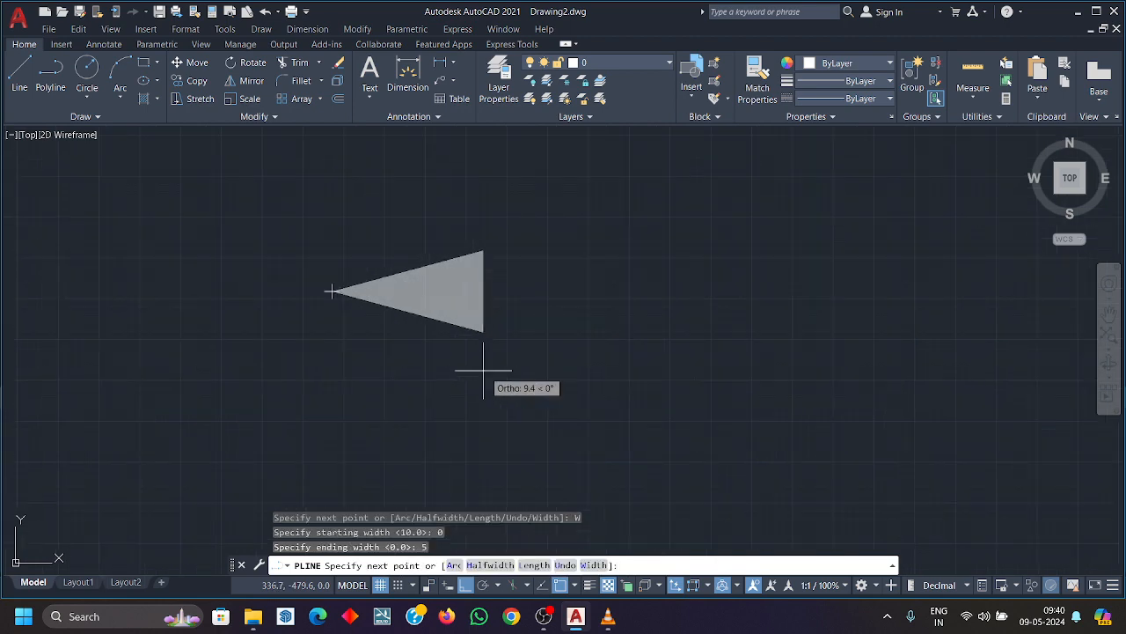
pyautogui.click(455, 291)
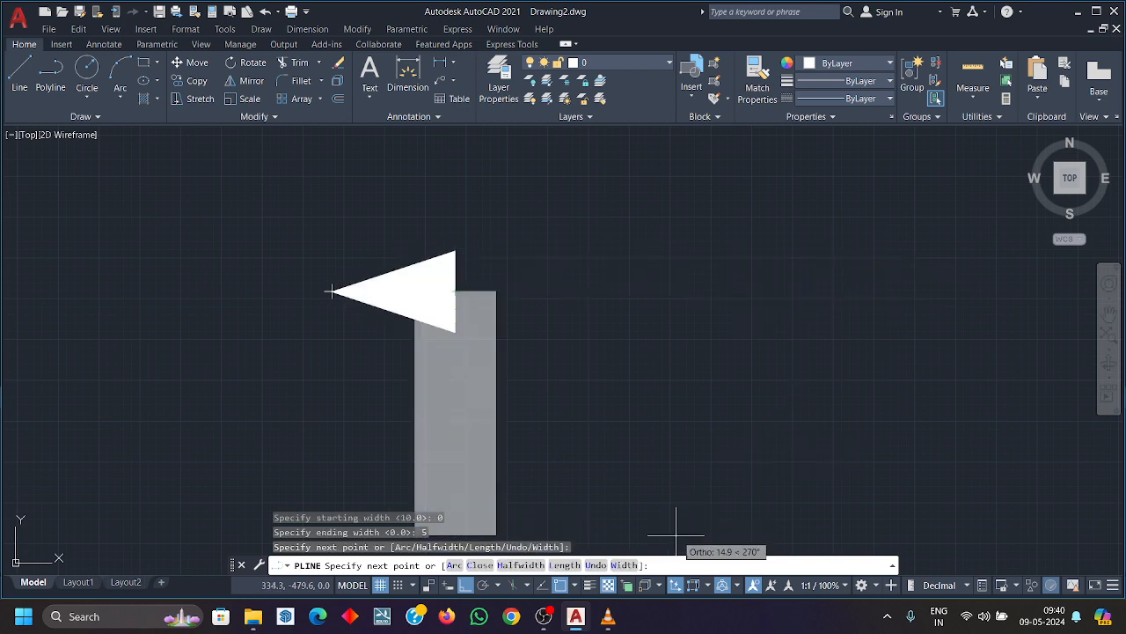
# Set the starting and ending widths of the next polyline segment to 2 for the arrow's shaft.
pyautogui.write('W')
pyautogui.press('Return')
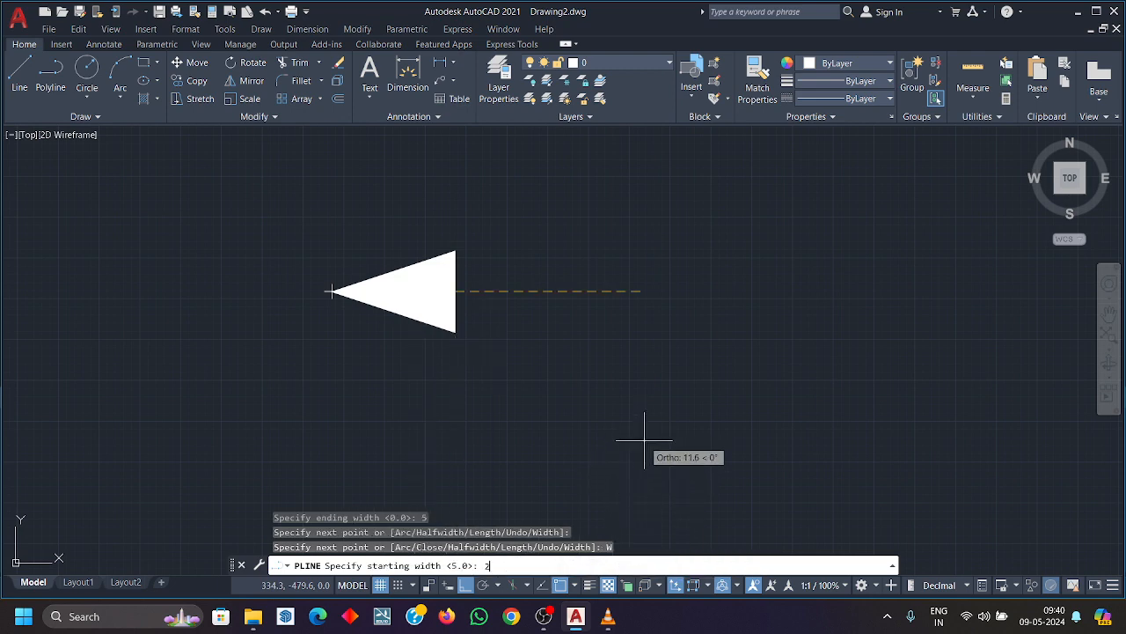
pyautogui.write('2')
pyautogui.press('Return')
pyautogui.write('2')
pyautogui.press('Return')
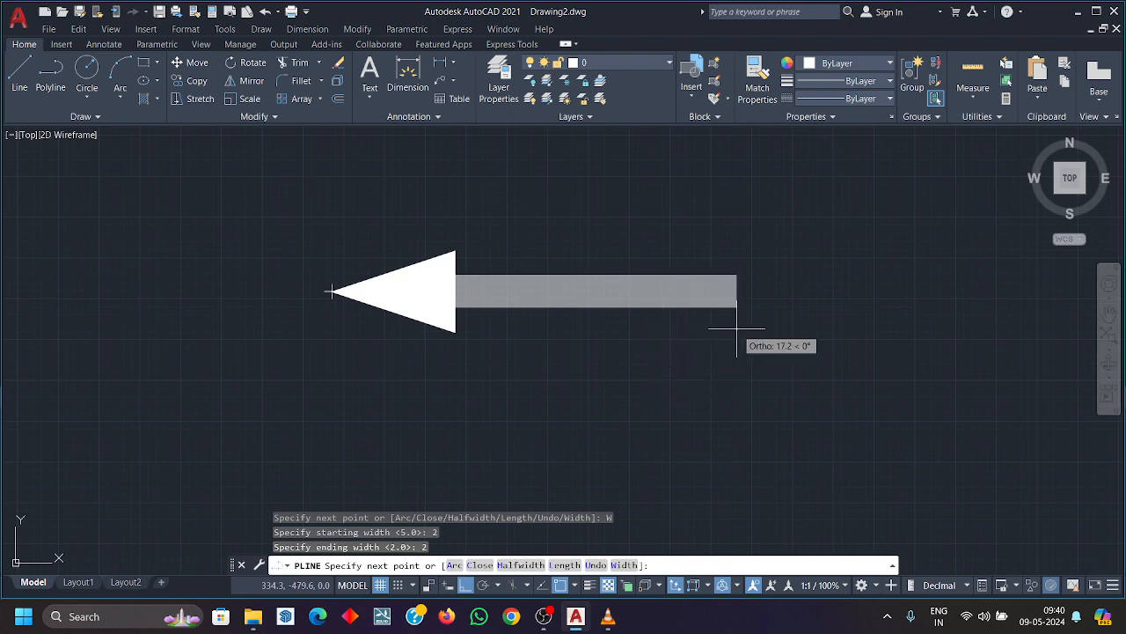
# Draw the arrow's shaft from the arrowhead about 34 units right, 46 units down and 29 units left.
pyautogui.scroll(-3, 739, 329)
pyautogui.click(799, 357)
pyautogui.moveTo(800, 414); pyautogui.dragTo(787, 312, button='middle')
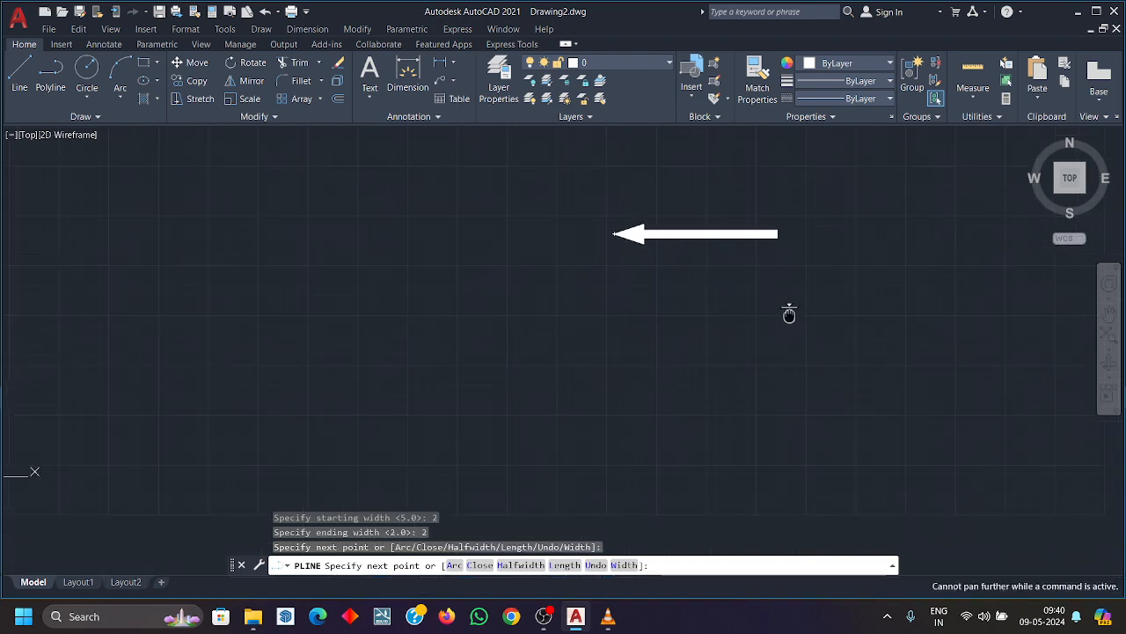
pyautogui.click(802, 415)
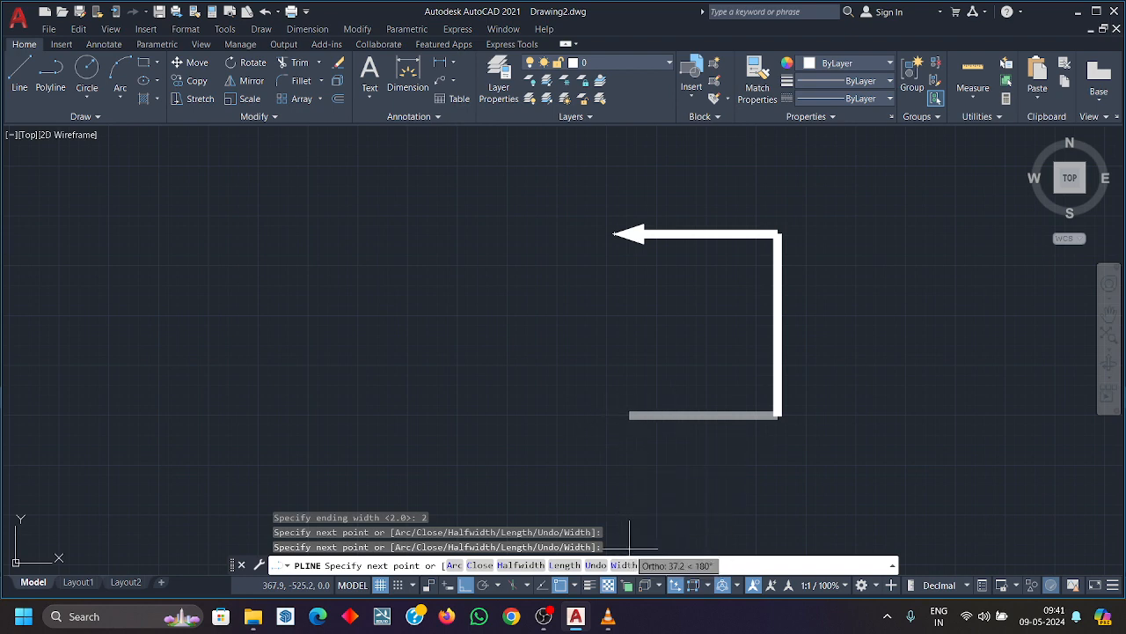
pyautogui.click(663, 431)
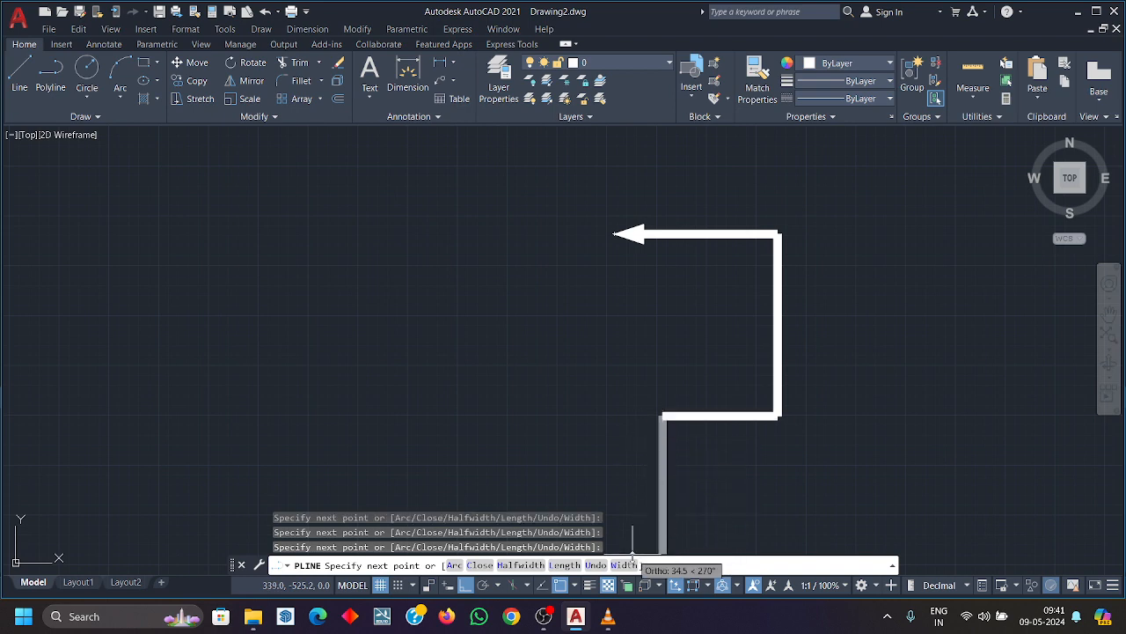
# Finish the polyline with a left-pointing arrowhead about 7 units long, using starting width 5 and ending width 0.
pyautogui.click(634, 565)
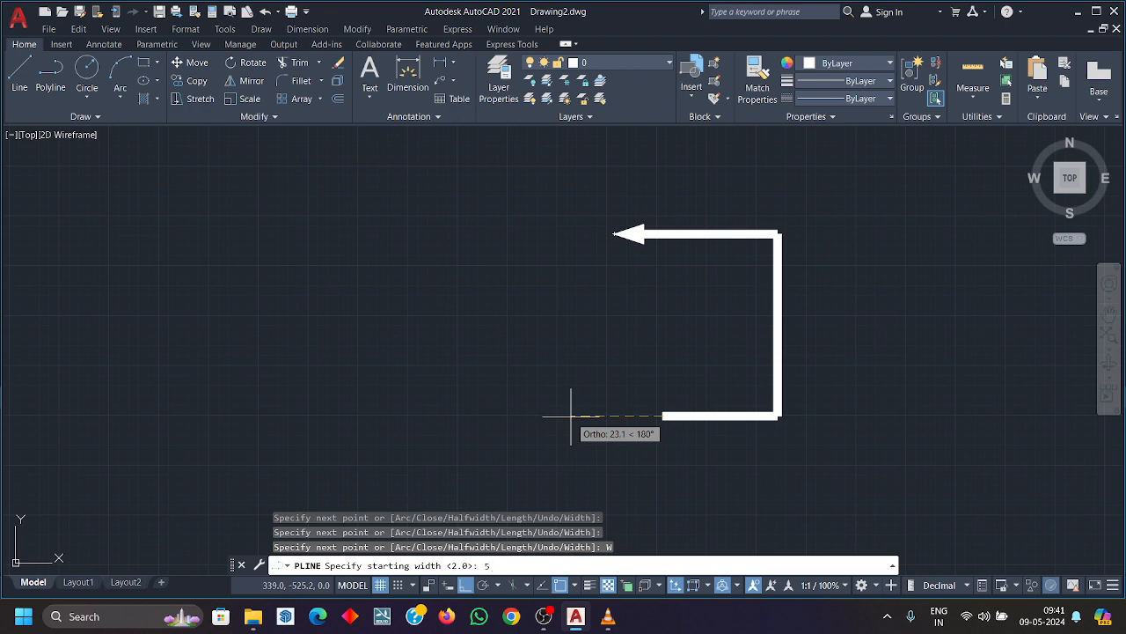
pyautogui.press('Return')
pyautogui.write('0')
pyautogui.press('Return')
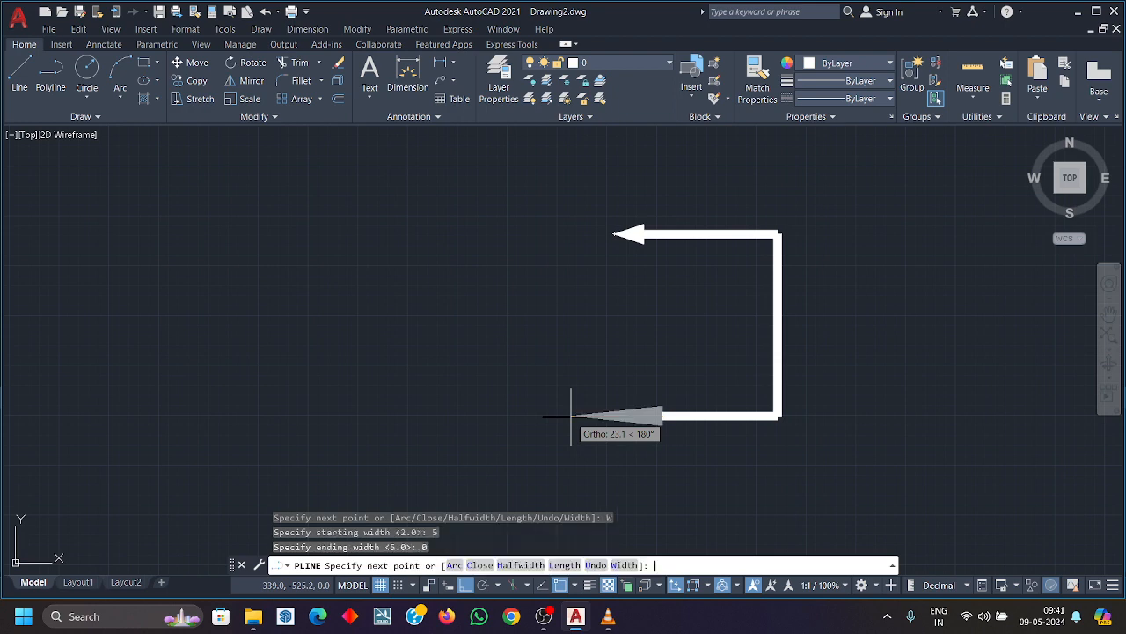
pyautogui.scroll(4, 571, 417)
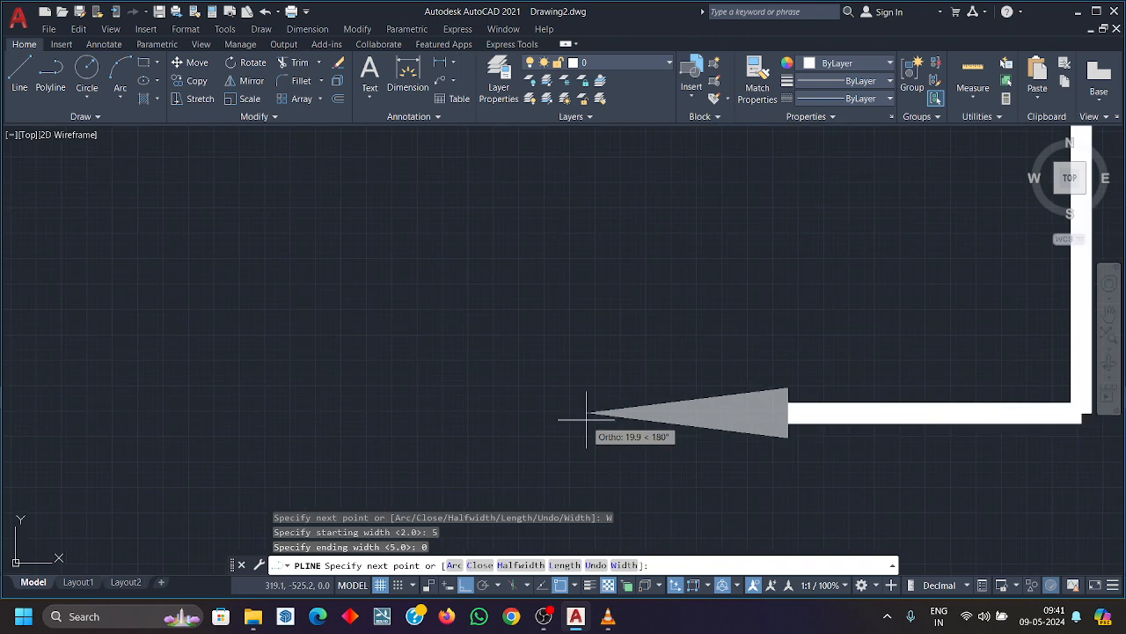
pyautogui.click(720, 419)
pyautogui.press('Escape')
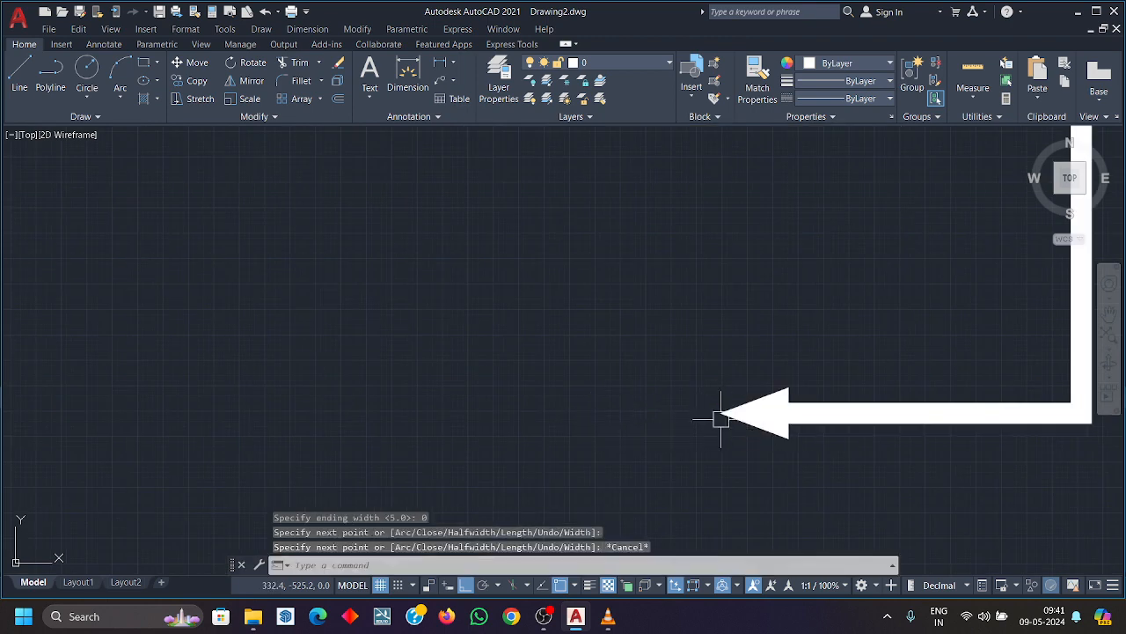
pyautogui.scroll(-3, 716, 468)
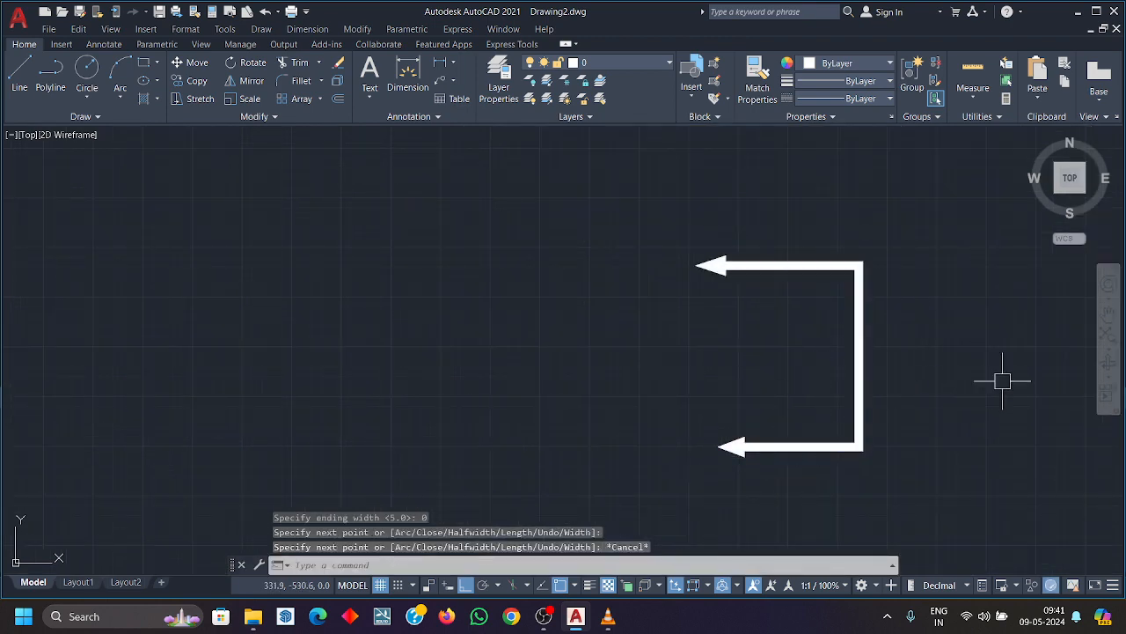
# Delete the double-ended arrow polyline.
pyautogui.moveTo(962, 390)
pyautogui.mouseDown(button='middle')
pyautogui.moveTo(890, 372)
pyautogui.moveTo(878, 381)
pyautogui.mouseUp(button='middle')
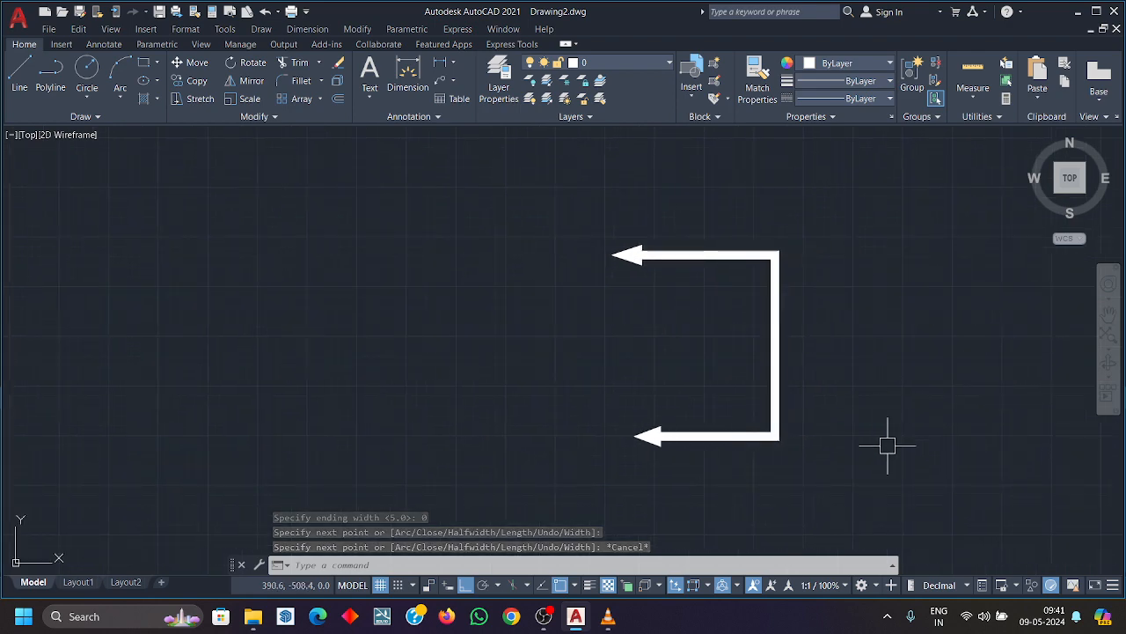
pyautogui.click(863, 470)
pyautogui.click(633, 222)
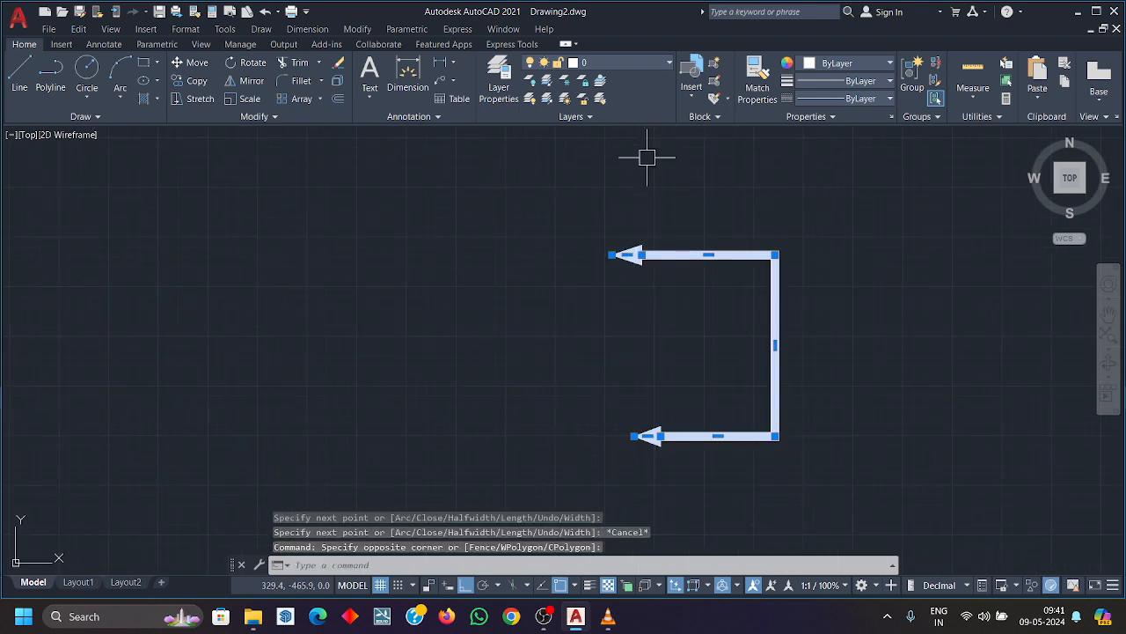
pyautogui.press('Delete')
# Draw a rectangle 50 units long and 50 units wide in the empty drawing area, extending down and right from its first corner.
pyautogui.write('re')
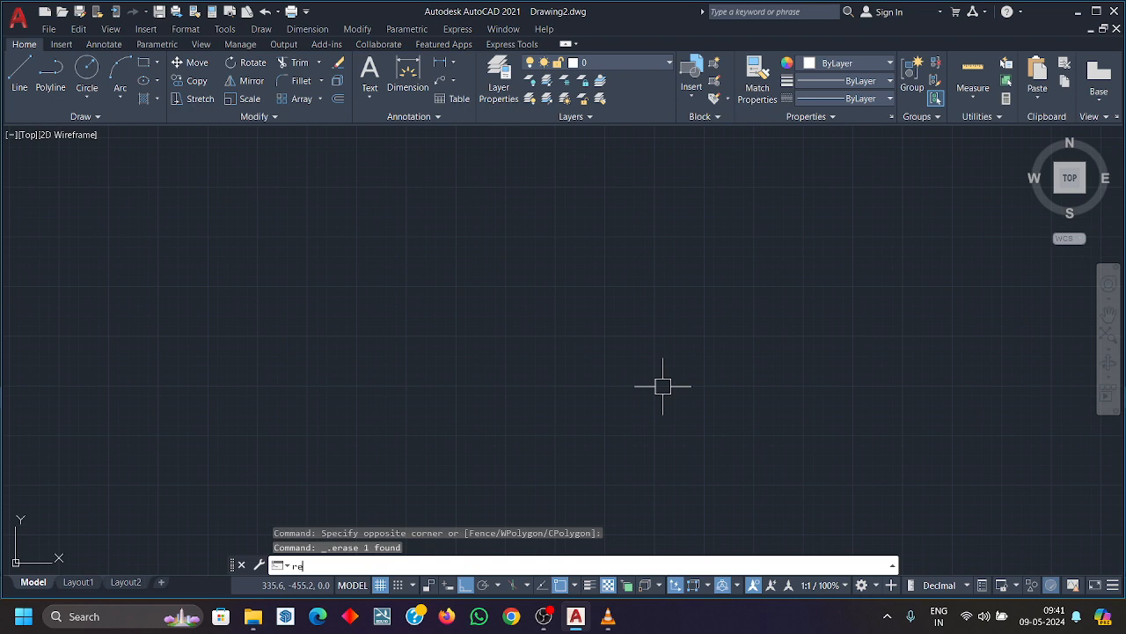
pyautogui.write('c')
pyautogui.press('Return')
pyautogui.click(452, 285)
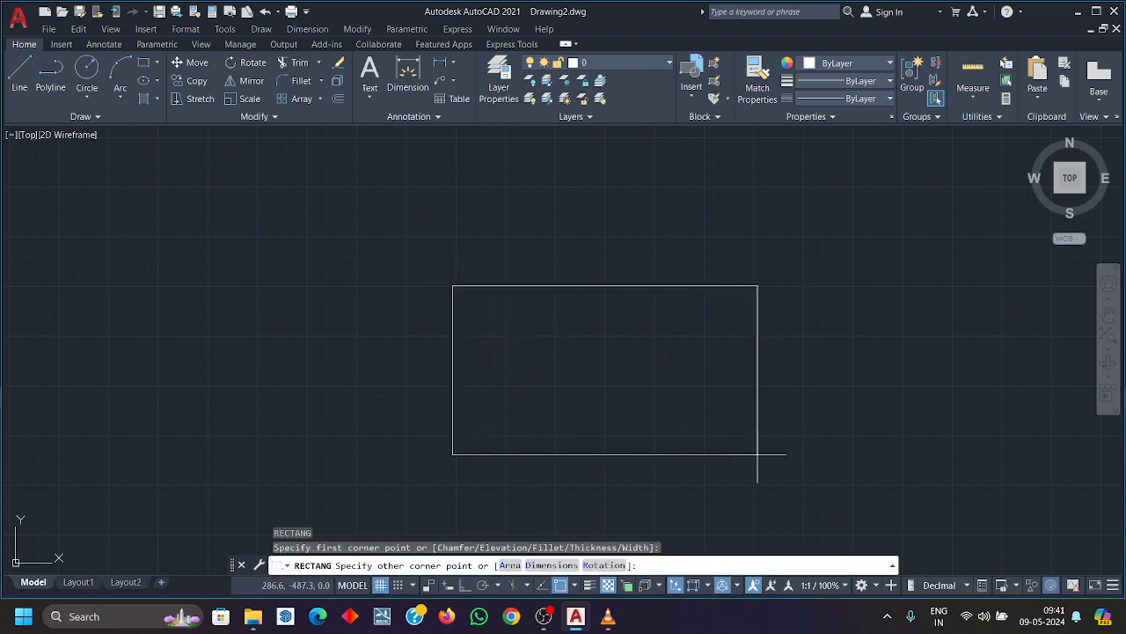
pyautogui.write('d')
pyautogui.press('Return')
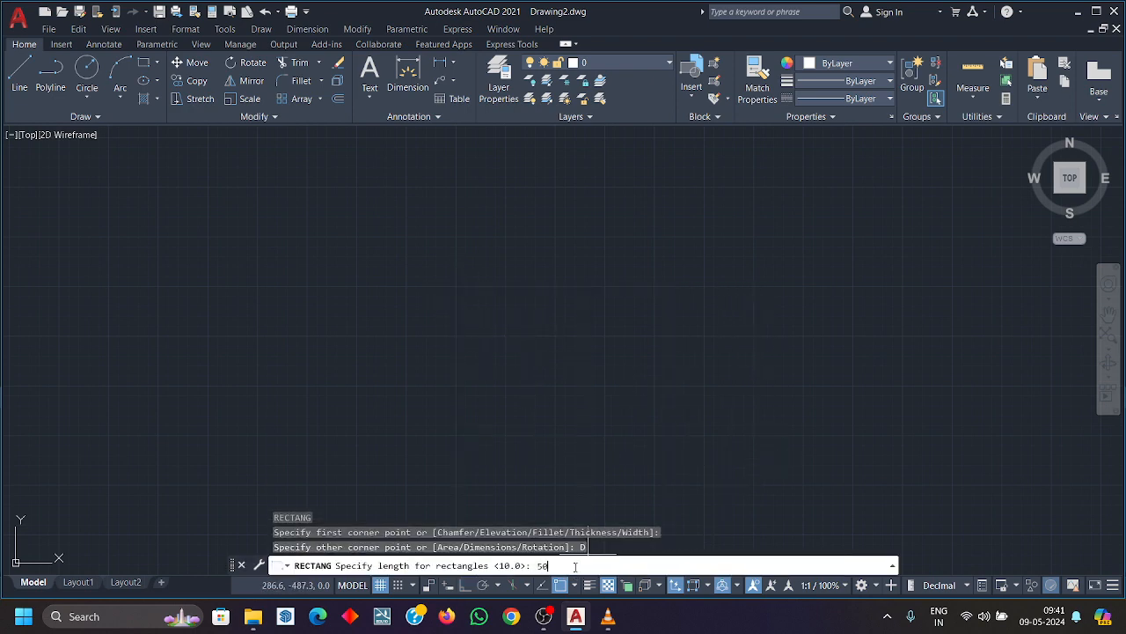
pyautogui.write('50')
pyautogui.press('Return')
pyautogui.write('50')
pyautogui.press('Return')
pyautogui.click(593, 430)
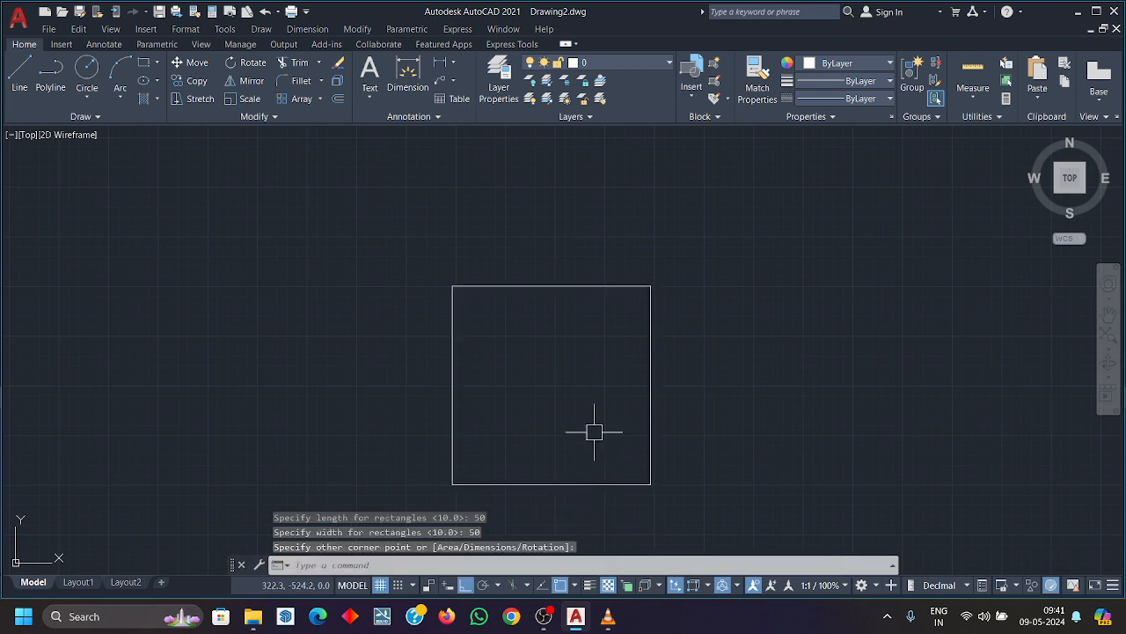
pyautogui.click(573, 402)
pyautogui.moveTo(563, 405); pyautogui.dragTo(521, 352, button='middle')
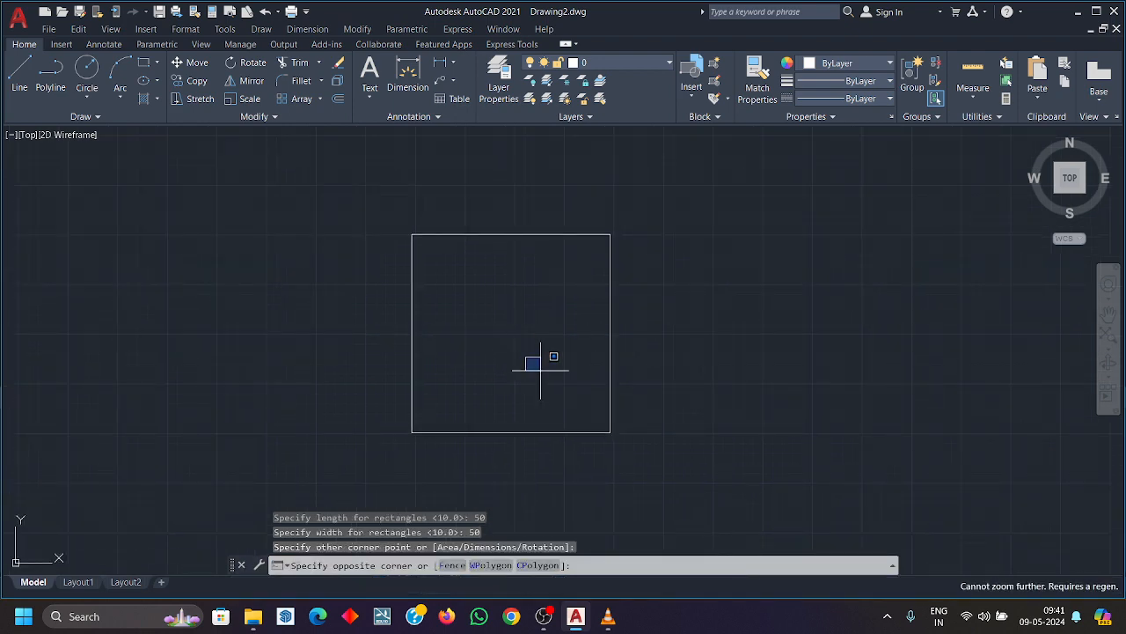
pyautogui.click(535, 360)
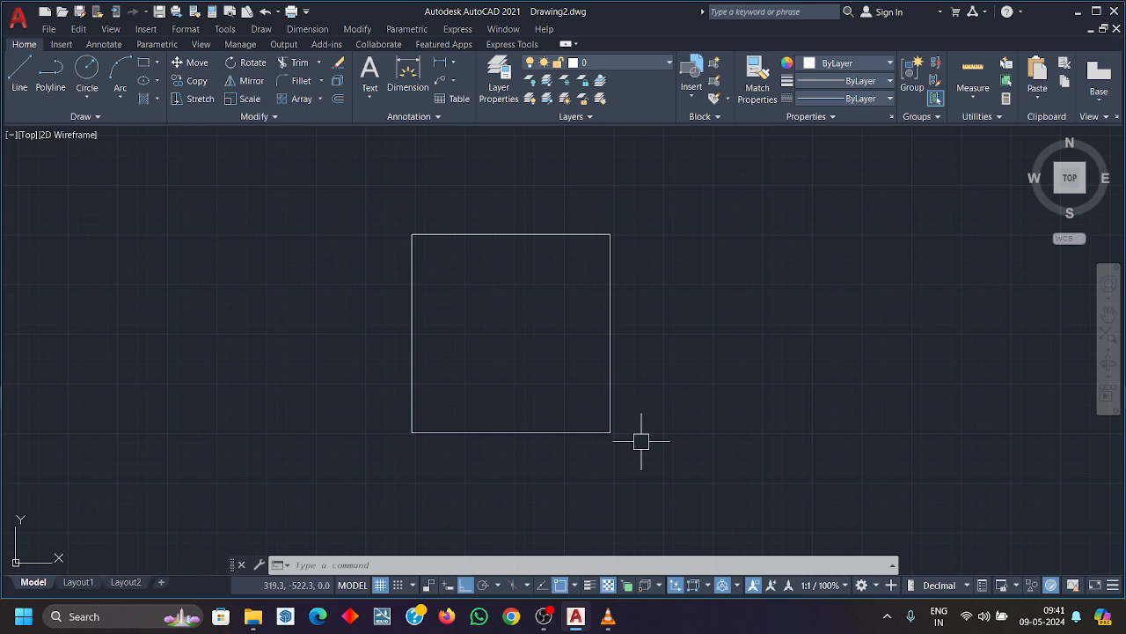
pyautogui.write('pl')
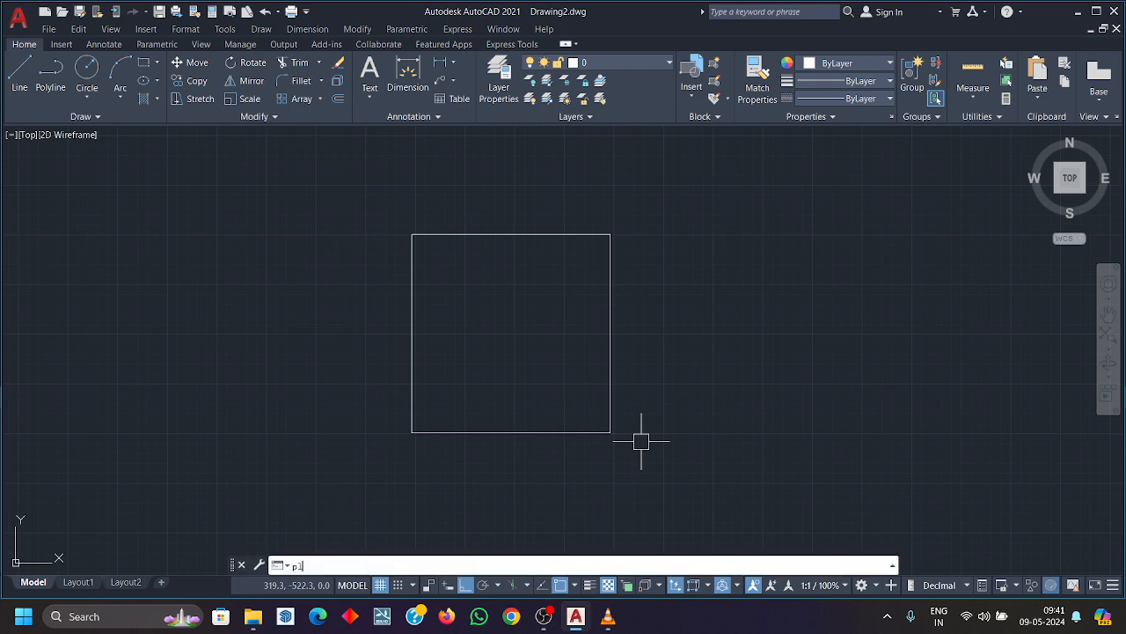
pyautogui.press('Return')
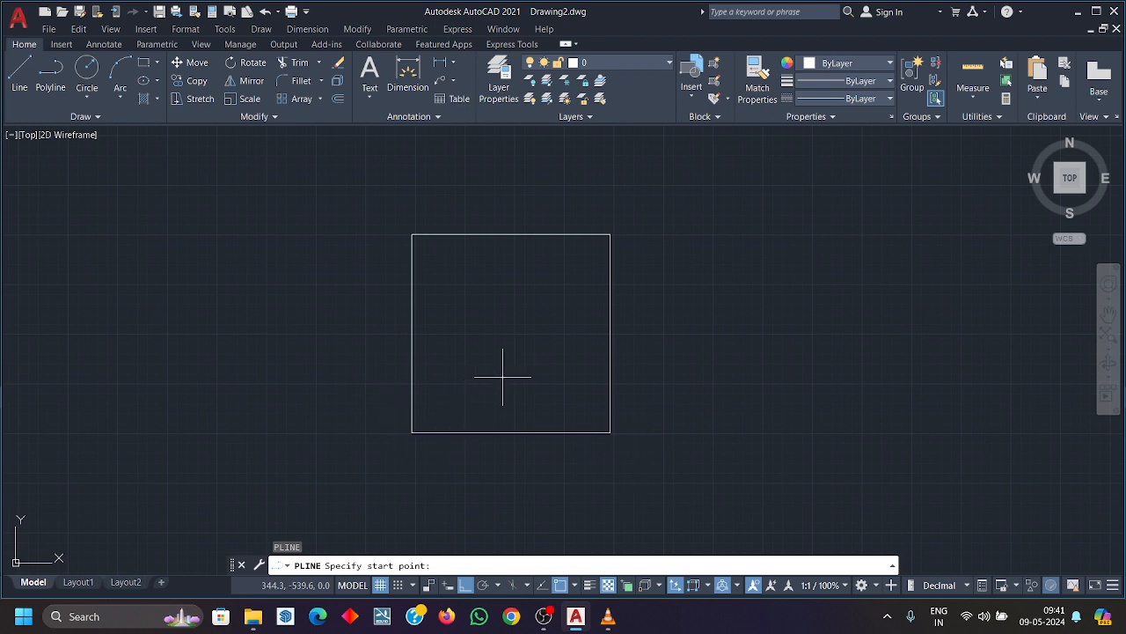
pyautogui.press('Escape')
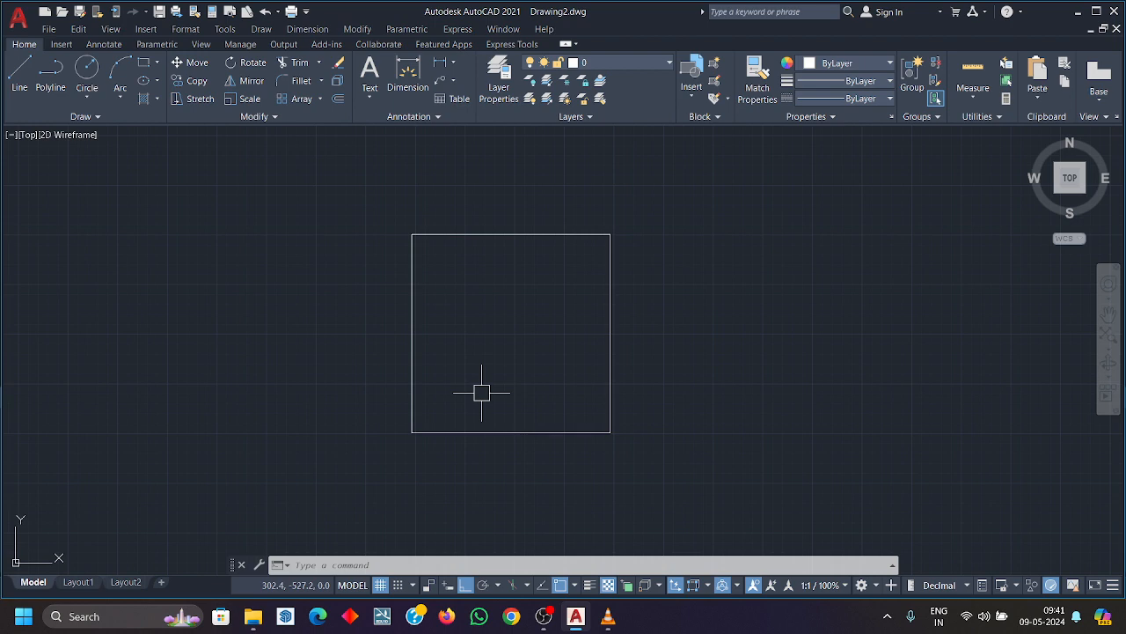
# Add a linear dimension to the square's left side, placed outside it, and check the dimension text and the square.
pyautogui.scroll(-5, 482, 393)
pyautogui.scroll(4, 483, 147)
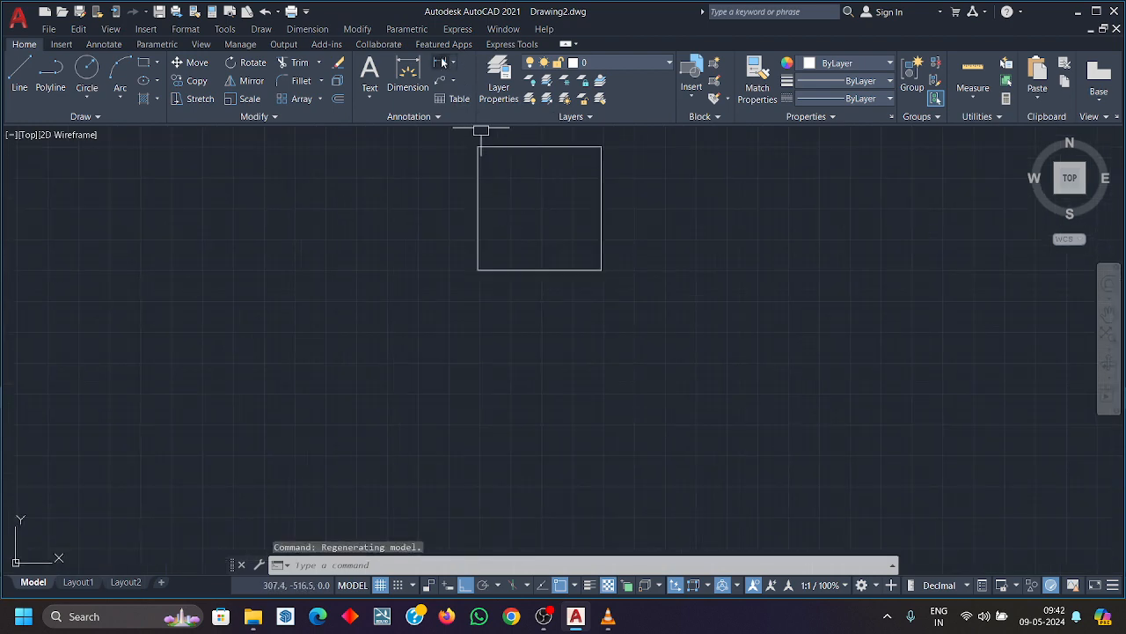
pyautogui.click(442, 62)
pyautogui.click(478, 147)
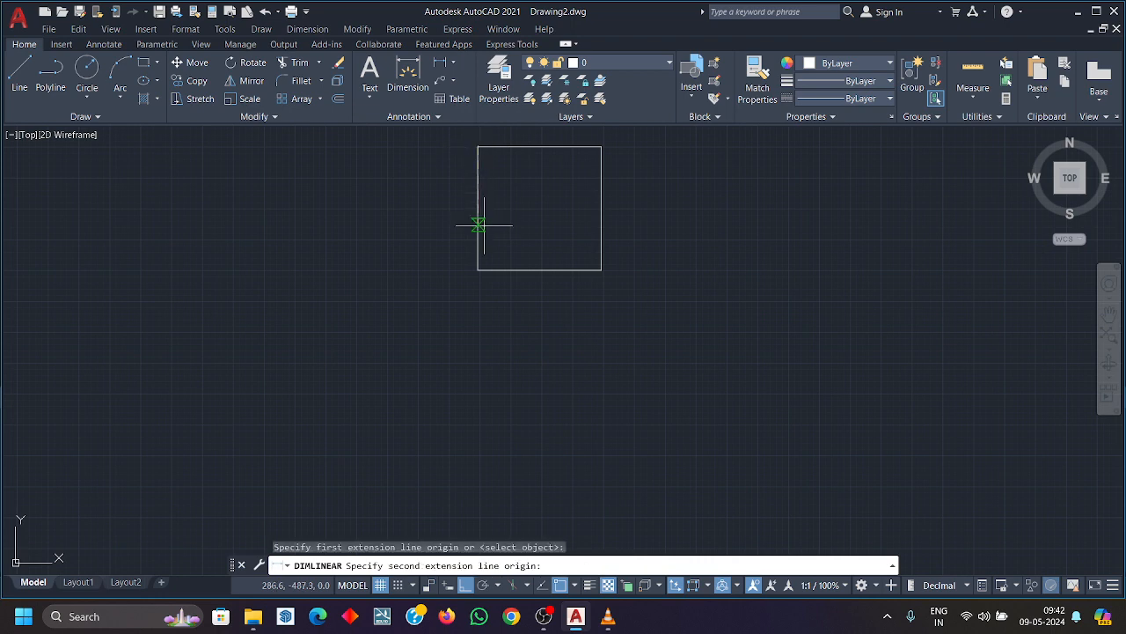
pyautogui.click(478, 270)
pyautogui.click(415, 208)
pyautogui.scroll(2, 418, 202)
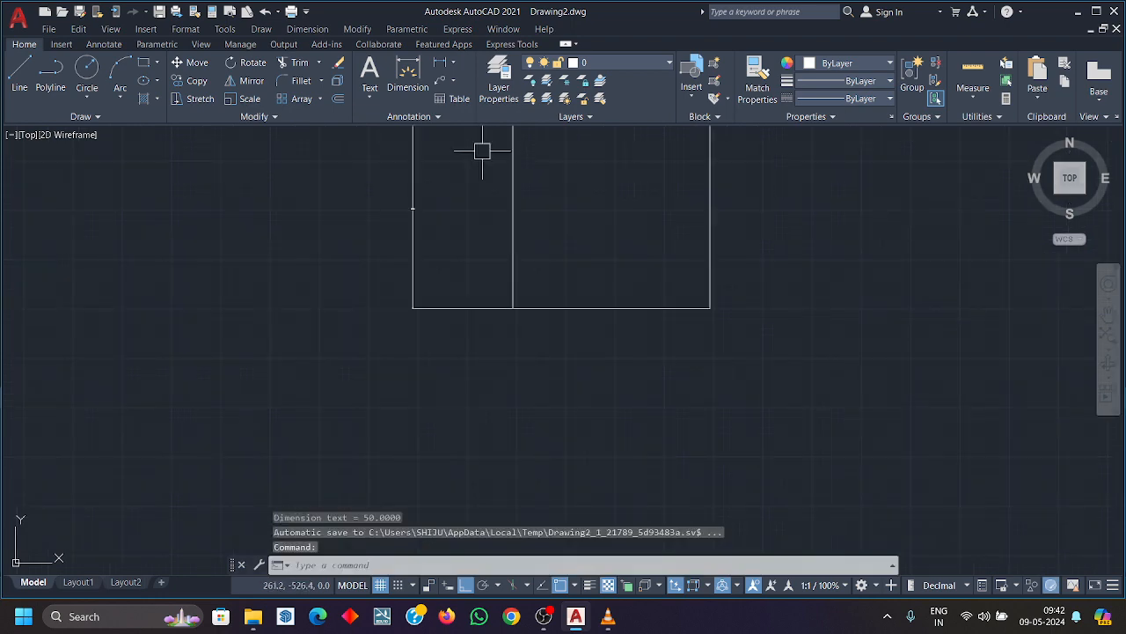
pyautogui.scroll(6, 413, 337)
pyautogui.scroll(-8, 365, 320)
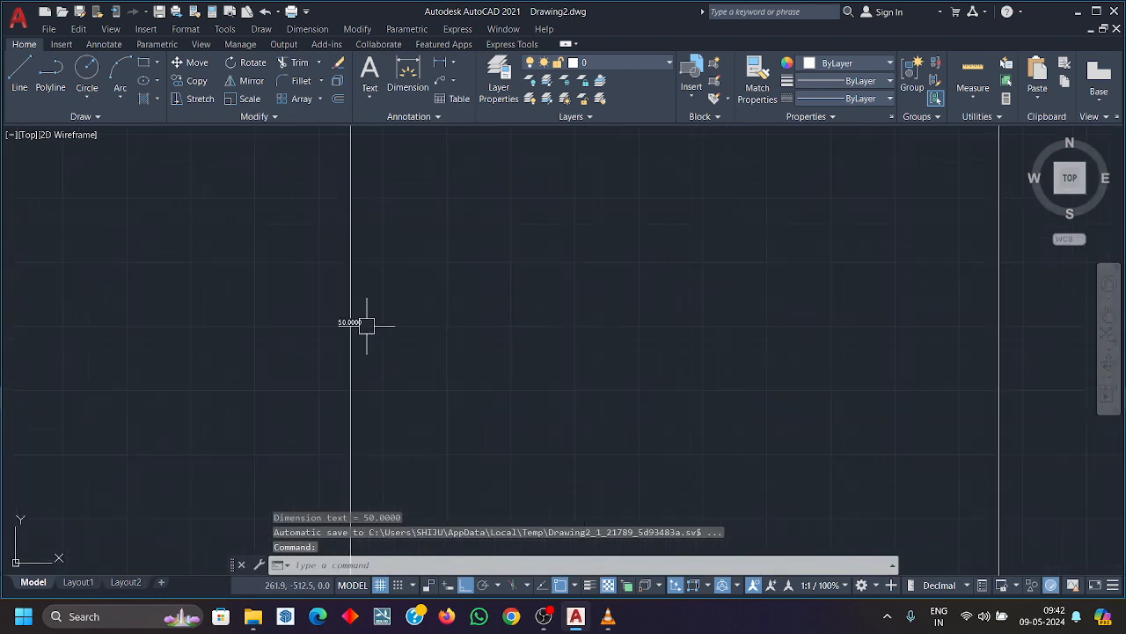
pyautogui.scroll(2, 449, 317)
pyautogui.scroll(-4, 467, 314)
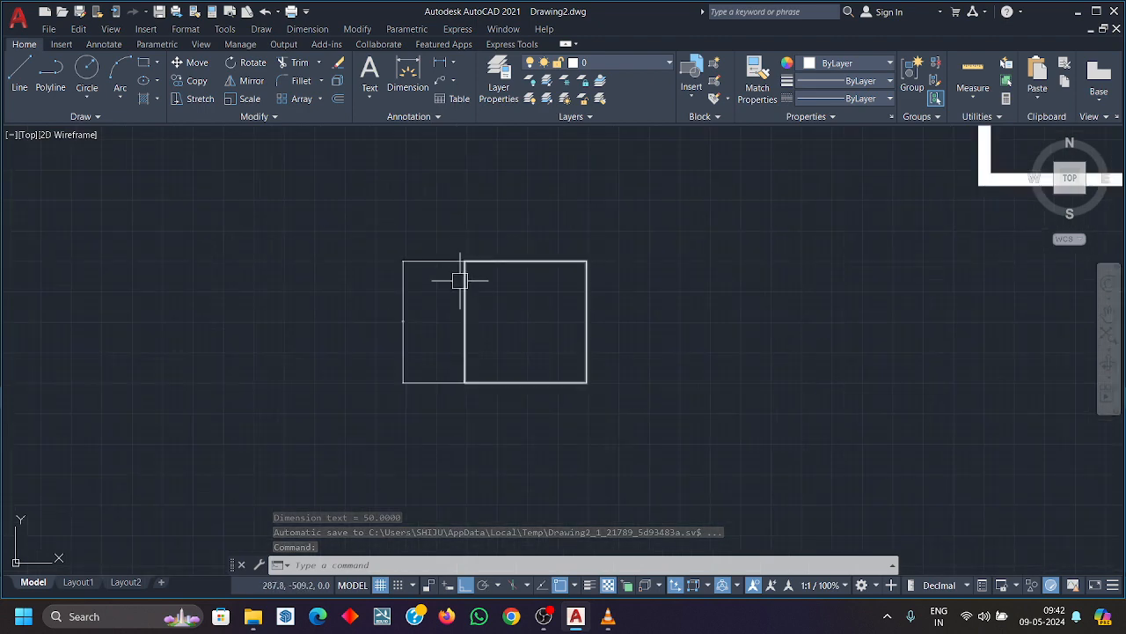
pyautogui.click(463, 282)
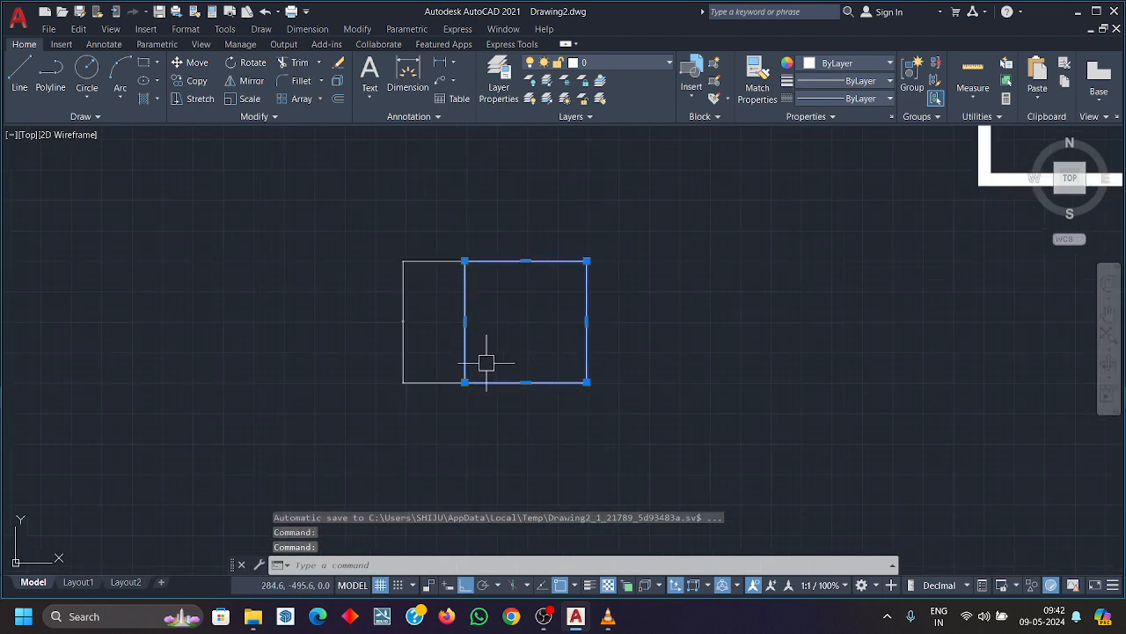
pyautogui.press('Escape')
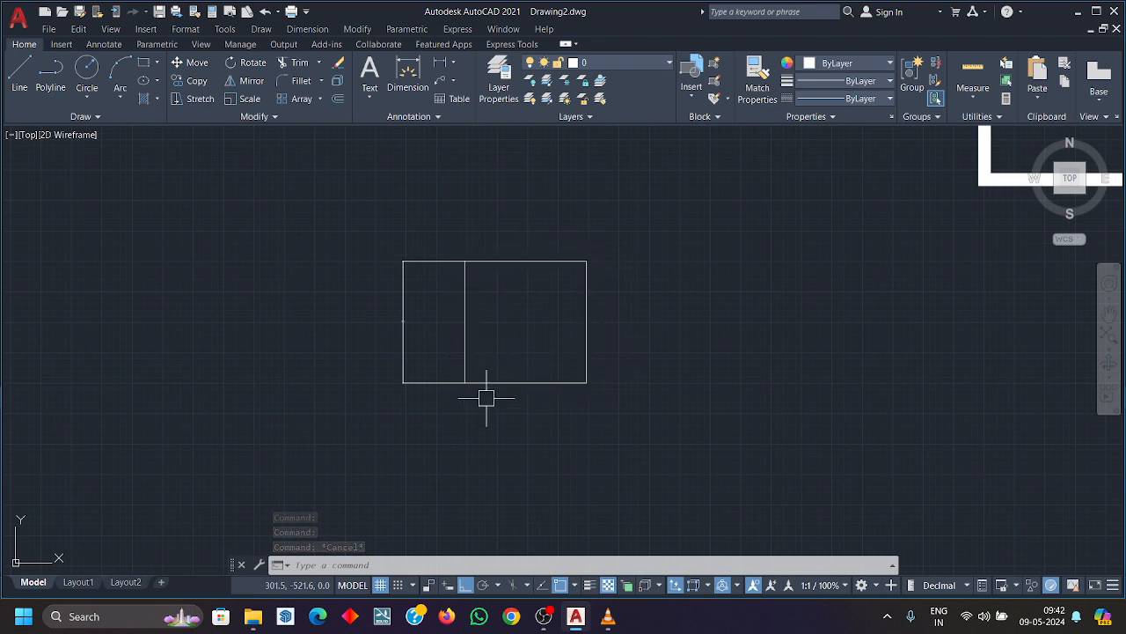
# Fill the square with a polyline of starting and ending half-width 25, from the midpoint of its left side to that of its right side.
pyautogui.write('pl')
pyautogui.press('Return')
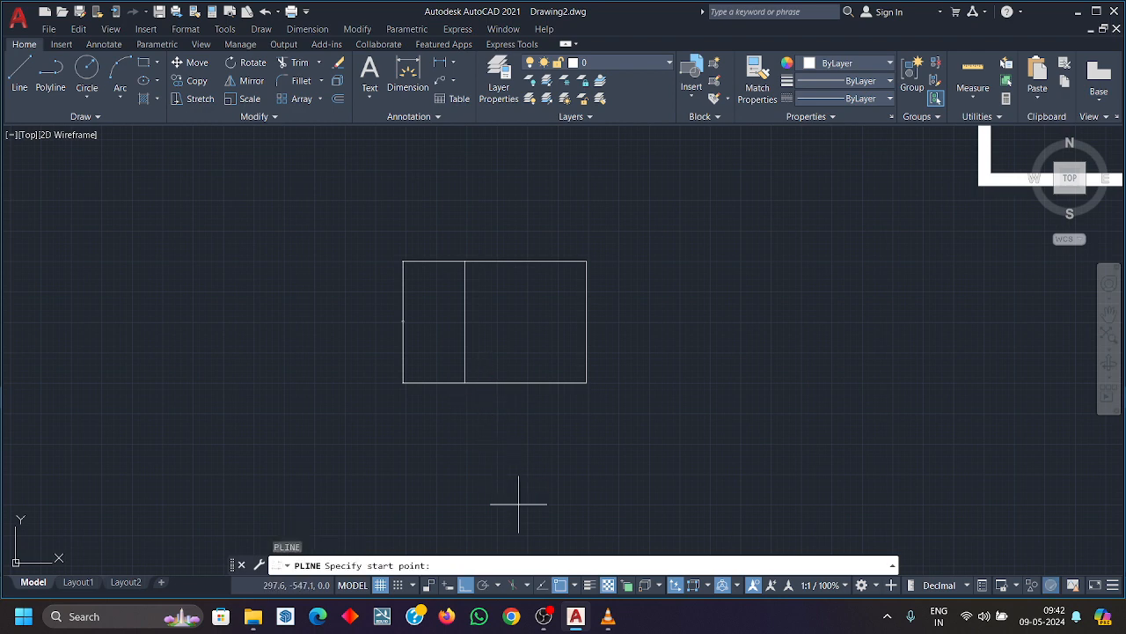
pyautogui.click(464, 320)
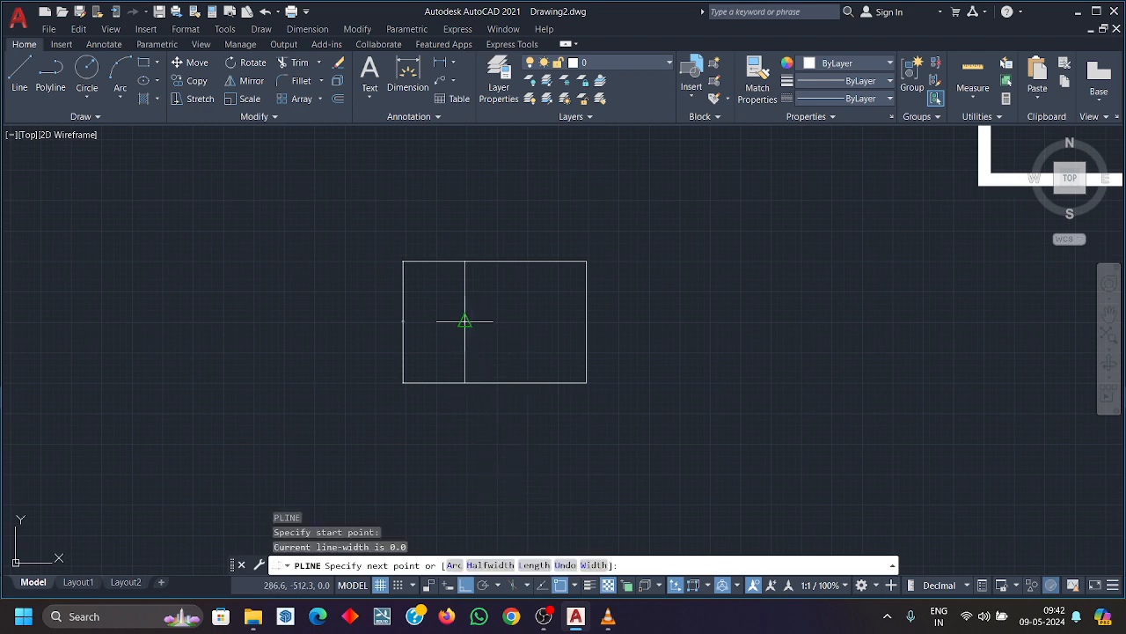
pyautogui.click(488, 565)
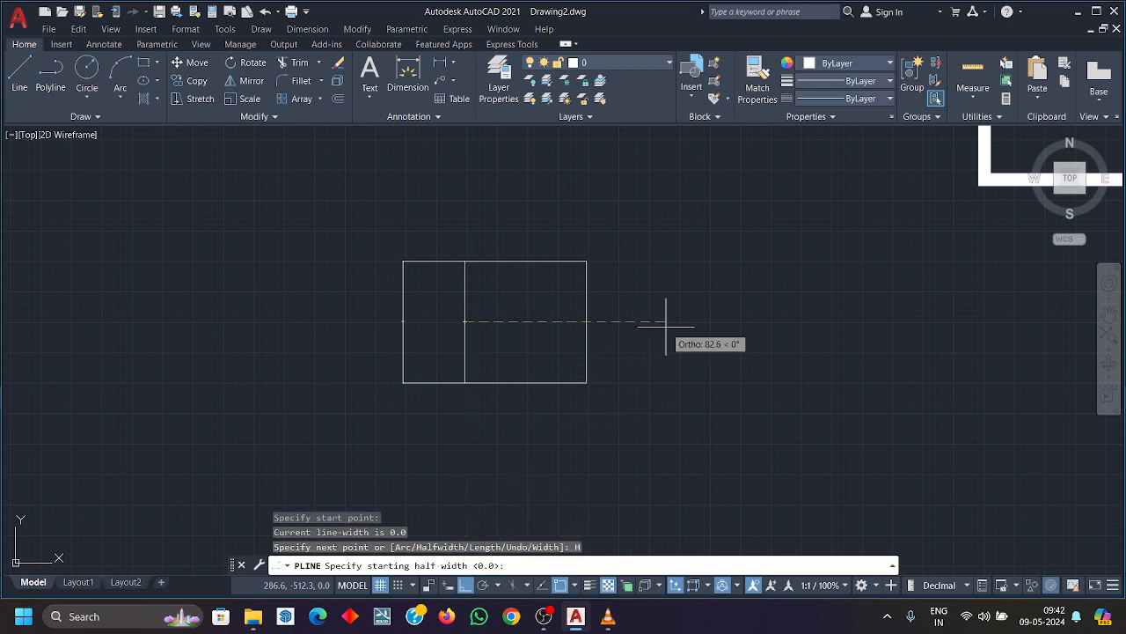
pyautogui.press('Return')
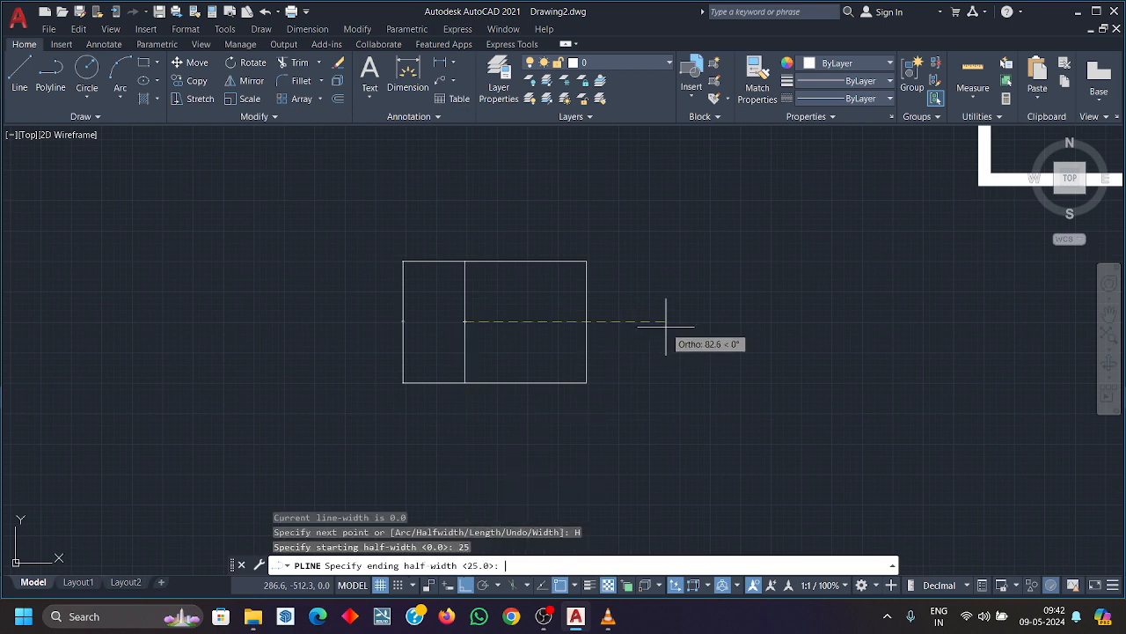
pyautogui.write('25')
pyautogui.press('Return')
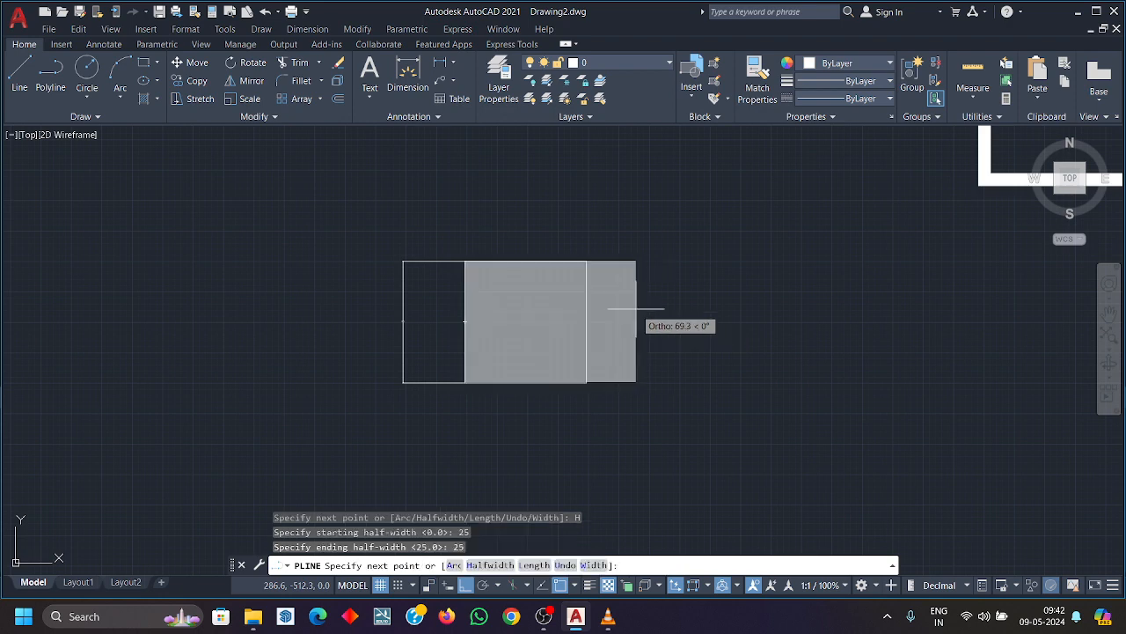
pyautogui.scroll(4, 493, 321)
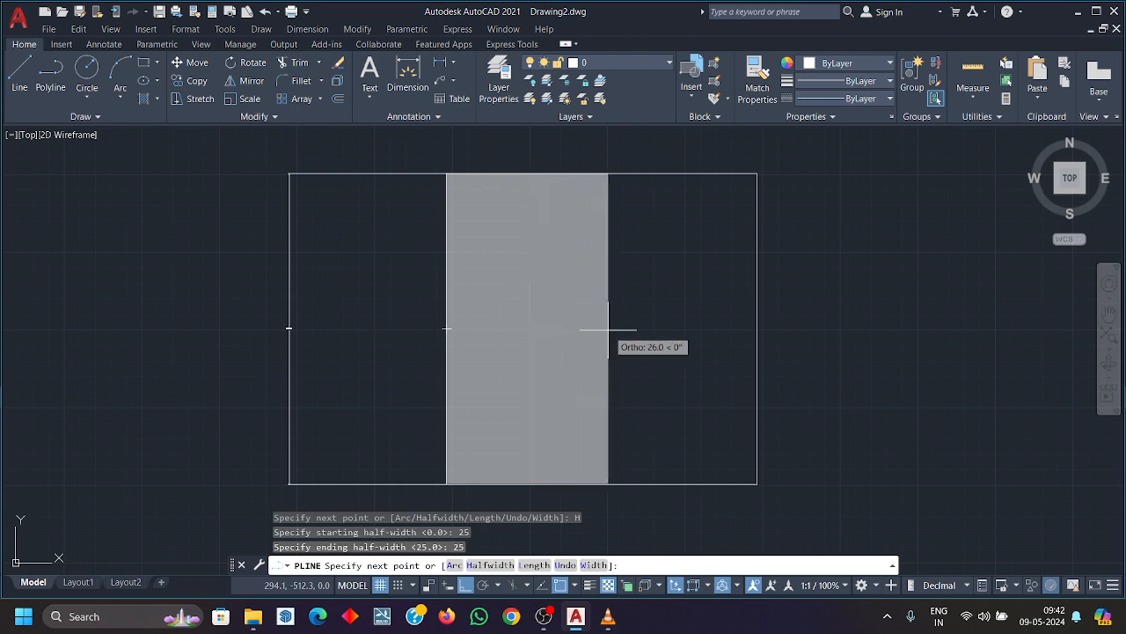
pyautogui.click(756, 319)
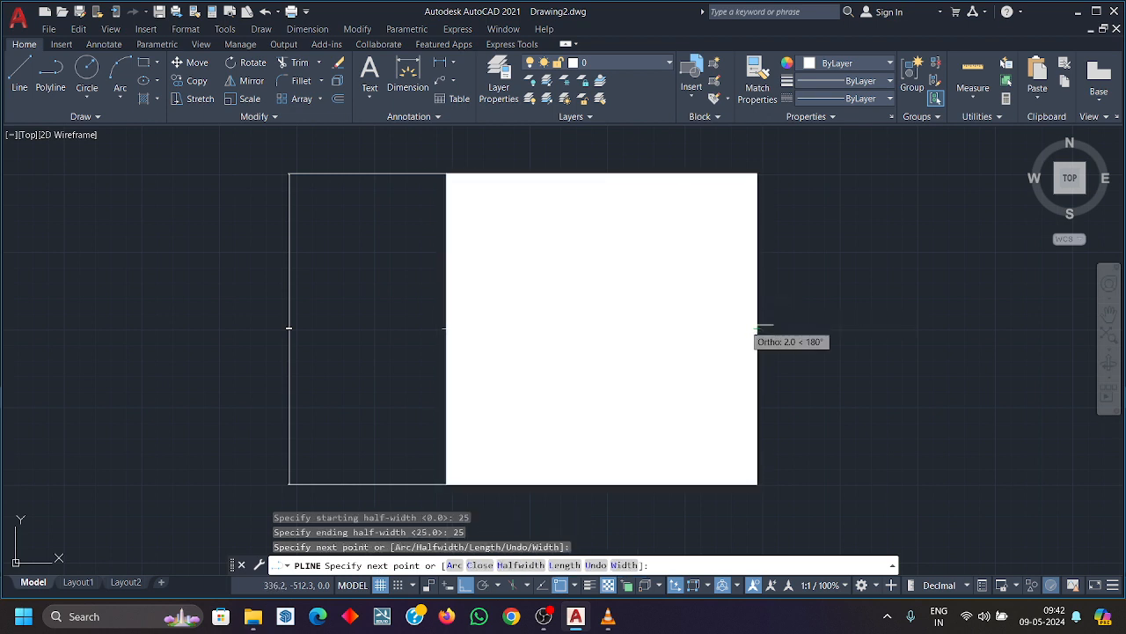
pyautogui.press('Escape')
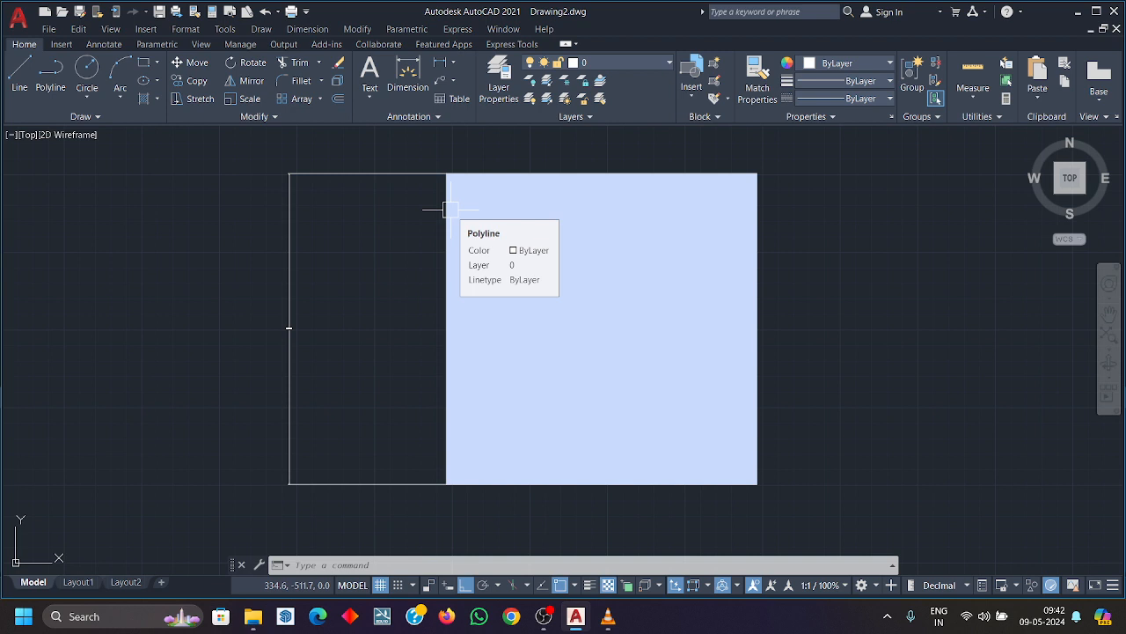
# Delete the square together with its dimension and the wide polyline filling it.
pyautogui.scroll(-4, 447, 211)
pyautogui.click(629, 337)
pyautogui.click(318, 159)
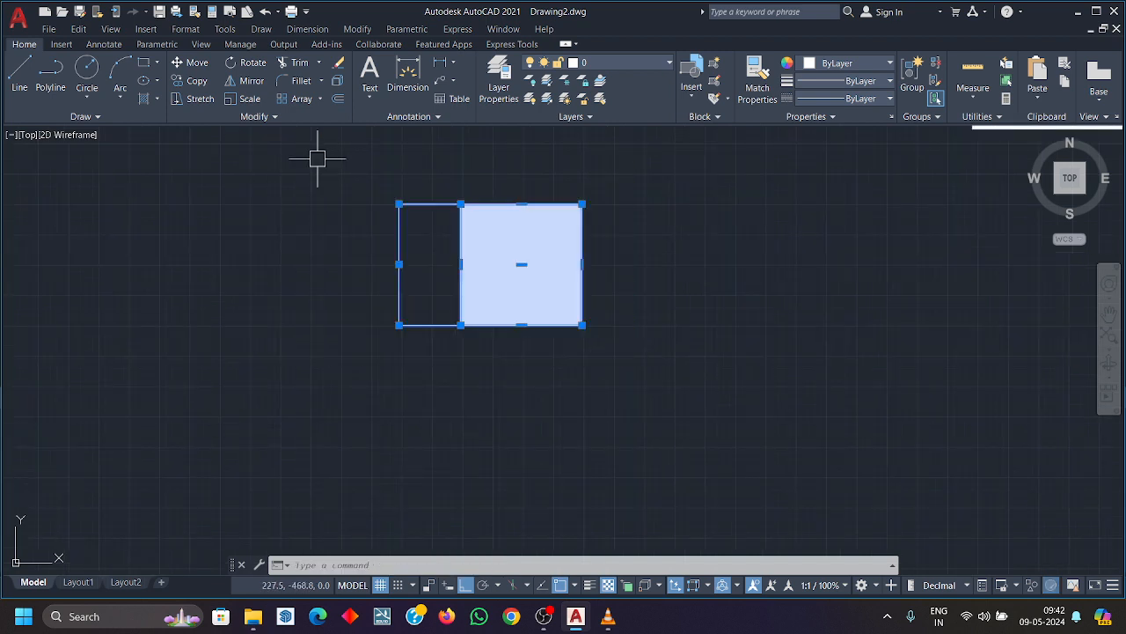
pyautogui.press('Delete')
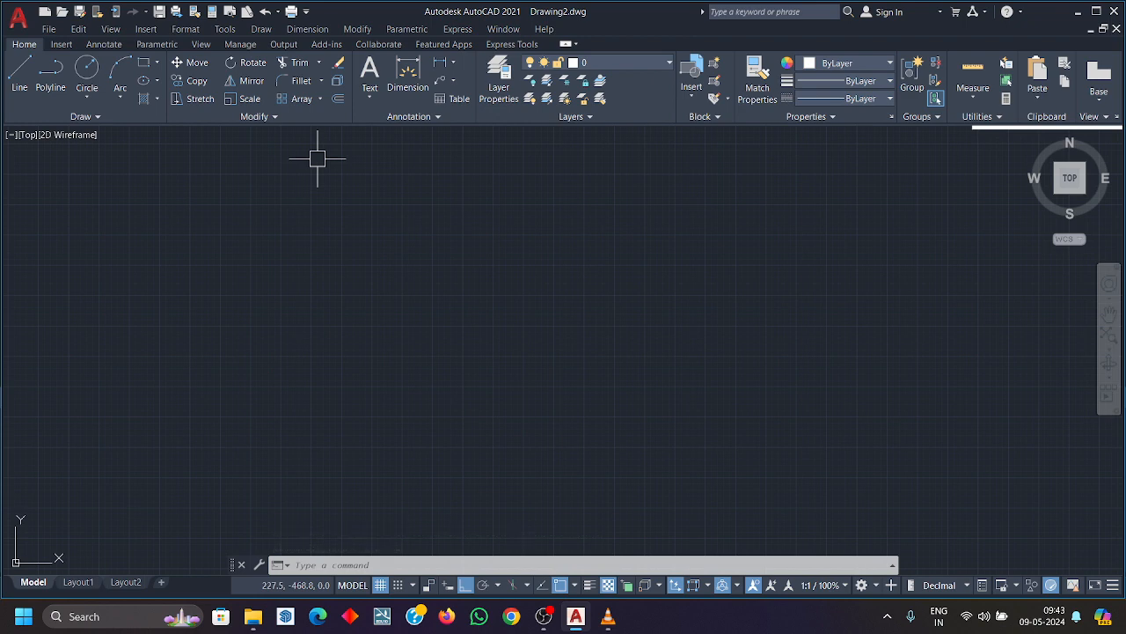
# Draw a semicircular polyline arc with the current width of 50, ending about 321 units straight below its start point.
pyautogui.write('pl')
pyautogui.press('Return')
pyautogui.click(318, 264)
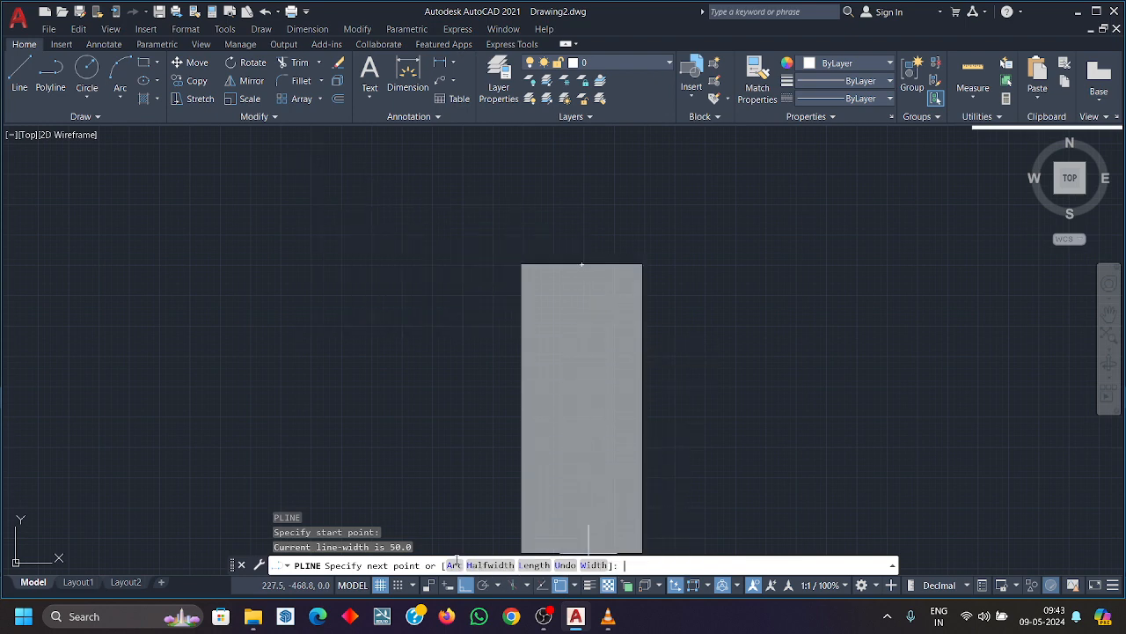
pyautogui.click(454, 564)
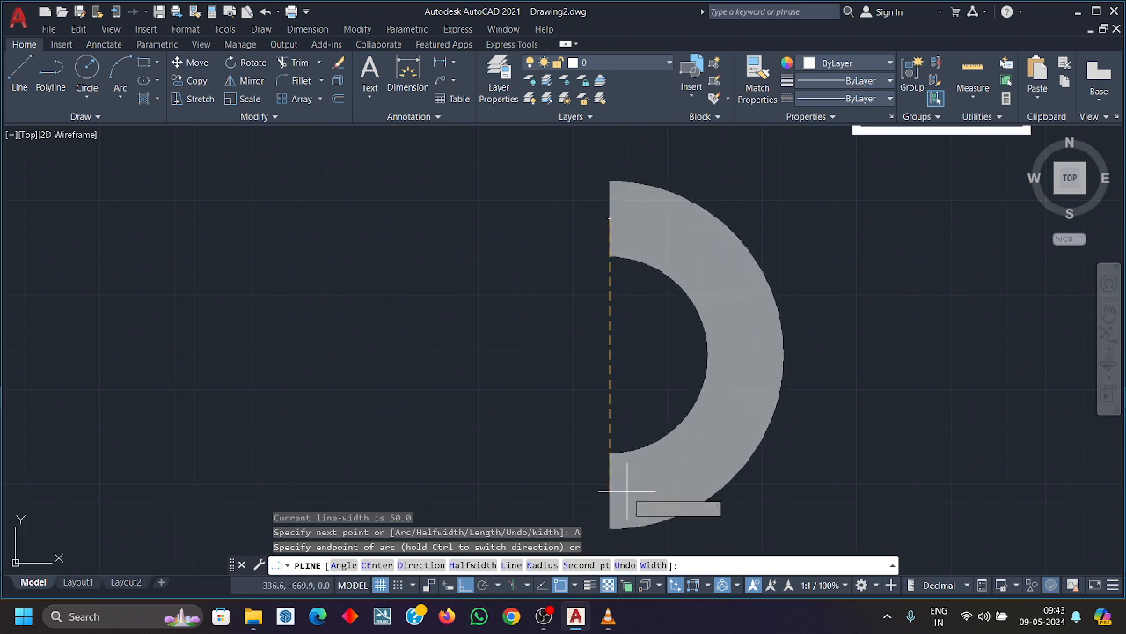
pyautogui.moveTo(654, 473); pyautogui.dragTo(616, 378, button='middle')
pyautogui.scroll(-3, 616, 383)
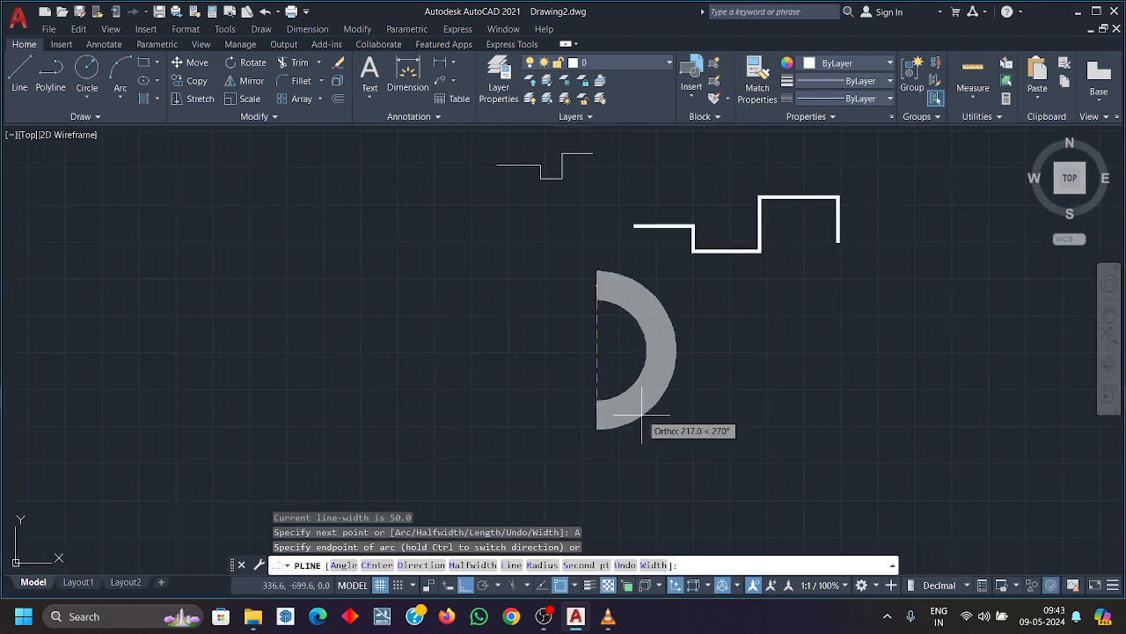
pyautogui.click(671, 476)
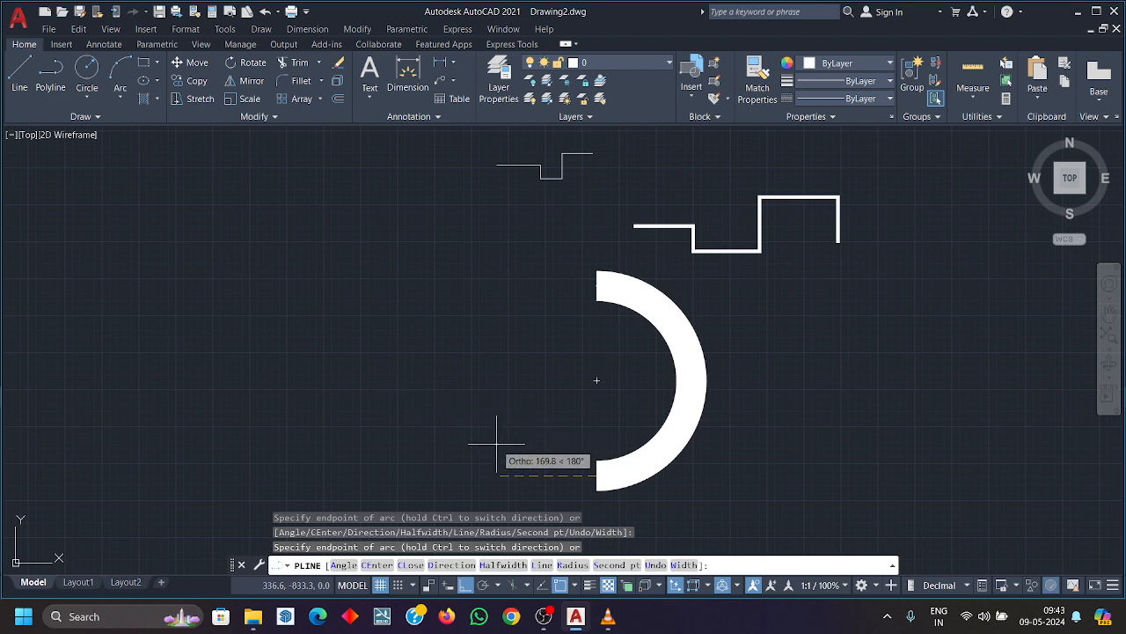
pyautogui.press('Escape')
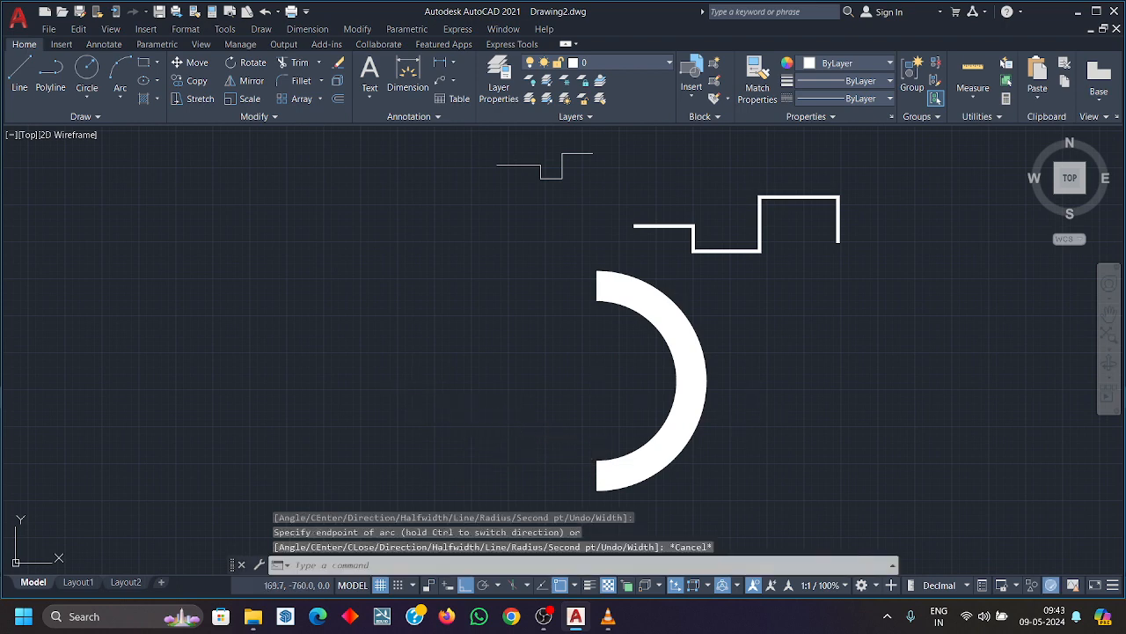
# Delete the wide polyline arc and switch to OBS.
pyautogui.click(749, 422)
pyautogui.click(523, 368)
pyautogui.press('Delete')
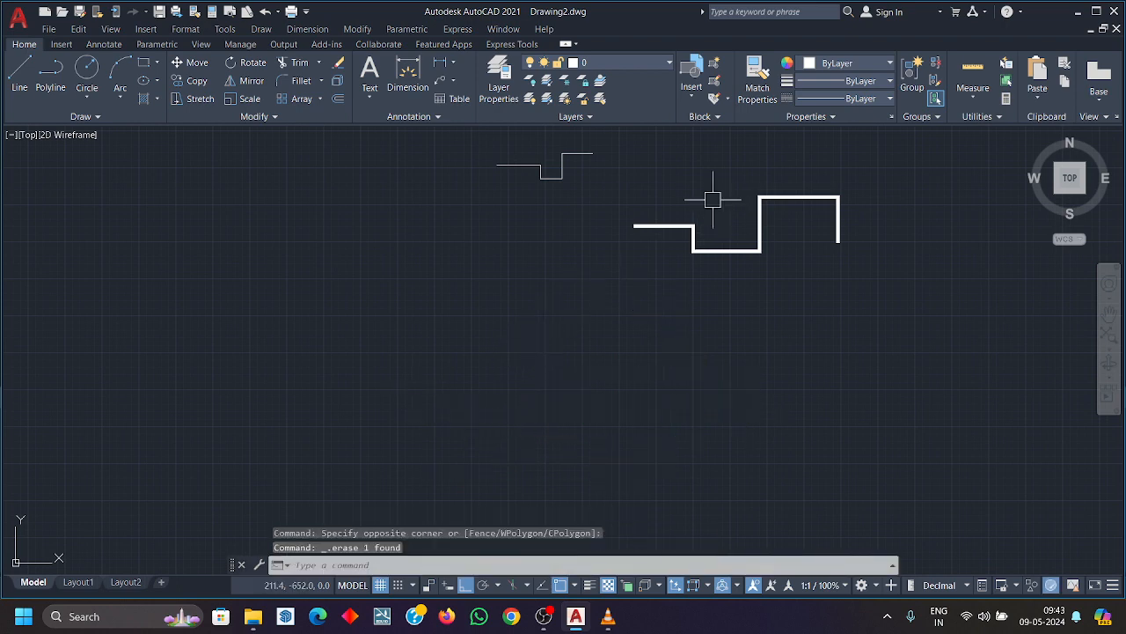
pyautogui.hotkey('alt', 'Tab')
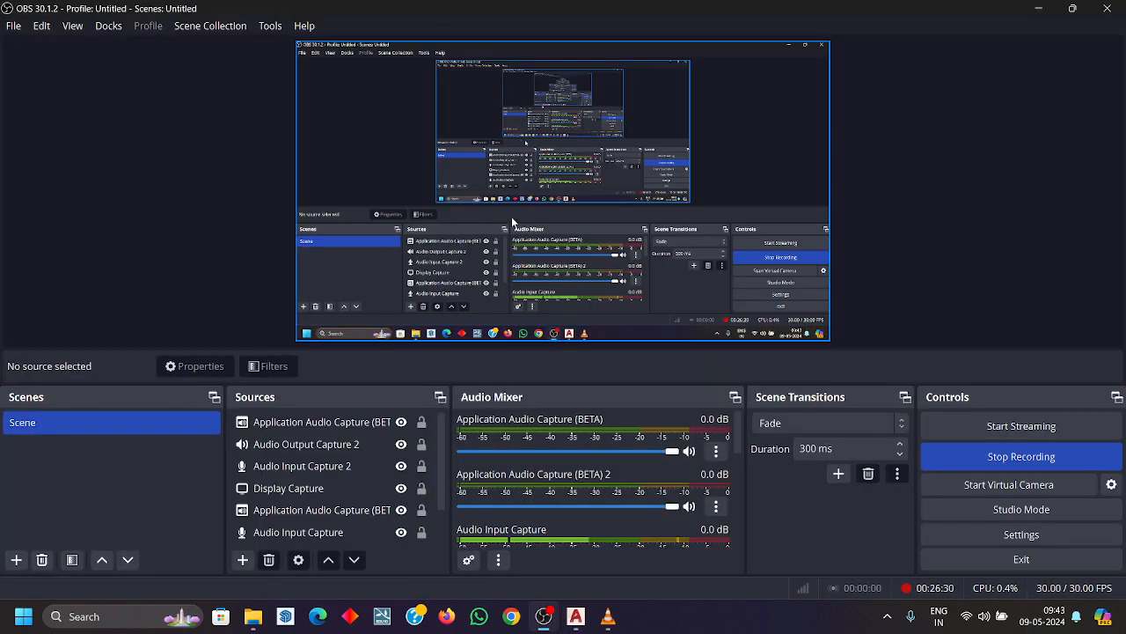
# Switch back to AutoCAD and delete the thin line chain and the thick polyline to empty the drawing.
pyautogui.click(576, 617)
pyautogui.moveTo(704, 331); pyautogui.dragTo(671, 398, button='middle')
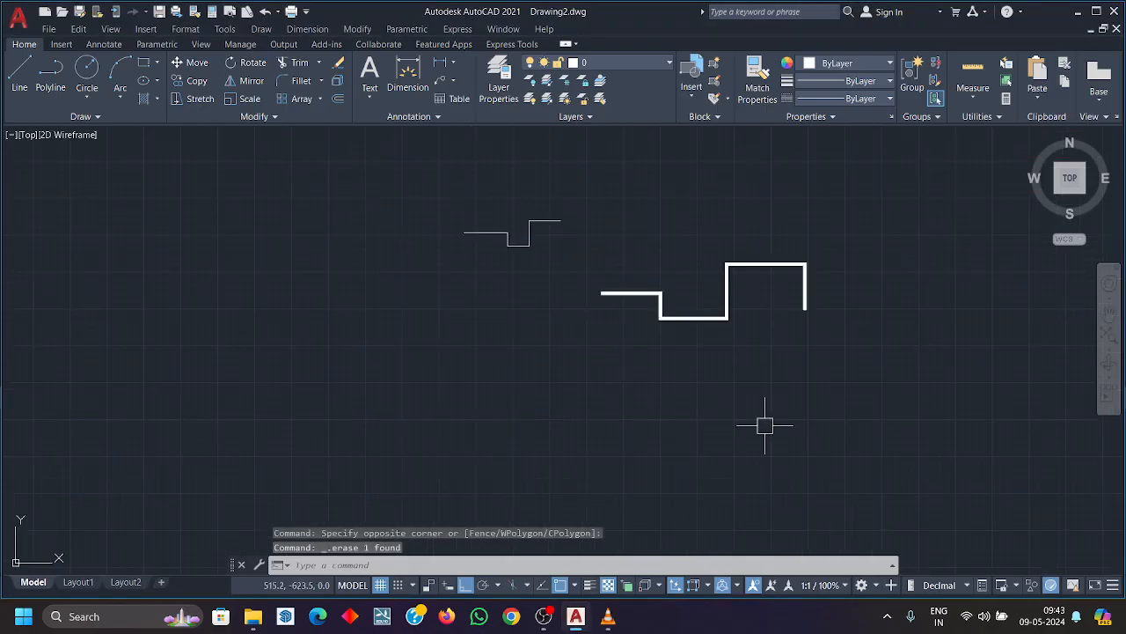
pyautogui.click(768, 426)
pyautogui.click(449, 232)
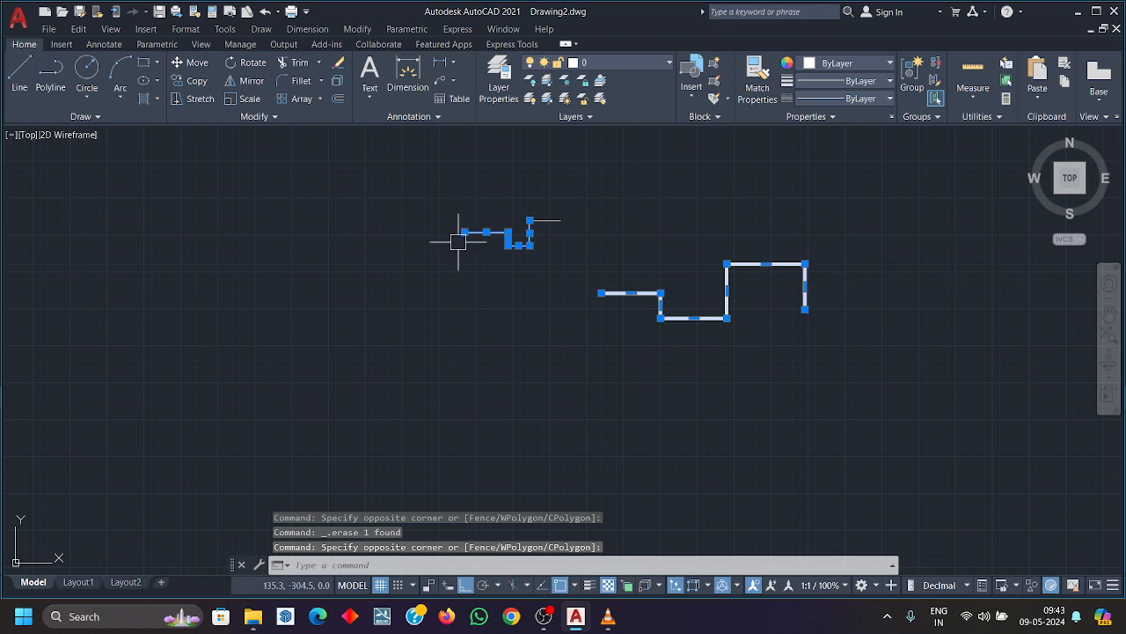
pyautogui.press('Delete')
pyautogui.click(684, 279)
pyautogui.click(387, 186)
pyautogui.press('Delete')
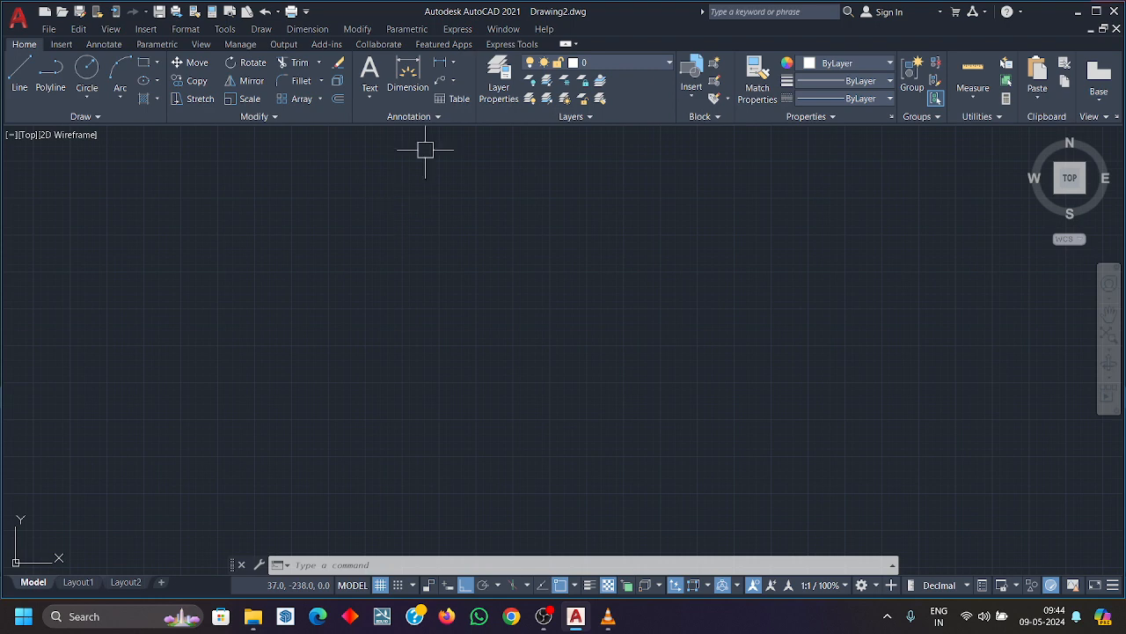
# Draw one horizontal and one vertical construction line crossing at about (-180, -687).
pyautogui.click(98, 119)
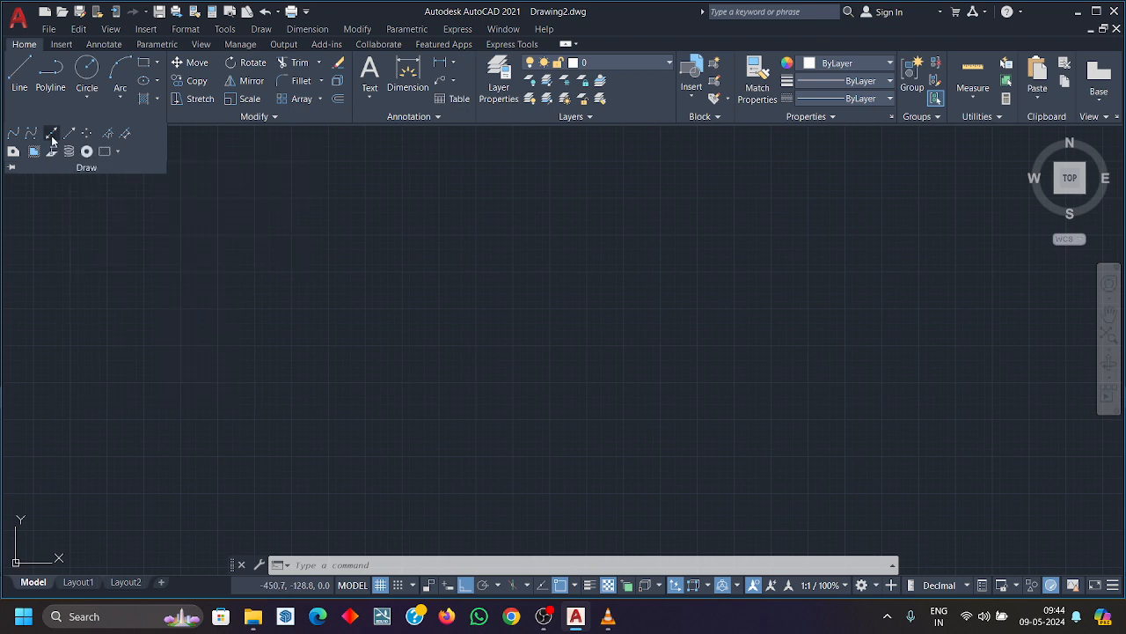
pyautogui.click(53, 138)
pyautogui.click(197, 457)
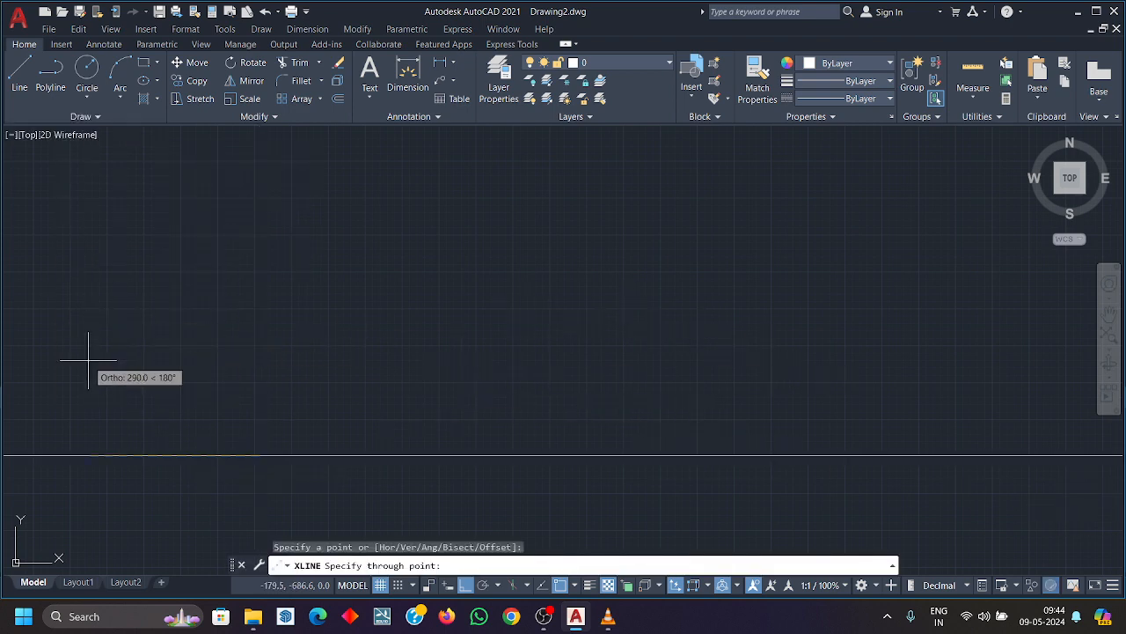
pyautogui.click(247, 365)
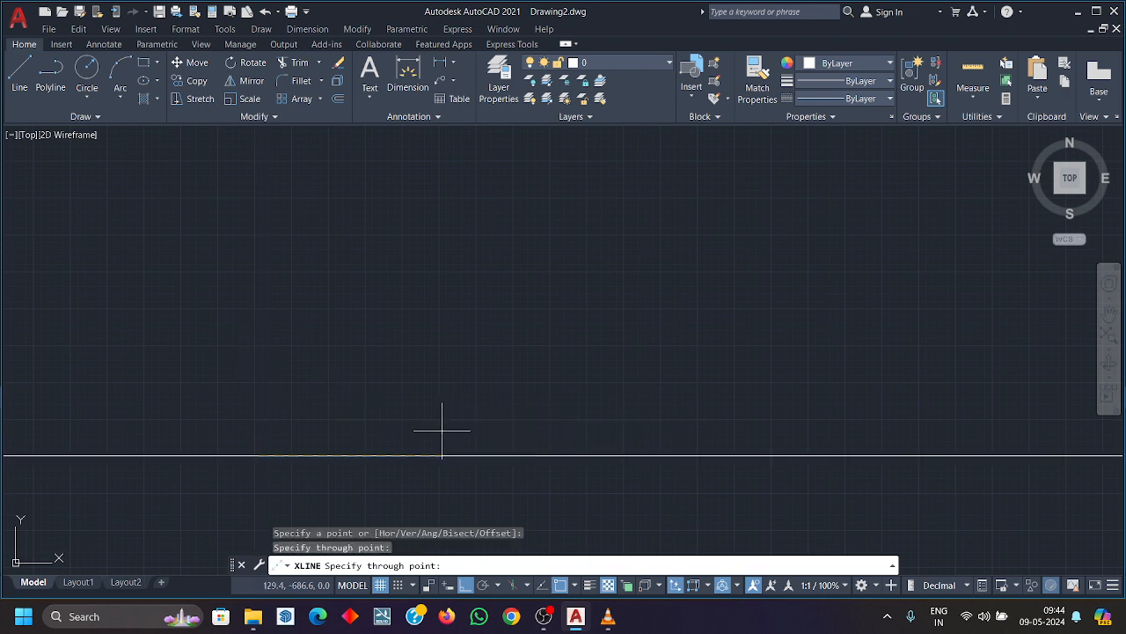
pyautogui.click(441, 430)
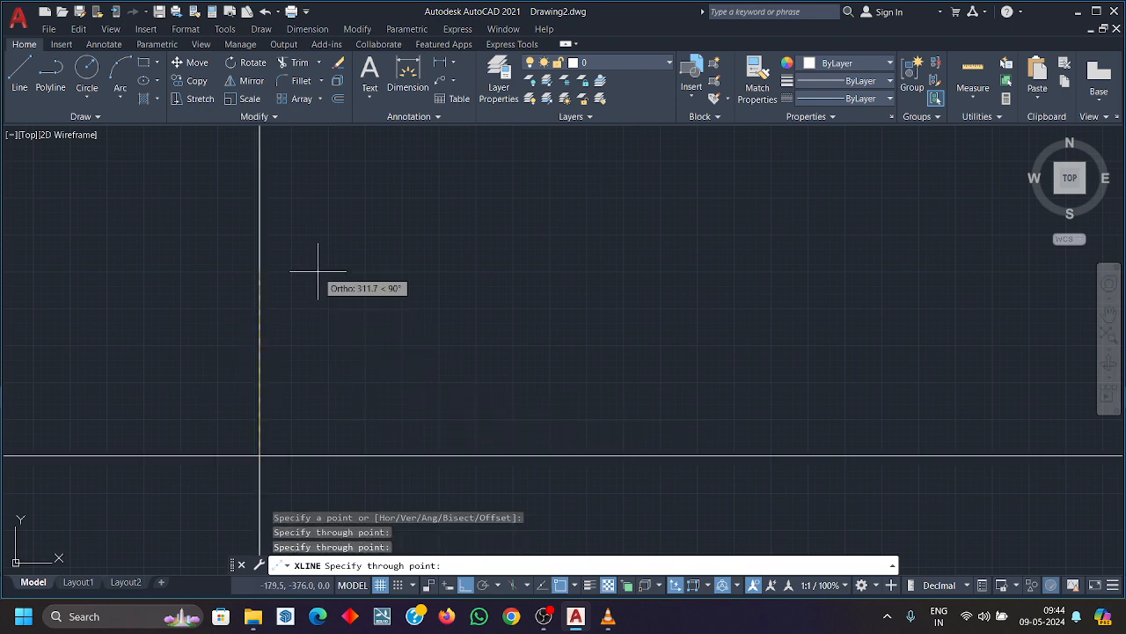
pyautogui.press('Escape')
# Delete the two crossing construction lines.
pyautogui.scroll(-3, 314, 326)
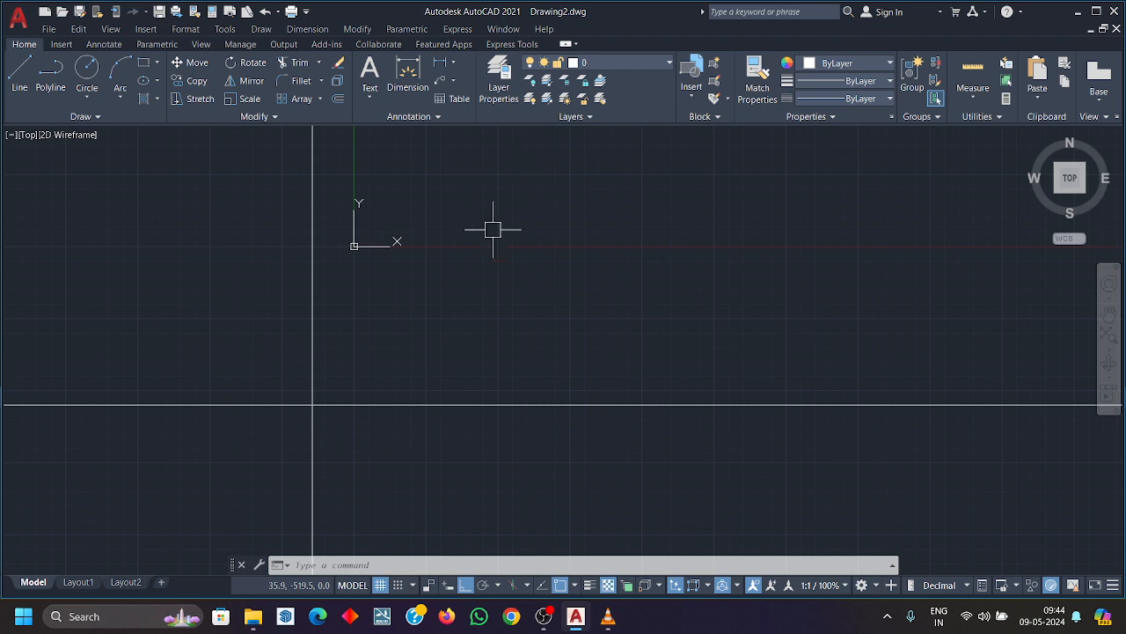
pyautogui.moveTo(400, 432); pyautogui.dragTo(400, 369, button='middle')
pyautogui.click(373, 373)
pyautogui.click(219, 284)
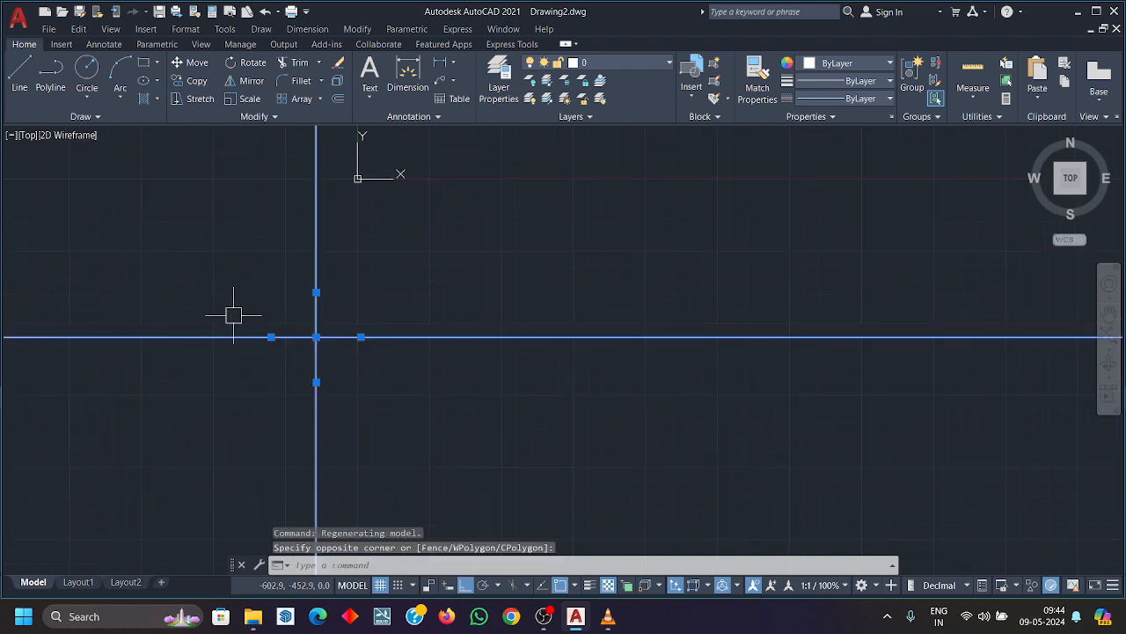
pyautogui.press('Delete')
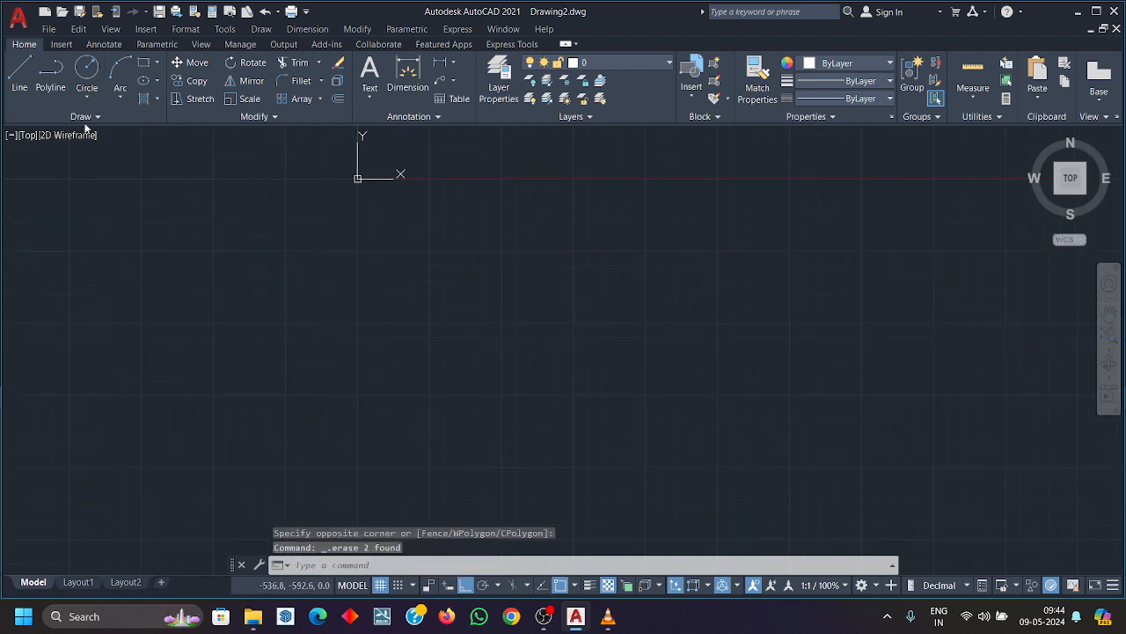
# Draw four horizontal construction lines at different heights below the X axis using the Hor option.
pyautogui.click(86, 119)
pyautogui.click(59, 144)
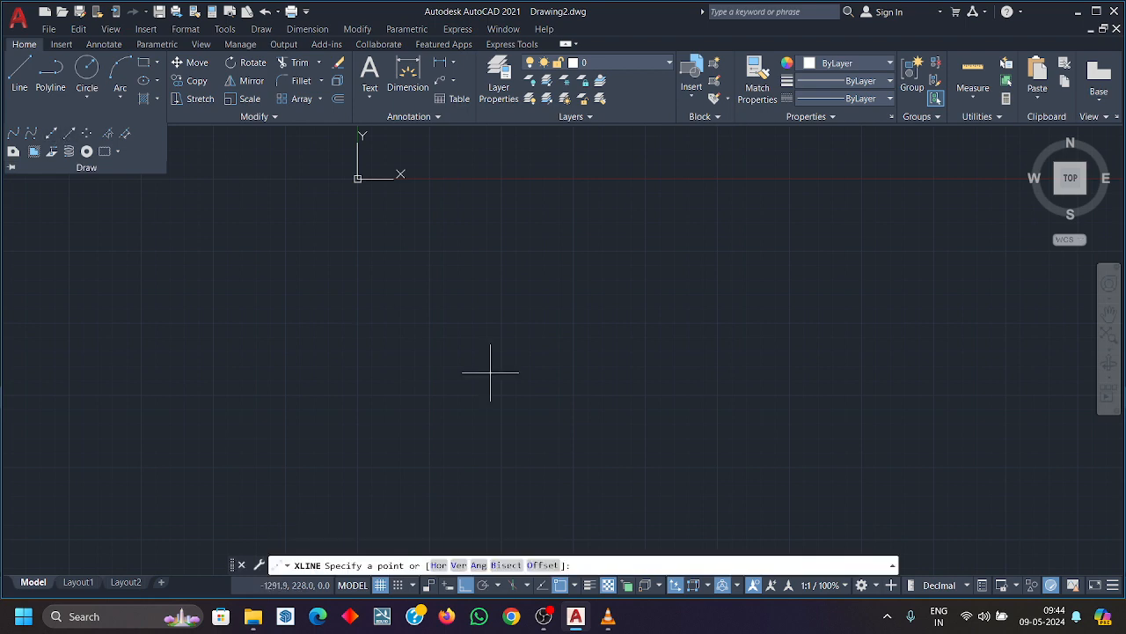
pyautogui.click(438, 565)
pyautogui.click(430, 330)
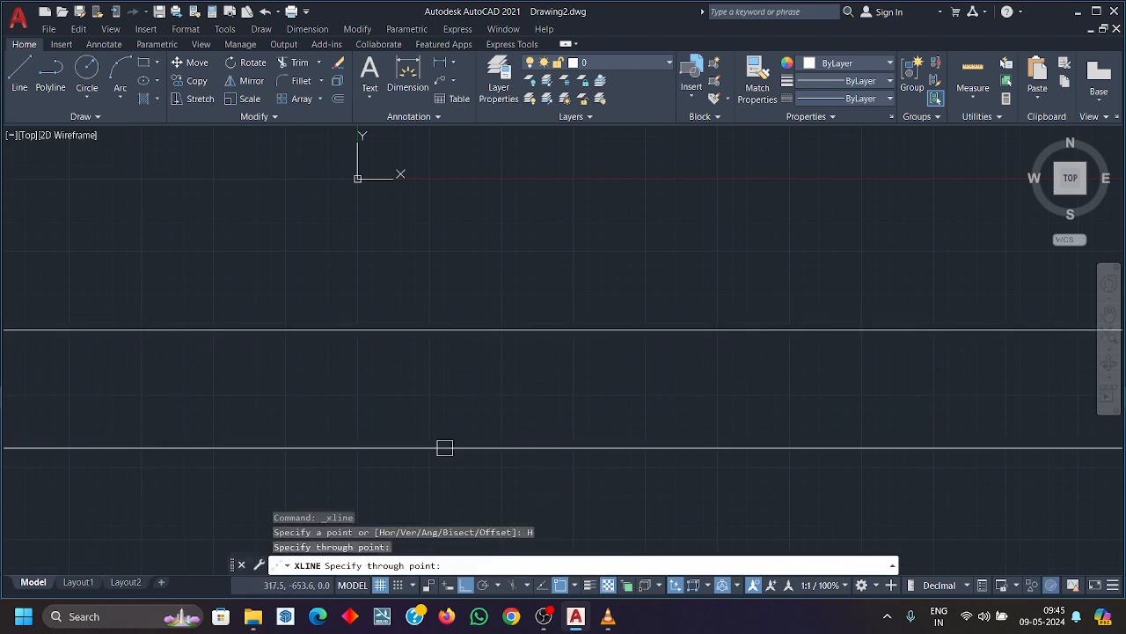
pyautogui.click(443, 449)
pyautogui.click(414, 229)
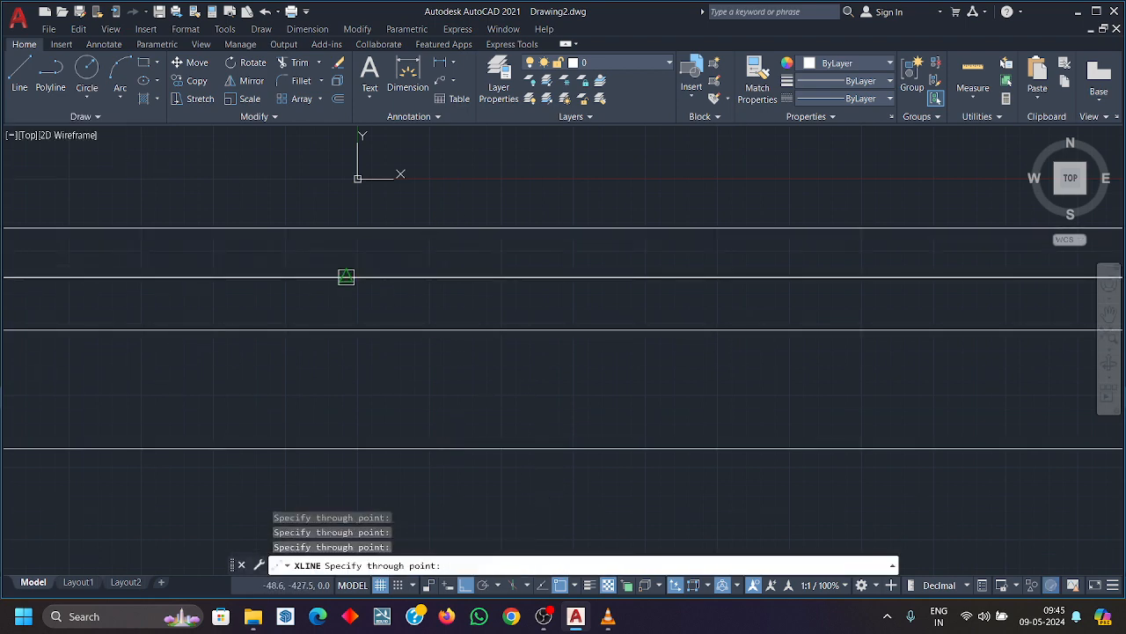
pyautogui.click(346, 277)
pyautogui.press('Escape')
# Draw four vertical construction lines across the horizontal ones, to the right of the origin, using the Ver option.
pyautogui.press('Return')
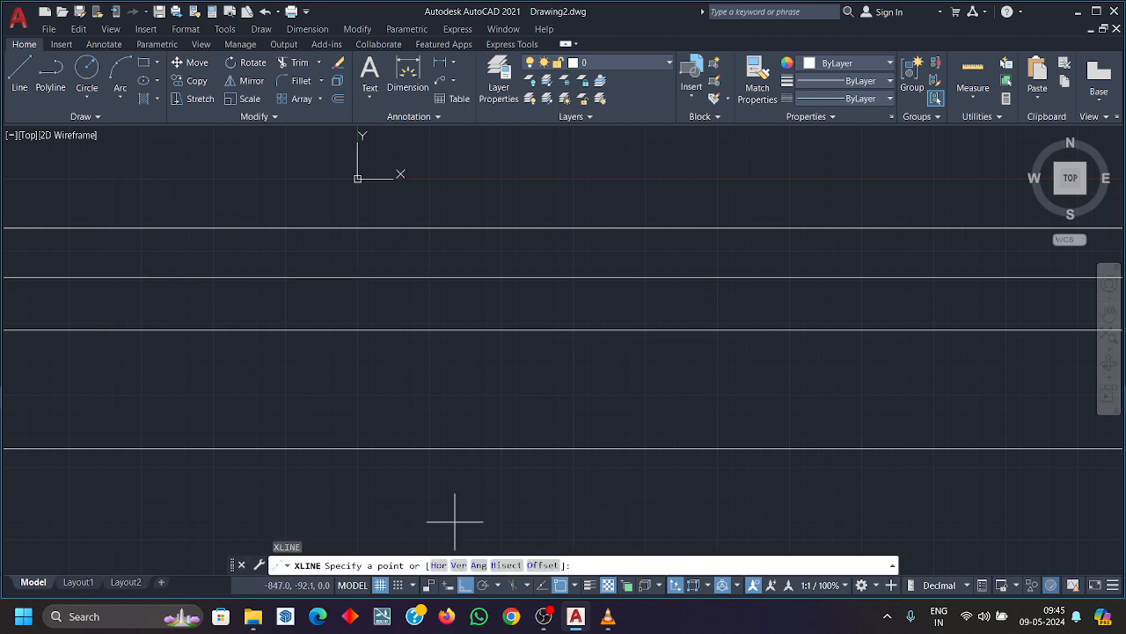
pyautogui.click(458, 565)
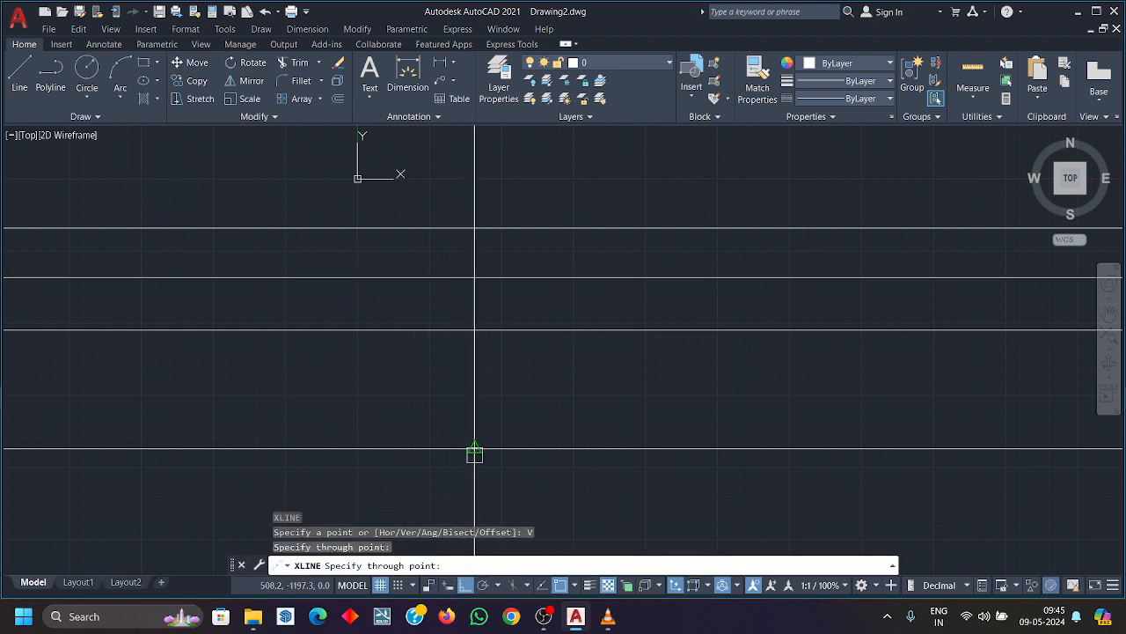
pyautogui.click(475, 453)
pyautogui.click(647, 451)
pyautogui.click(761, 450)
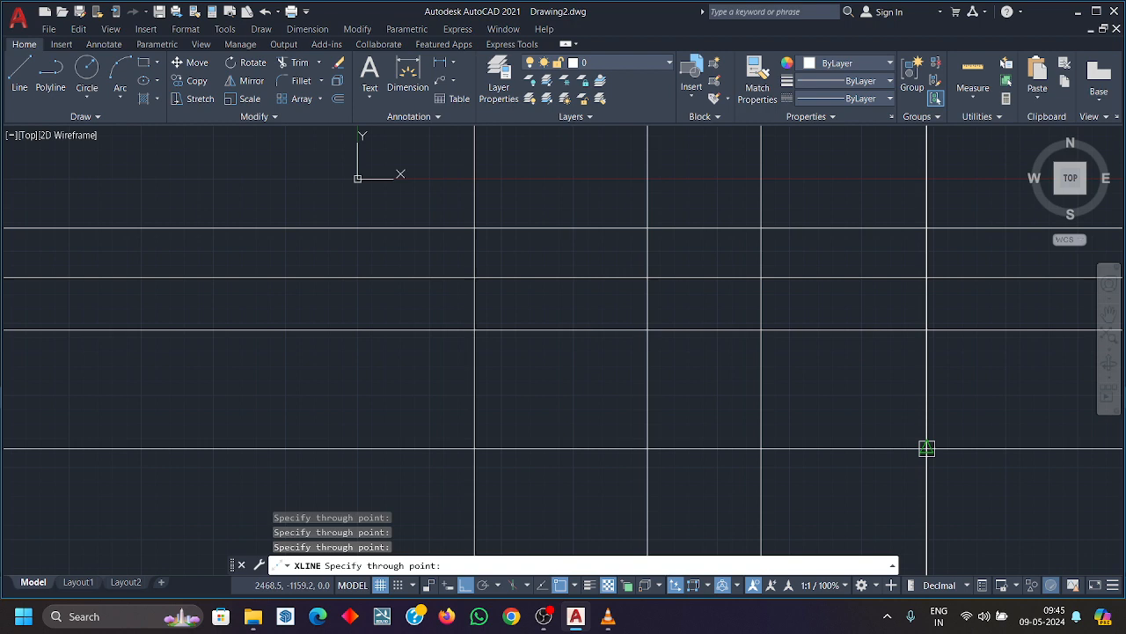
pyautogui.click(927, 448)
pyautogui.press('Escape')
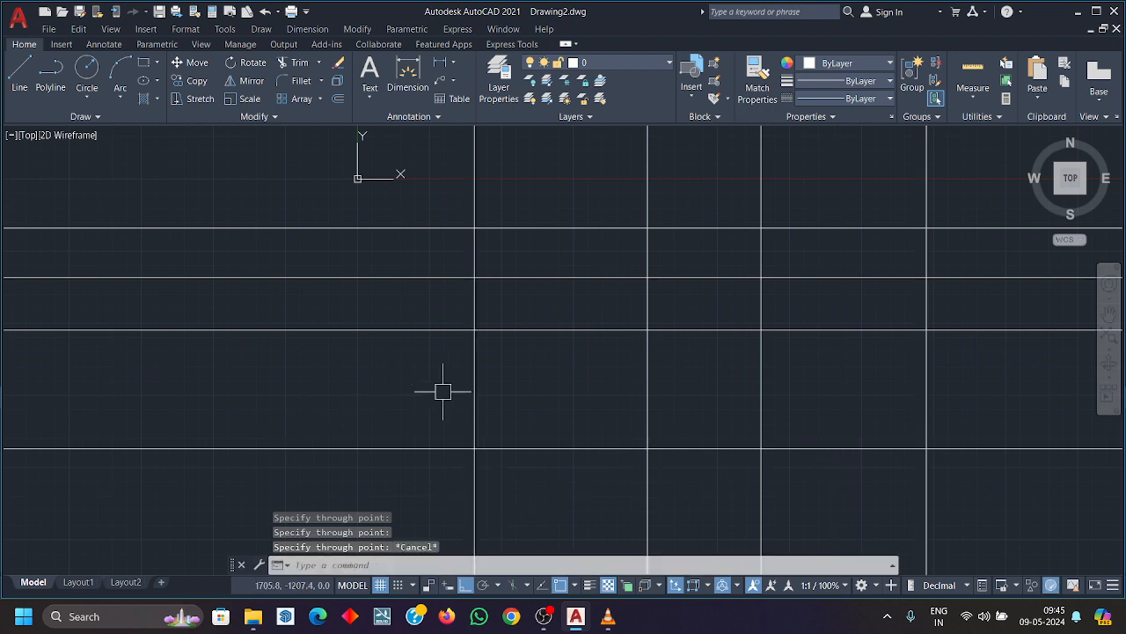
# Try to draw a bisecting construction line with its vertex where the lowest horizontal line meets the leftmost vertical line.
pyautogui.write('xl')
pyautogui.press('Return')
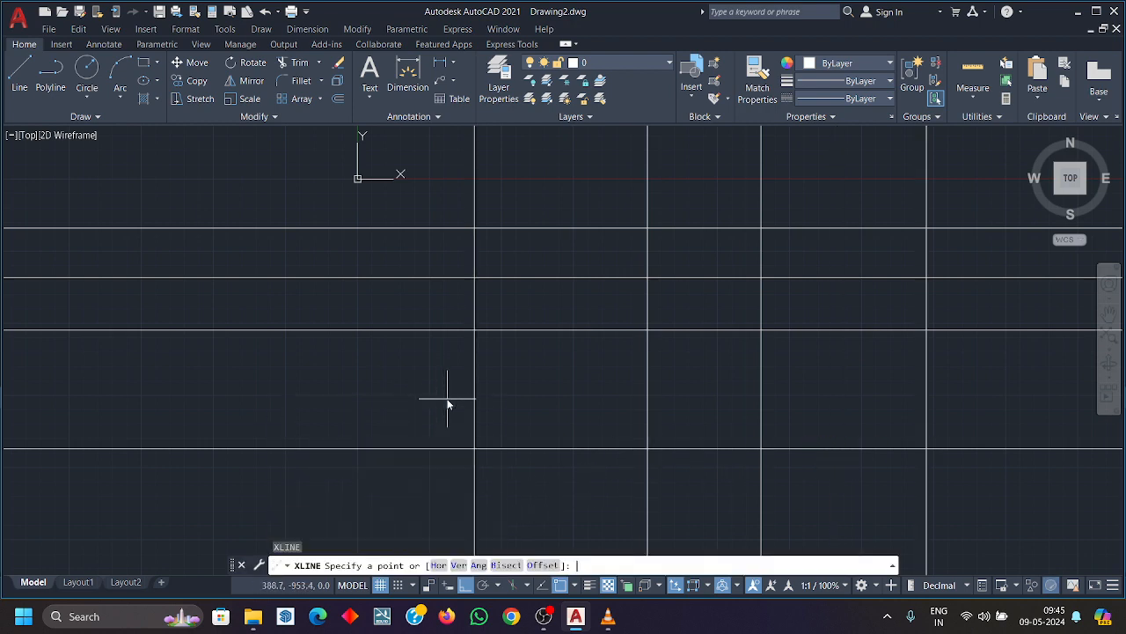
pyautogui.click(504, 566)
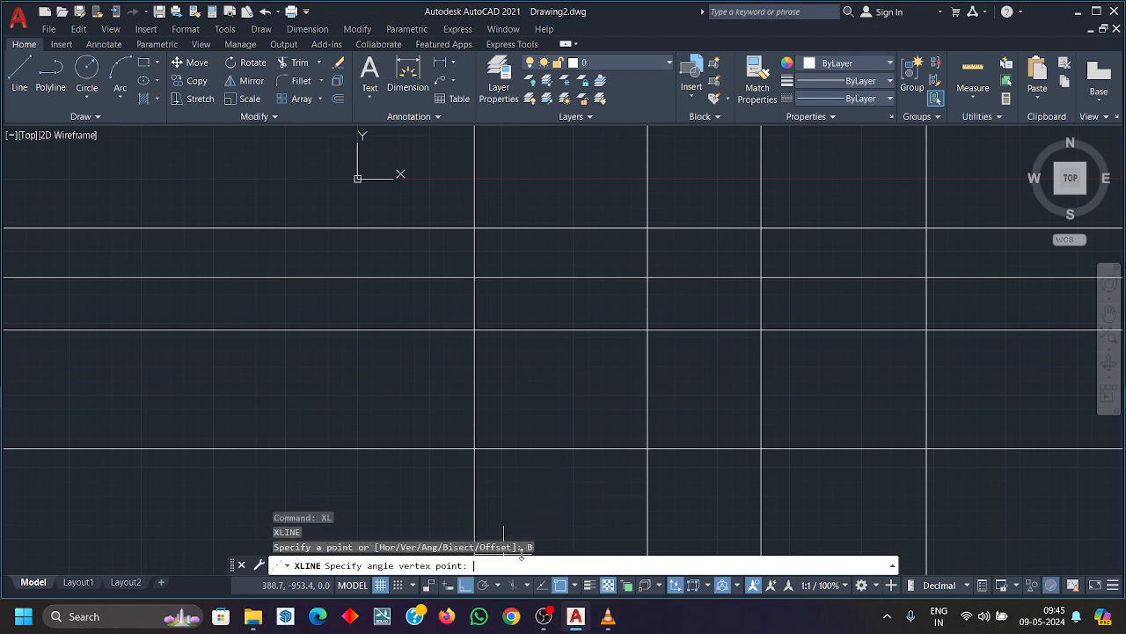
pyautogui.click(475, 449)
pyautogui.click(599, 382)
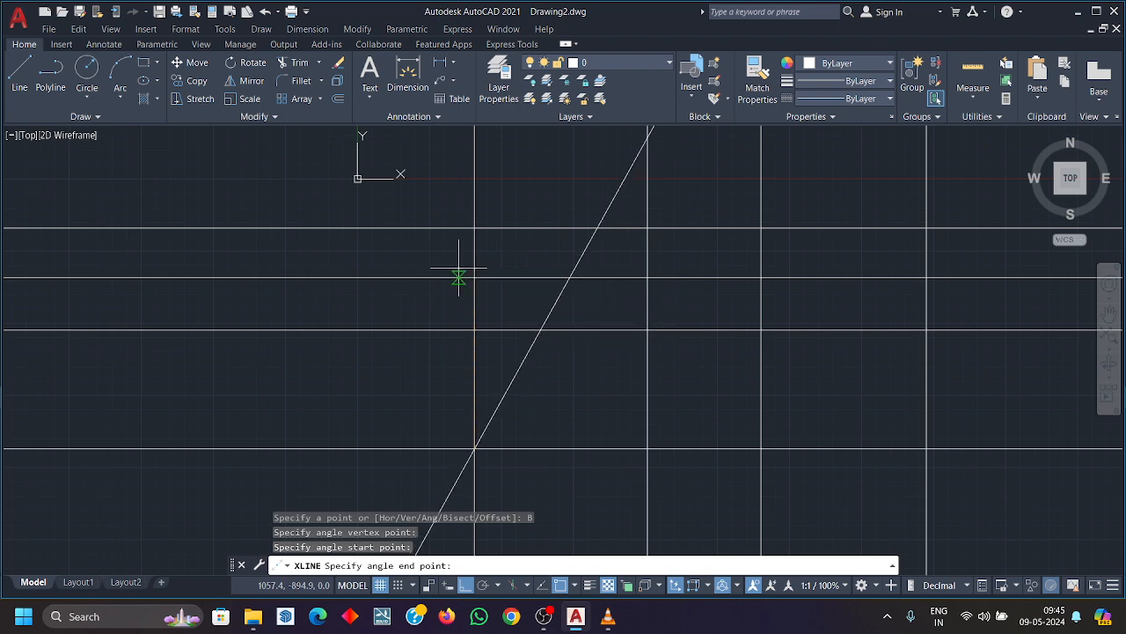
pyautogui.press('Escape')
# Delete all the horizontal and vertical construction lines.
pyautogui.scroll(-4, 515, 363)
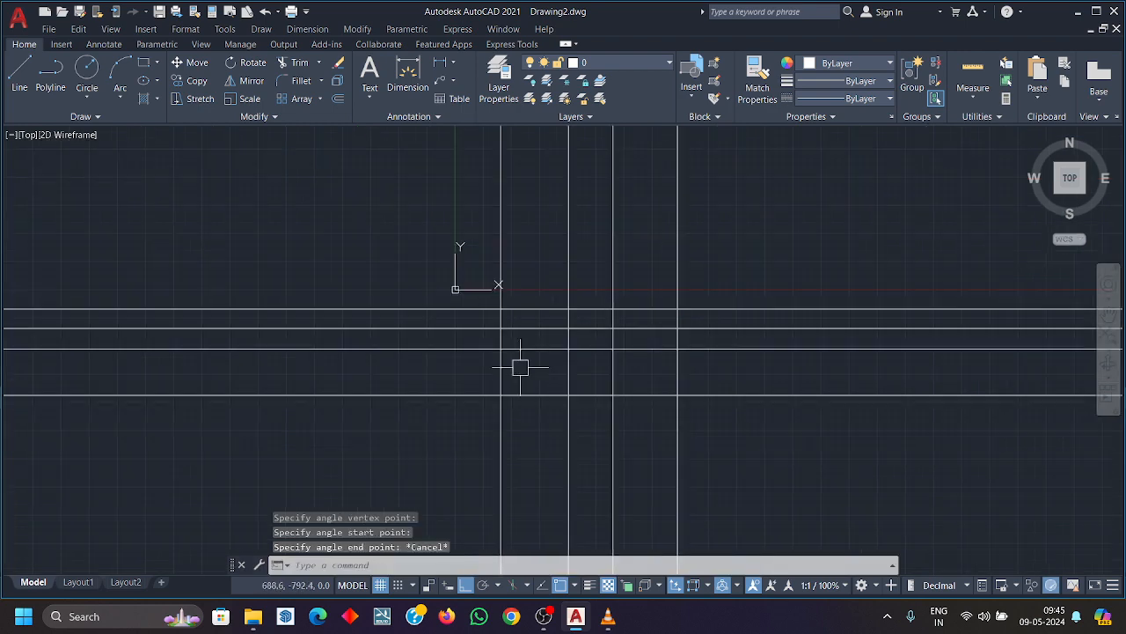
pyautogui.click(813, 475)
pyautogui.click(347, 229)
pyautogui.press('Delete')
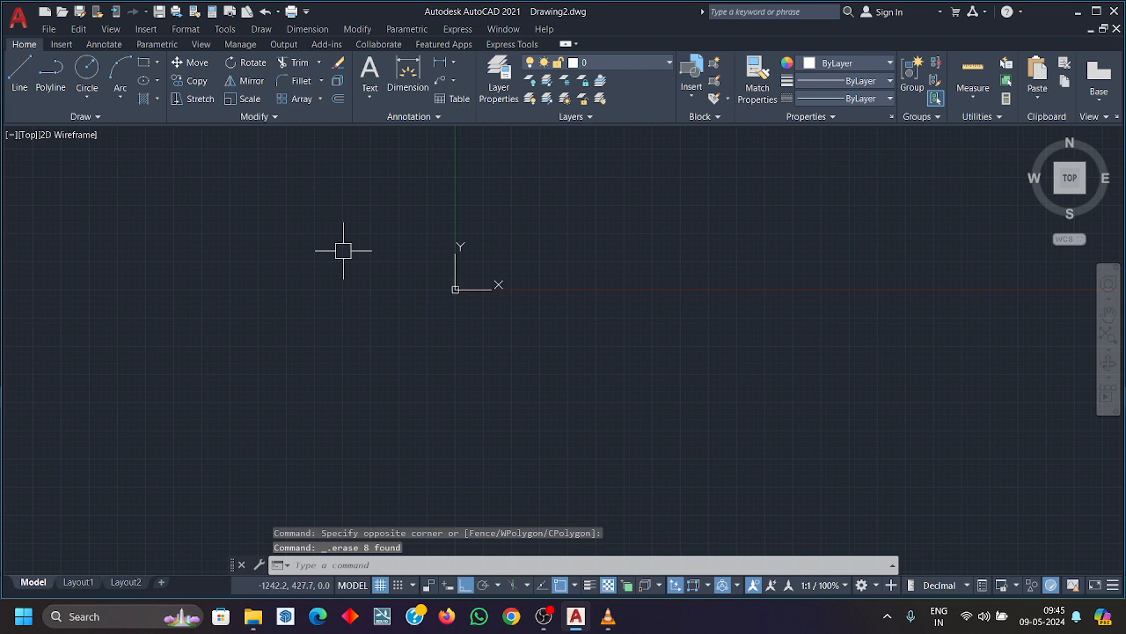
# Draw a horizontal ray starting at about (-1901, -580) and extending in the positive X direction.
pyautogui.scroll(2, 343, 251)
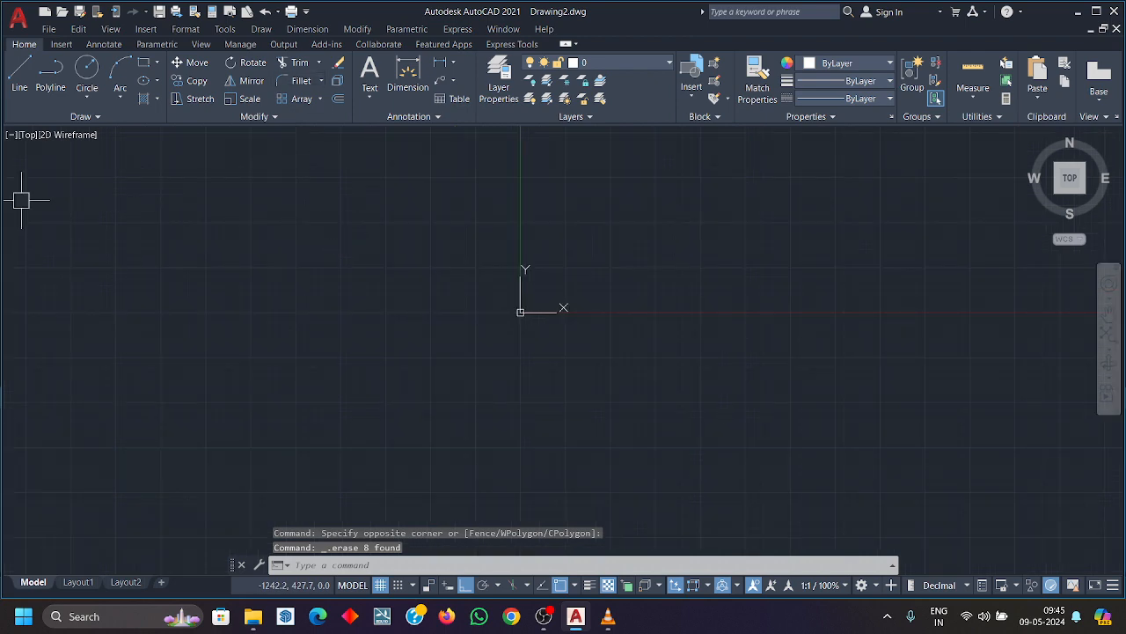
pyautogui.click(112, 122)
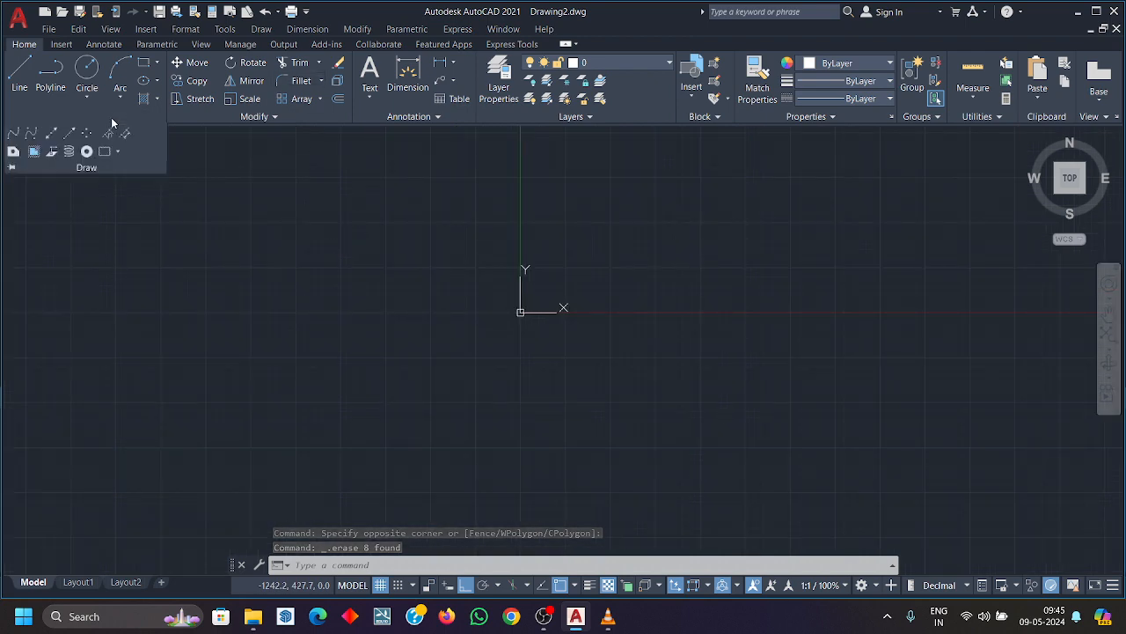
pyautogui.click(69, 137)
pyautogui.click(247, 396)
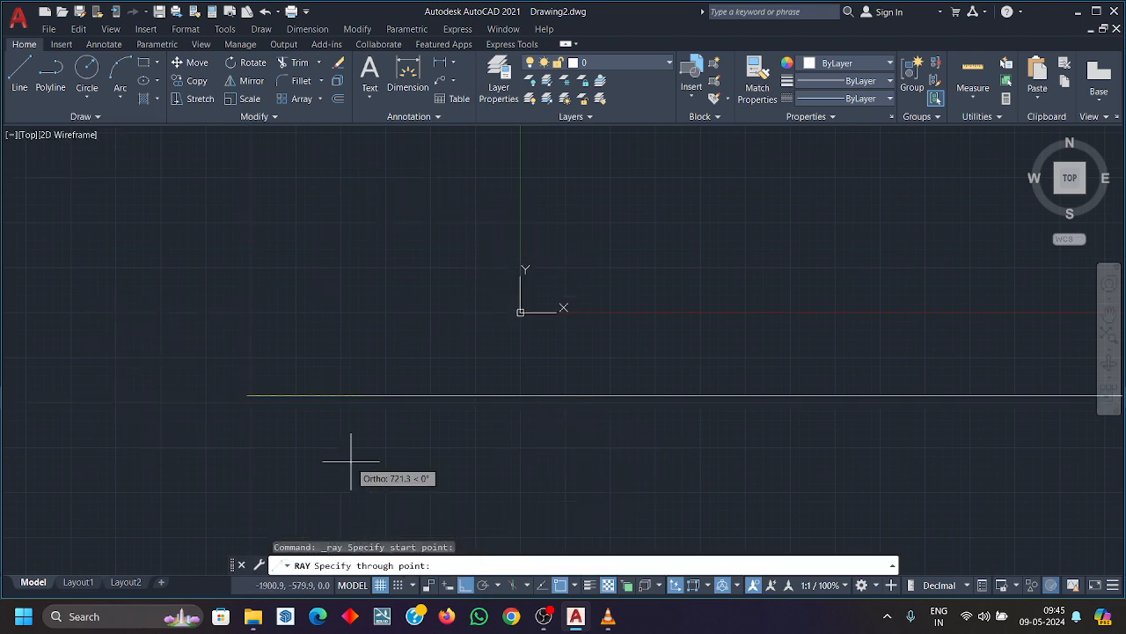
pyautogui.click(564, 424)
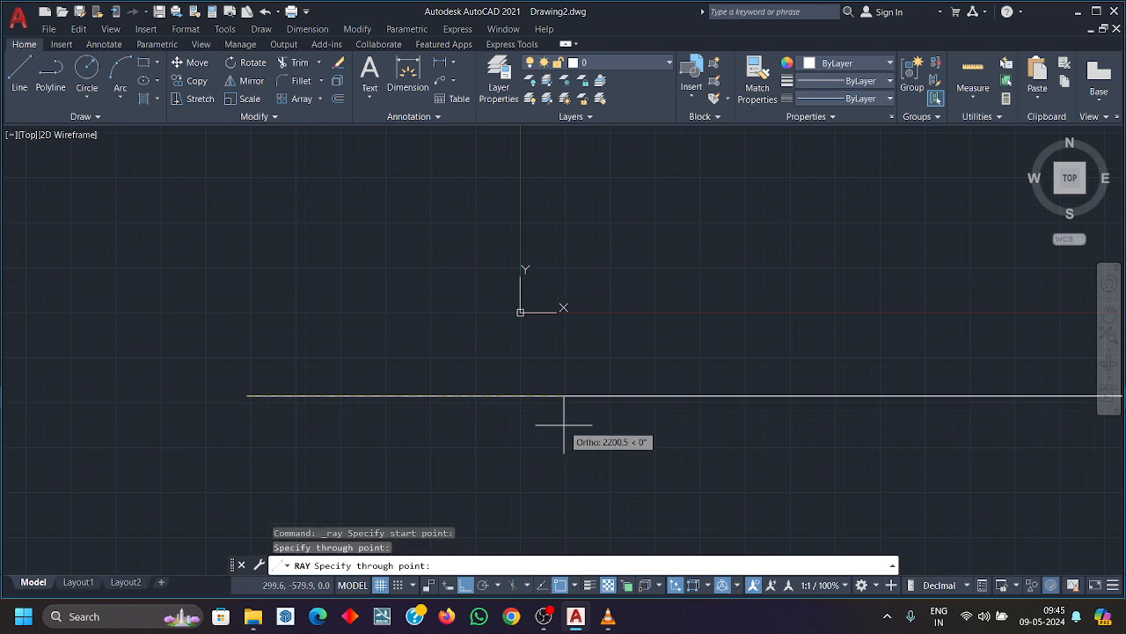
pyautogui.press('Escape')
# Delete the horizontal ray and switch to OBS.
pyautogui.scroll(-4, 385, 440)
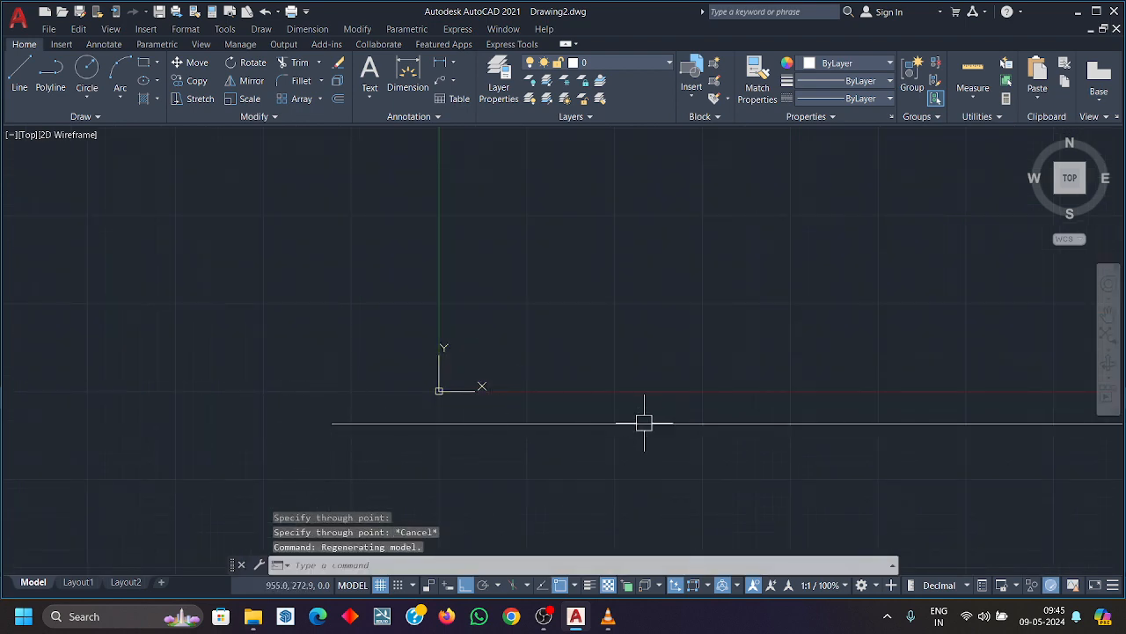
pyautogui.moveTo(584, 486); pyautogui.dragTo(427, 463, button='middle')
pyautogui.scroll(-2, 428, 463)
pyautogui.click(582, 473)
pyautogui.click(530, 416)
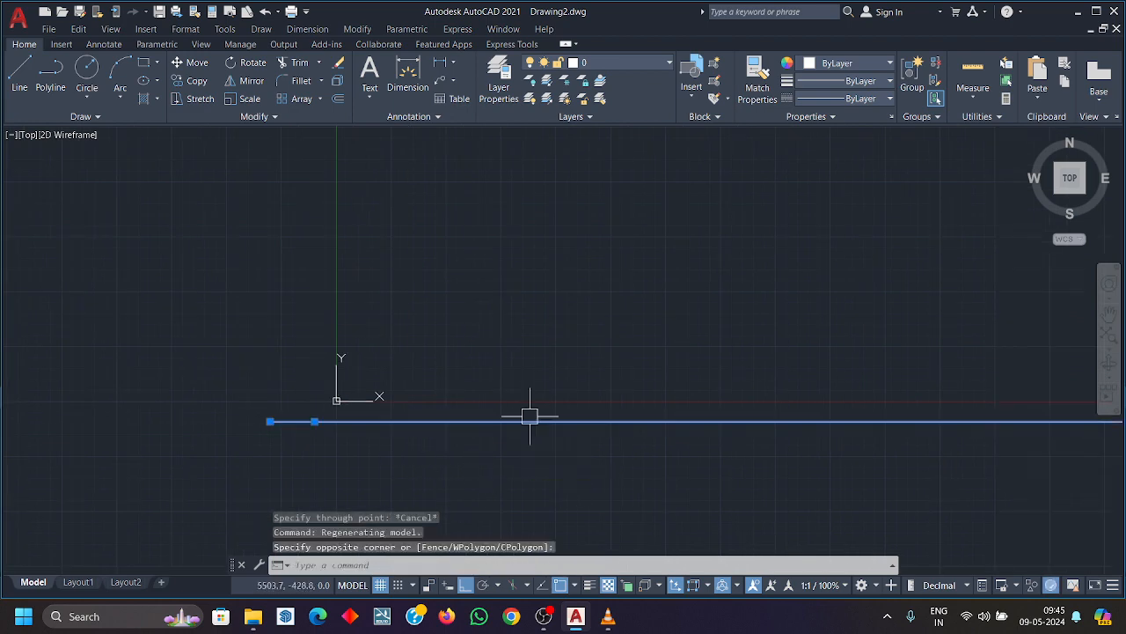
pyautogui.press('Delete')
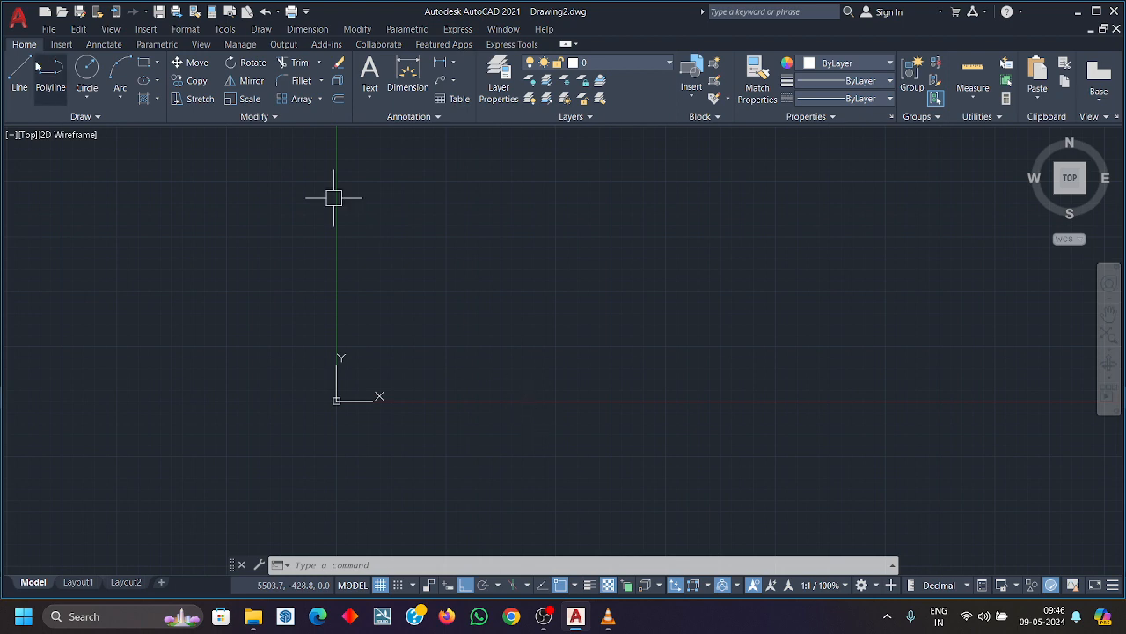
pyautogui.click(544, 619)
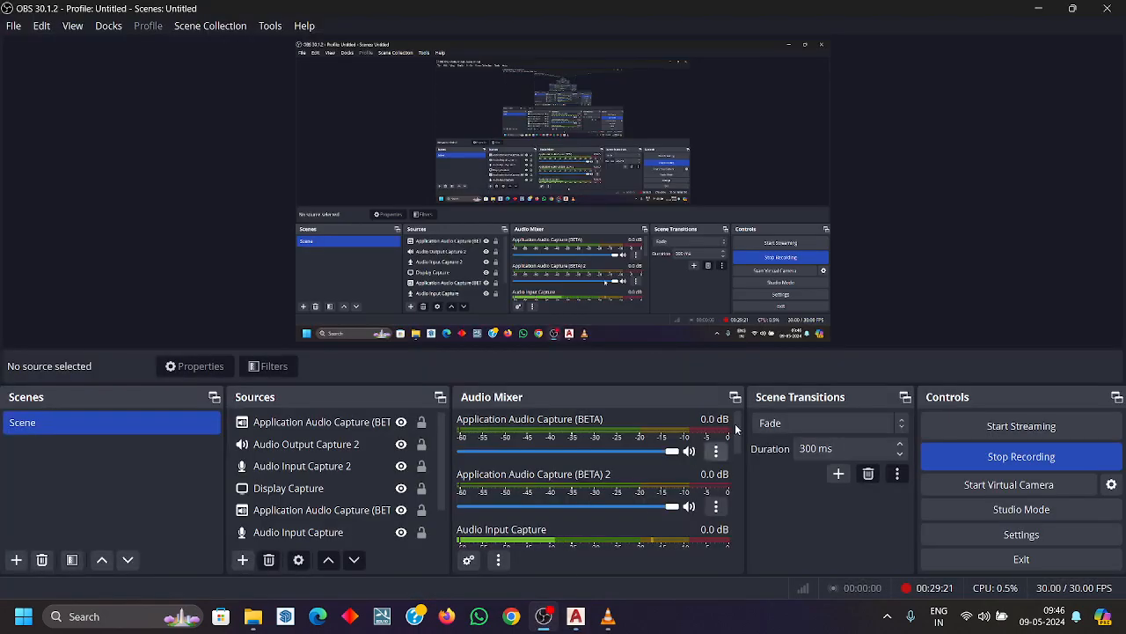